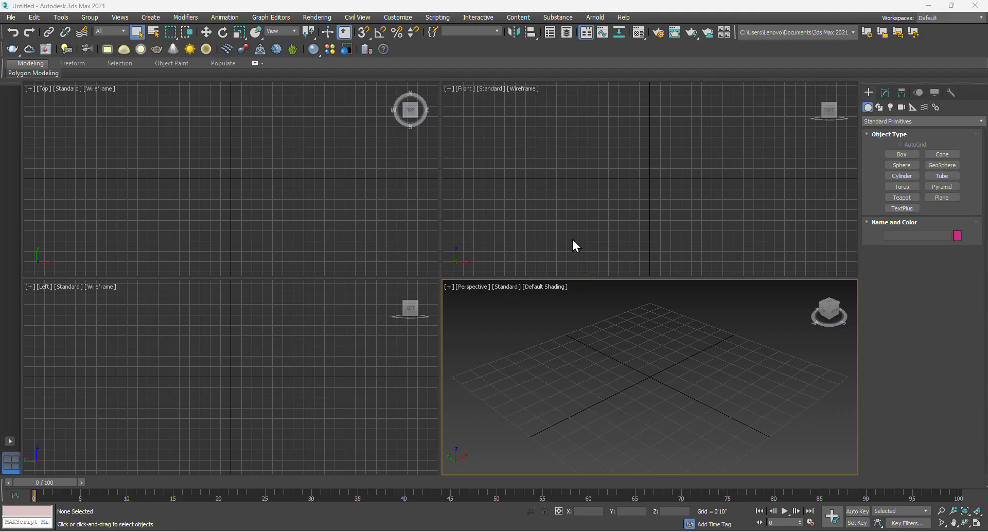
Switch to Notepad to review the Modifiers.txt list, dismiss the notifications covering it, and return to 3ds Max
key(alt+Tab)
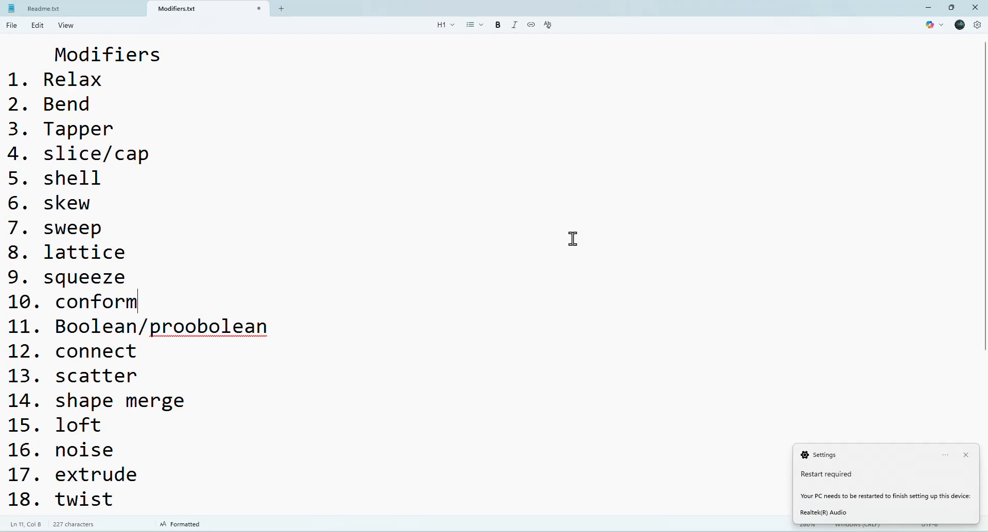
click(965, 455)
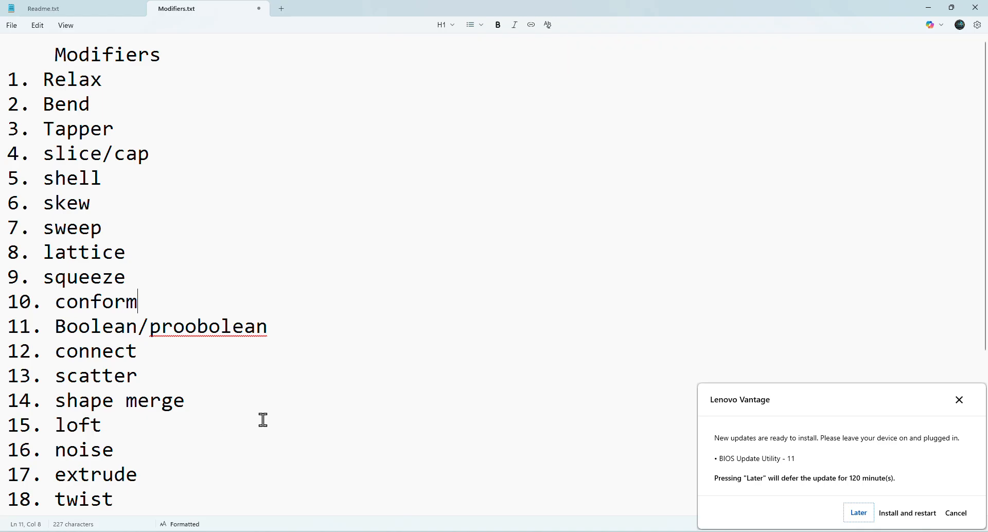
click(960, 401)
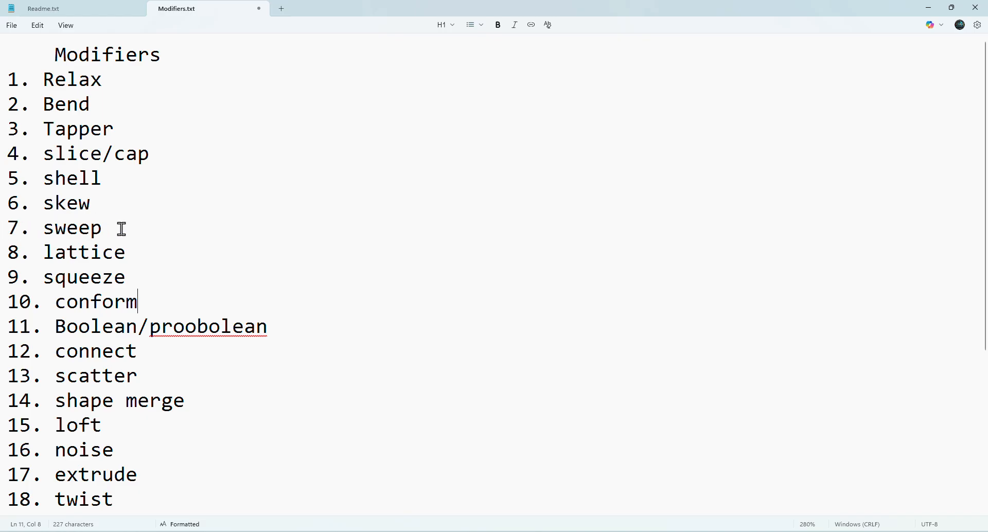
click(930, 8)
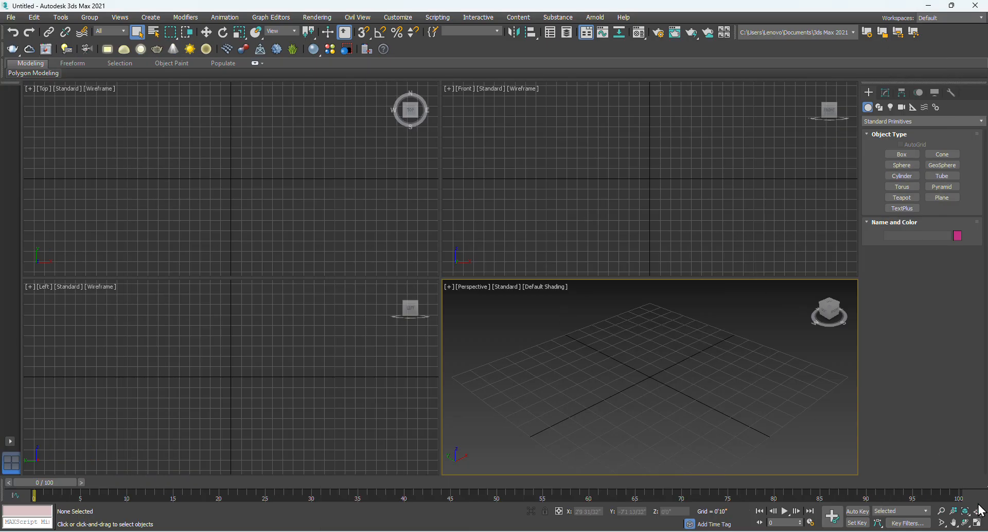
Maximize the Perspective viewport and draw an open S-shaped spline with the Line tool, curving across the full width of the grid
click(977, 522)
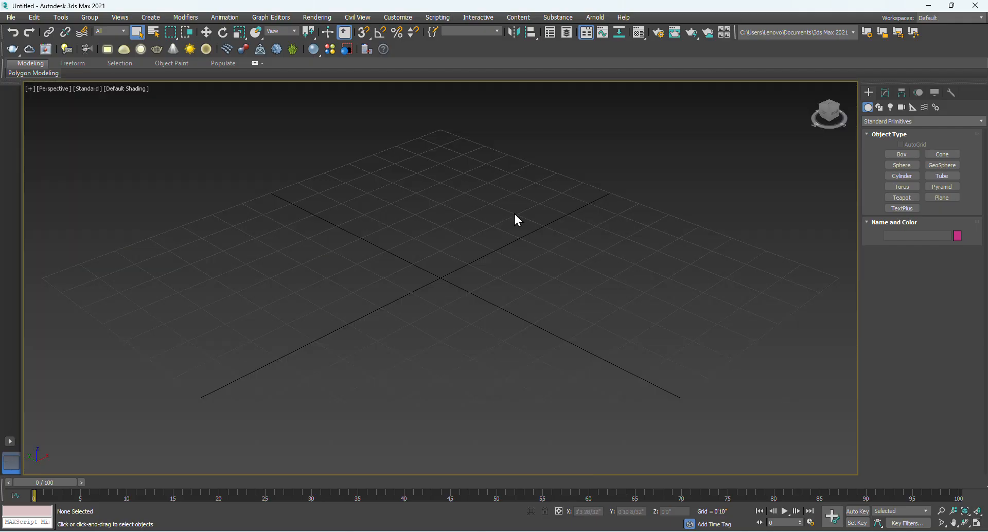
click(880, 107)
click(902, 163)
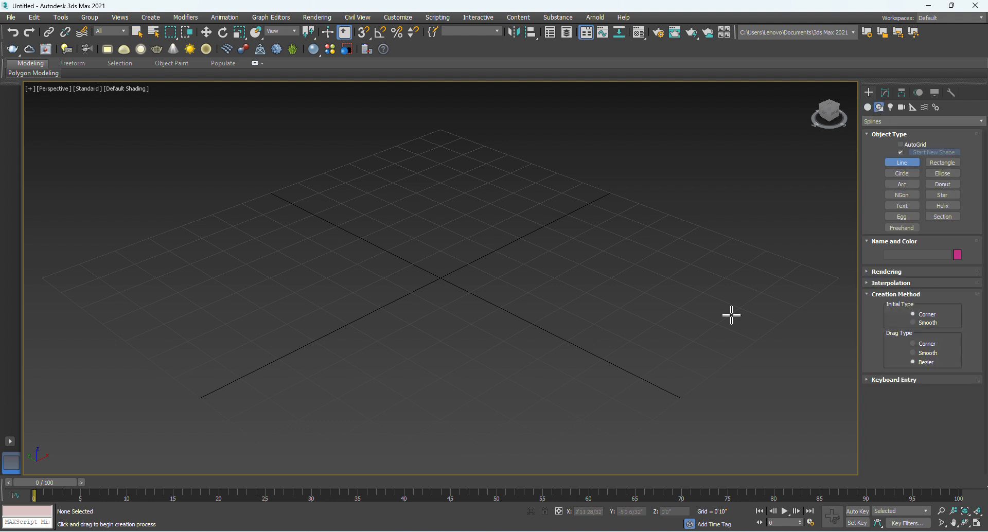
click(827, 276)
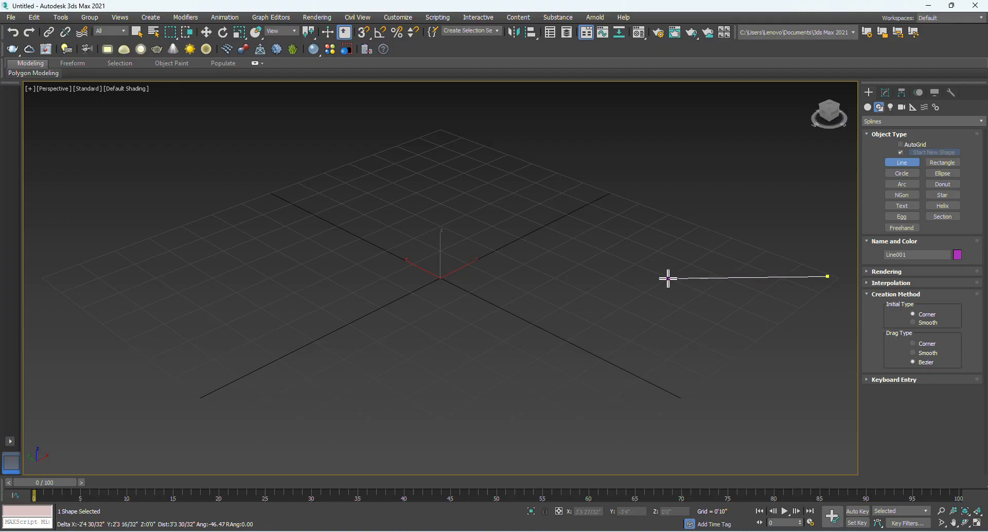
drag(552, 284, 415, 346)
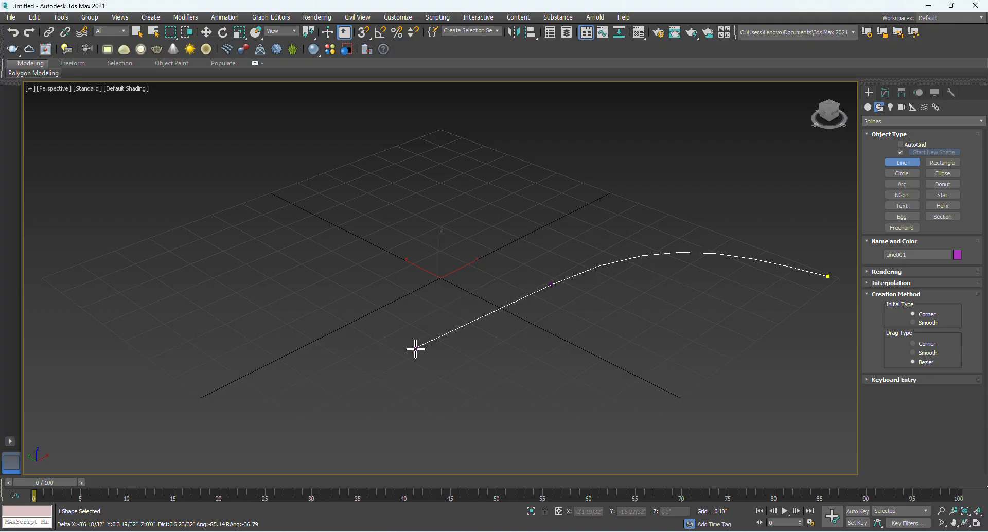
click(400, 353)
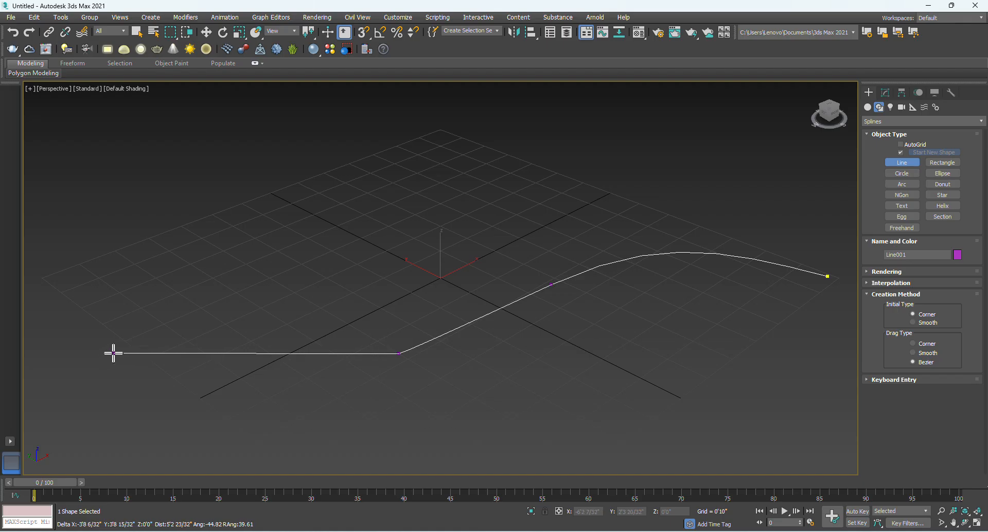
drag(113, 353, 49, 283)
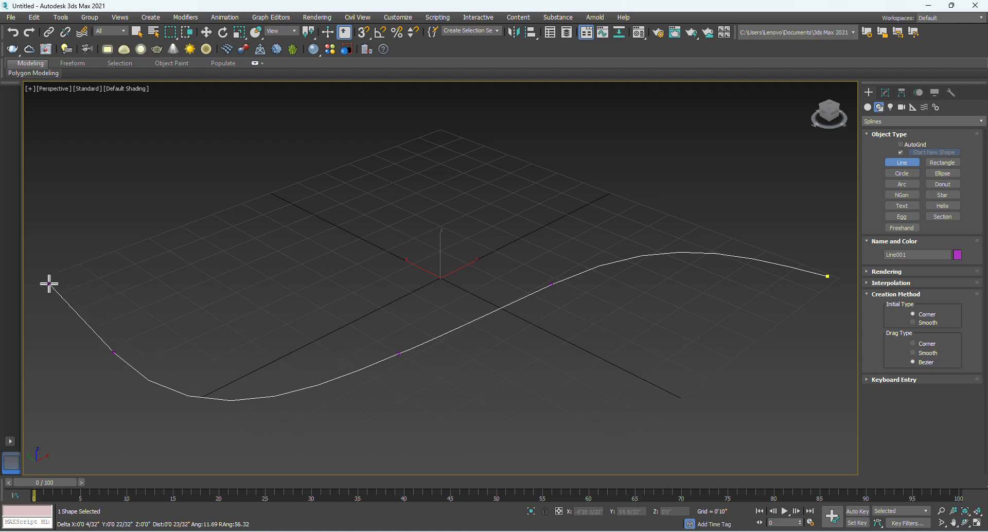
click(39, 274)
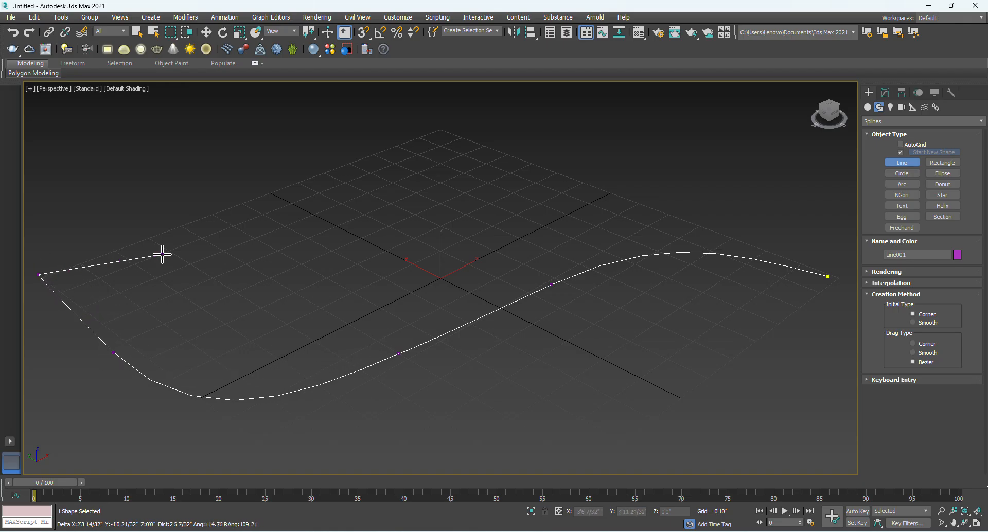
right_click(162, 254)
scroll(322, 278, down, 3)
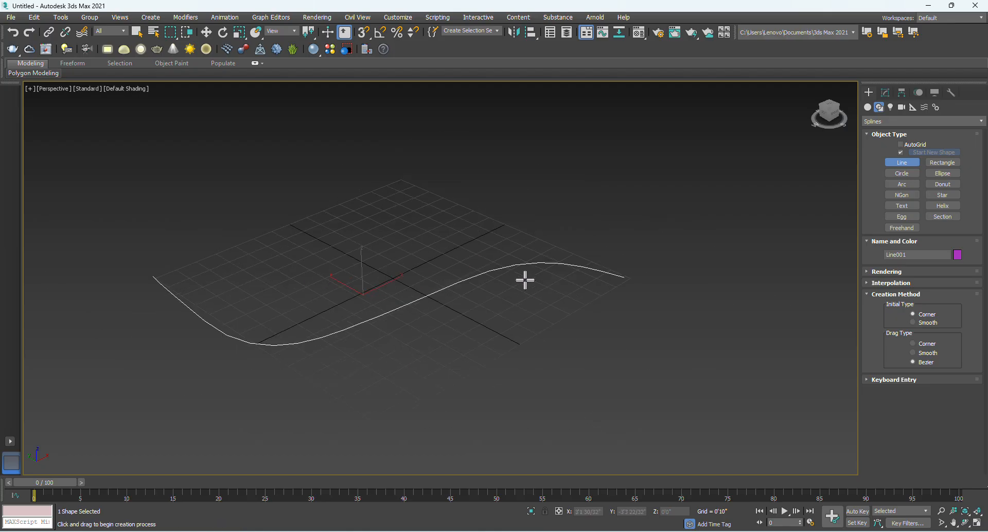
middle_drag(629, 307, 640, 310)
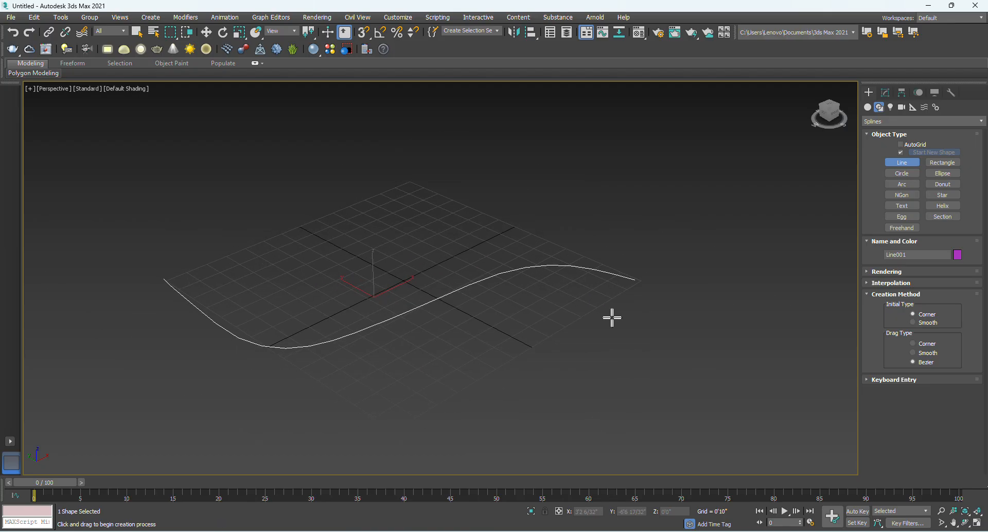
right_click(612, 318)
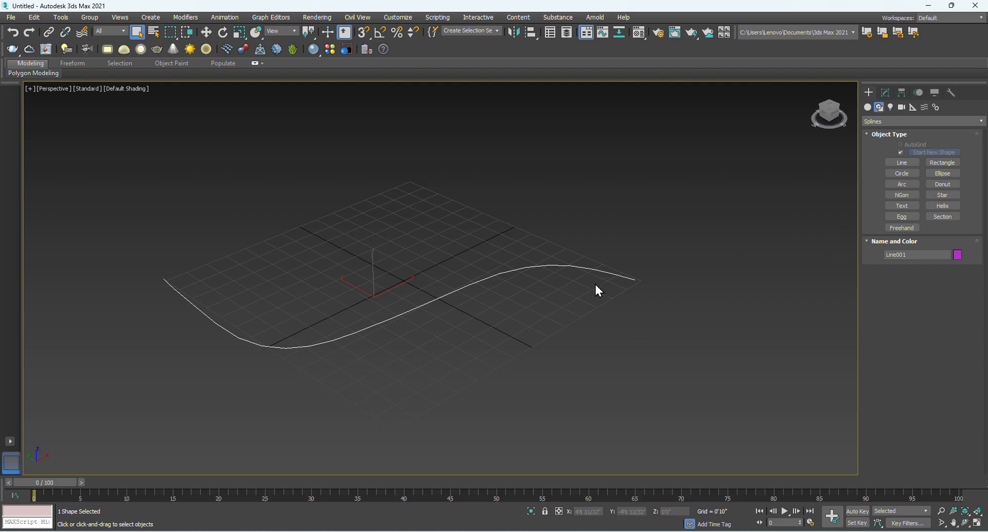
Dismiss the update notification and apply a Sweep modifier to the S-shaped line
middle_drag(596, 286, 622, 286)
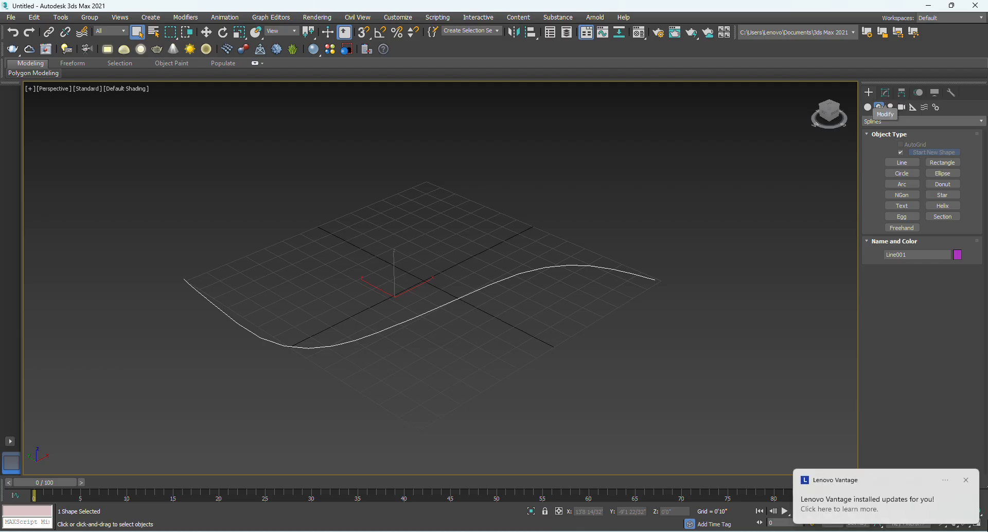
click(967, 481)
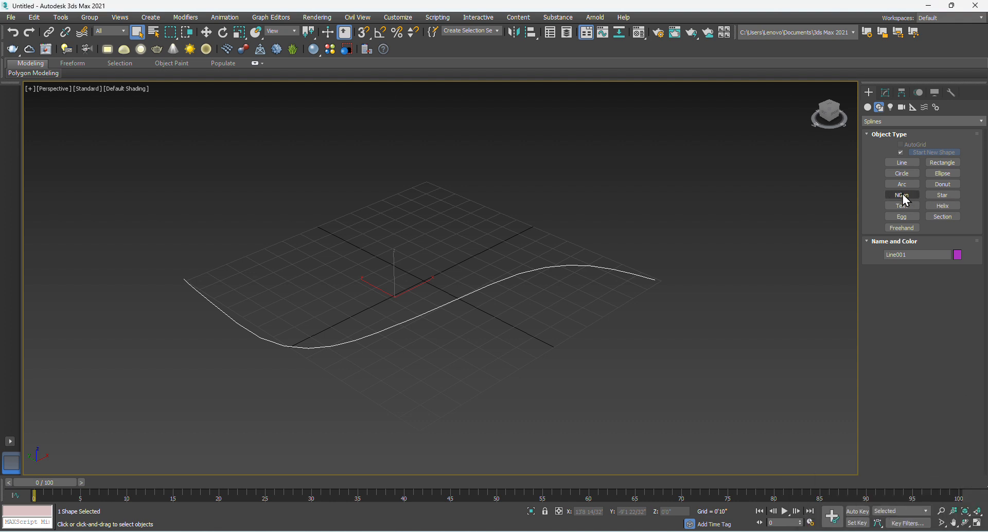
click(886, 92)
click(901, 125)
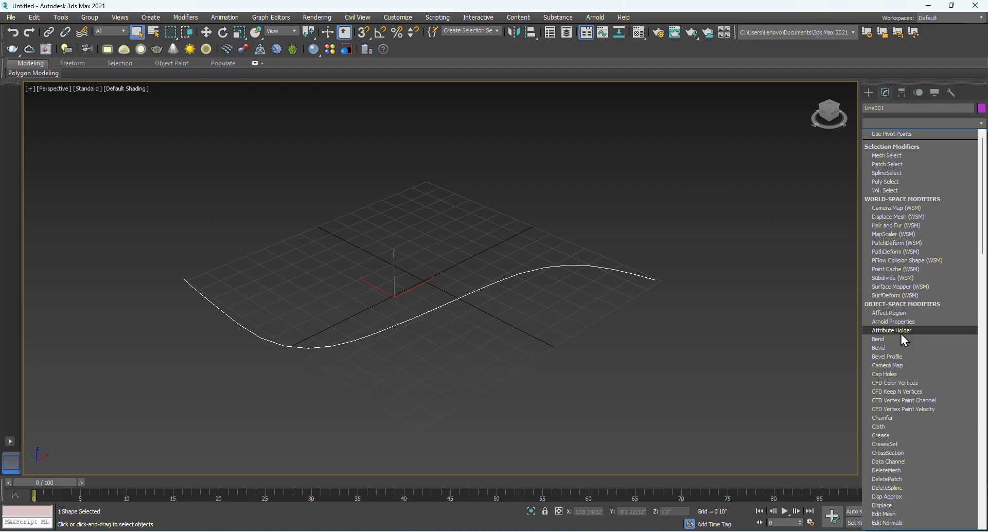
key(s)
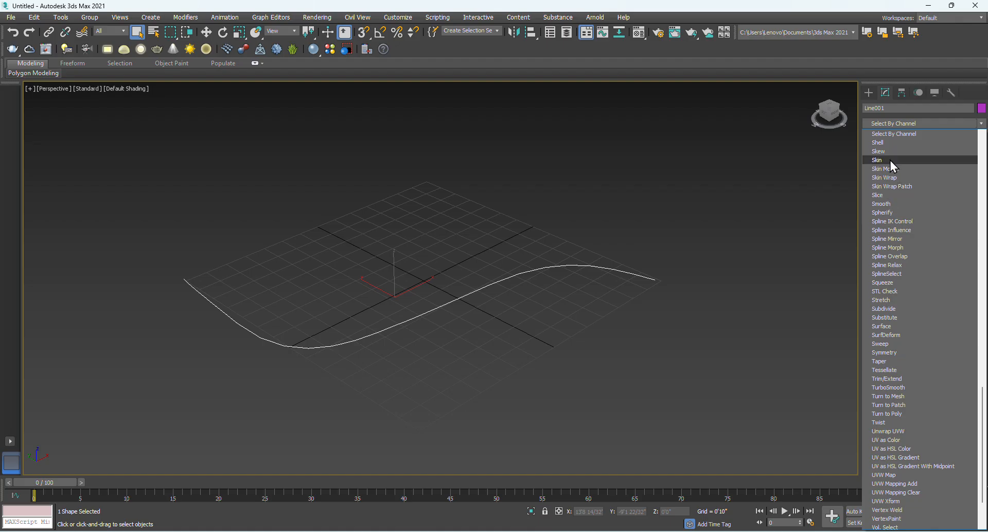
click(885, 344)
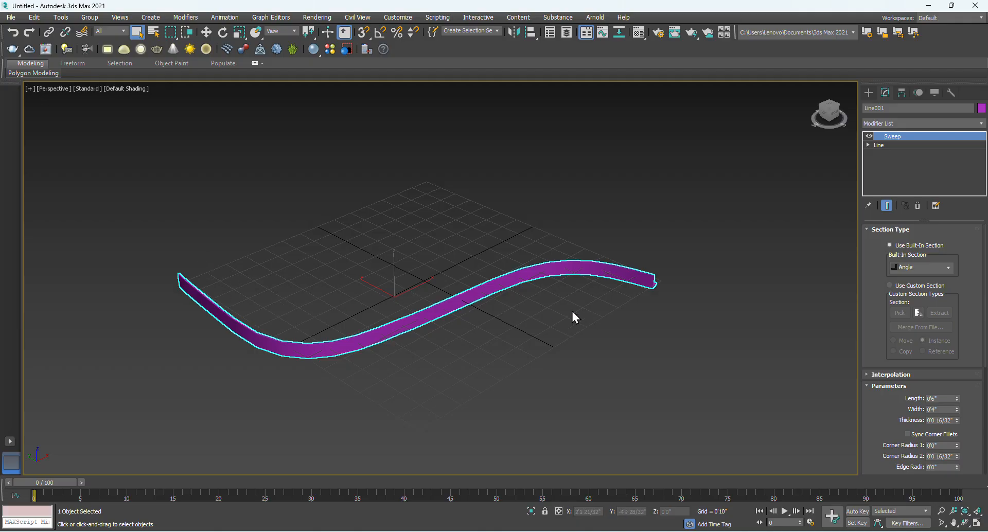
Hide the viewport grid and examine the angle profile at the end of the swept shape up close
middle_drag(657, 286, 596, 305)
scroll(585, 303, up, 10)
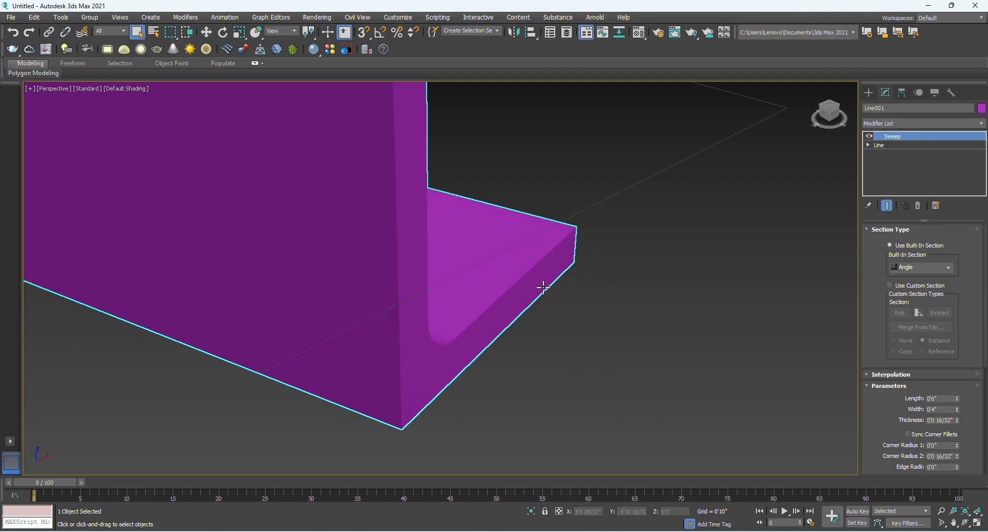
scroll(535, 288, down, 3)
scroll(539, 246, down, 6)
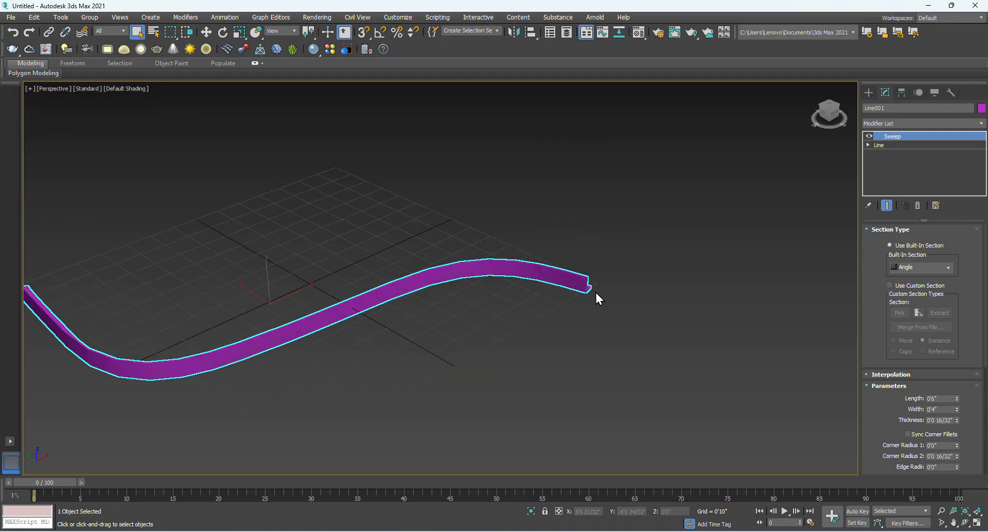
middle_drag(574, 320, 517, 303)
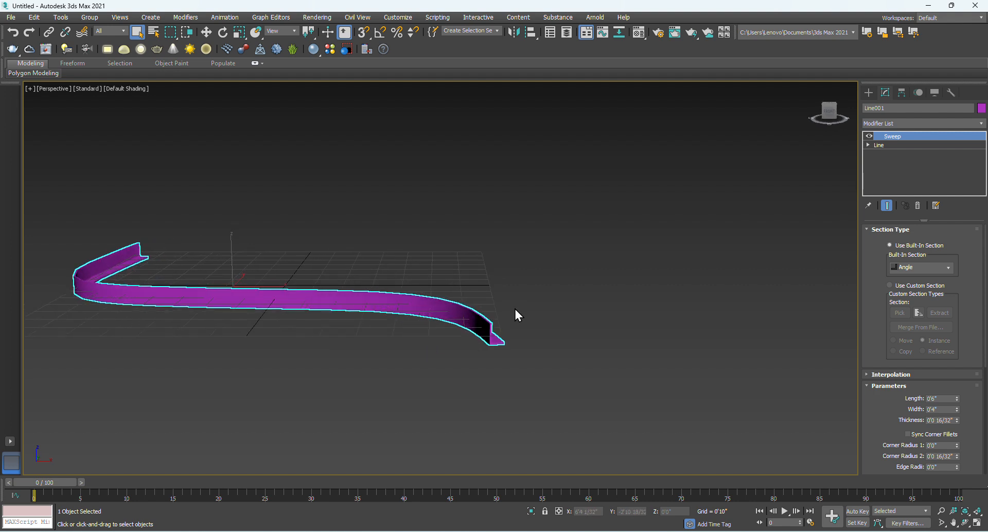
scroll(500, 337, up, 6)
key(g)
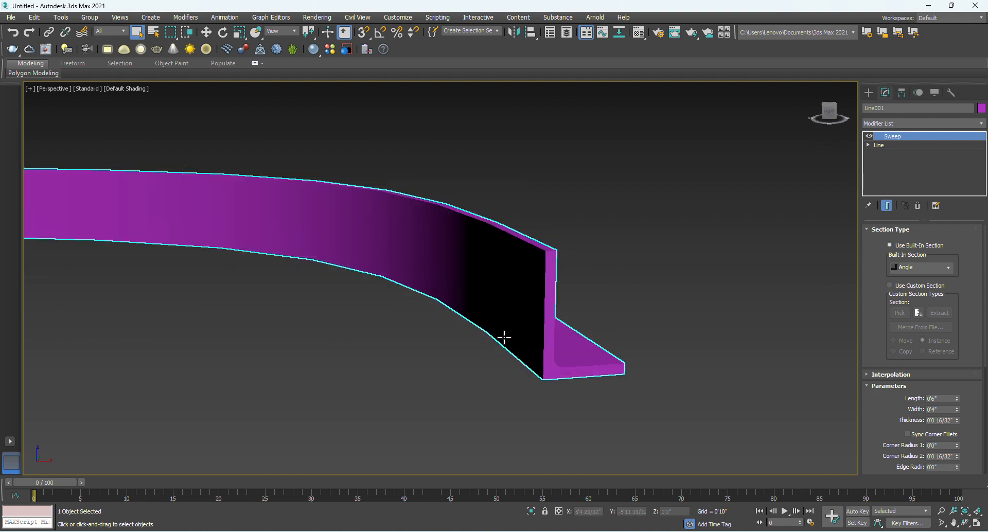
scroll(619, 283, down, 4)
scroll(597, 263, up, 2)
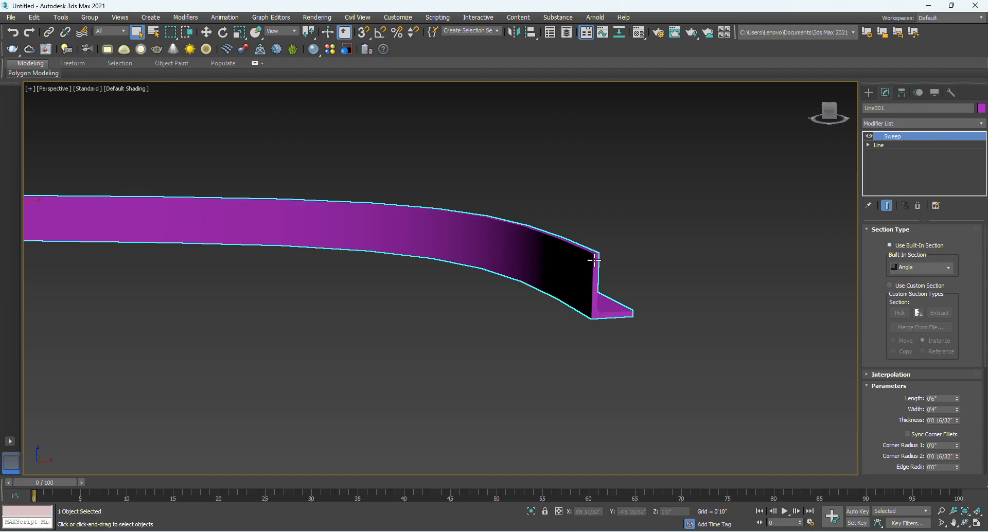
scroll(600, 313, up, 2)
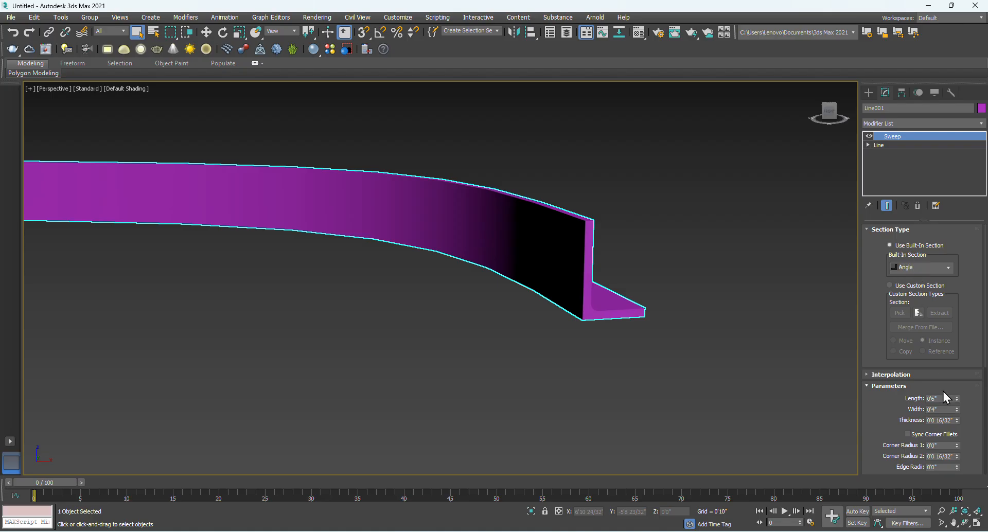
Set the angle section's length to 1'2 3/32", width to 0'7 20/32", corner radius 1 to 0'0 15/32" and corner radius 2 to 0'1 31/32"
drag(956, 400, 982, 334)
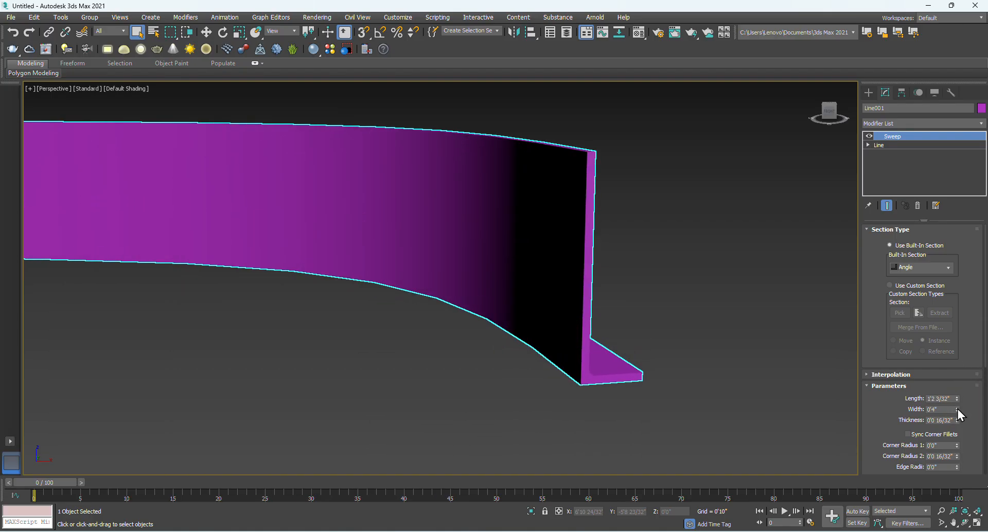
drag(958, 409, 948, 431)
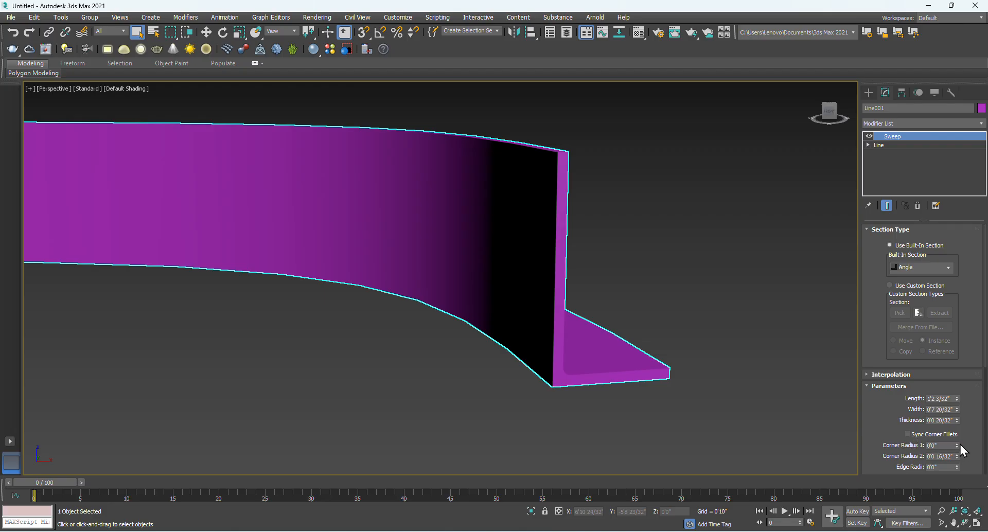
drag(960, 444, 962, 336)
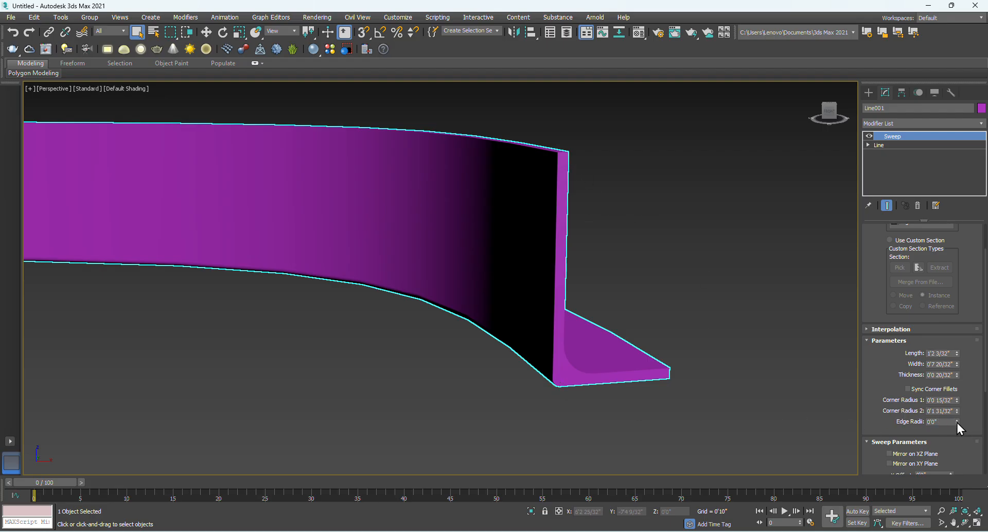
Set the angle section's thickness to 0'2" and its edge radii to 0'0 22/32"
mouse_move(957, 423)
mouse_down()
mouse_move(960, 371)
mouse_move(965, 424)
mouse_up()
drag(958, 375, 959, 352)
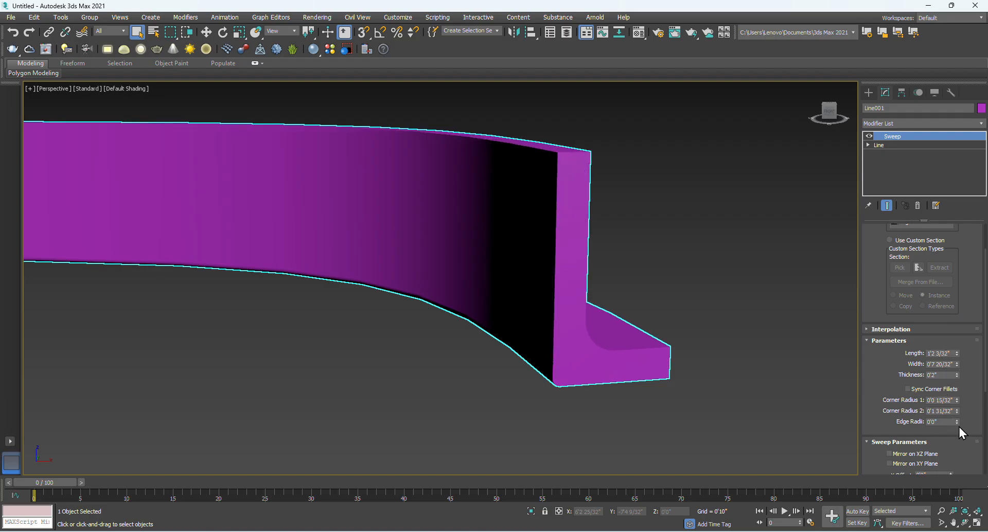
drag(957, 421, 986, 388)
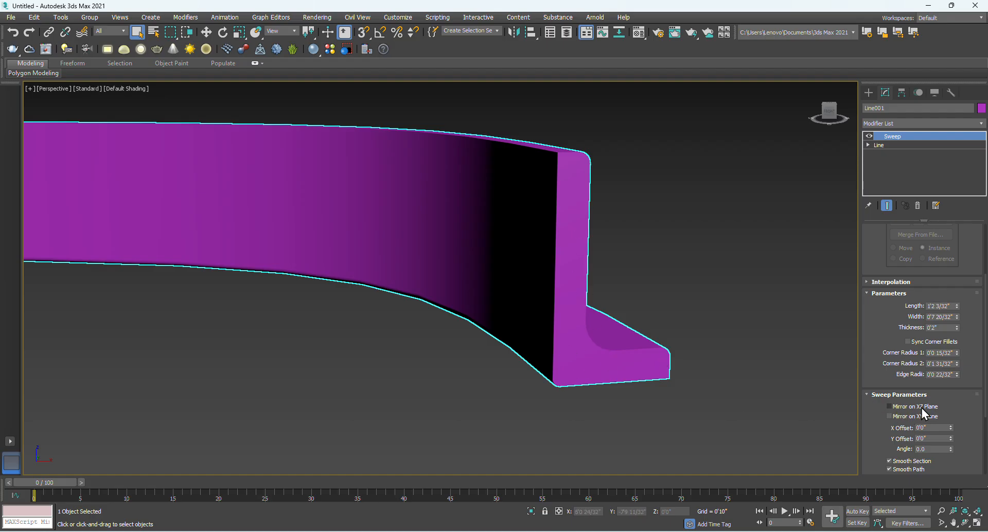
Try mirroring the swept section on the XZ plane and turn that mirroring off again
click(889, 407)
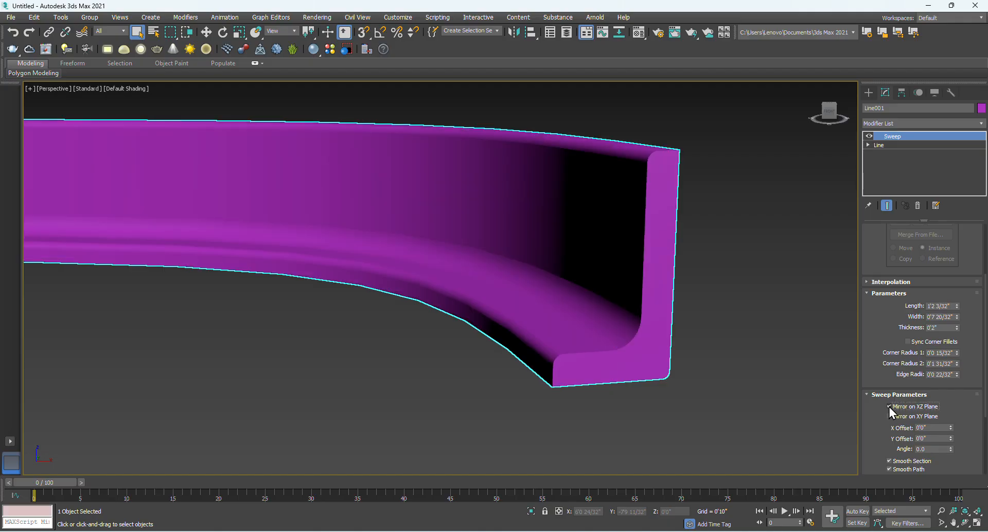
click(889, 406)
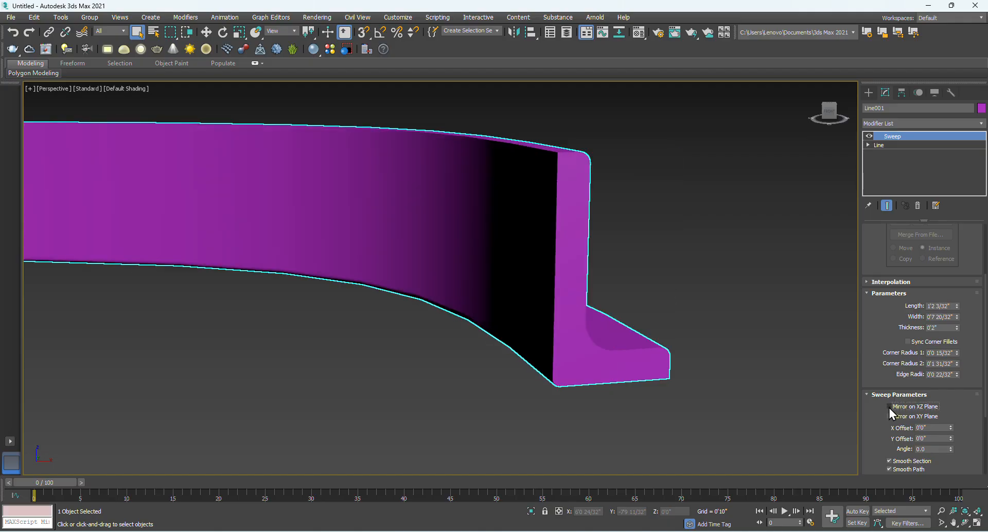
click(889, 407)
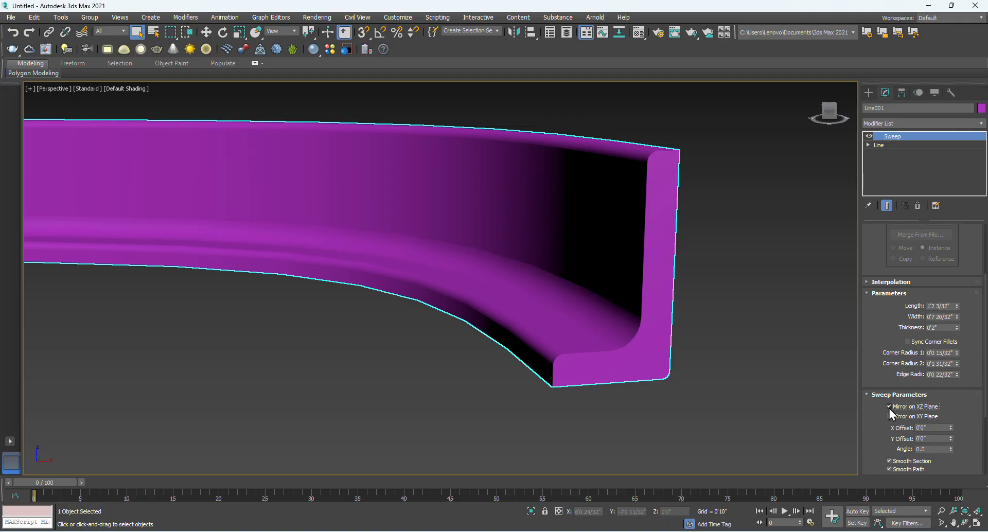
click(889, 406)
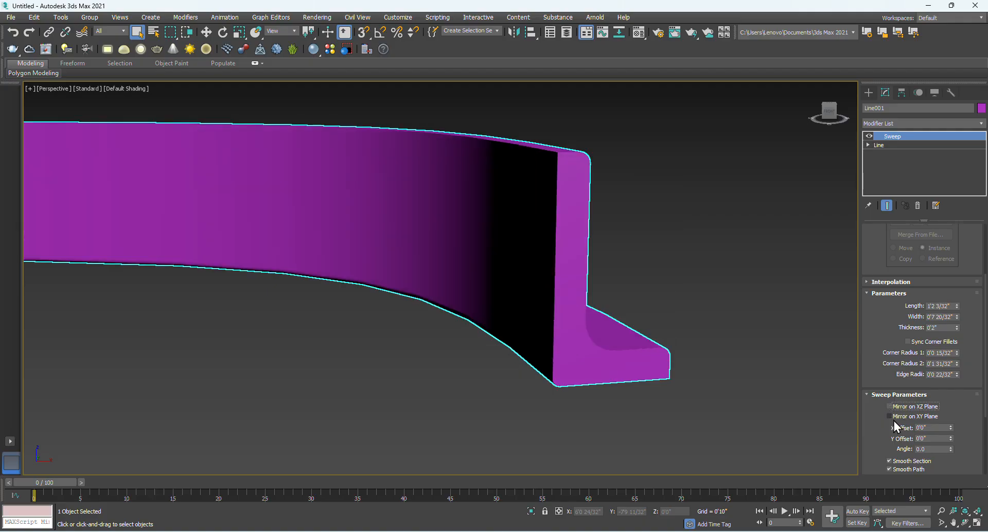
Toggle the sweep's mirroring on the XY plane to compare both orientations, leaving it enabled
click(892, 418)
click(891, 419)
click(892, 419)
click(891, 419)
click(891, 418)
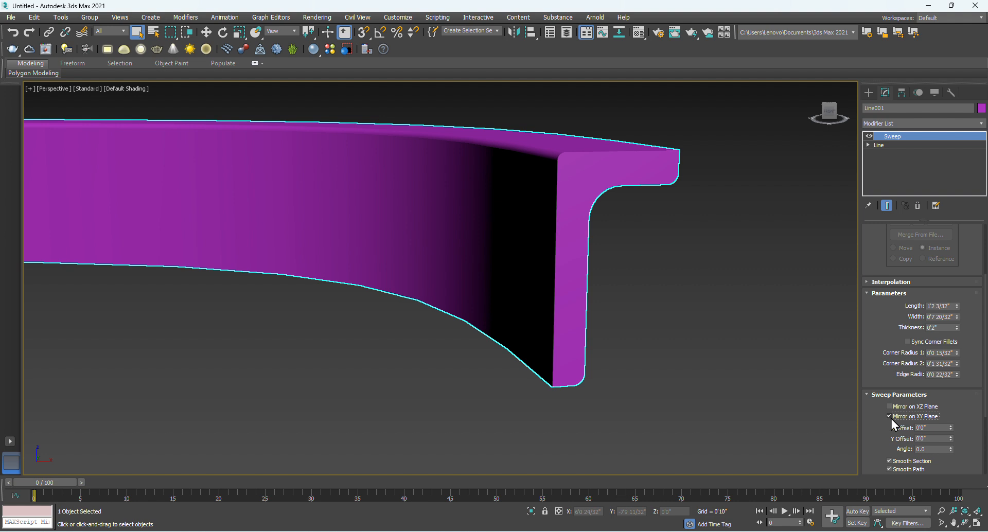
Turn off the sweep's mirroring on the XY plane and switch the built-in section to Bar
click(891, 418)
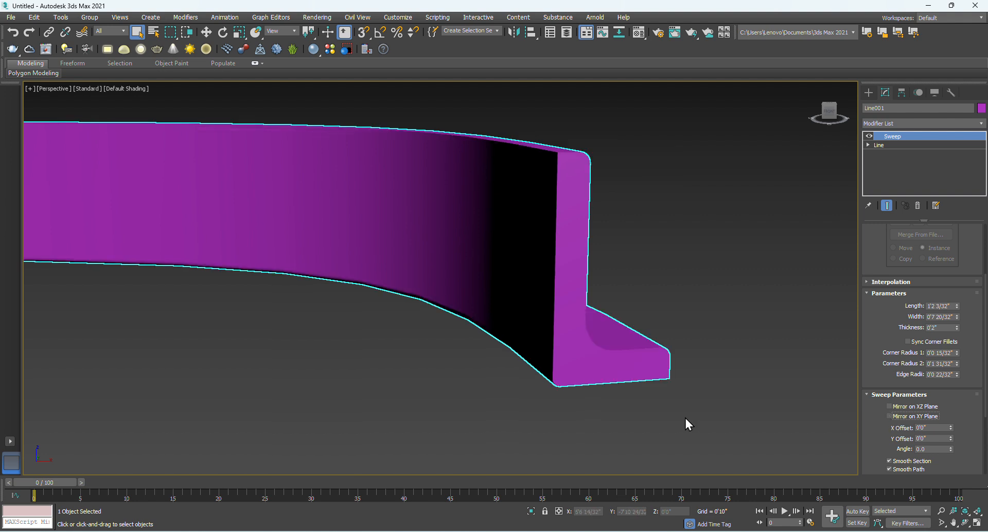
scroll(686, 419, down, 5)
scroll(675, 419, up, 5)
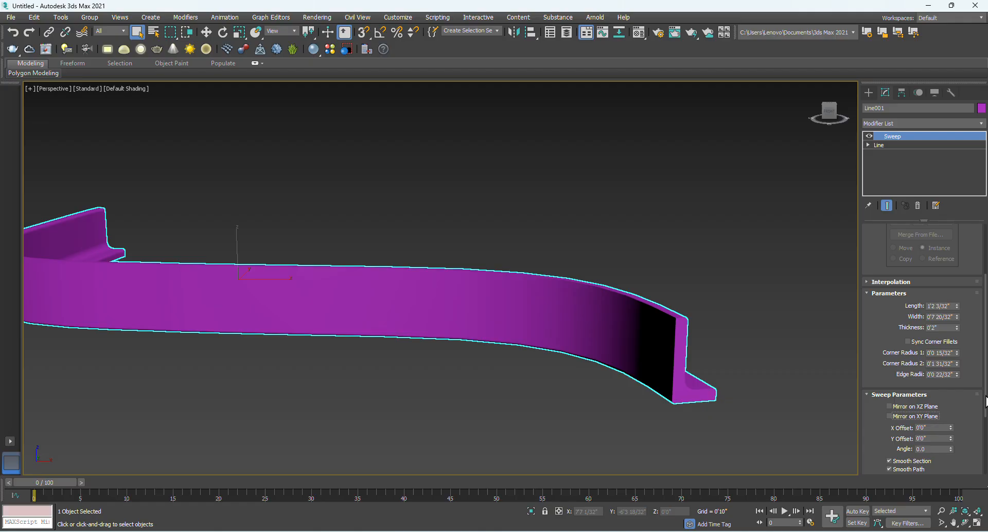
scroll(982, 394, up, 3)
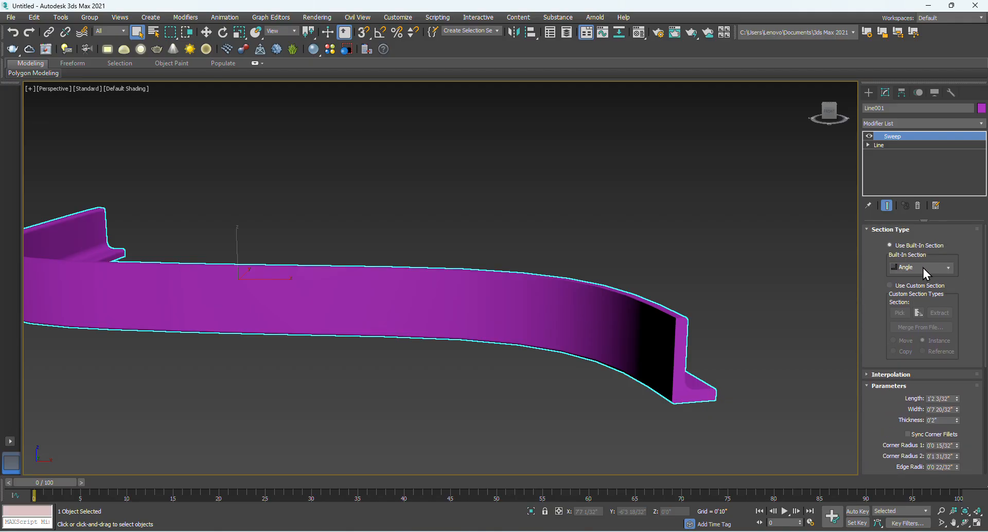
click(923, 268)
click(904, 285)
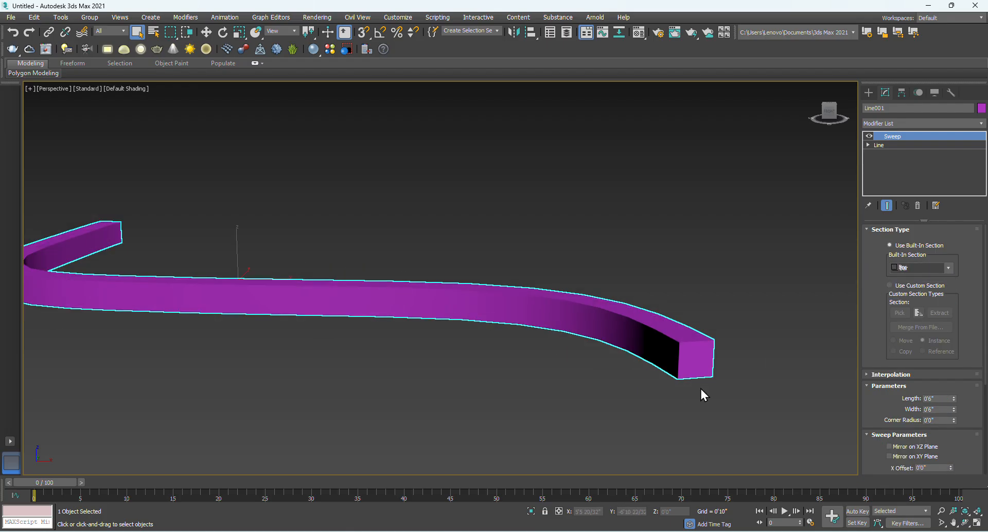
middle_drag(699, 392, 649, 376)
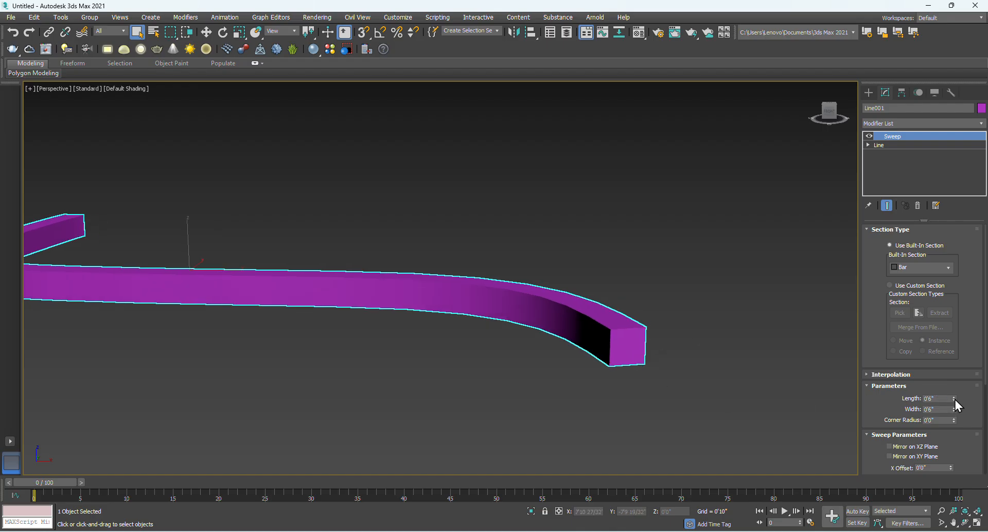
Set the bar's length to 1'3 9/32", width to 1'2 3/32" and corner radius to 0'2 11/32", and try the XZ and XY mirroring
drag(955, 397, 955, 368)
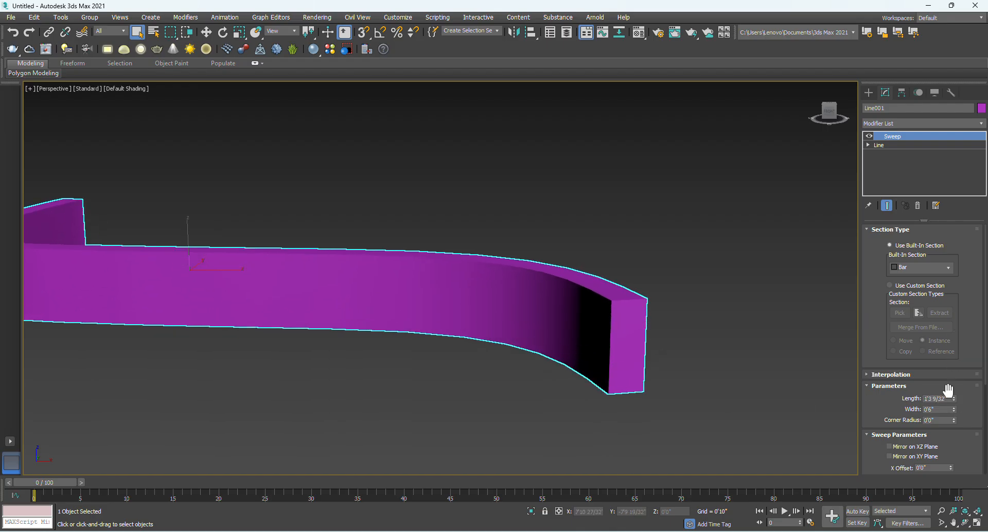
drag(954, 409, 954, 376)
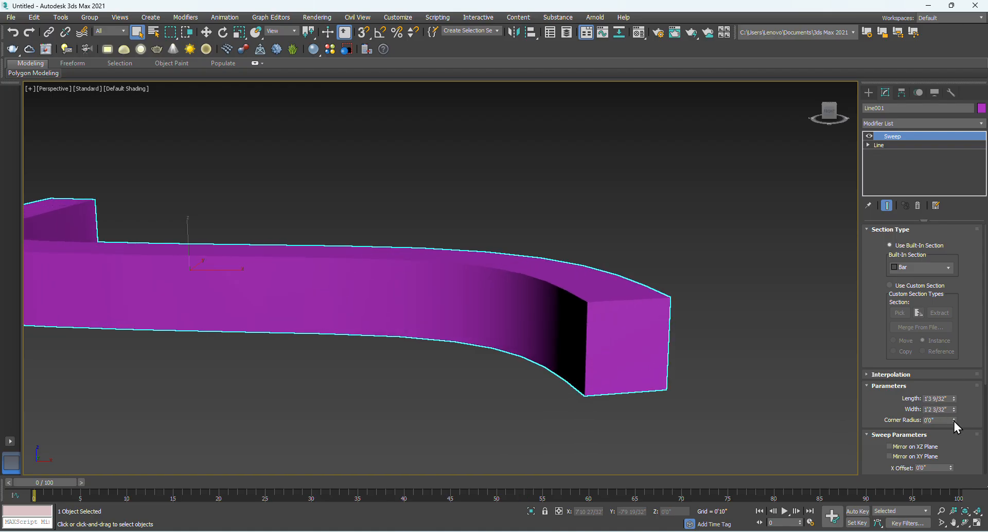
drag(954, 420, 955, 297)
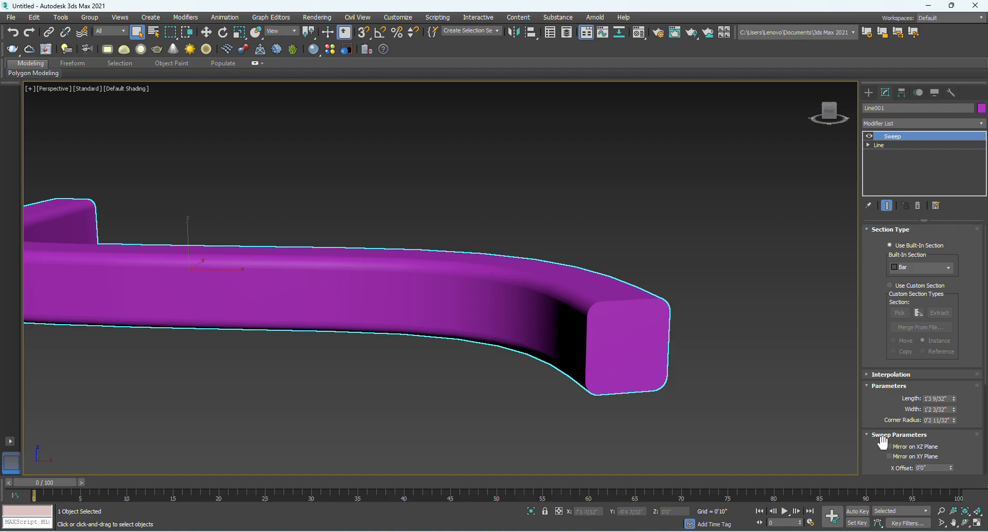
click(893, 447)
click(889, 457)
Preview the Channel, Cylinder and Half Round built-in sections on the sweep, one after another
click(949, 268)
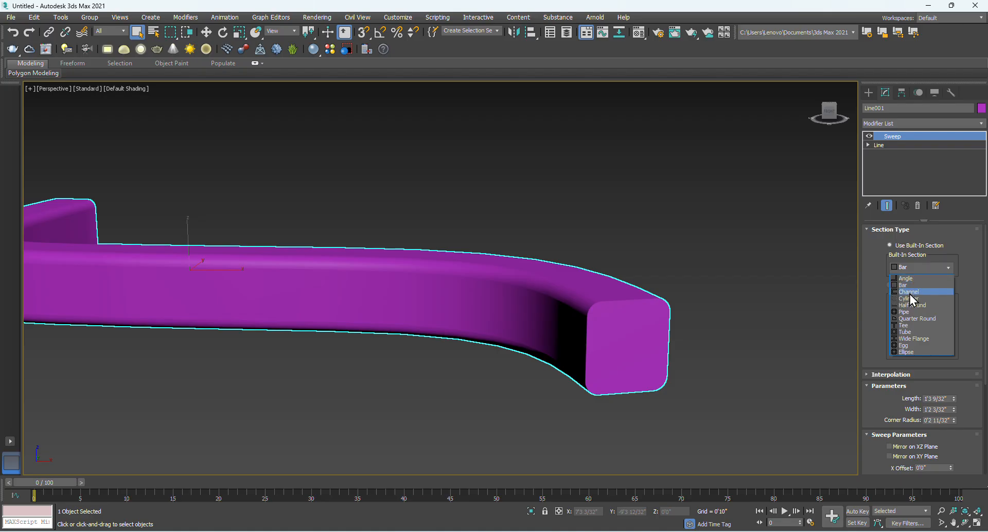
click(910, 292)
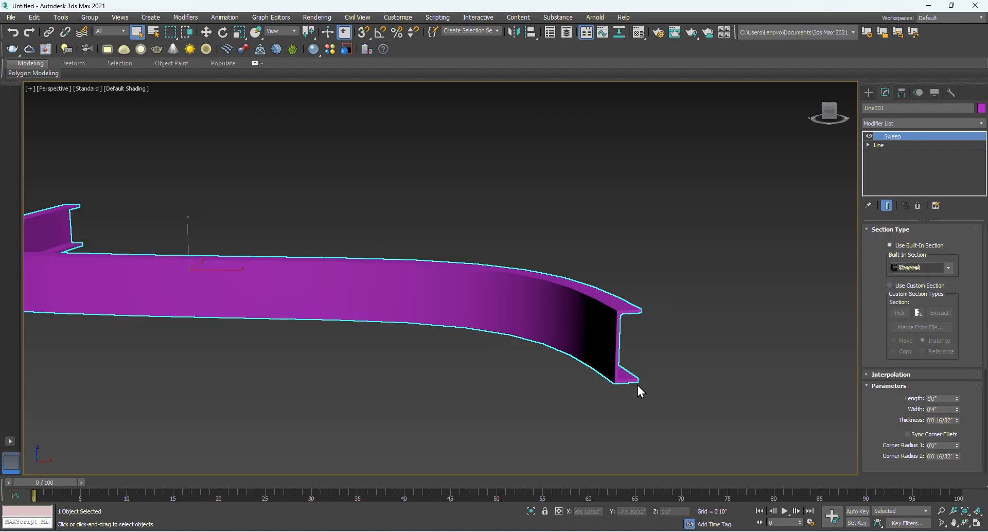
scroll(638, 385, up, 3)
click(945, 268)
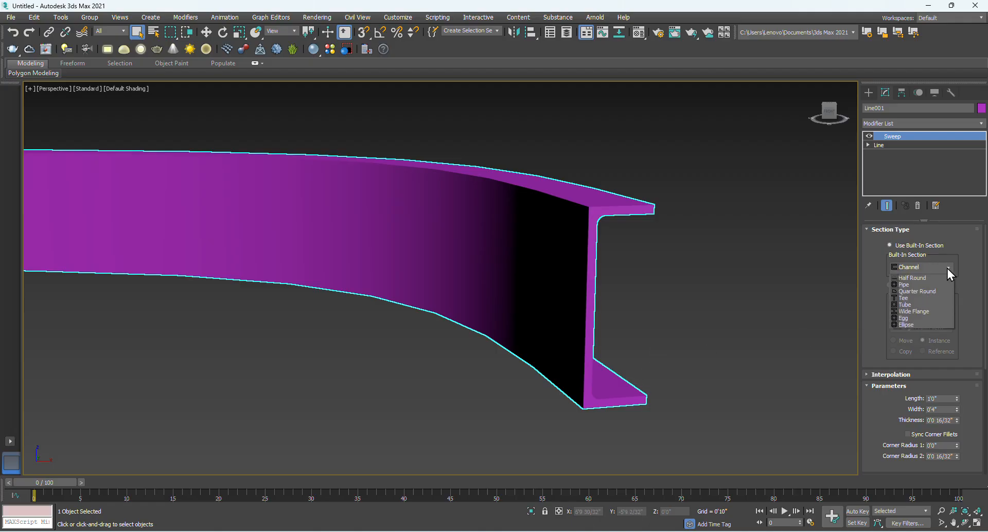
click(912, 301)
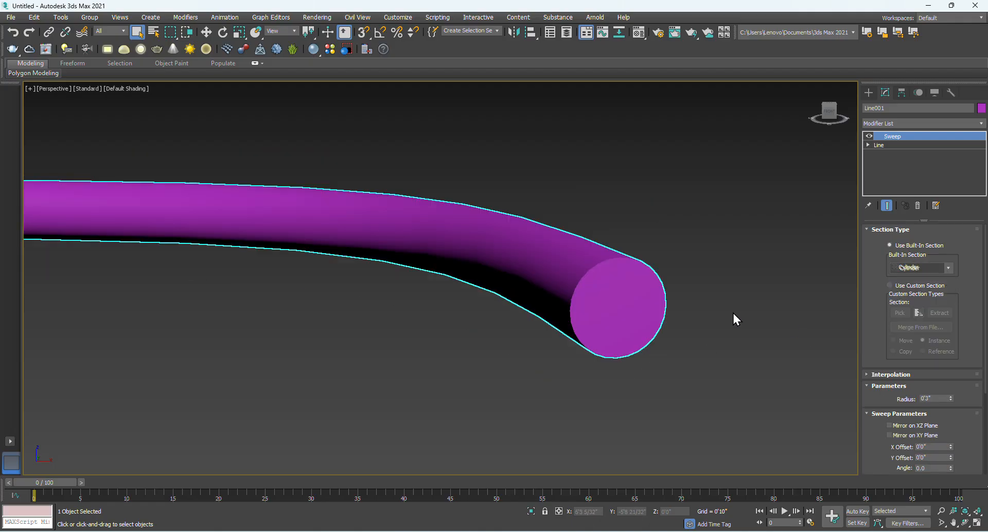
click(950, 271)
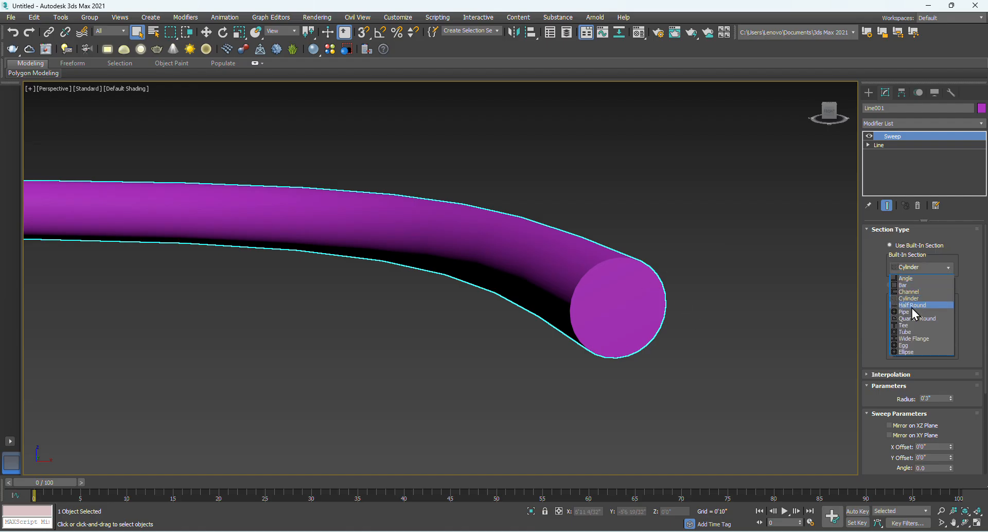
click(912, 306)
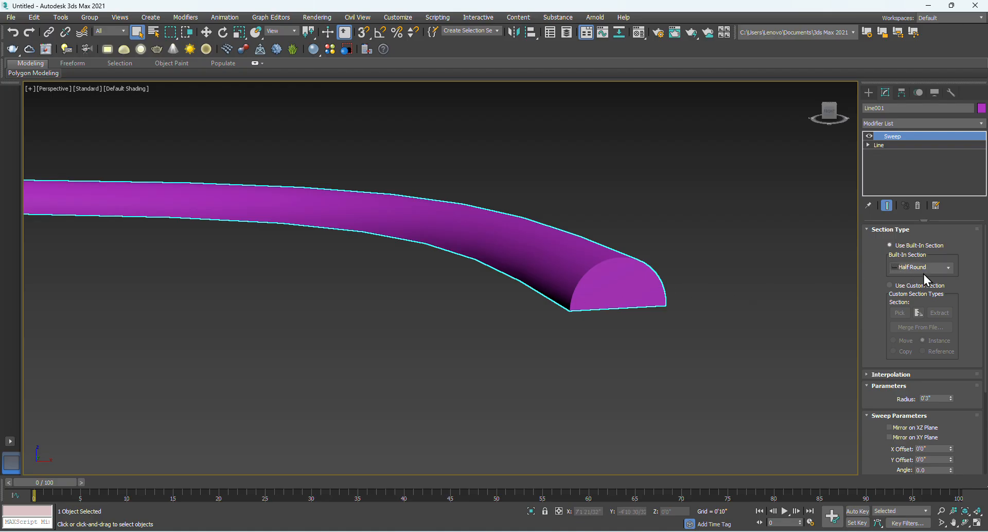
Switch the sweep to the Pipe section with a radius of 0'3 30/32" and a thickness of 0'0 23/32"
click(949, 271)
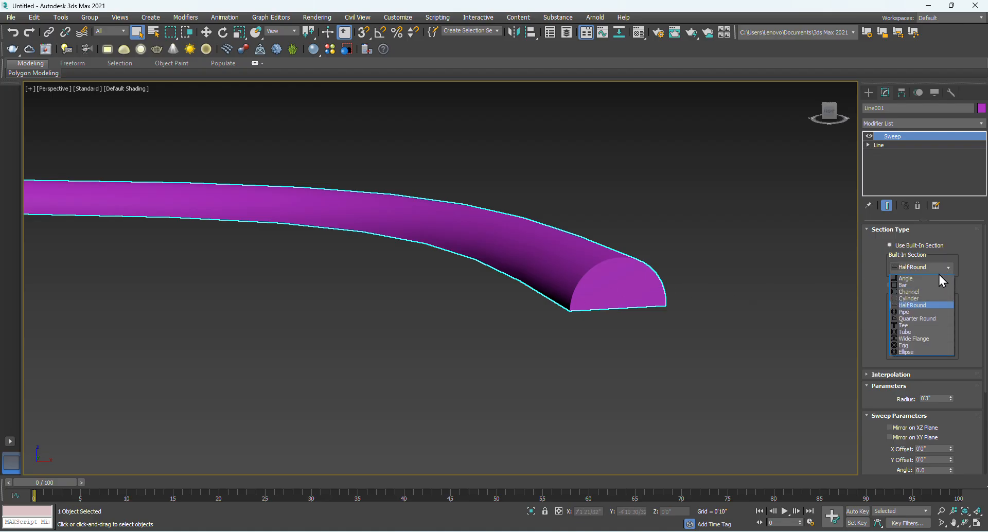
click(906, 313)
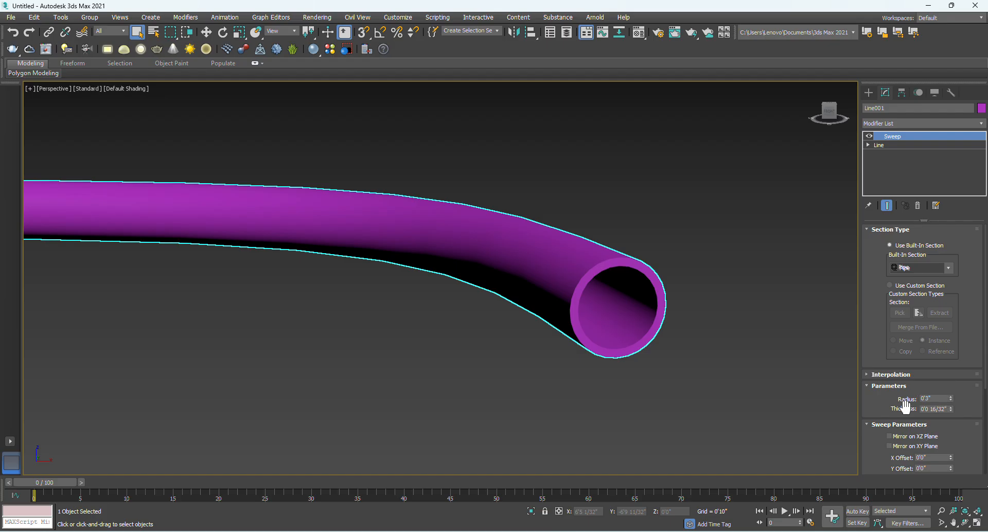
mouse_move(951, 398)
mouse_down()
mouse_move(948, 326)
mouse_move(948, 416)
mouse_move(948, 398)
mouse_up()
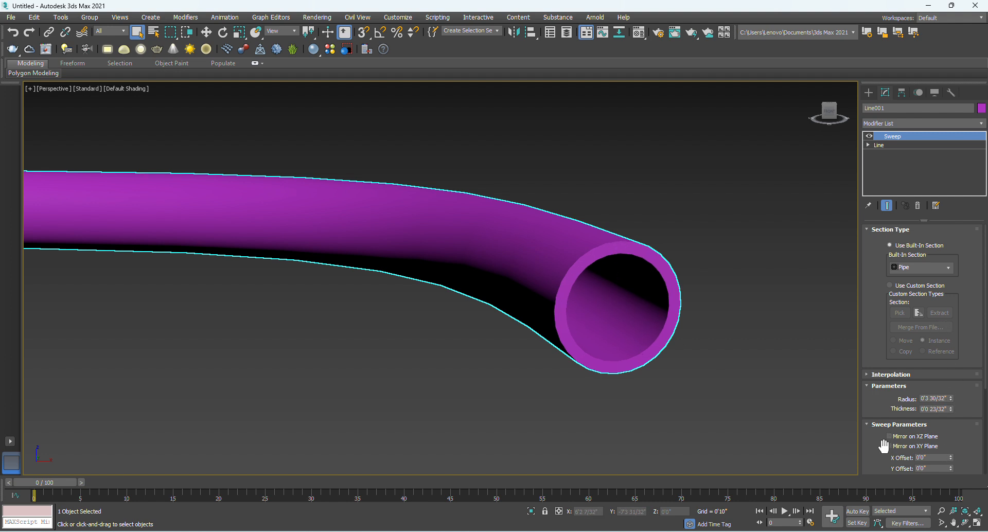
Preview the Quarter Round, Tube and Tee built-in sections on the sweep, one after another
click(928, 267)
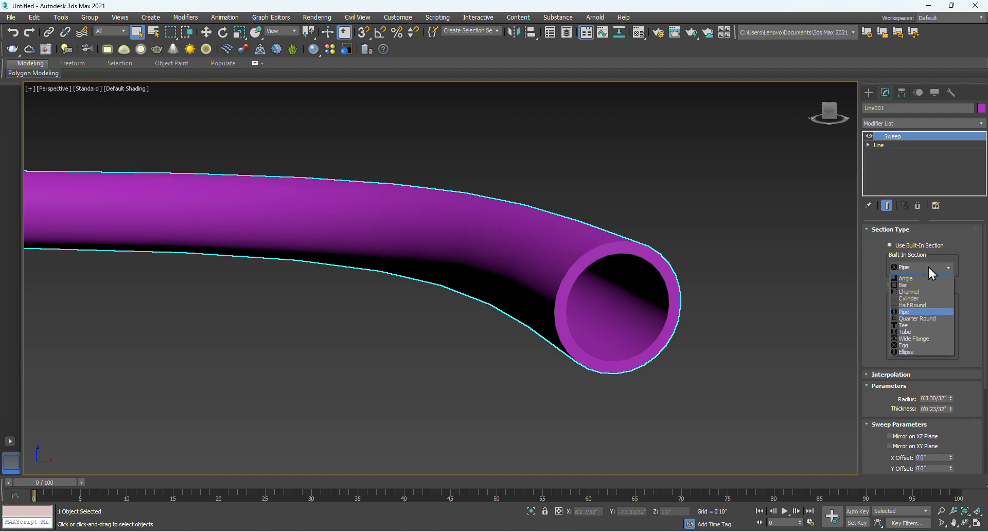
click(914, 315)
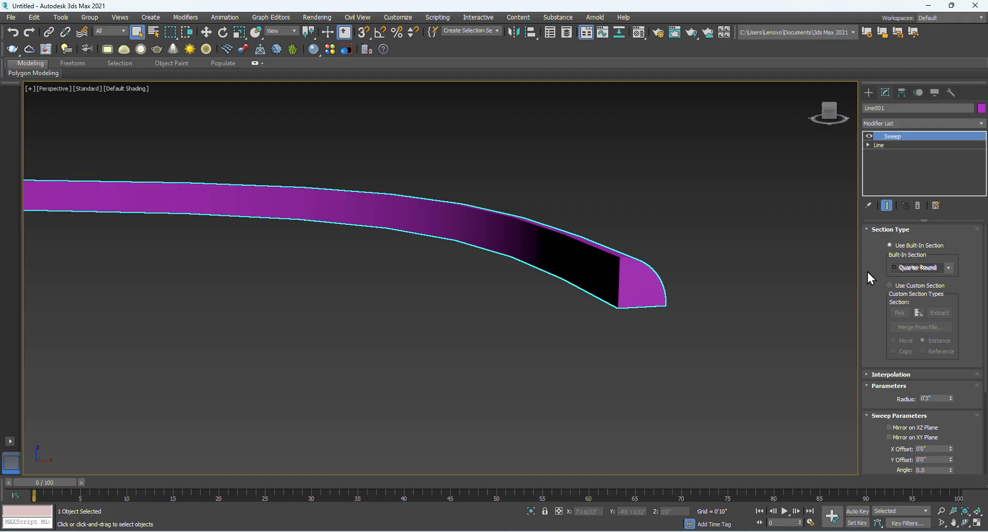
click(950, 267)
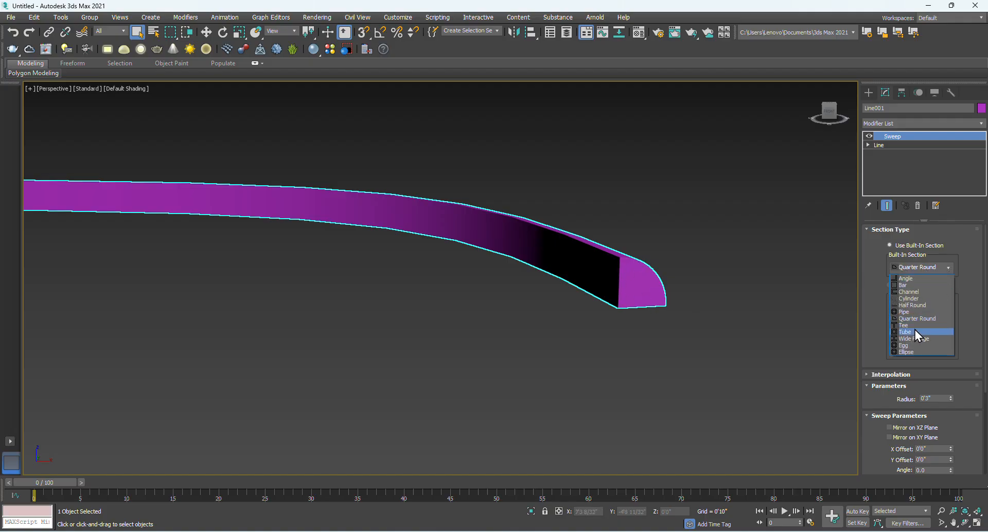
click(916, 328)
click(949, 269)
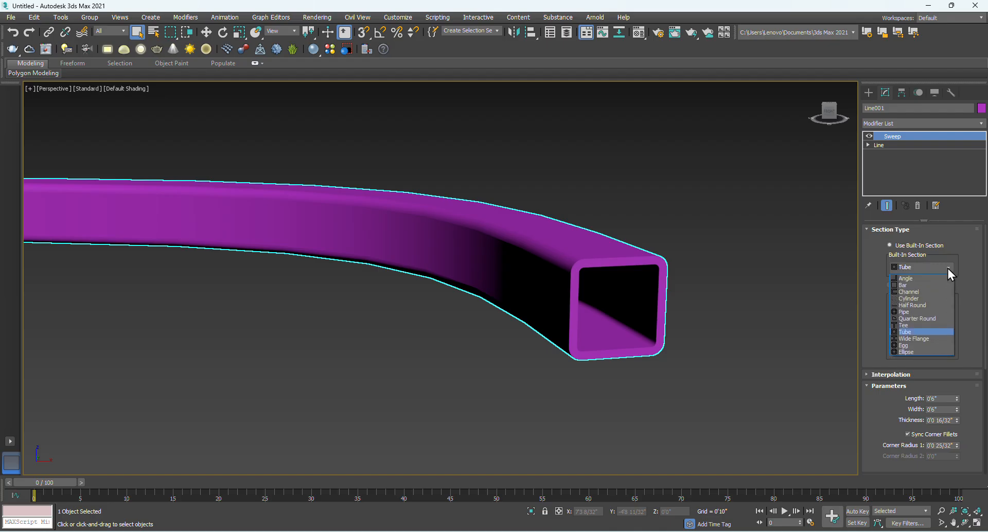
click(916, 326)
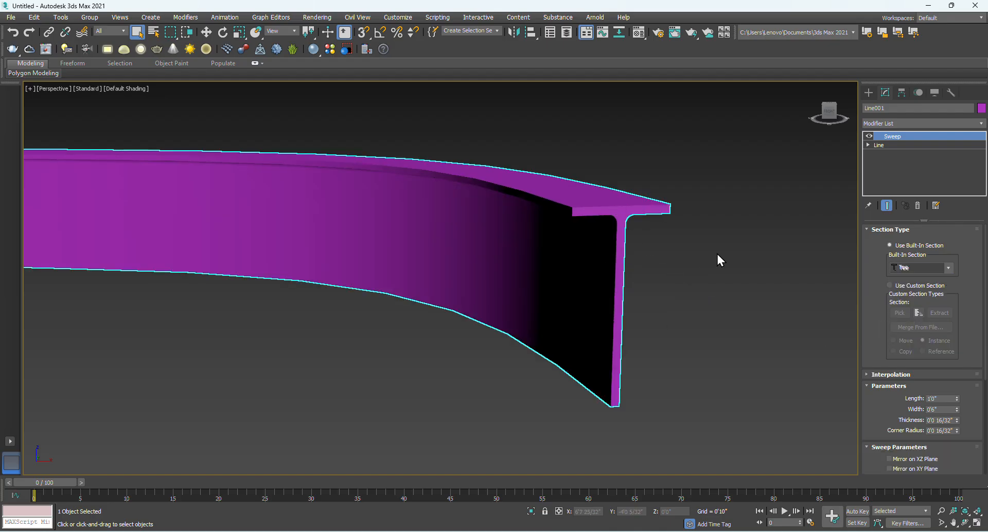
Switch the sweep to the Wide Flange section with a length of 1'2 22/32" and a width of 0'8 10/32"
click(949, 270)
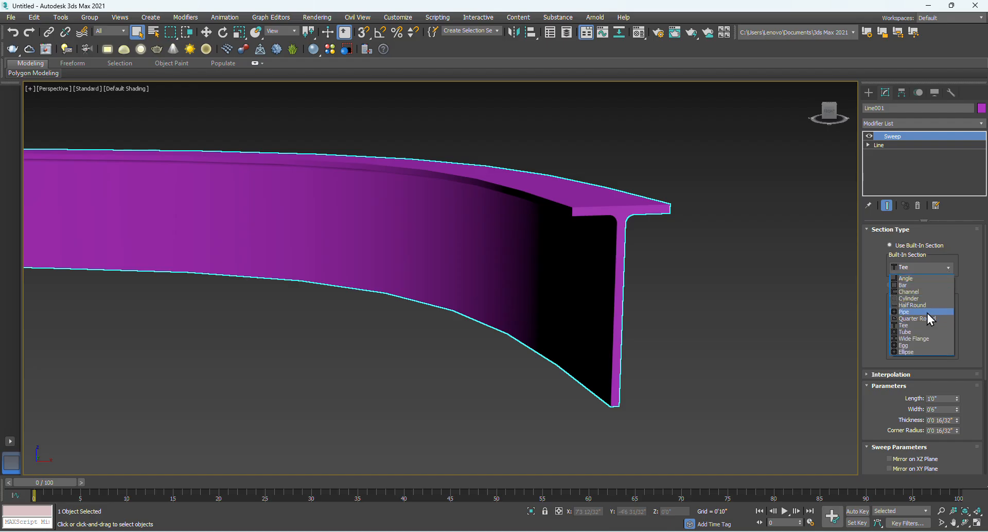
click(915, 339)
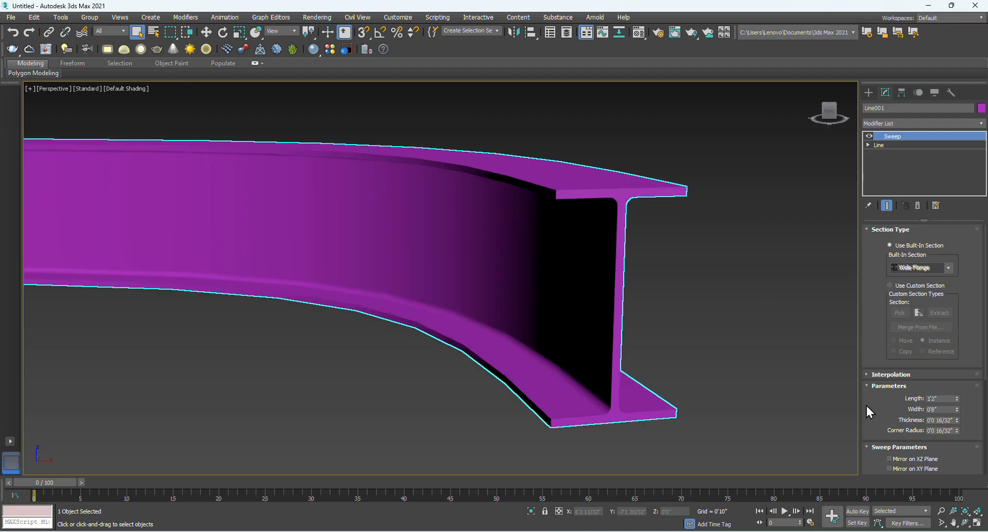
drag(957, 399, 955, 406)
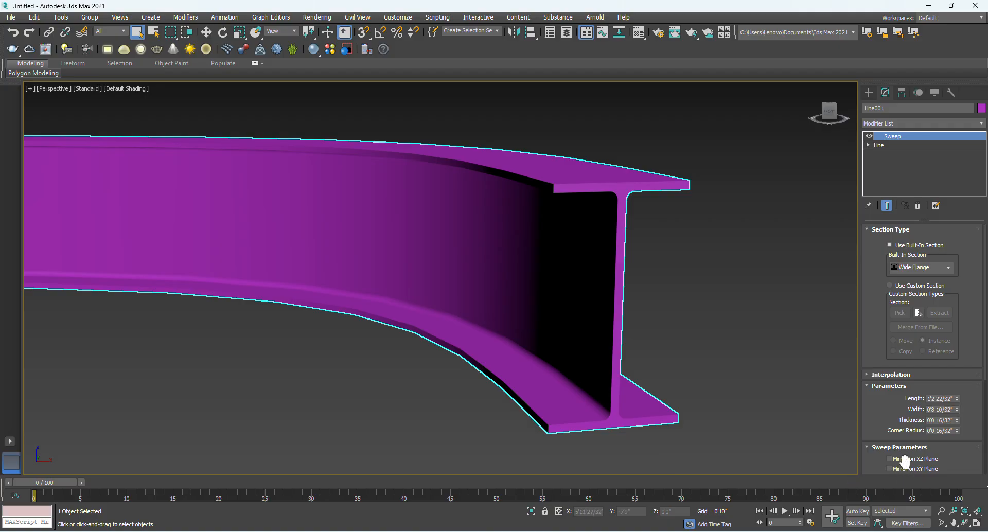
Preview the Egg section on the sweep, and settle on the Ellipse built-in section
click(922, 267)
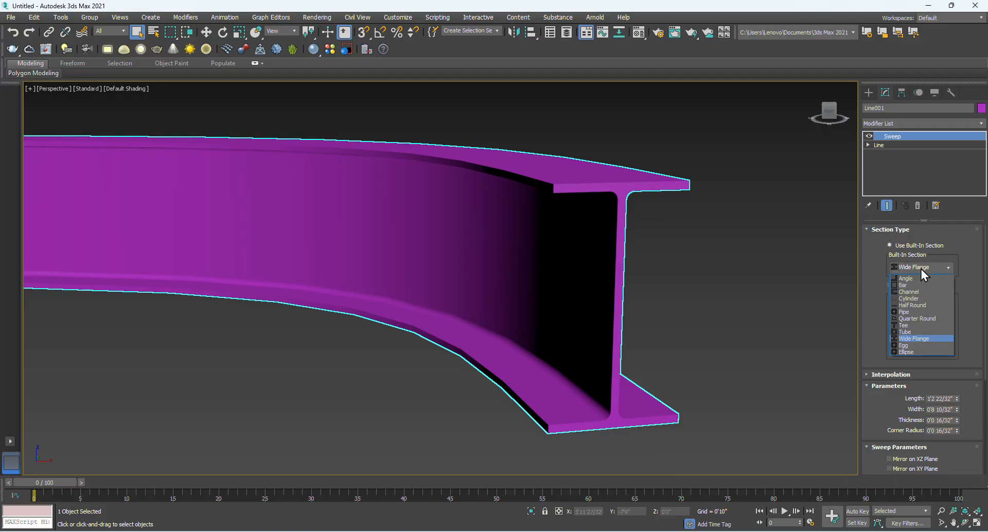
click(907, 346)
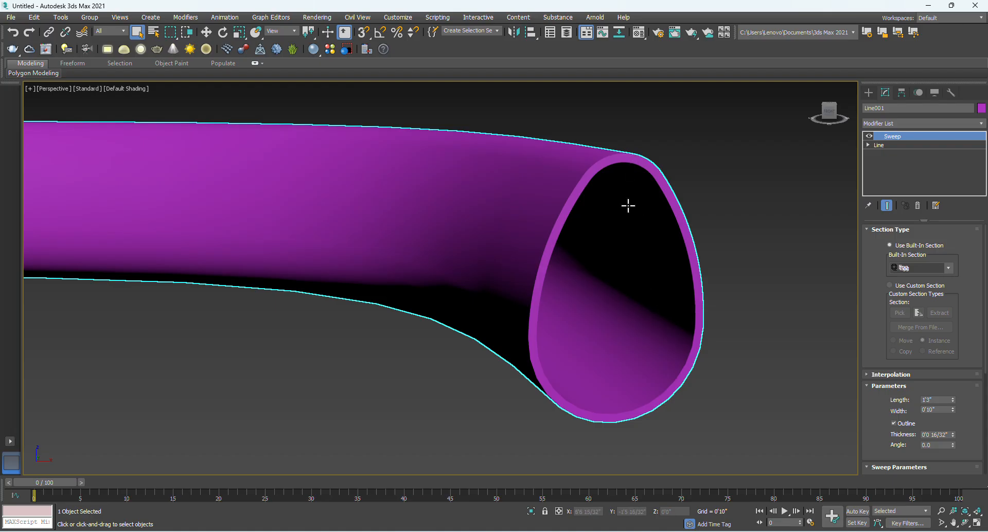
click(950, 270)
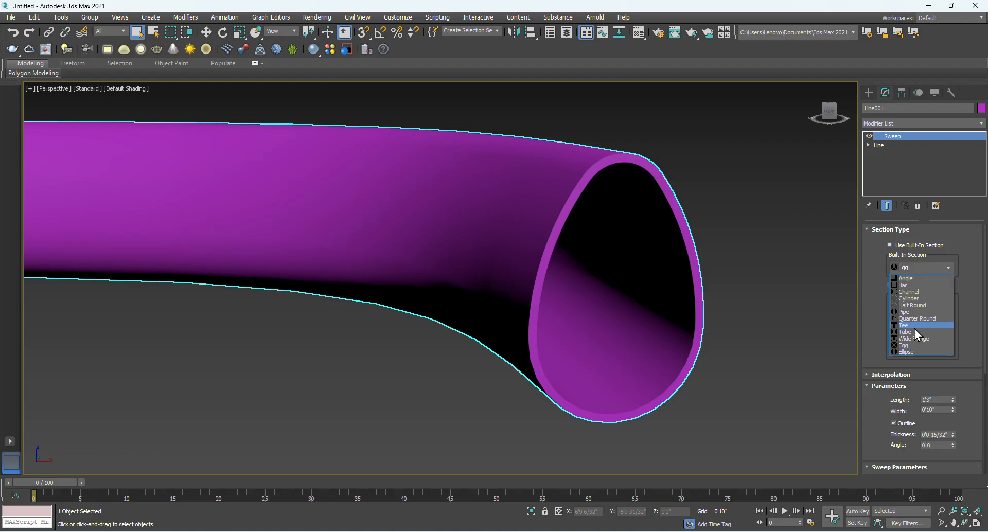
click(906, 352)
scroll(606, 304, down, 5)
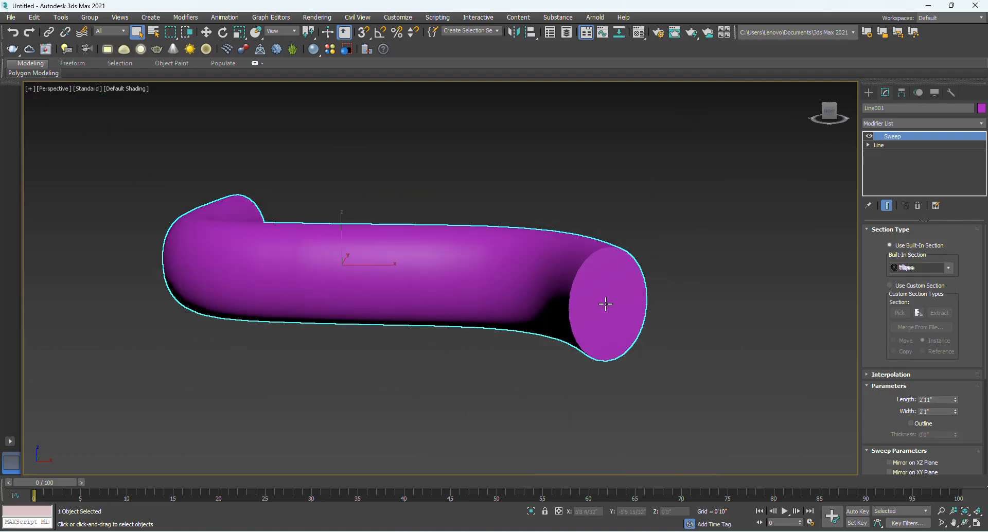
middle_drag(517, 312, 402, 353)
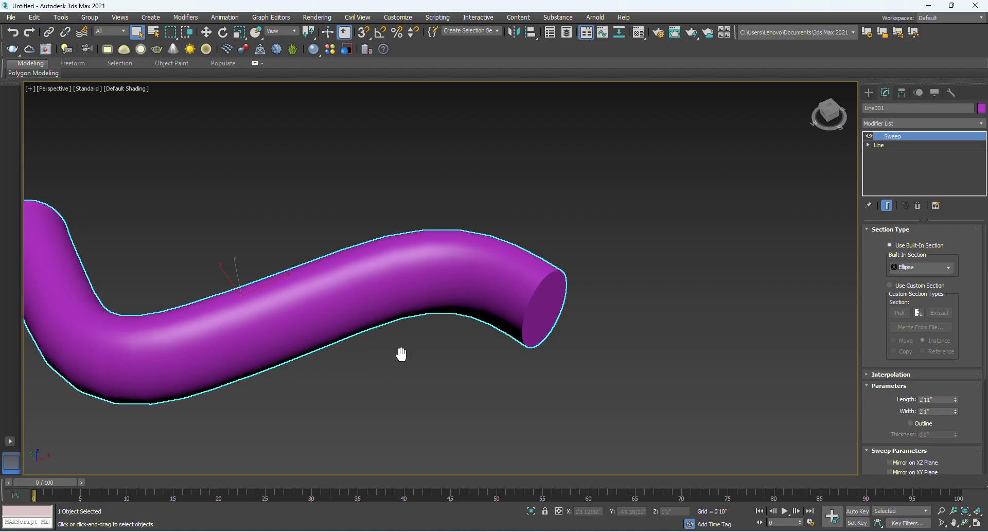
scroll(387, 347, down, 5)
scroll(387, 347, up, 3)
Draw an End-End-Middle arc spline with a radius of about 13' in the empty space beside the swept object
click(440, 364)
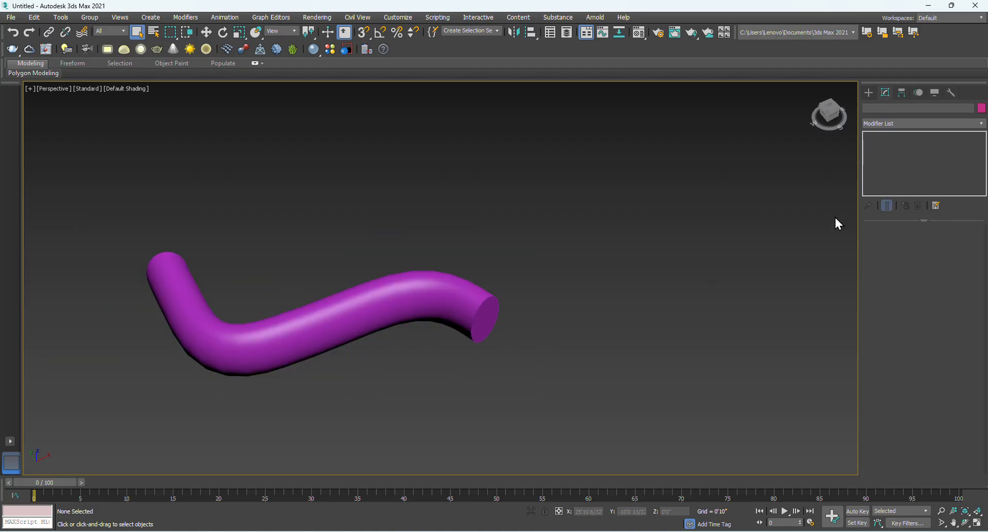
click(869, 93)
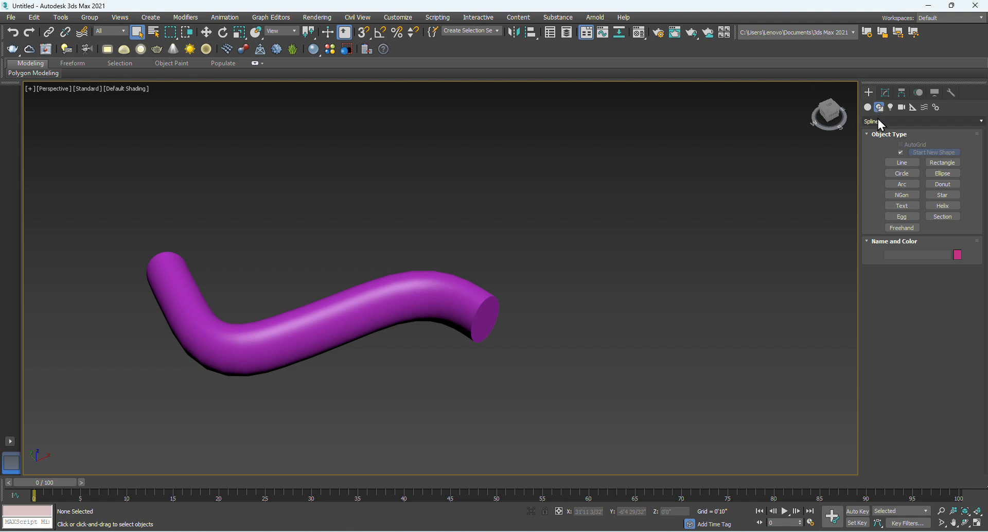
click(903, 184)
drag(618, 183, 635, 423)
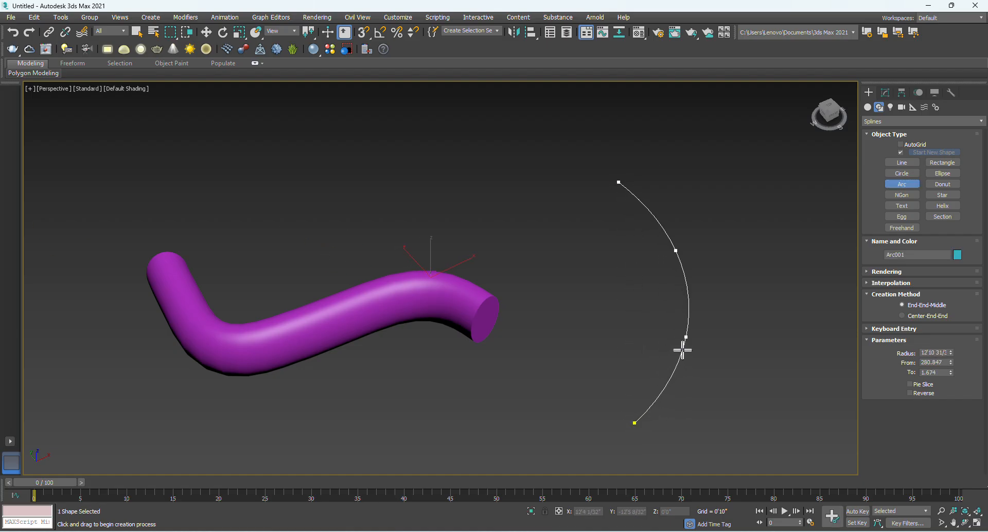
click(685, 351)
right_click(719, 355)
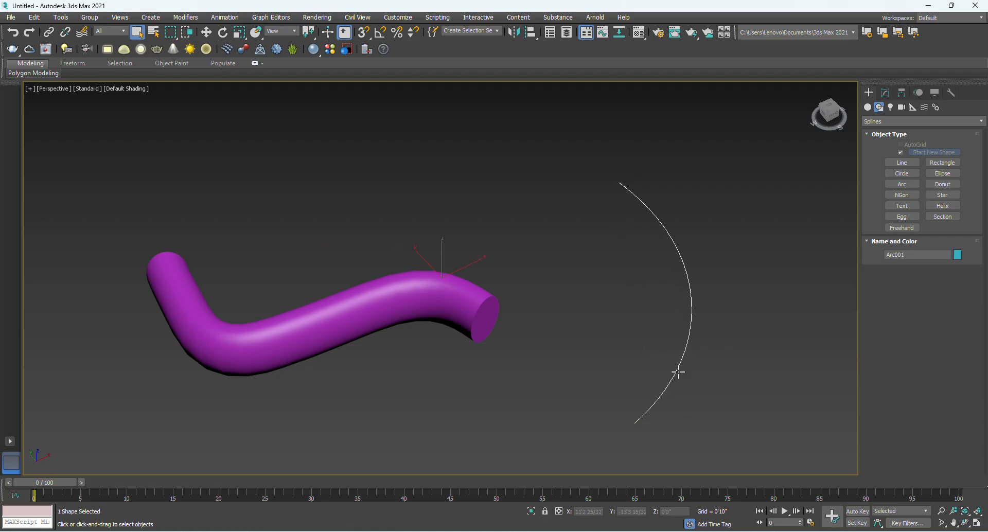
Copy the Sweep modifier from the purple swept line and paste it as an instance onto the arc spline
click(492, 291)
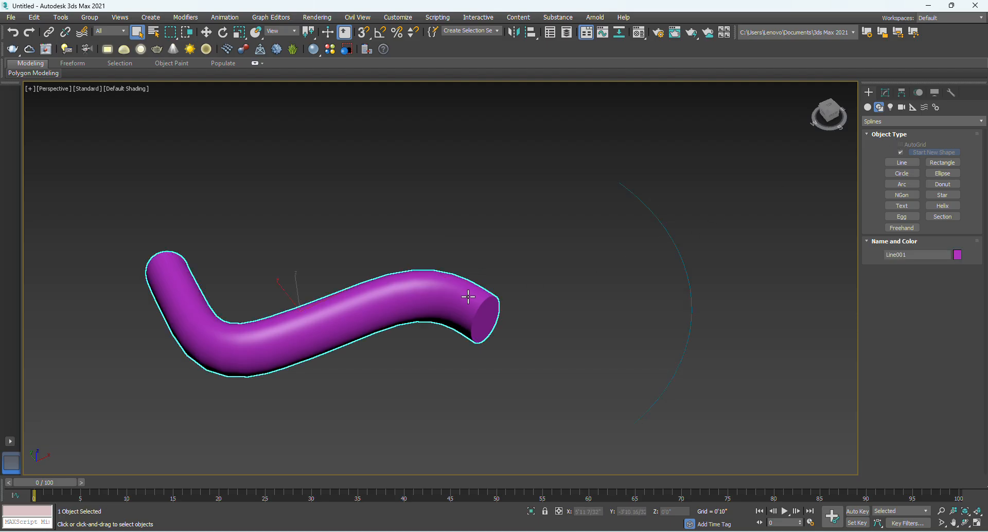
click(885, 92)
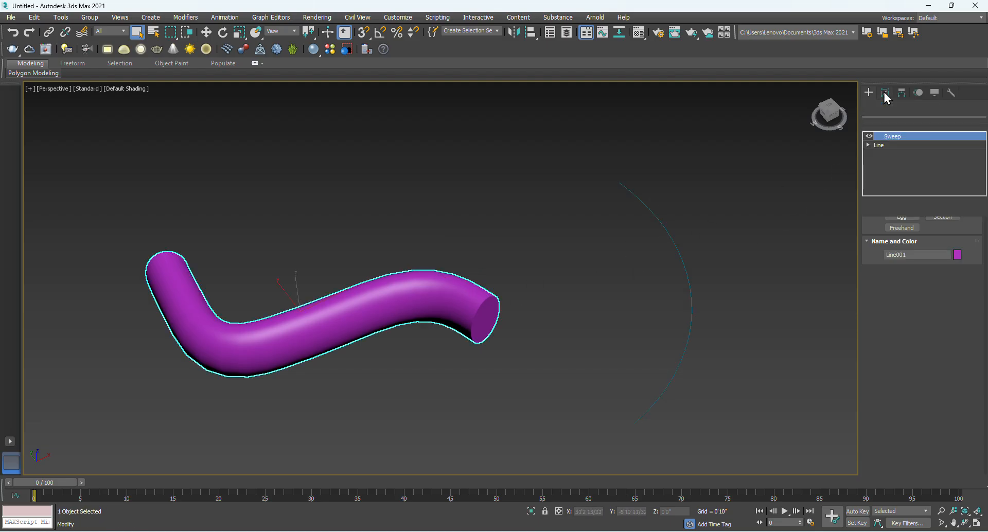
right_click(893, 137)
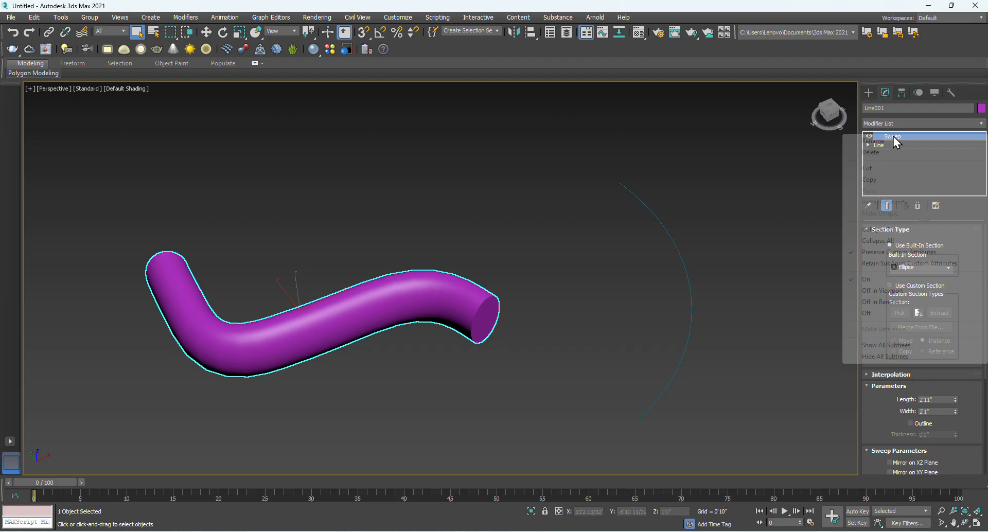
click(876, 180)
click(690, 302)
click(689, 302)
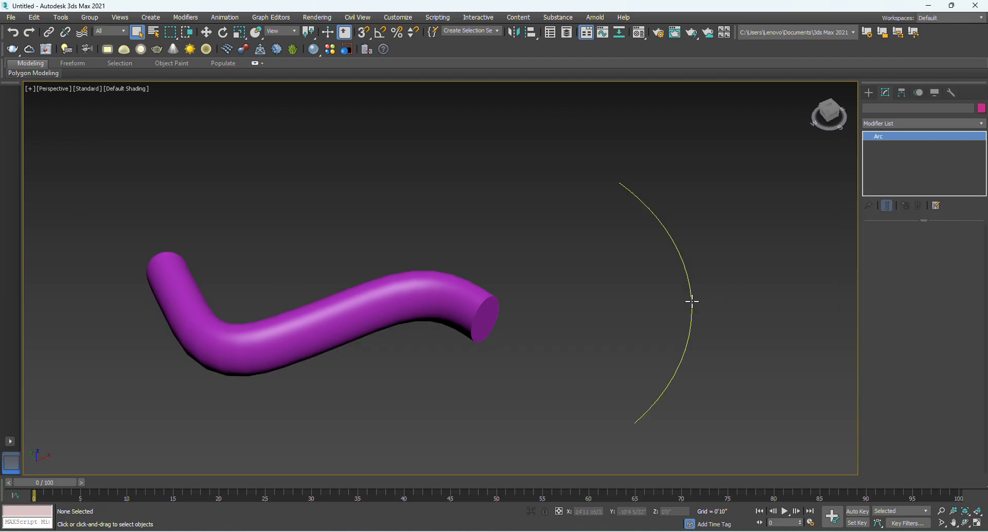
right_click(873, 140)
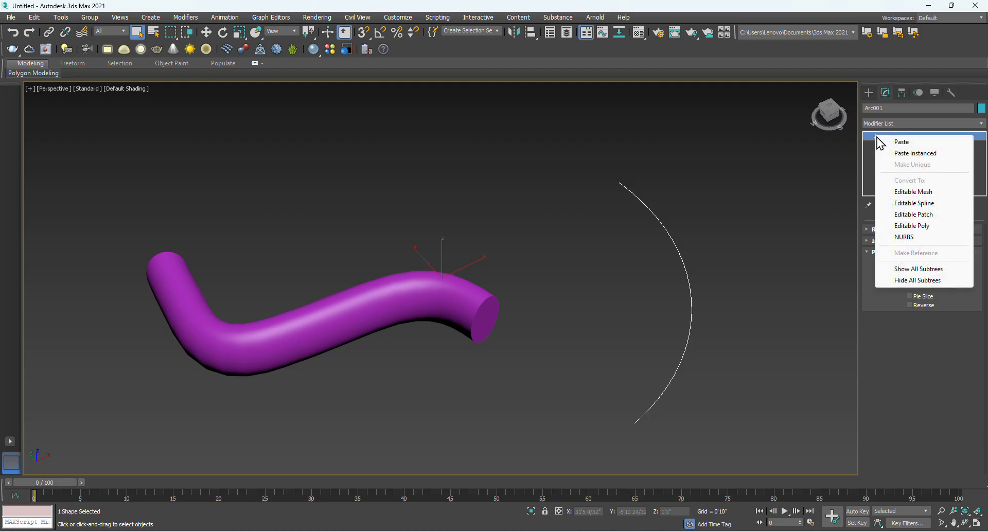
click(909, 155)
click(752, 314)
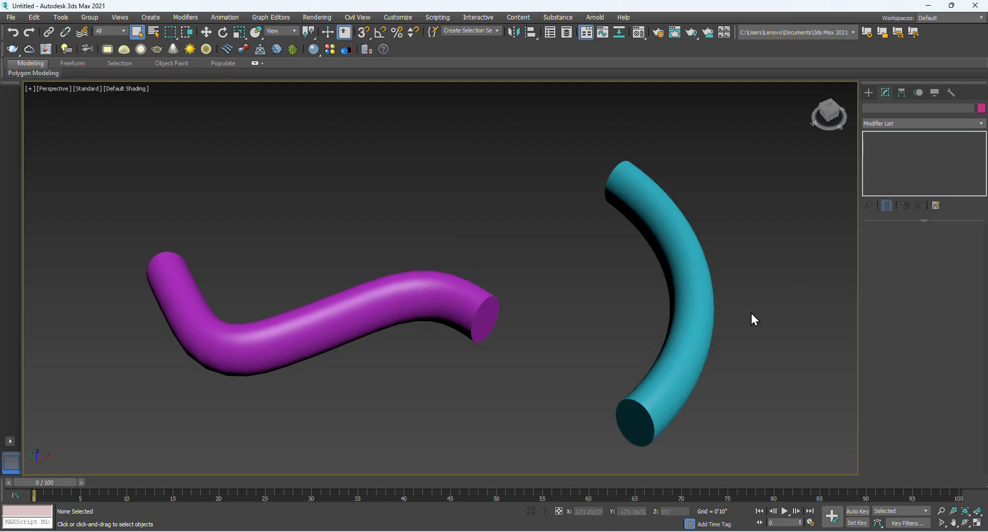
Change the arc's instanced sweep to the Tube built-in section, inspect its open end, and deselect it
middle_drag(611, 342, 561, 342)
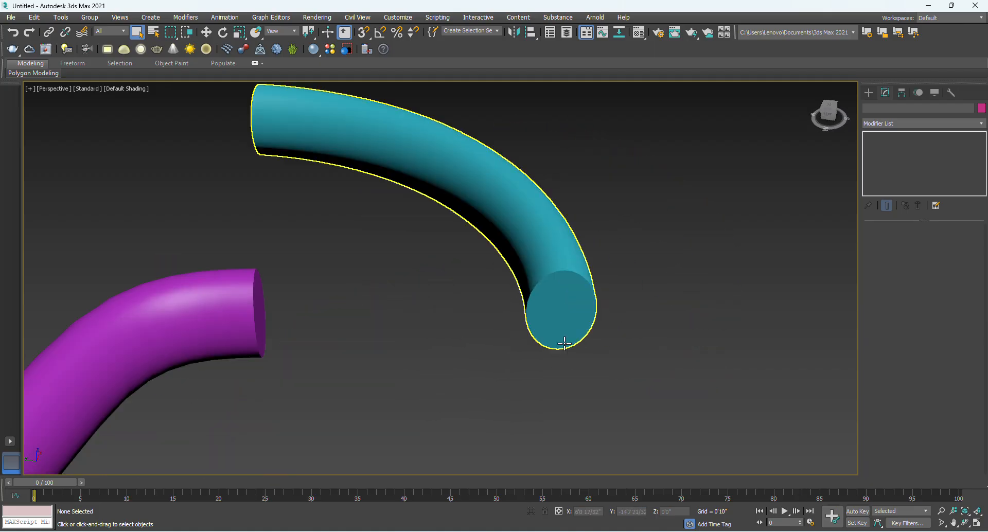
click(566, 298)
click(930, 268)
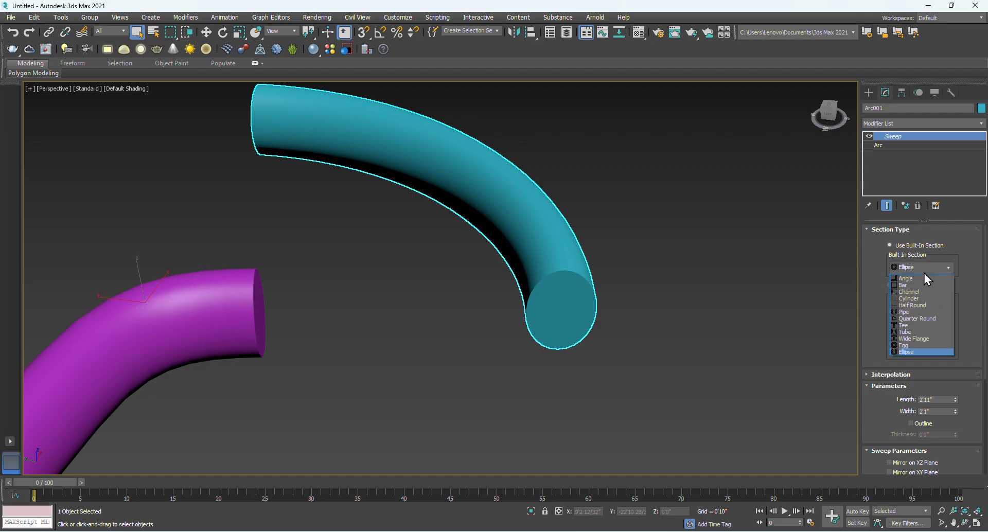
click(909, 334)
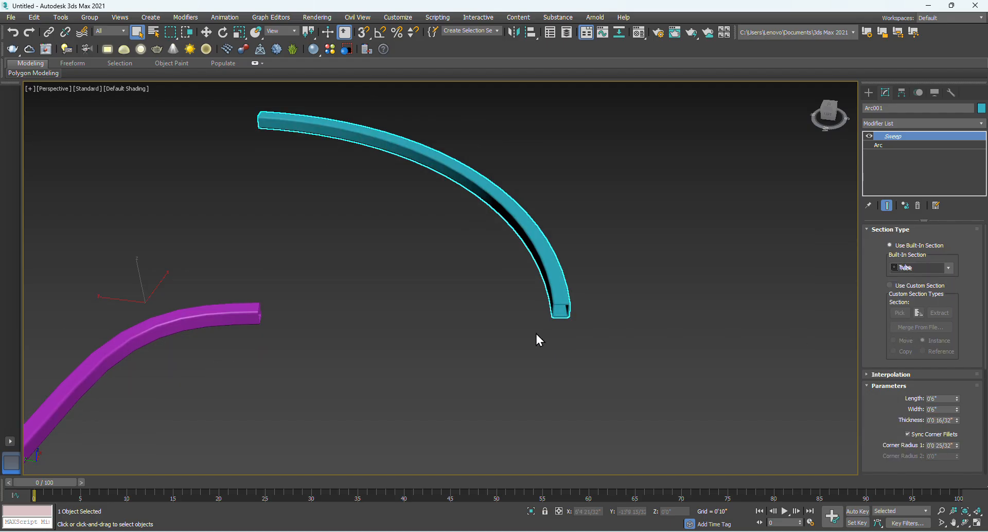
scroll(569, 310, up, 8)
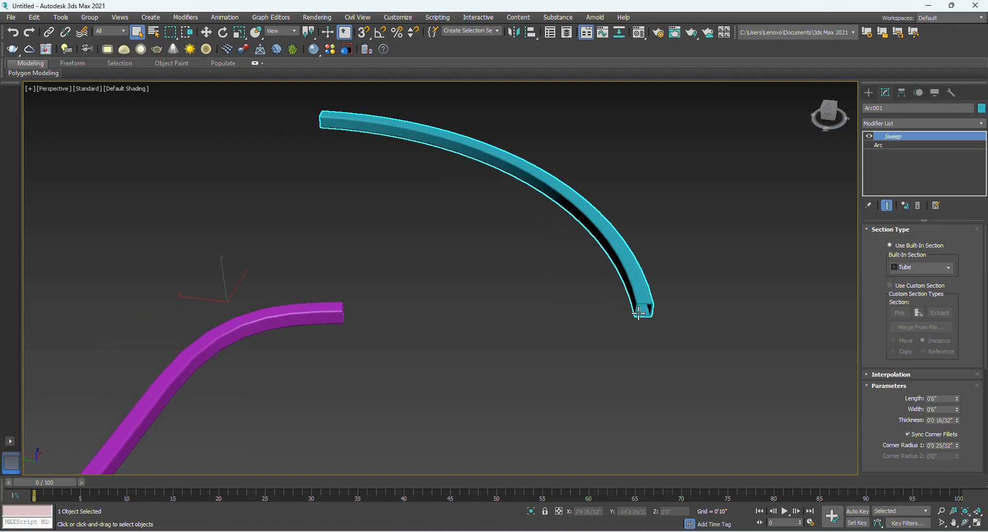
scroll(654, 301, down, 10)
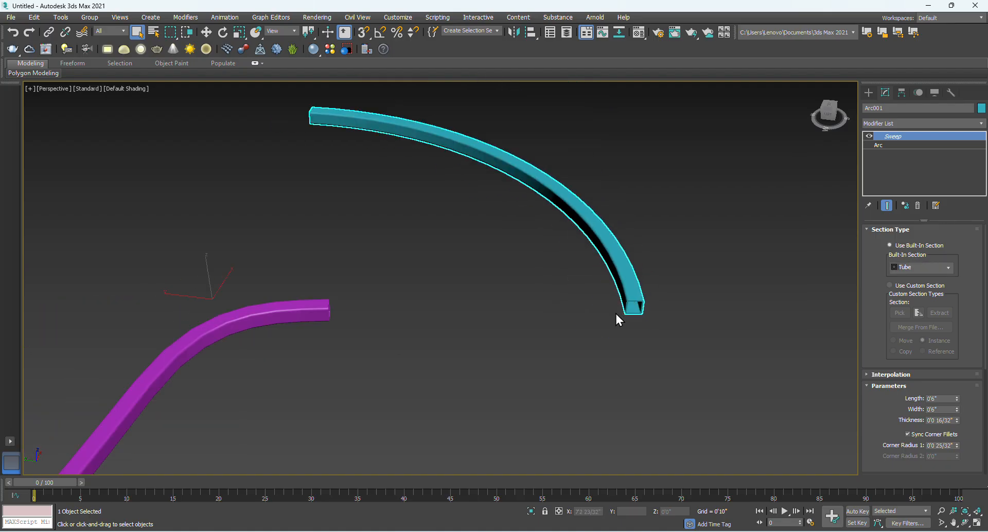
click(607, 329)
Draw an open line of four points with curved Bezier bends in the empty space beside the two swept objects
middle_drag(606, 328, 634, 239)
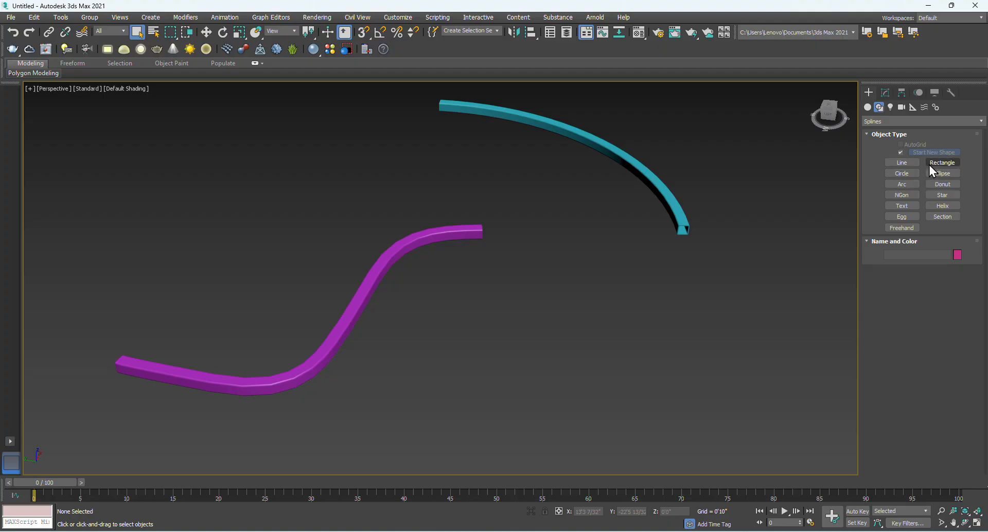
click(902, 164)
click(359, 408)
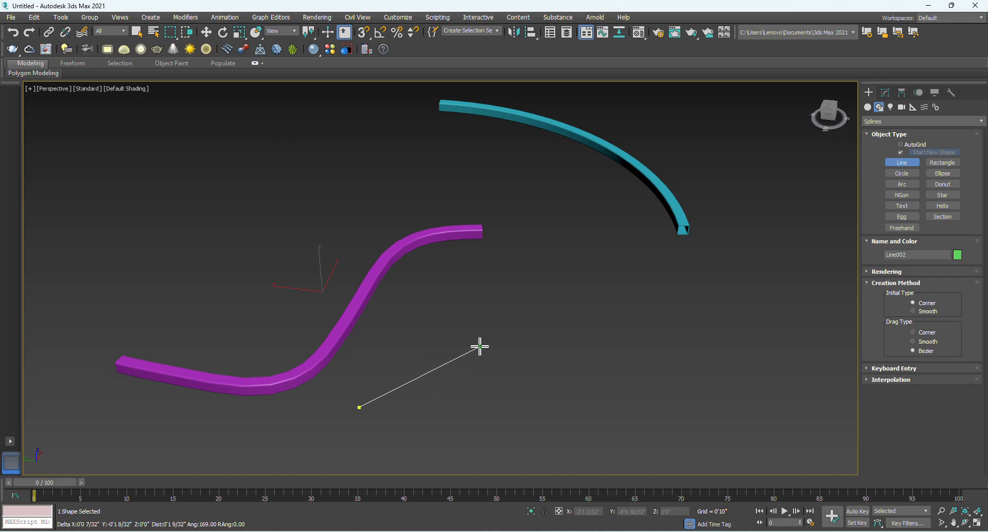
drag(548, 318, 622, 324)
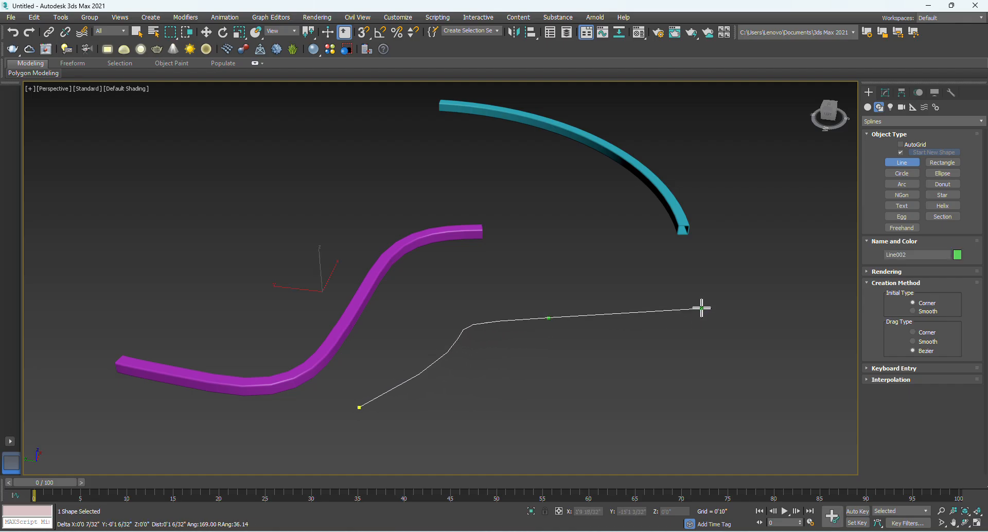
drag(701, 309, 613, 383)
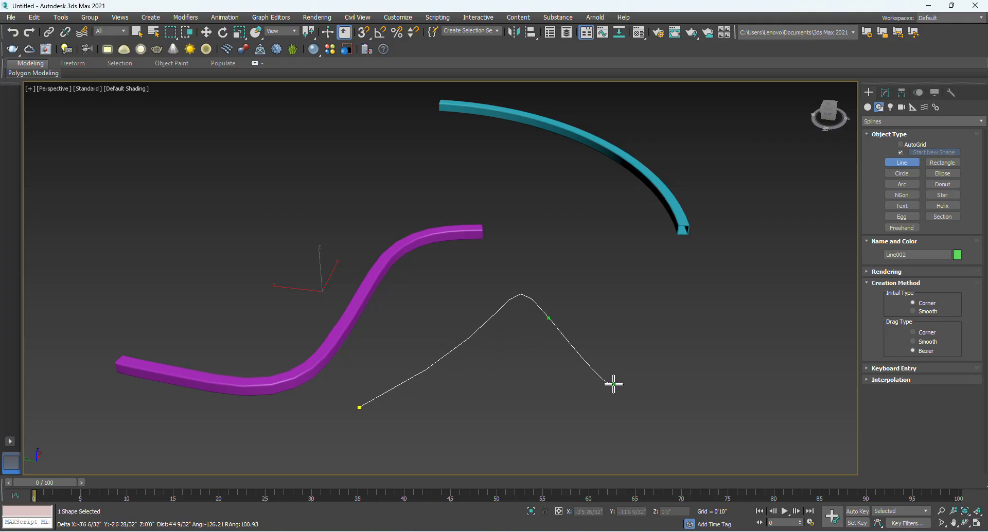
drag(570, 411, 535, 415)
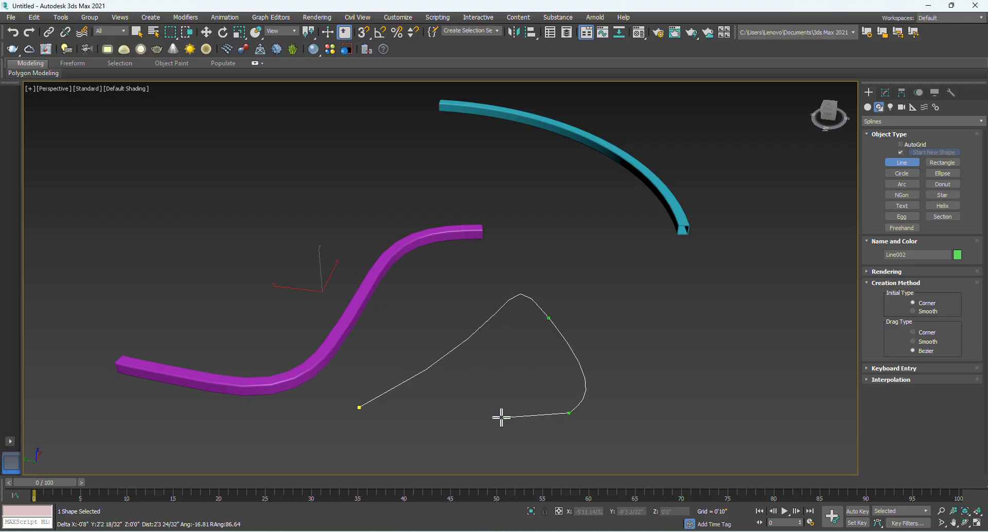
click(398, 442)
right_click(398, 441)
Draw a six-pointed star spline beside the new line's open ends, with radii of about 0'7" and 0'3"
scroll(401, 410, up, 8)
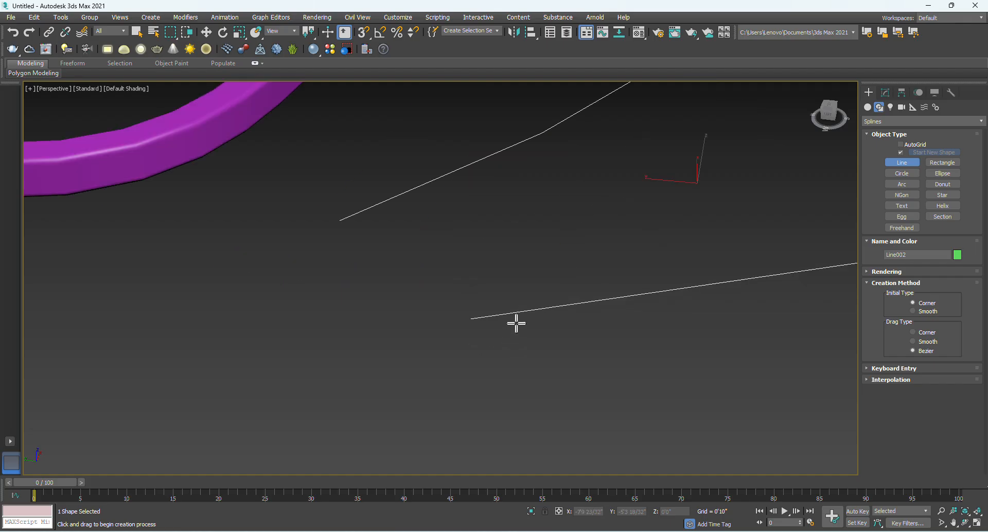
scroll(384, 396, down, 2)
scroll(446, 364, down, 3)
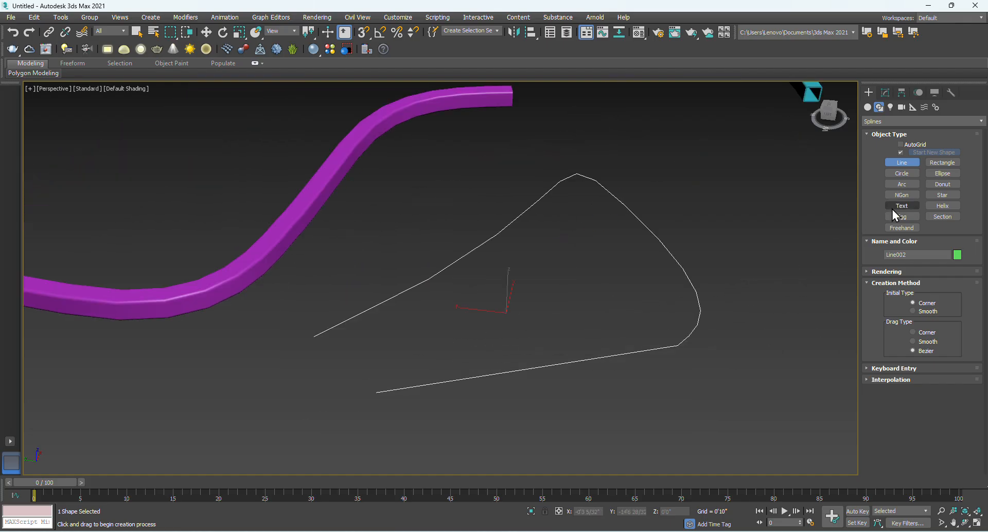
click(943, 195)
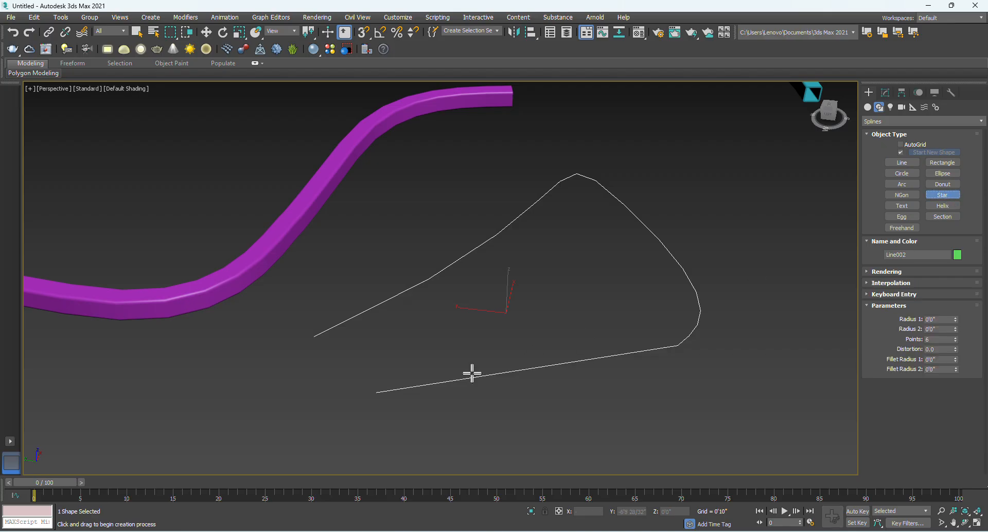
drag(339, 400, 348, 421)
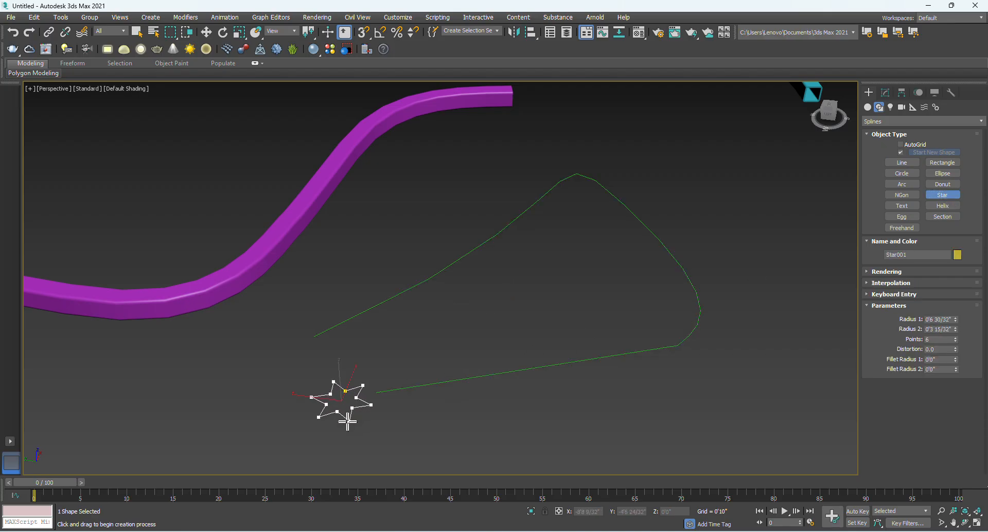
click(346, 418)
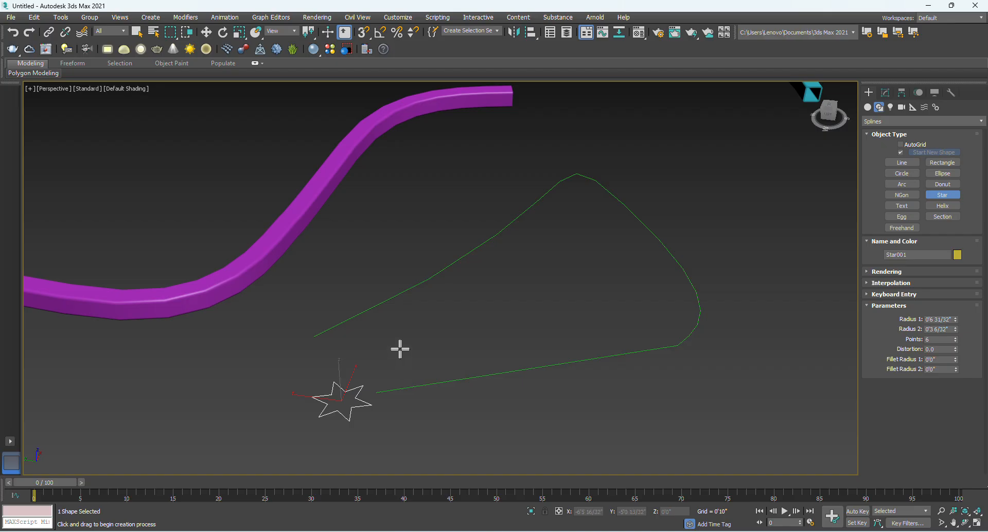
right_click(400, 358)
Apply the Sweep modifier to the newly drawn curved line
middle_drag(353, 408, 410, 338)
scroll(432, 346, up, 3)
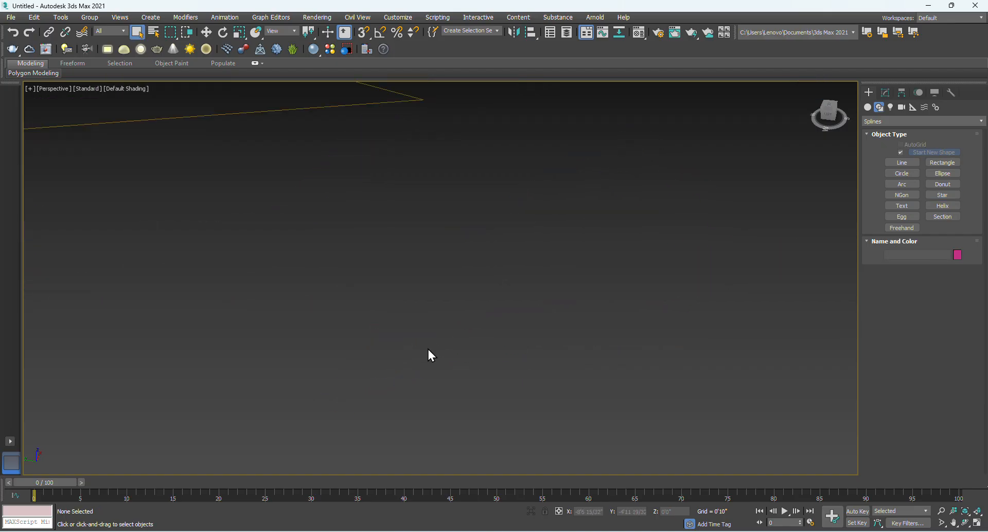
scroll(430, 349, down, 3)
click(472, 314)
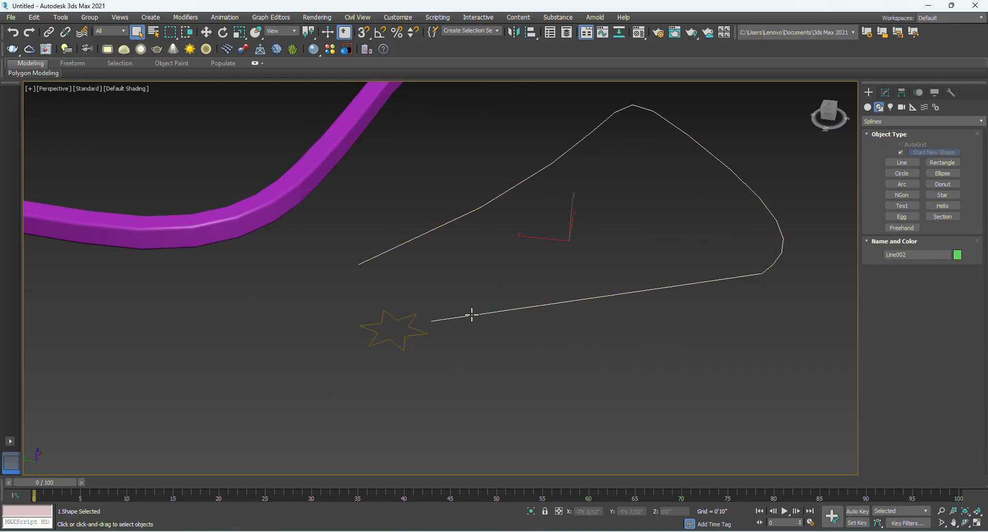
click(886, 93)
click(910, 126)
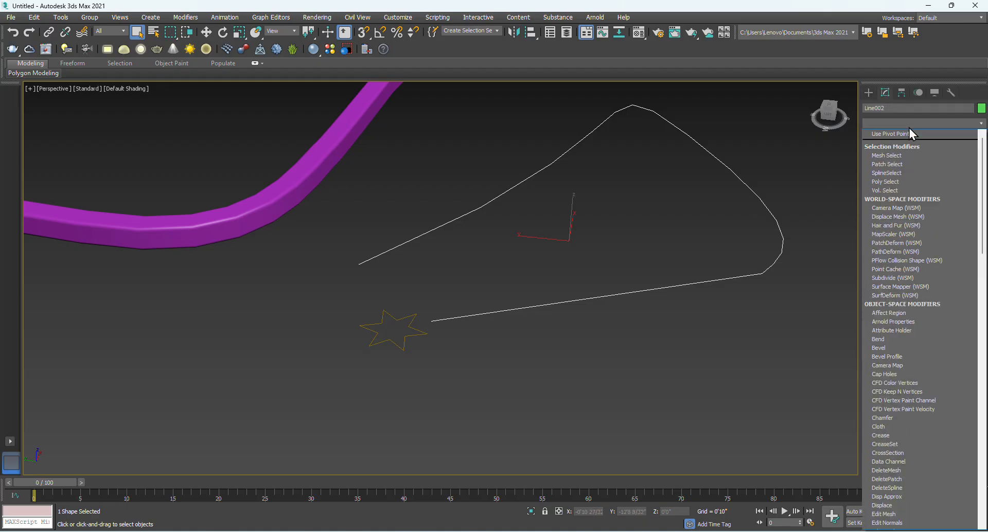
text(sw)
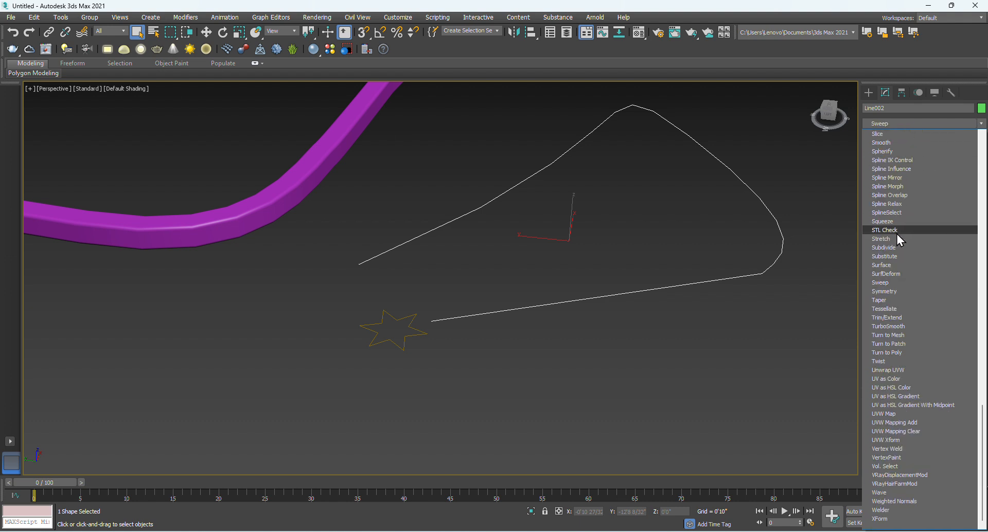
click(893, 283)
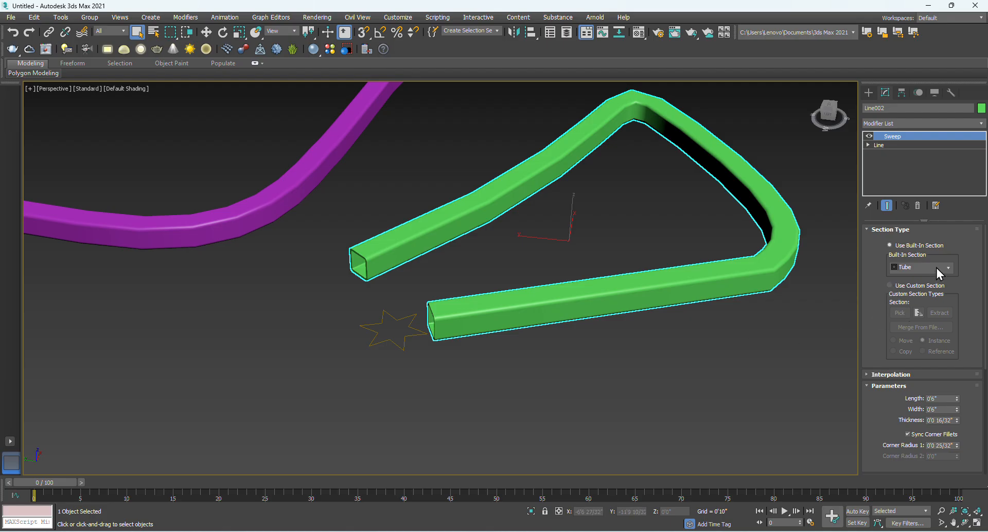
Switch the new line's sweep to a custom section, pick the star as its profile, and deselect the object
click(915, 269)
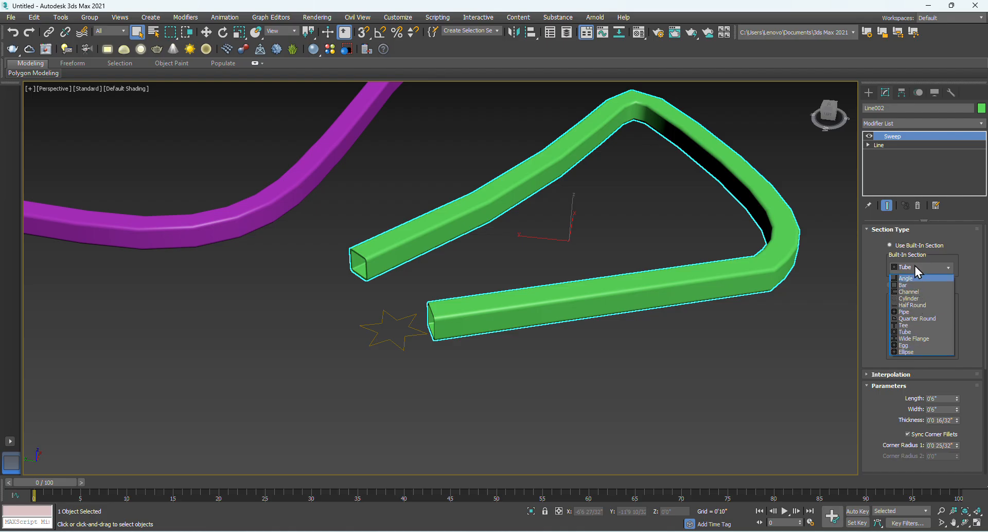
click(913, 267)
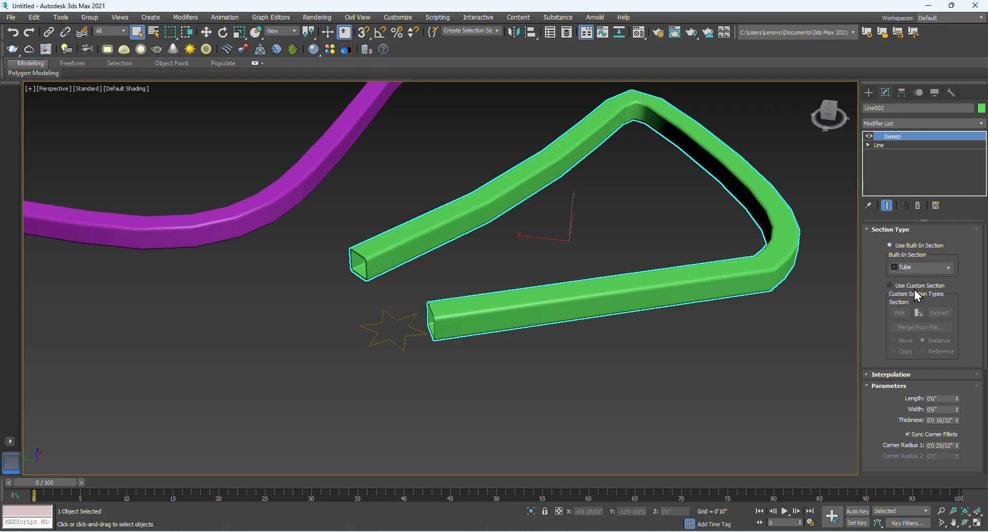
click(895, 286)
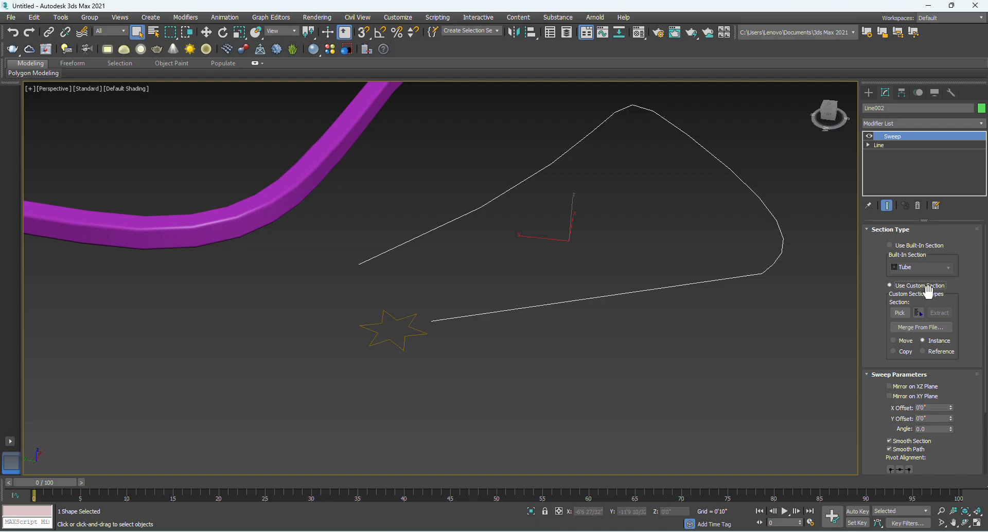
click(904, 313)
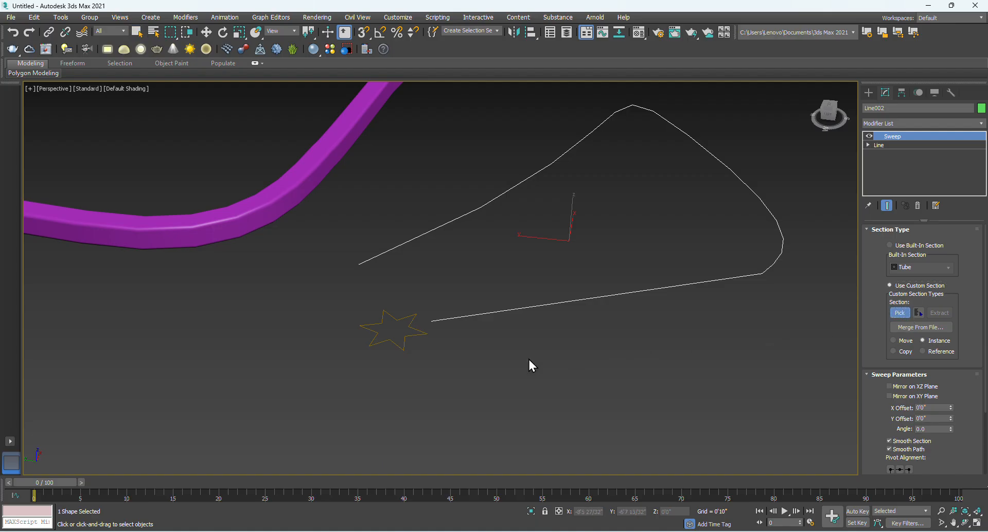
click(391, 341)
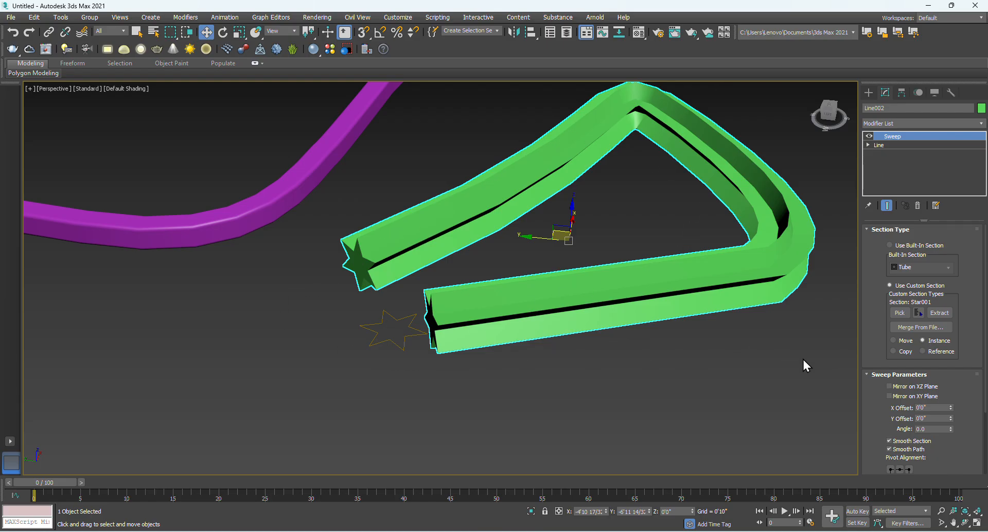
click(725, 373)
scroll(445, 307, down, 5)
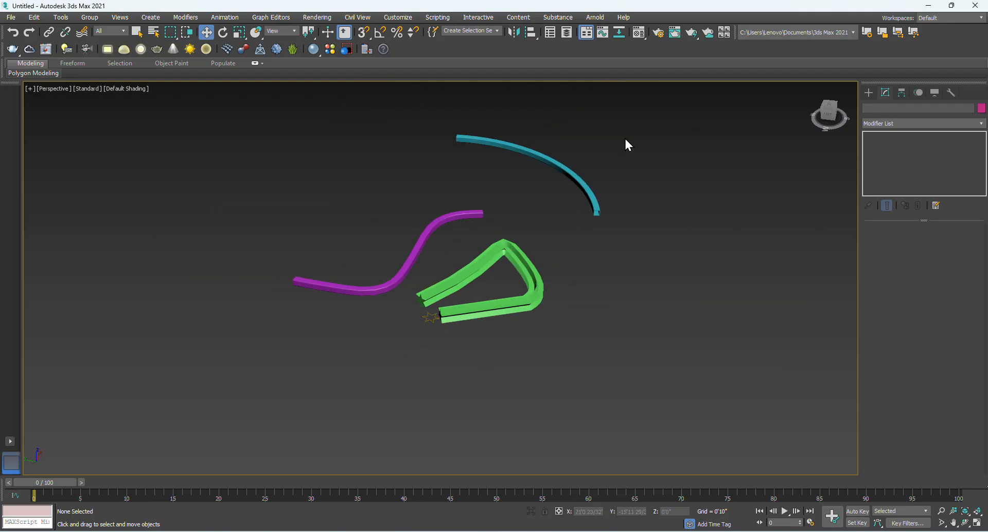
drag(628, 131, 561, 211)
Check the list of modifiers in the Modifiers.txt notes and return to the 3ds Max scene
click(666, 531)
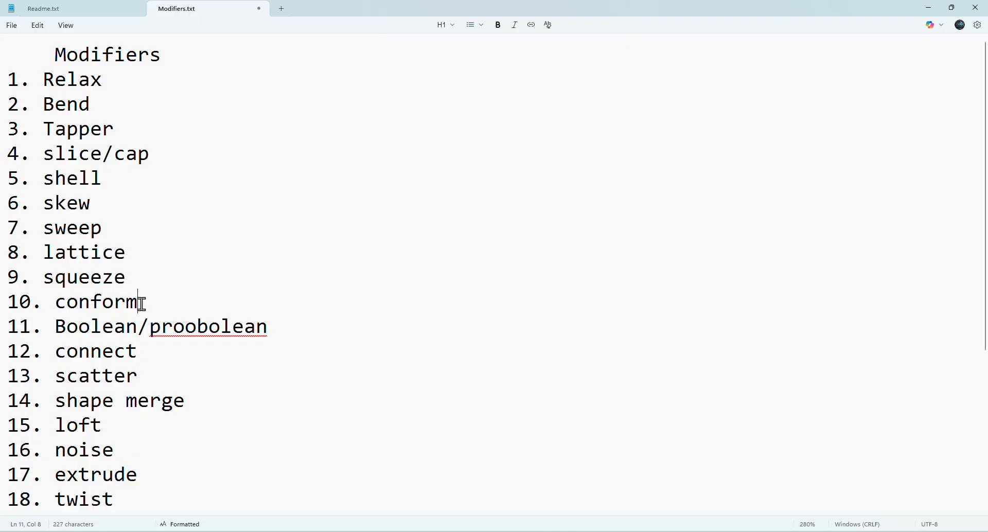
click(928, 8)
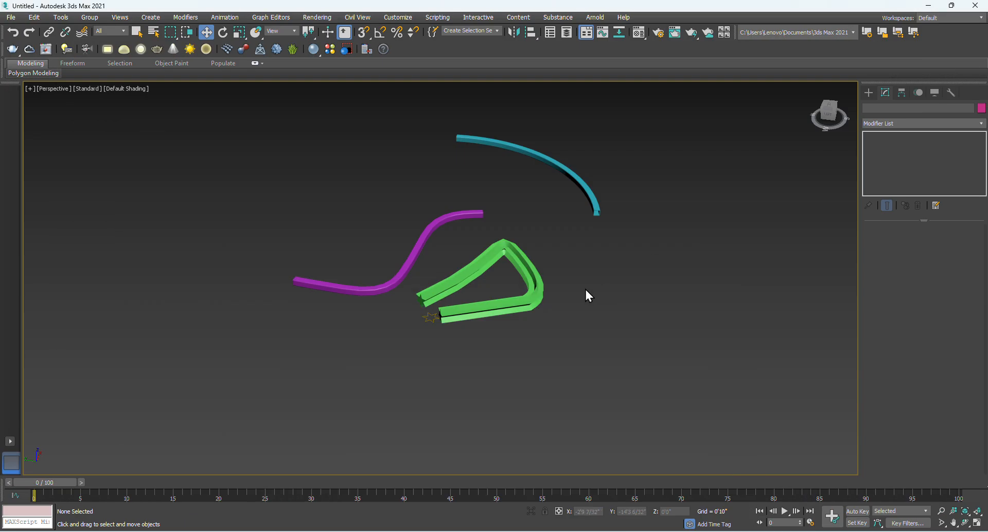
middle_drag(611, 284, 381, 307)
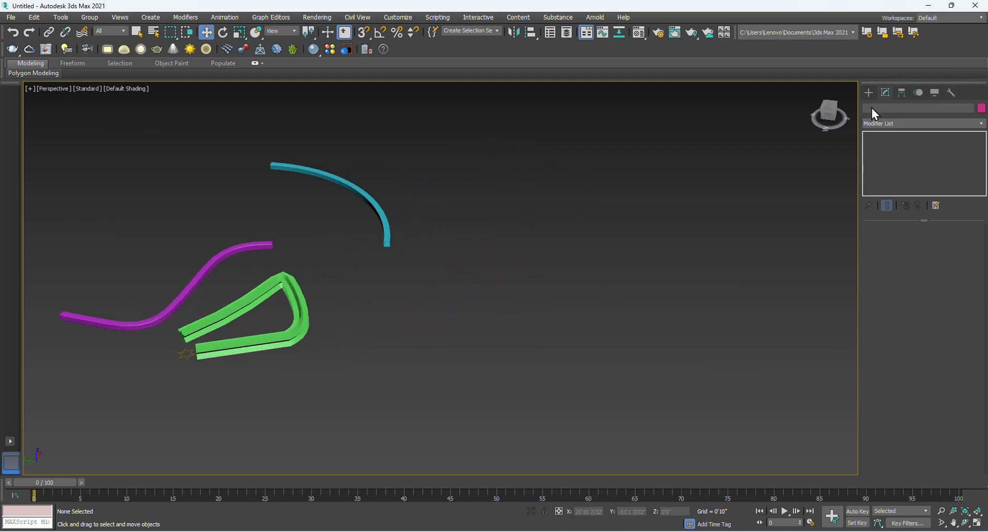
Draw a smooth wavy open line of eleven points in an empty area of the Top view
click(869, 93)
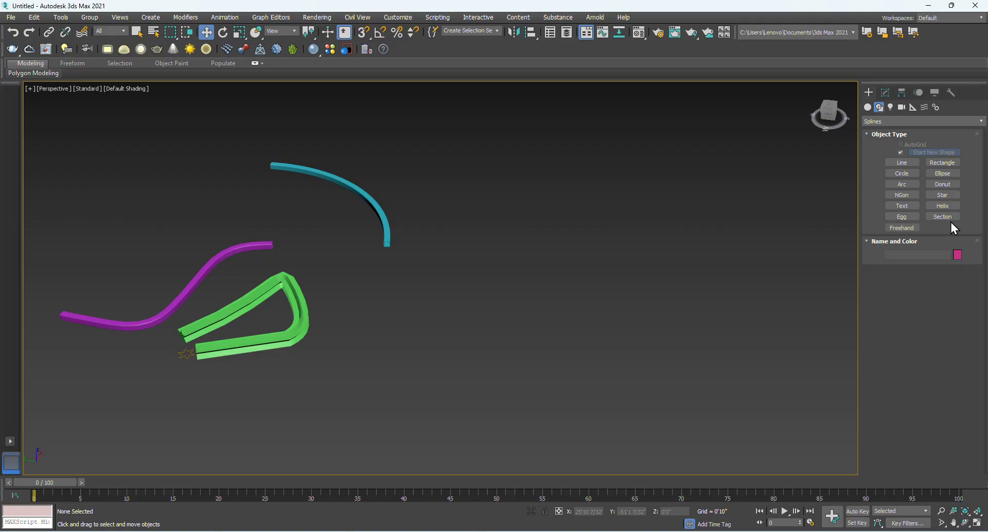
click(902, 163)
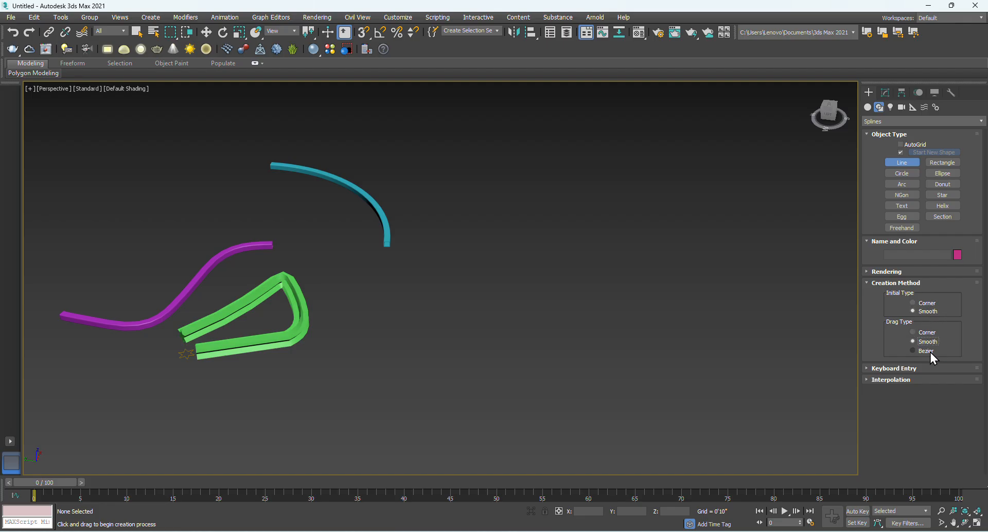
click(977, 524)
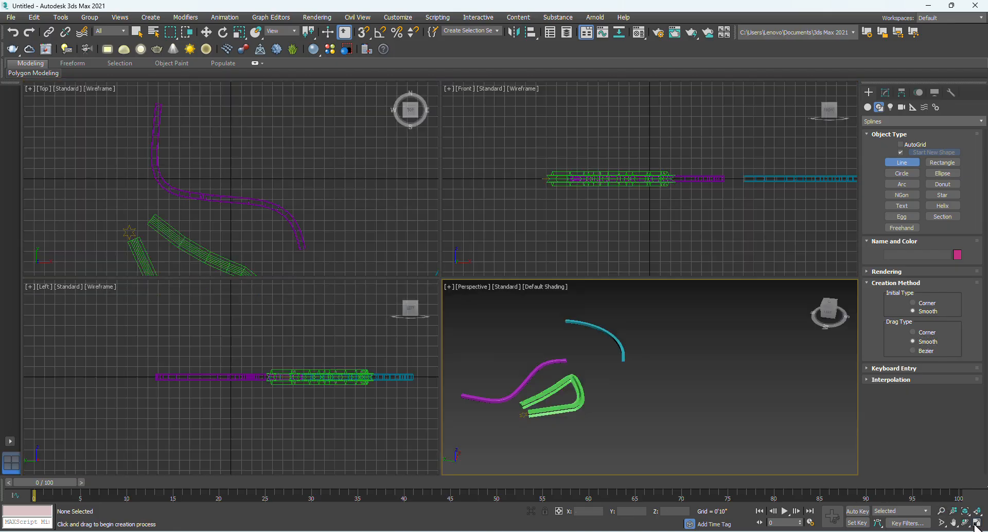
middle_drag(311, 217, 102, 228)
scroll(260, 191, down, 3)
scroll(236, 170, up, 3)
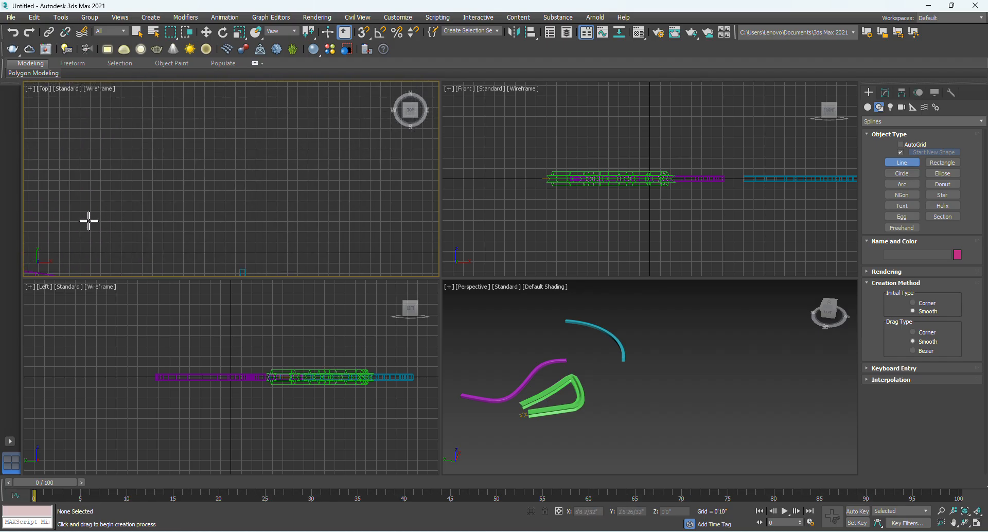
click(86, 222)
click(113, 209)
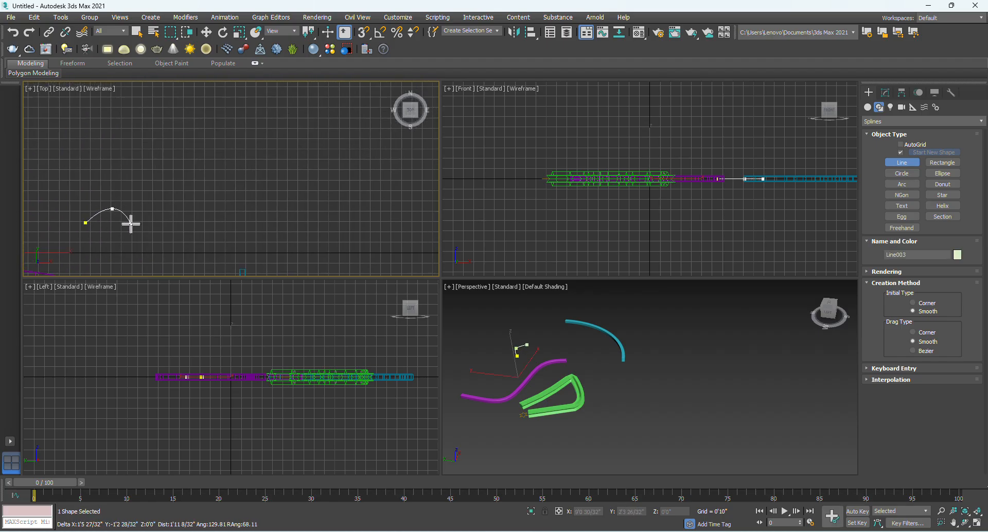
click(136, 229)
click(170, 211)
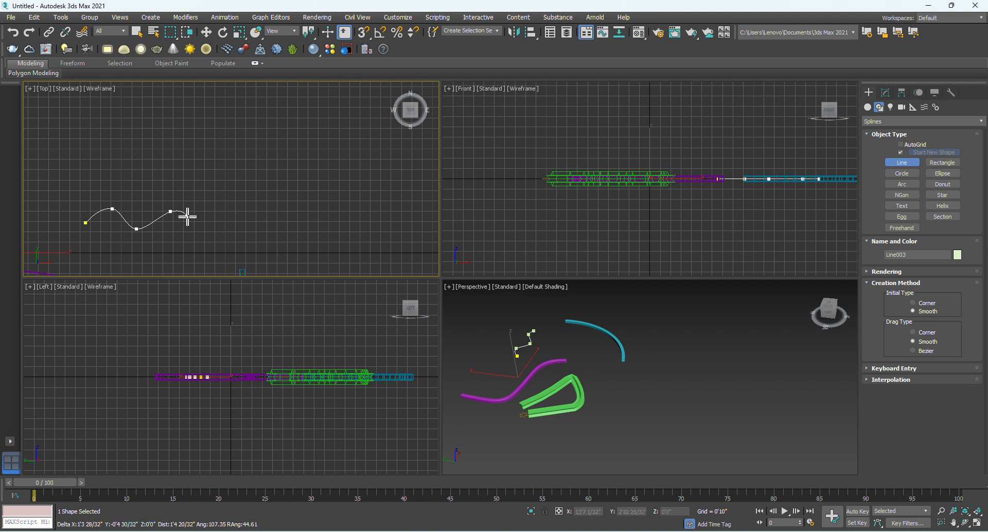
click(200, 230)
click(230, 212)
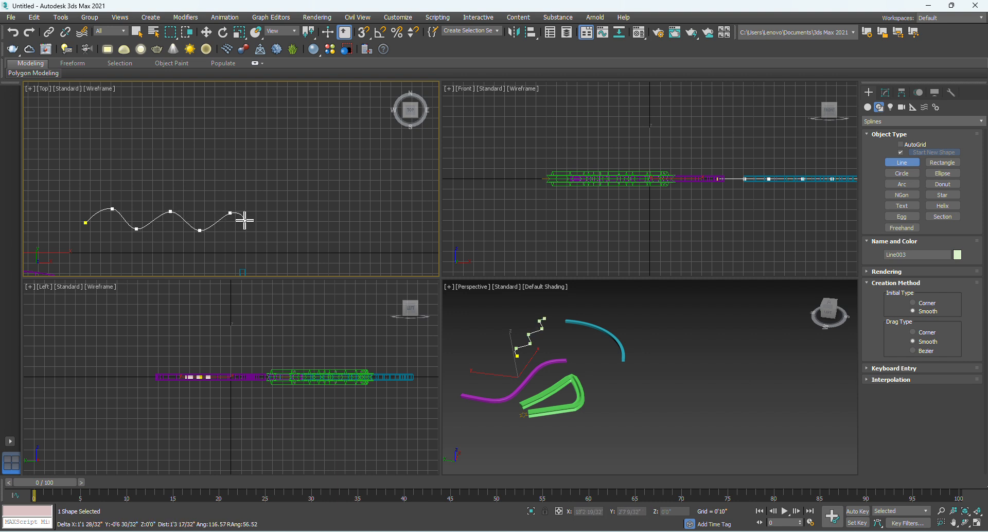
click(257, 233)
click(289, 216)
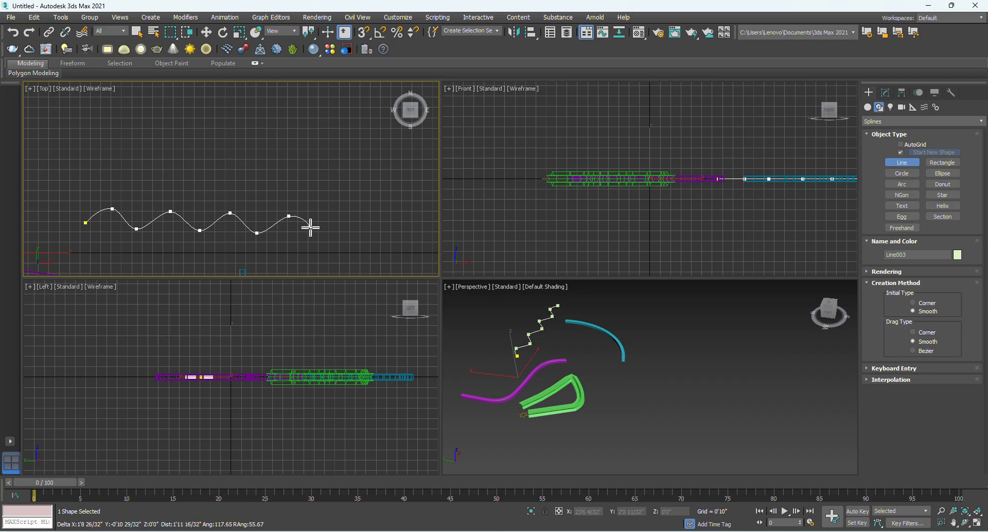
click(321, 238)
click(359, 218)
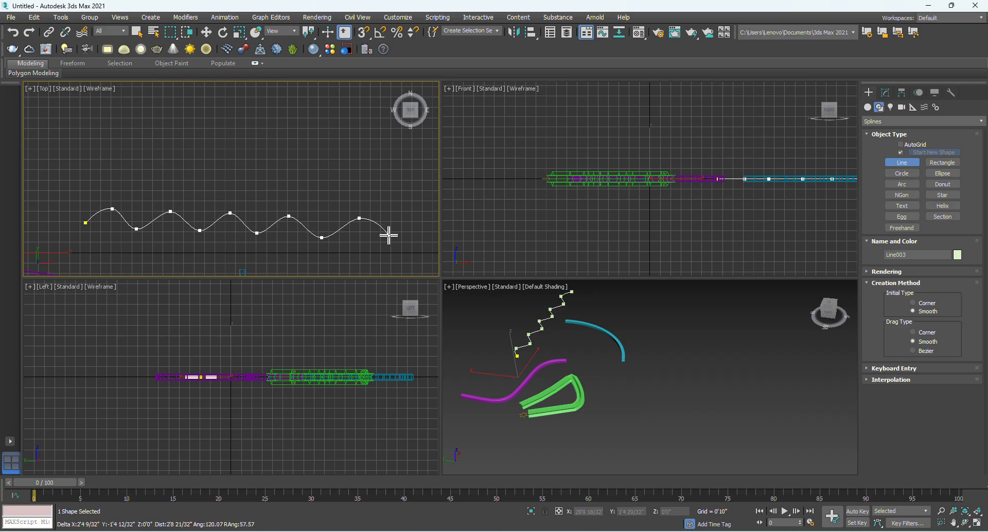
click(391, 239)
right_click(396, 215)
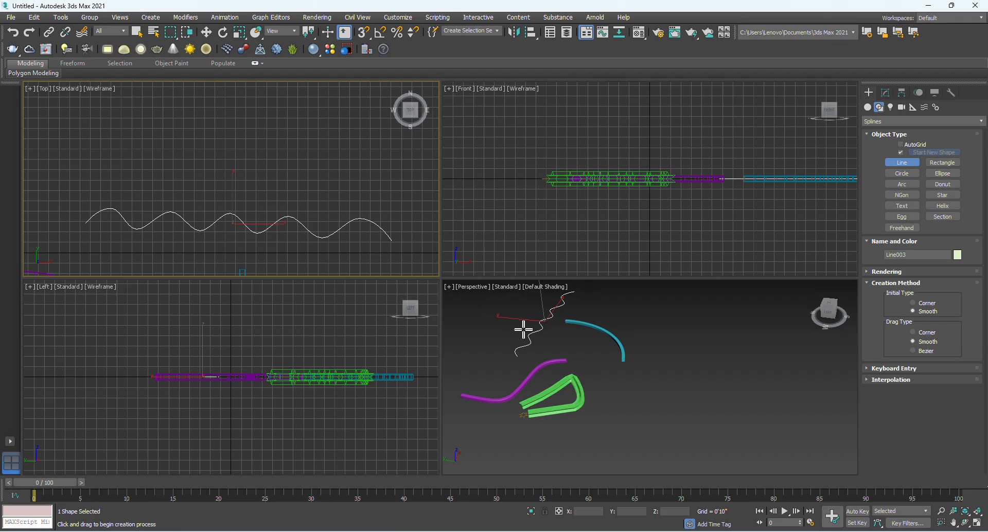
scroll(620, 392, up, 6)
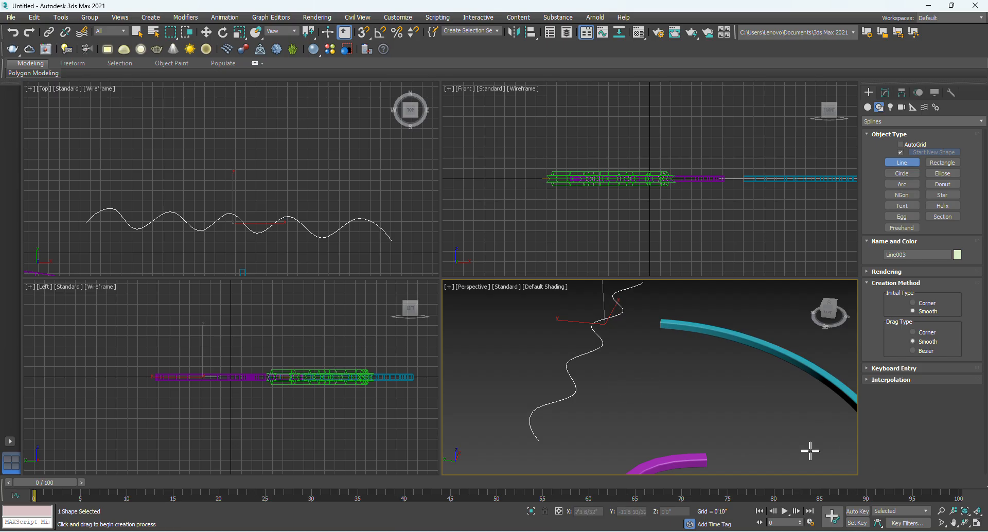
key(w)
Apply the Extrude modifier to the wavy line with an amount of about 12'6"
click(978, 522)
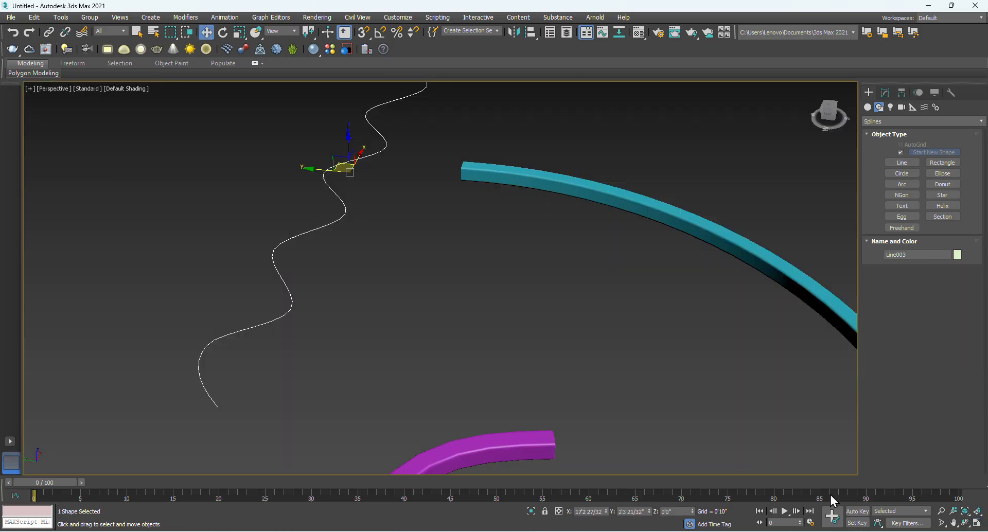
scroll(373, 330, down, 3)
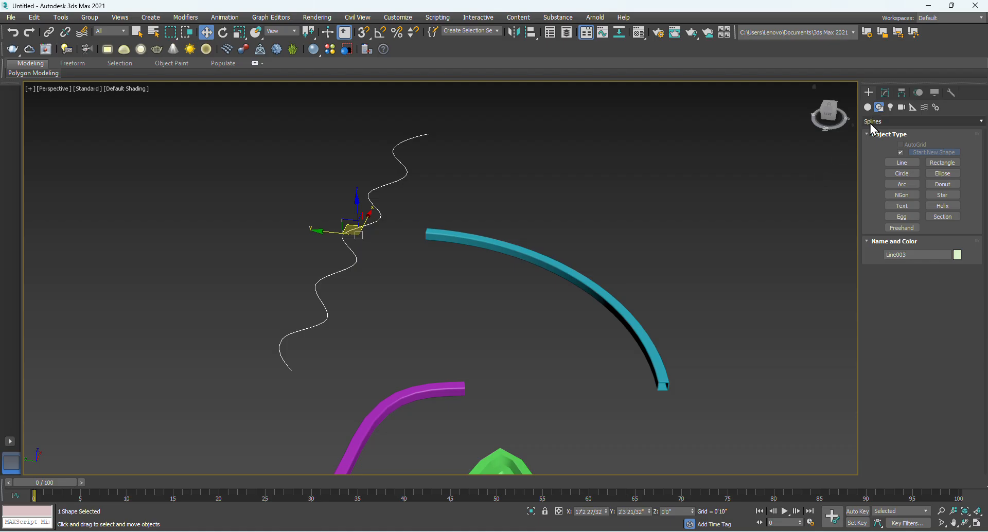
click(886, 93)
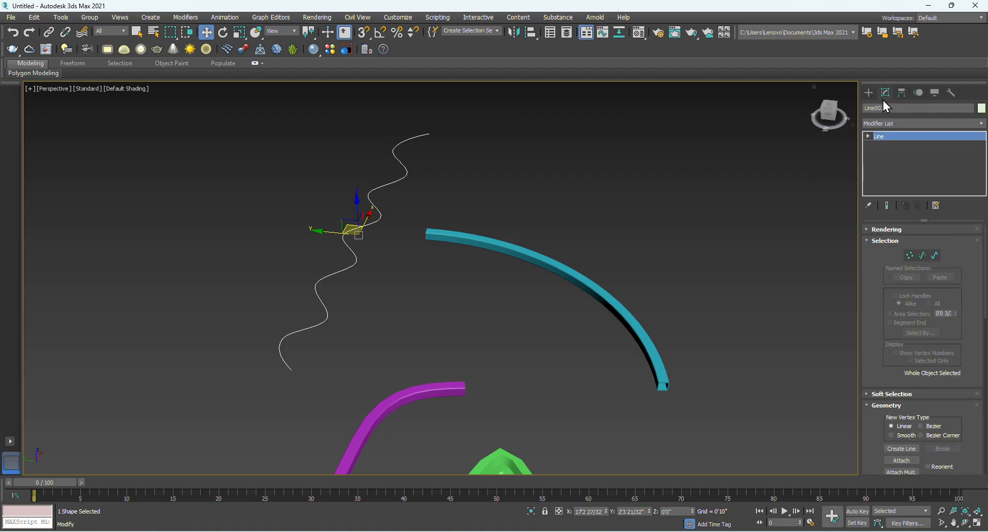
click(906, 124)
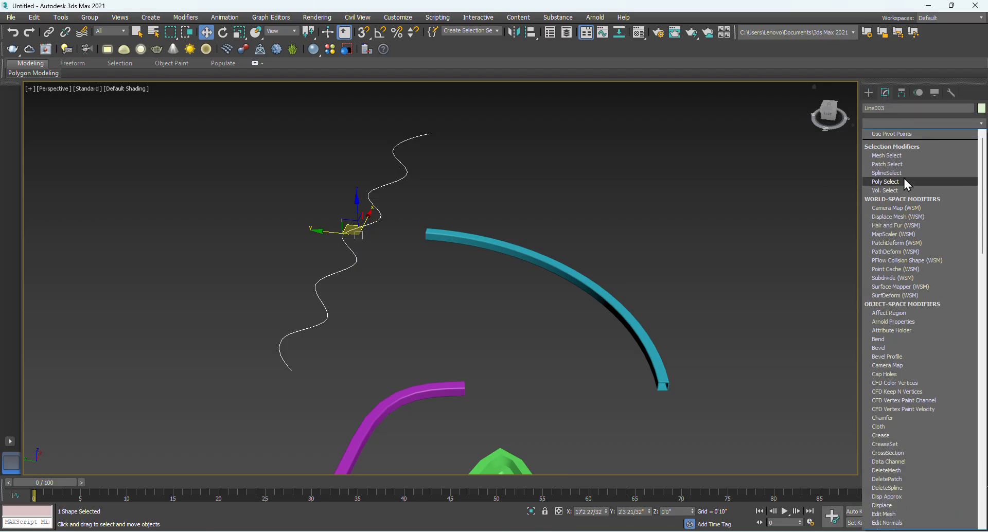
key(e)
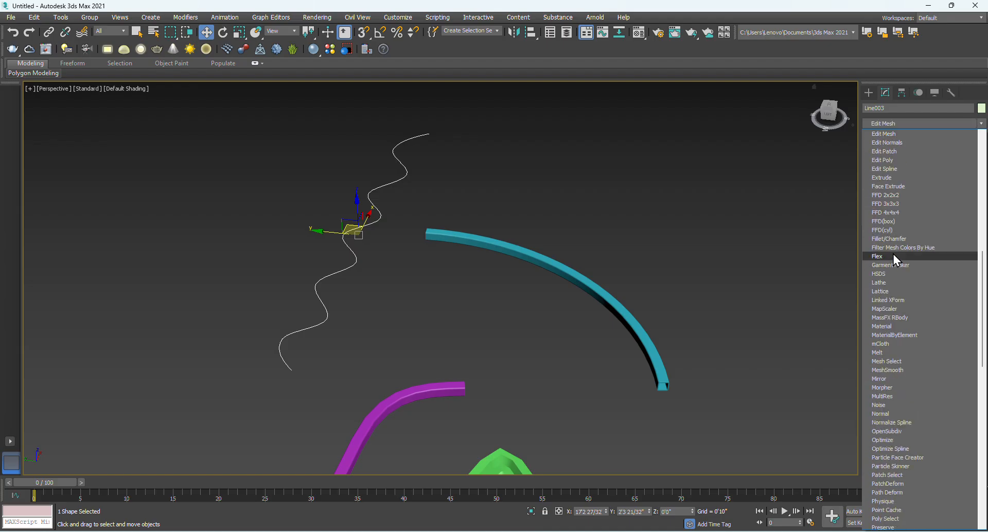
click(887, 178)
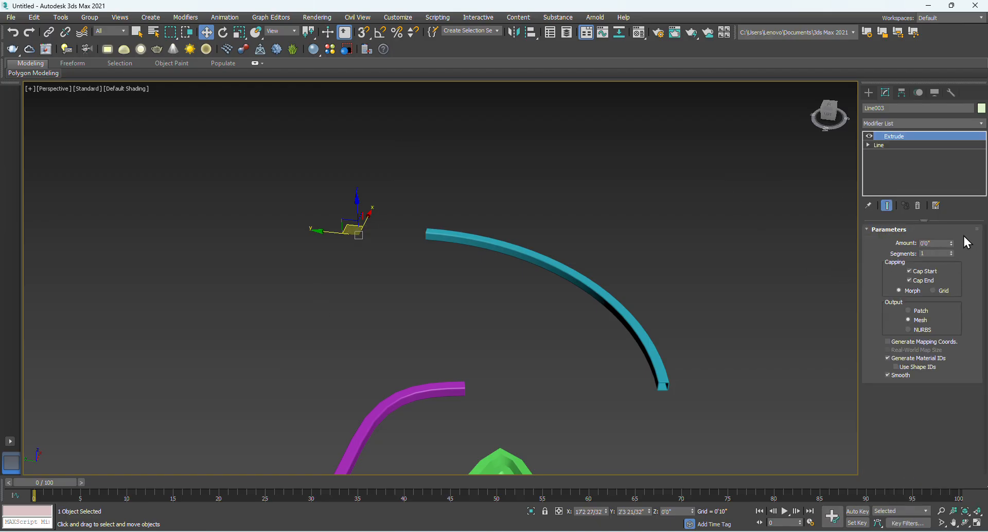
drag(952, 243, 922, 88)
middle_drag(397, 250, 424, 341)
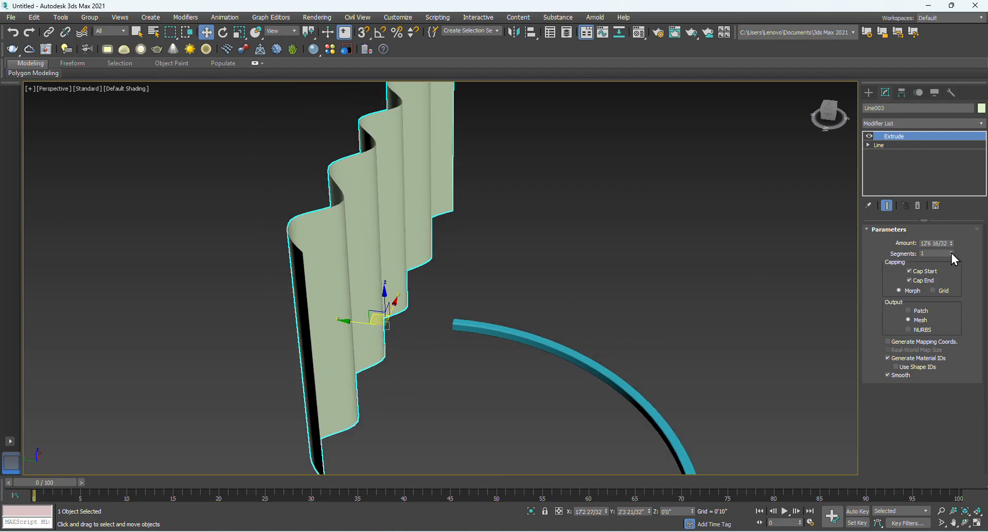
Increase the number of segments on the wavy wall's extrusion, deselect it and inspect its folds from other angles
drag(952, 253, 948, 199)
click(587, 264)
middle_drag(600, 297, 443, 346)
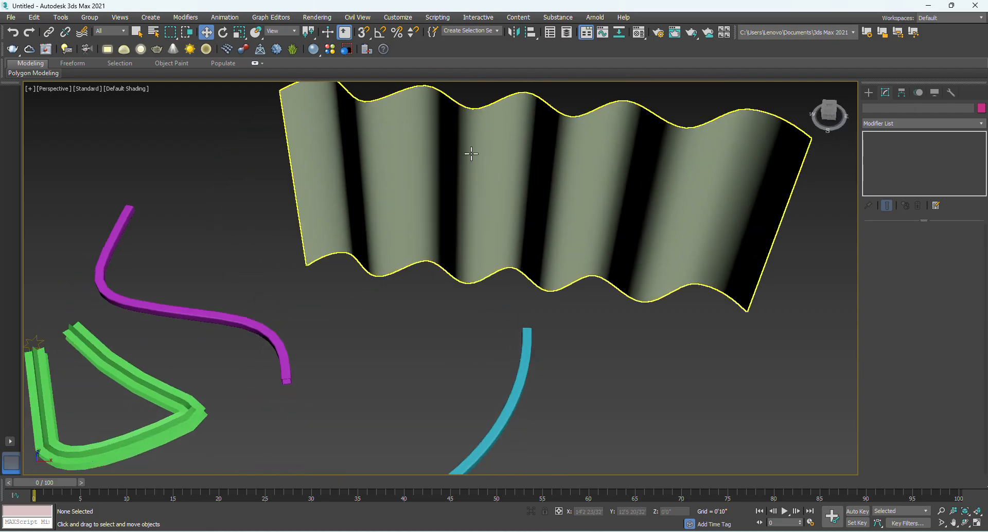
alt+middle_drag(468, 150, 528, 223)
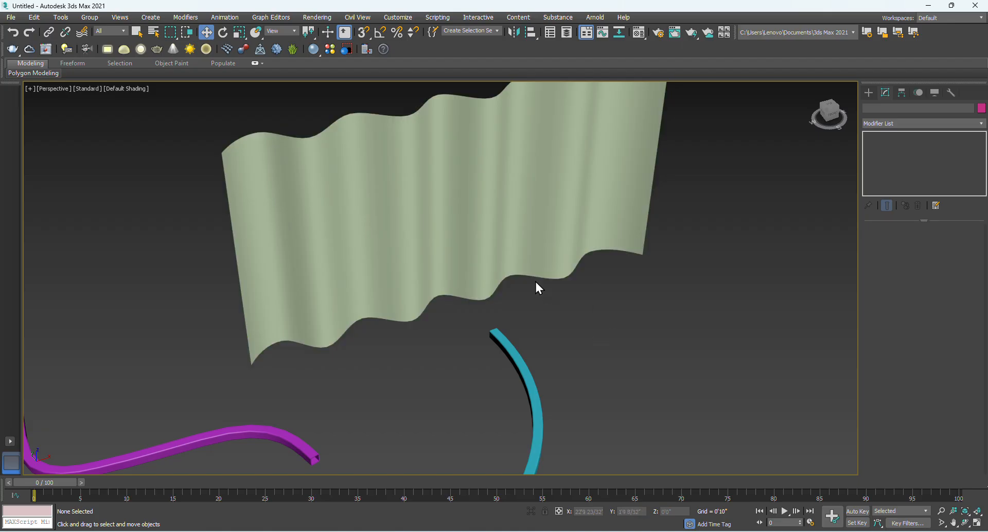
scroll(539, 286, down, 3)
scroll(561, 304, up, 3)
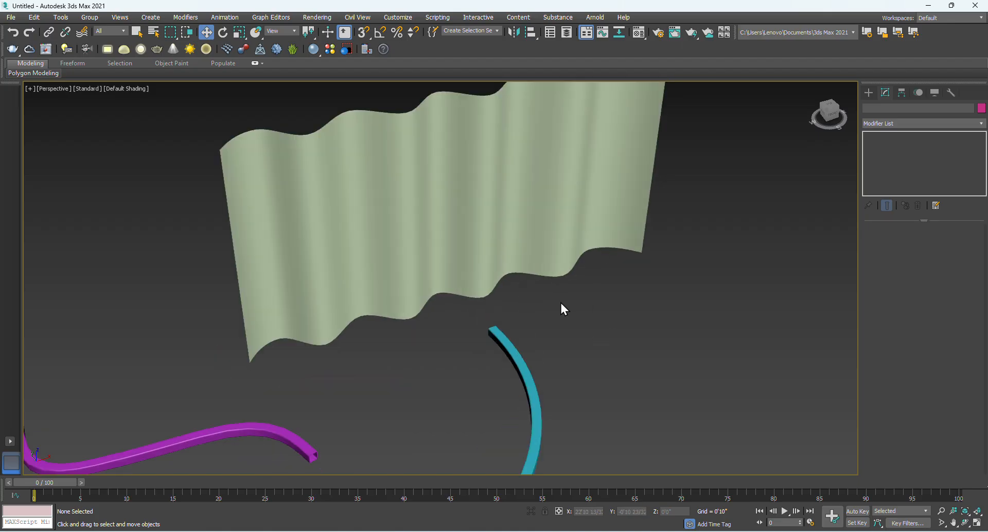
Create a TextPlus object reading "cad institute" in the Front view, placed over the wavy wall
click(868, 92)
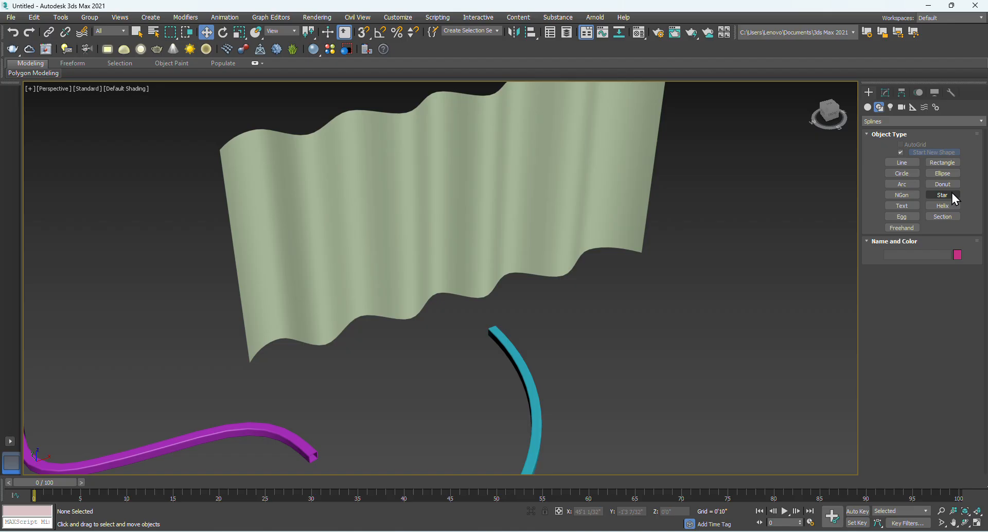
click(869, 108)
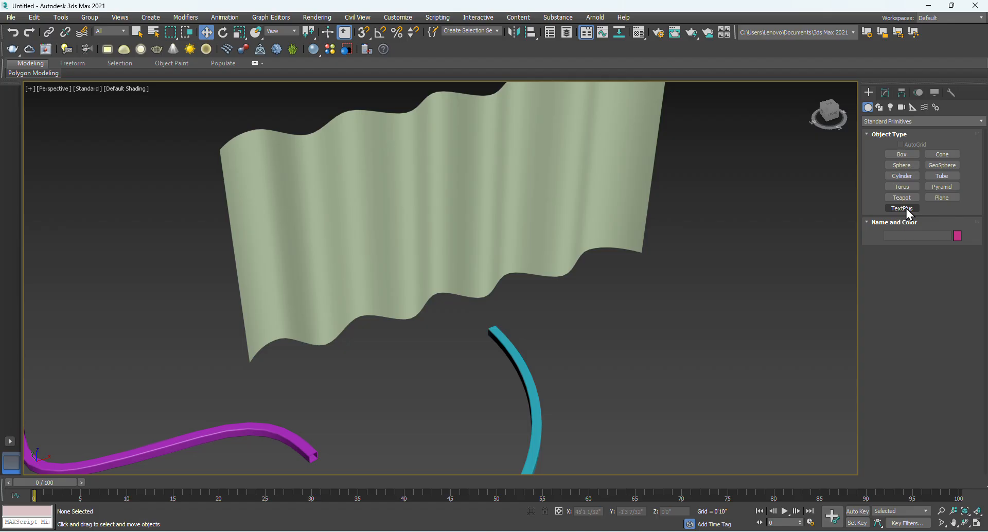
click(888, 123)
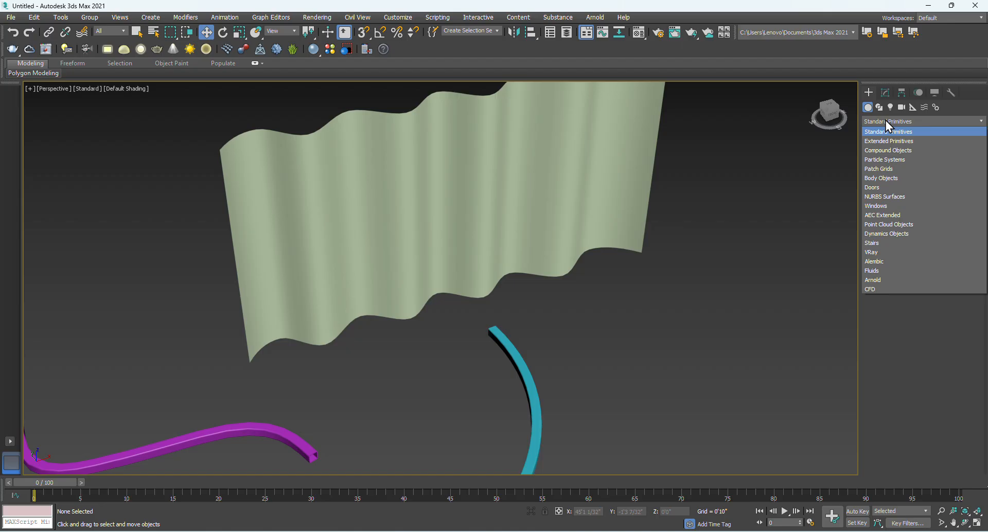
click(886, 122)
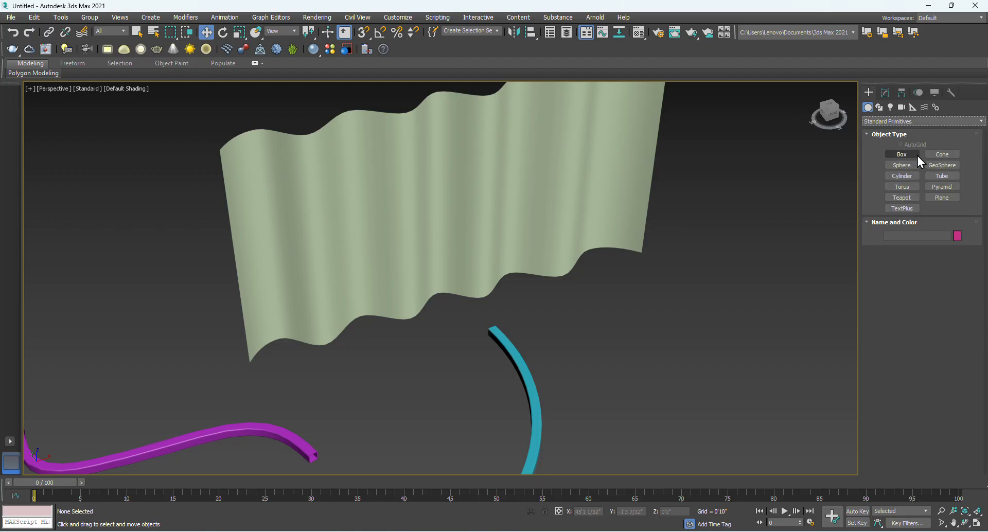
click(902, 211)
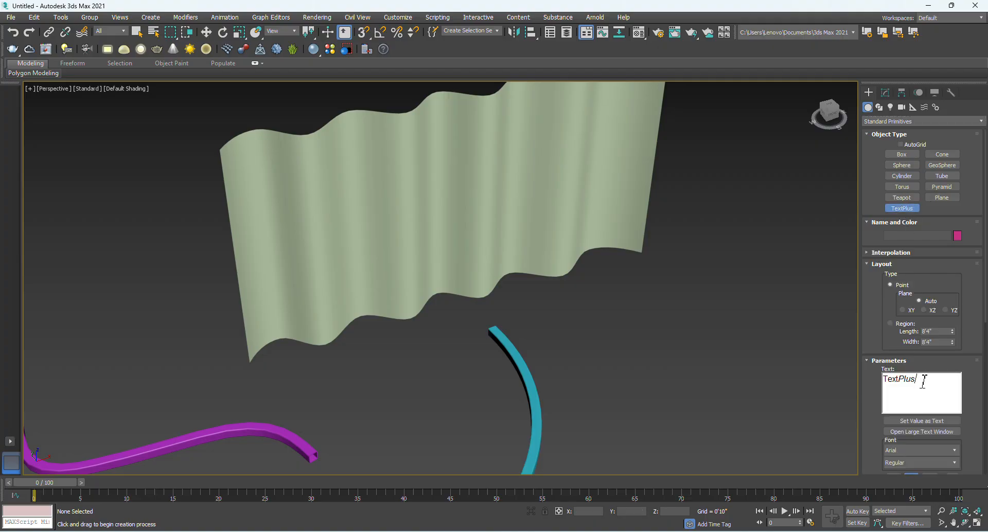
double_click(924, 381)
text(cad institute)
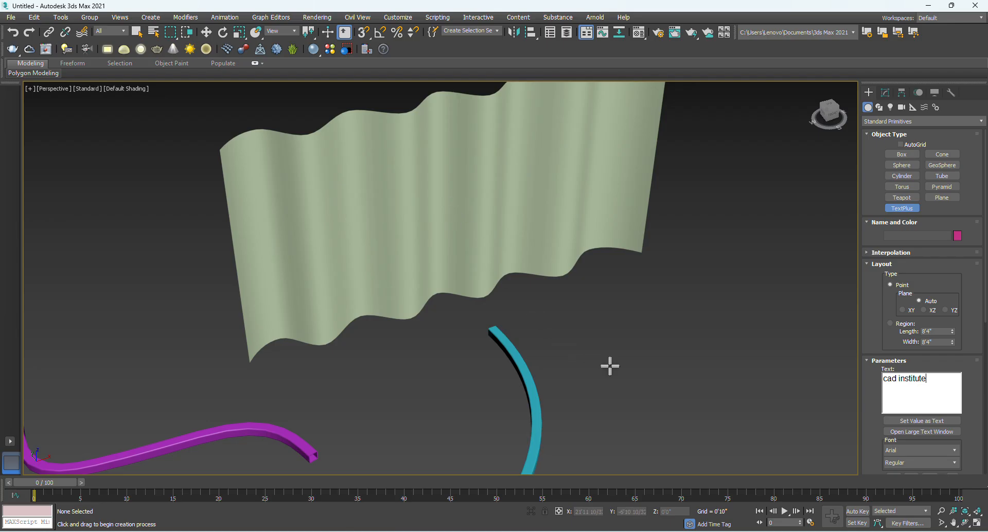
click(975, 523)
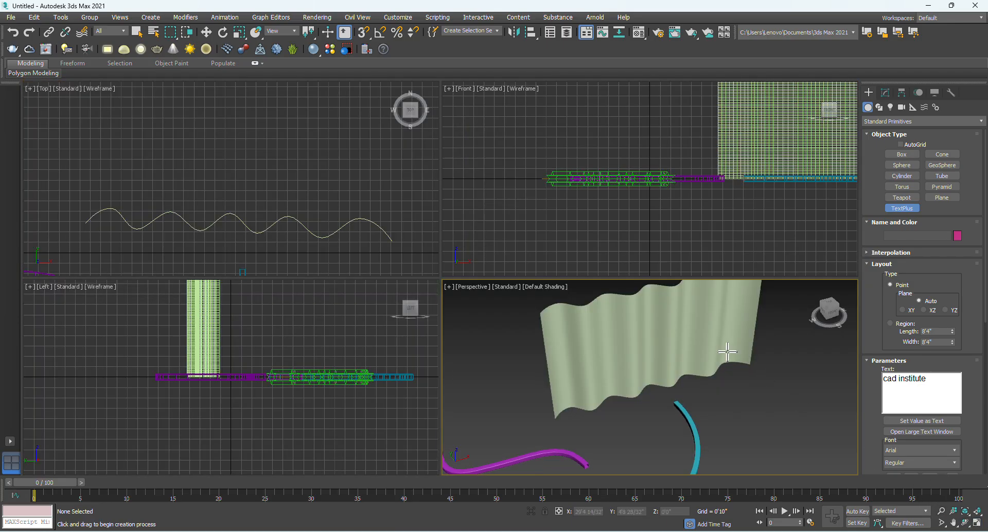
click(725, 180)
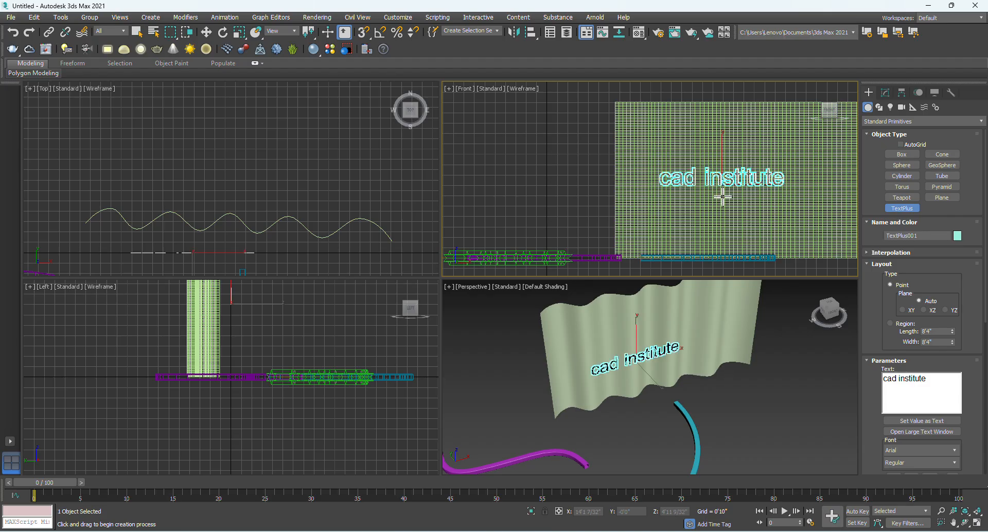
Set the region length of the "cad institute" text to 12'3"
middle_drag(743, 210, 671, 219)
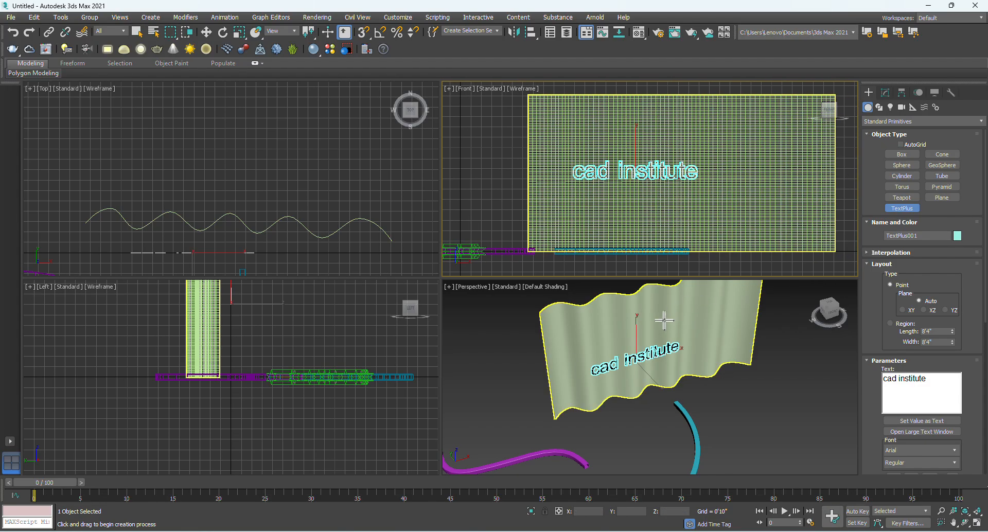
middle_click(512, 386)
scroll(623, 376, up, 4)
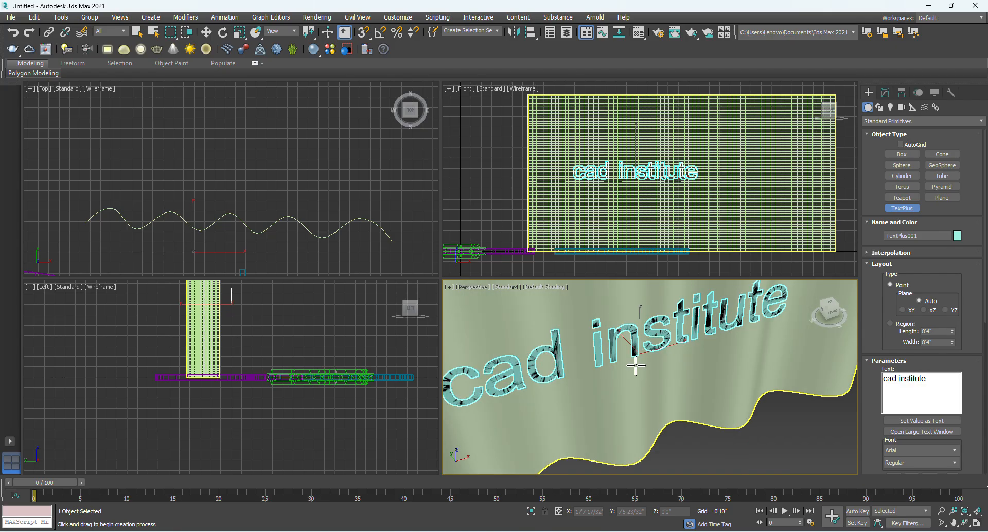
scroll(618, 358, down, 3)
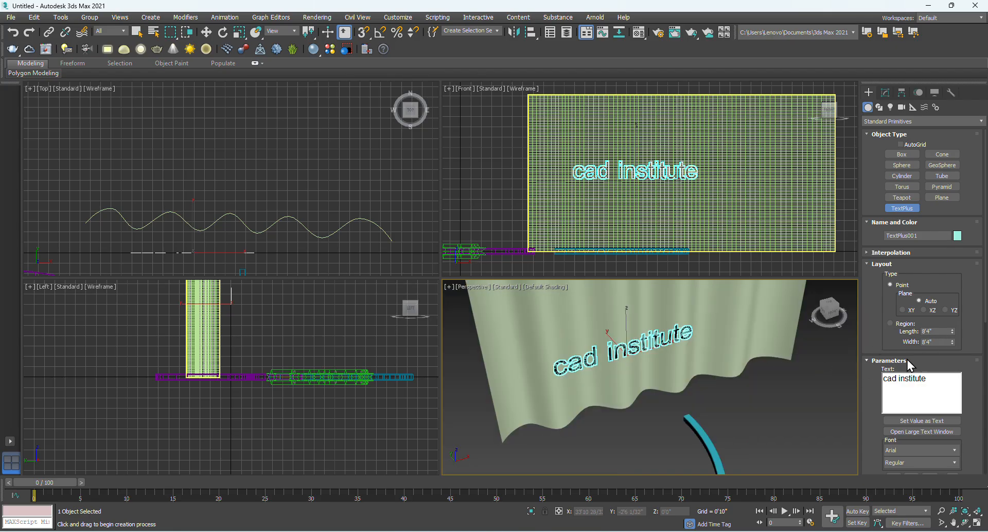
middle_drag(703, 356, 678, 372)
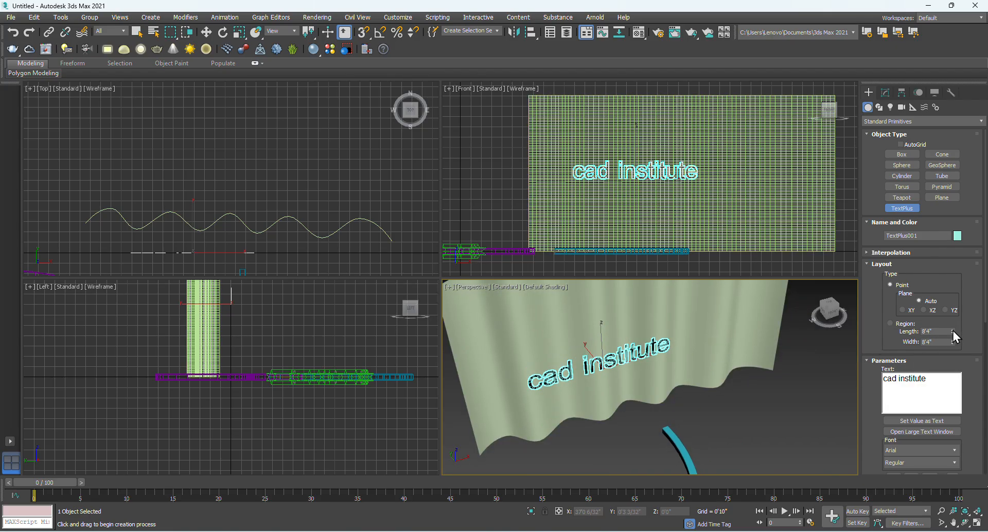
drag(953, 331, 954, 307)
Extrude the "cad institute" text by about 0'2 7/32" in its geometry parameters
click(885, 93)
key(w)
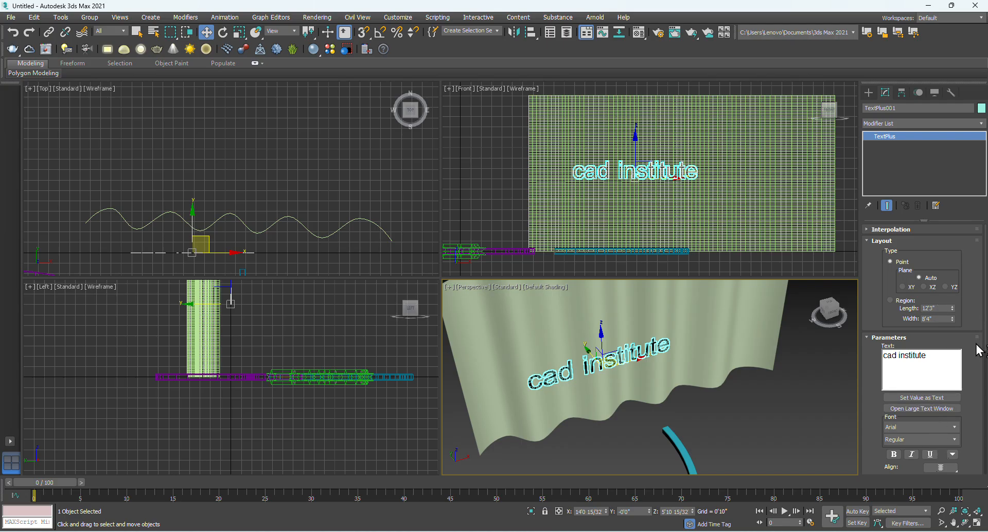
drag(985, 340, 956, 395)
drag(958, 315, 958, 303)
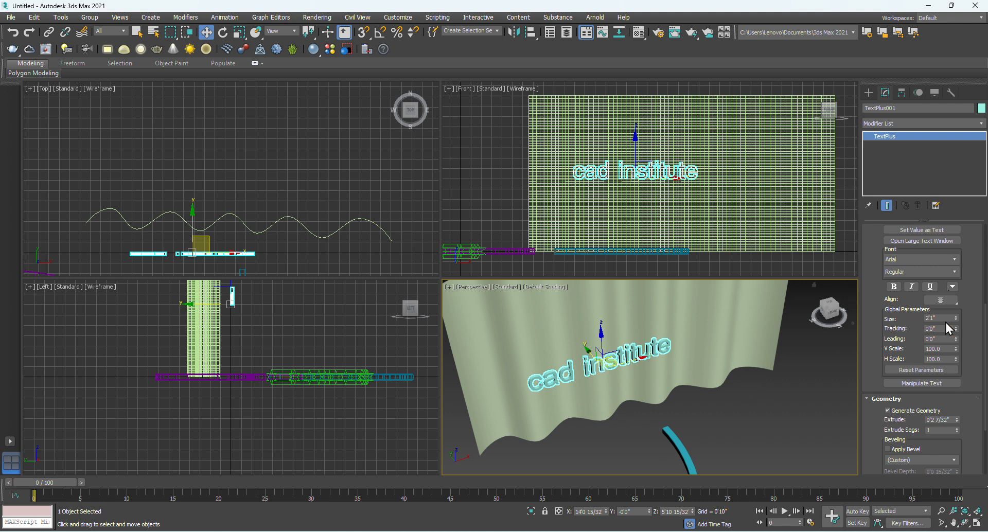
Enlarge the "cad institute" text until it spans about two-thirds of the wavy wall's width, and check the result
drag(955, 318, 955, 301)
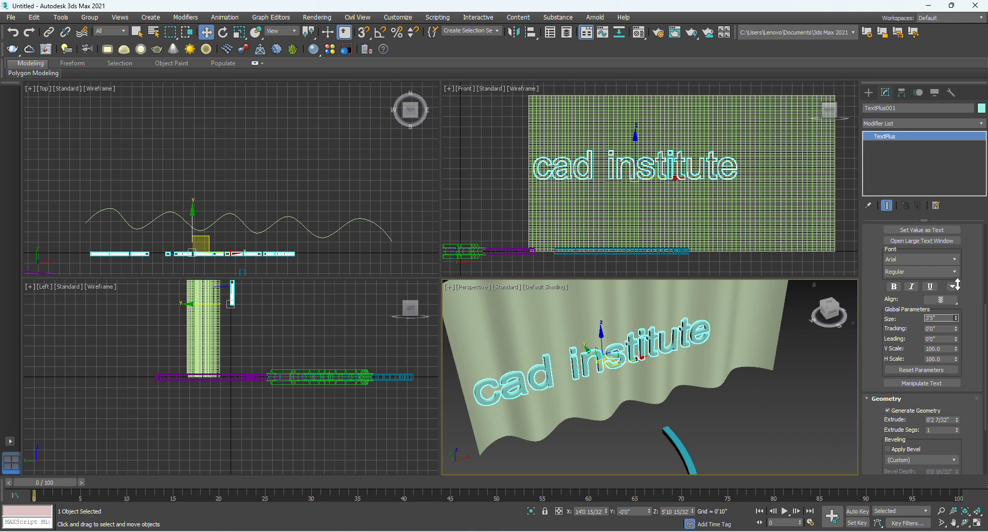
click(601, 442)
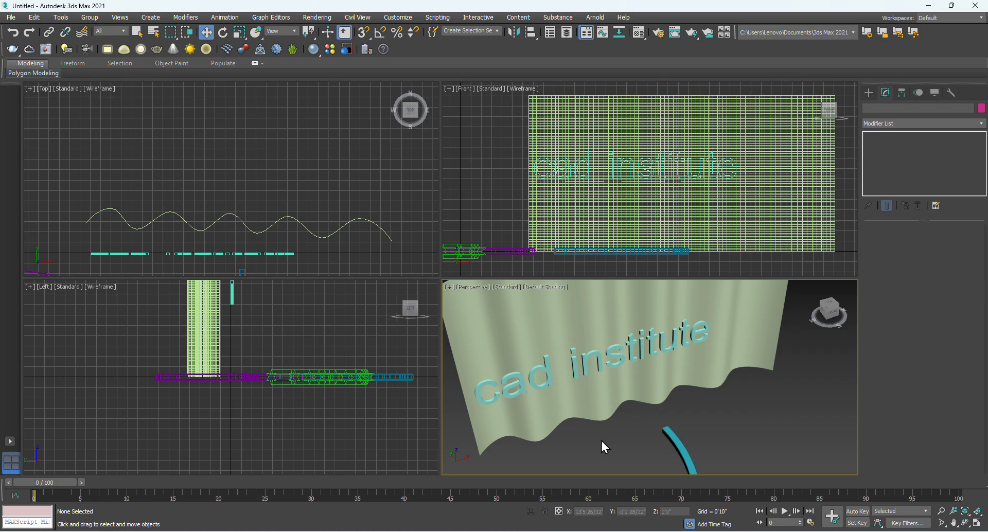
click(587, 374)
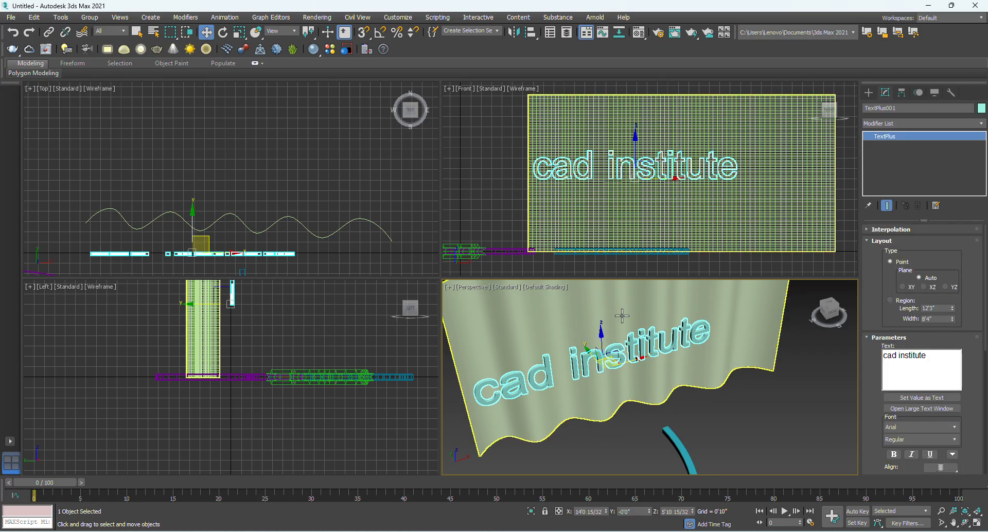
Move the "cad institute" text along the X axis to about X 17'4 21/32" in the maximized Perspective view, and deselect it
click(976, 523)
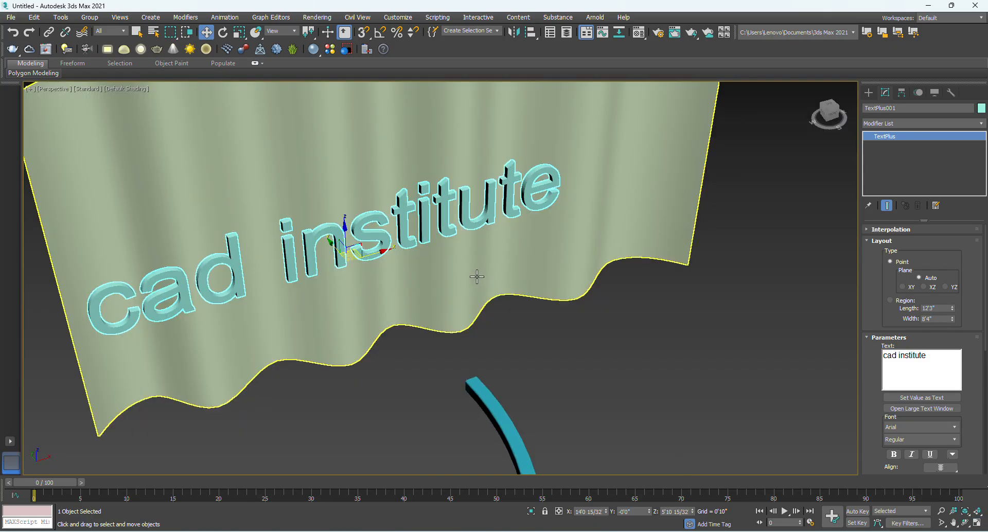
alt+middle_drag(449, 281, 431, 350)
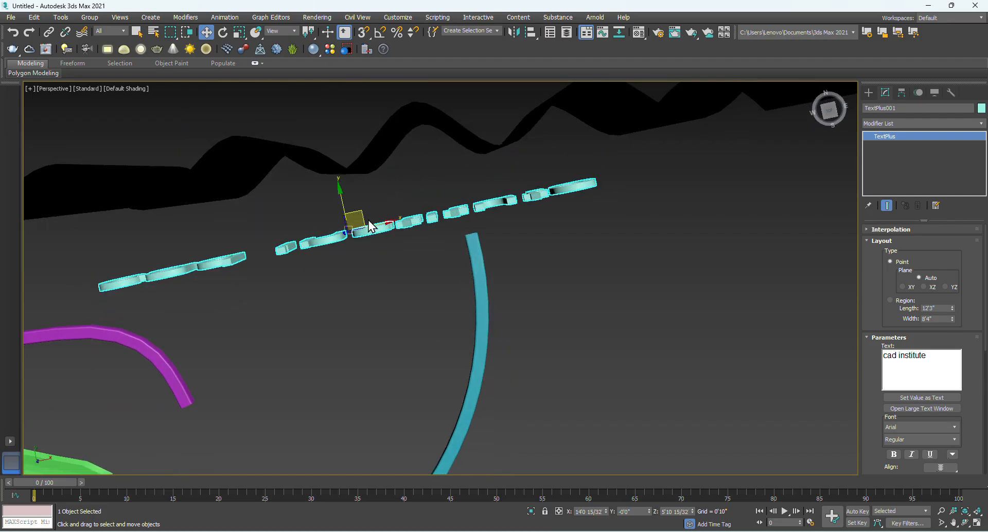
drag(377, 224, 470, 209)
alt+middle_drag(470, 210, 603, 207)
alt+middle_drag(362, 187, 456, 251)
click(560, 281)
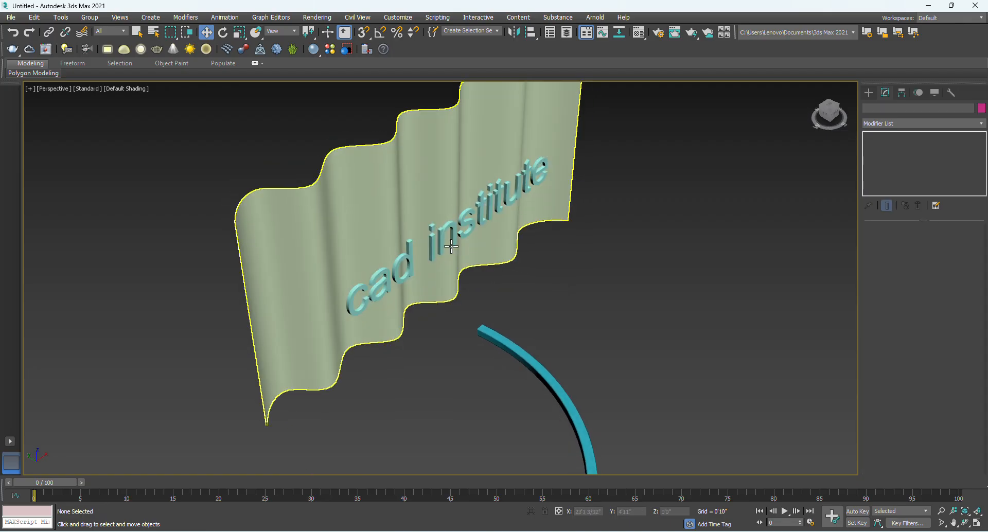
Try to conform the "cad institute" text to the wavy wall with the Conform compound object, using the wall as an instanced wrap-to object
click(446, 234)
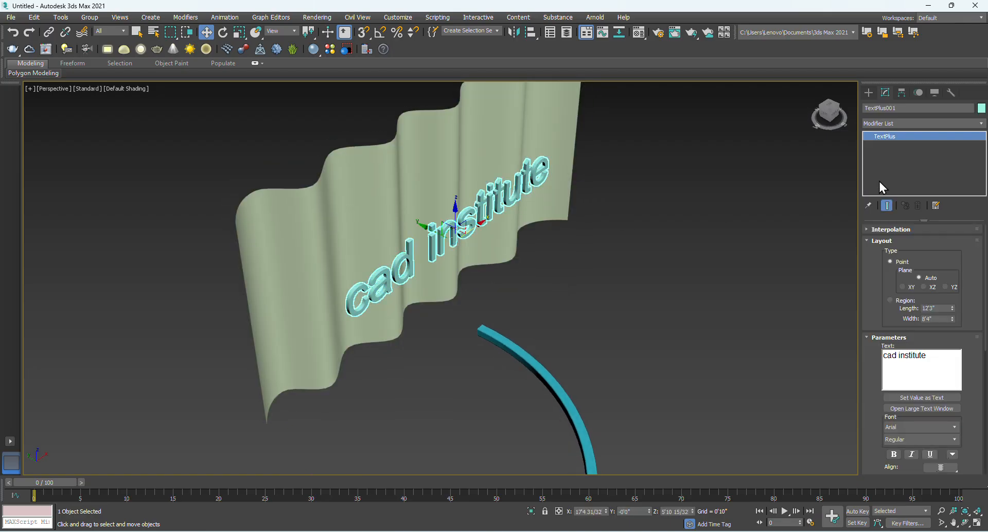
click(869, 93)
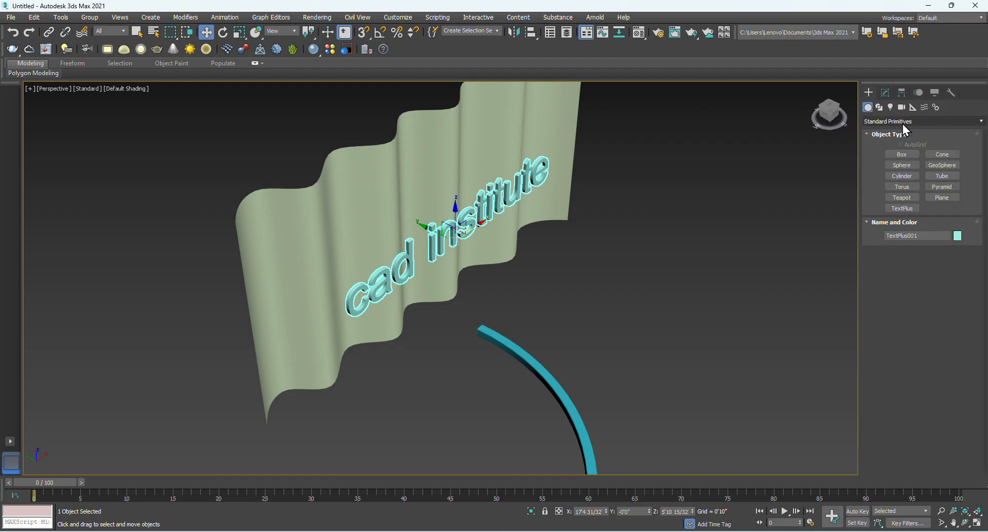
click(882, 121)
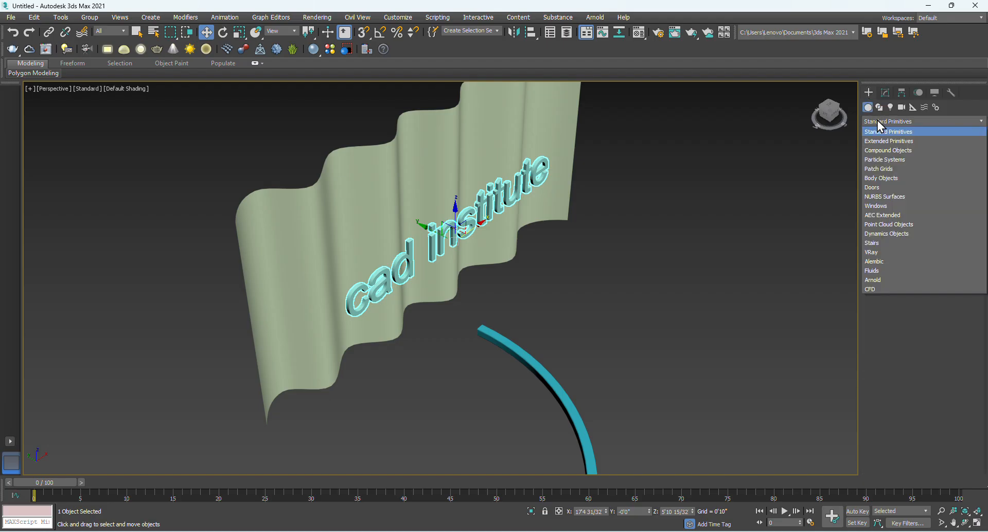
click(893, 151)
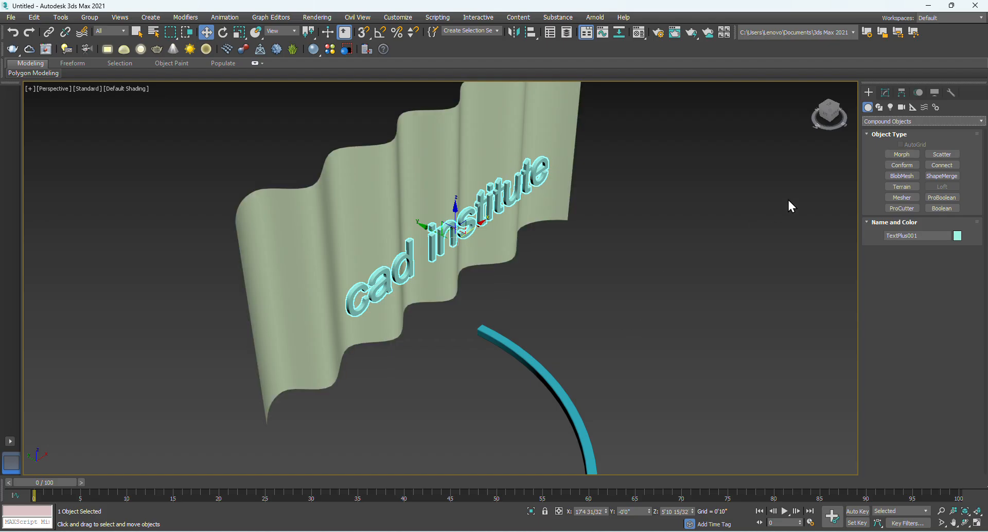
click(896, 120)
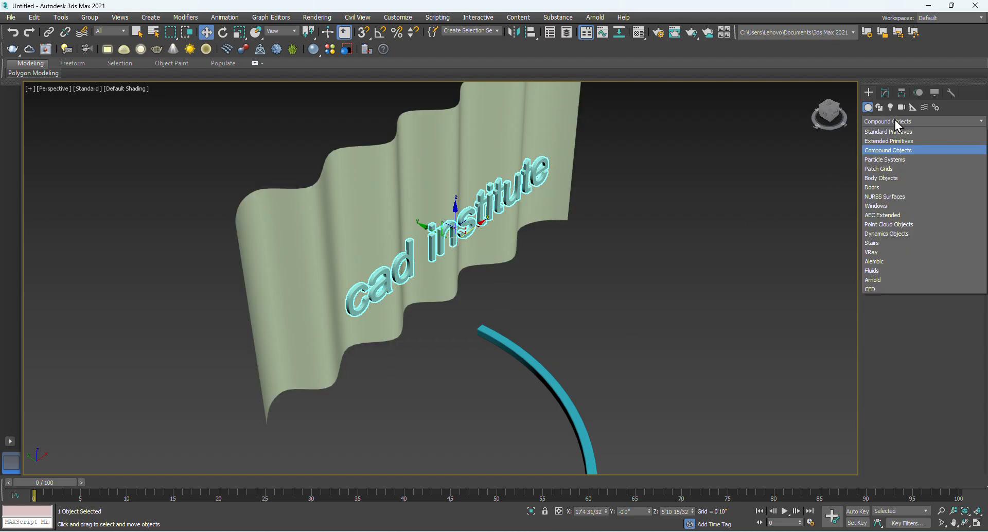
click(882, 151)
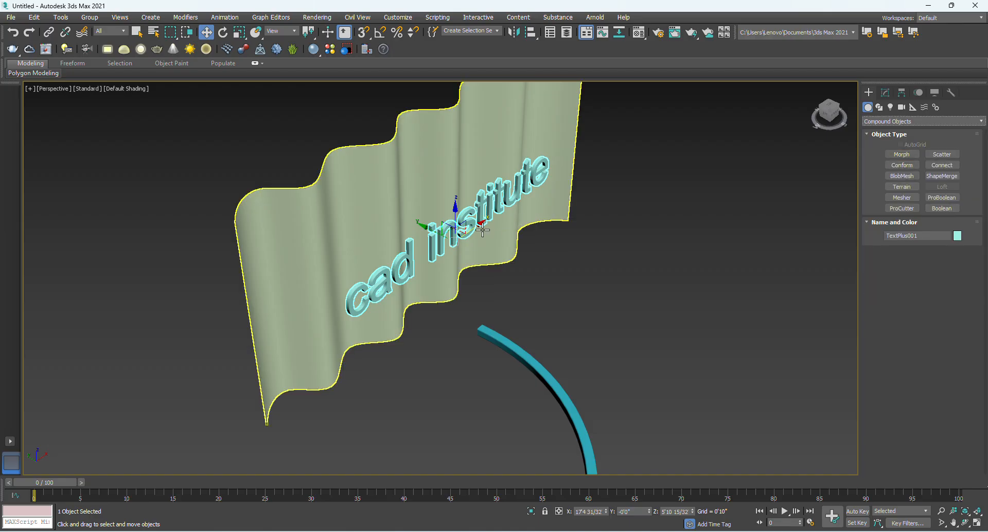
click(902, 165)
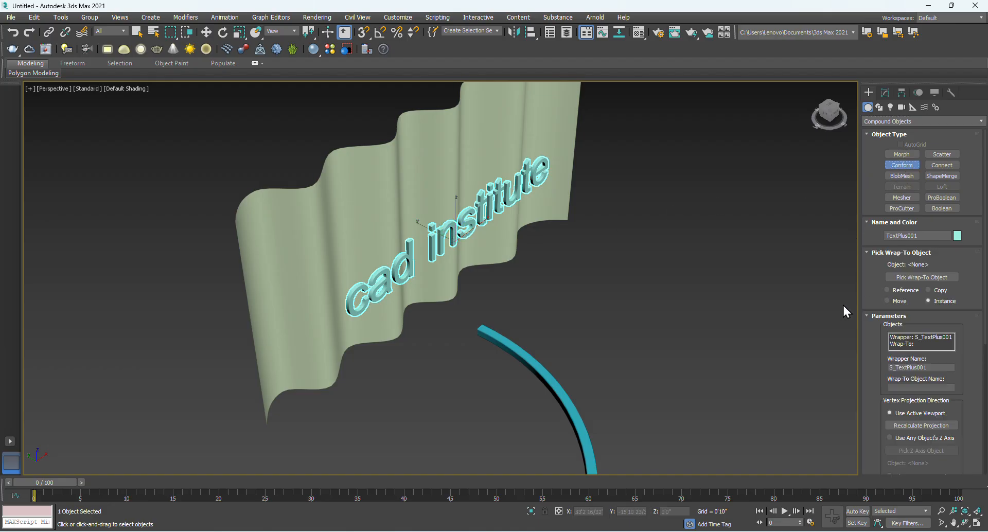
click(918, 279)
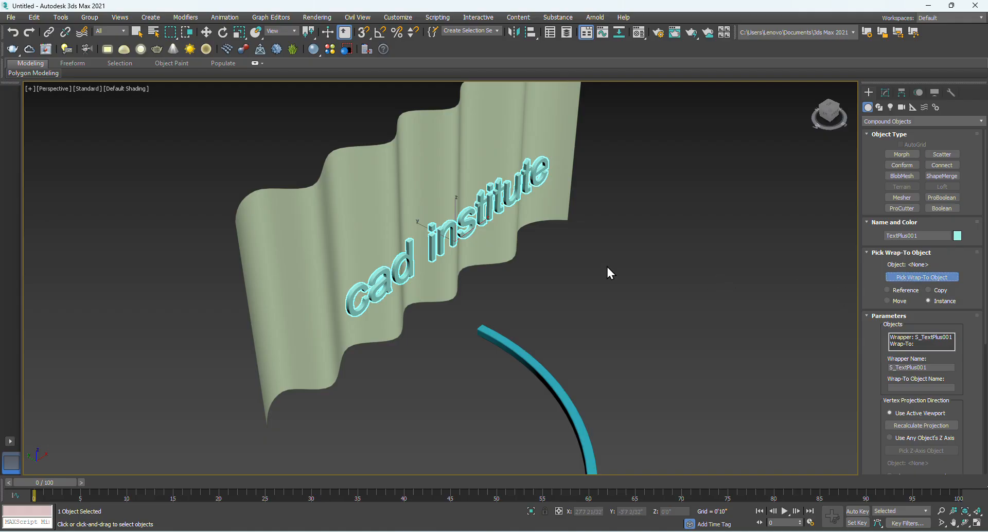
click(371, 170)
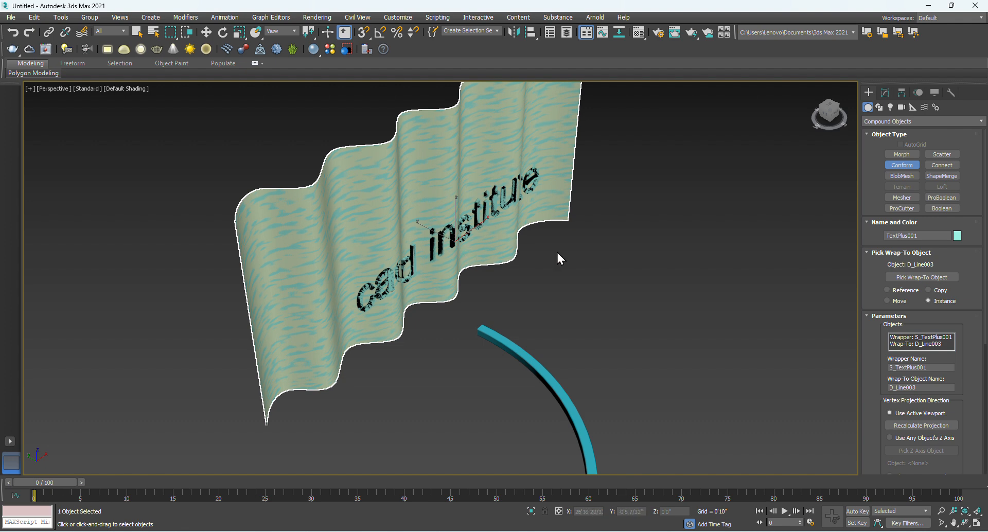
middle_drag(498, 266, 521, 267)
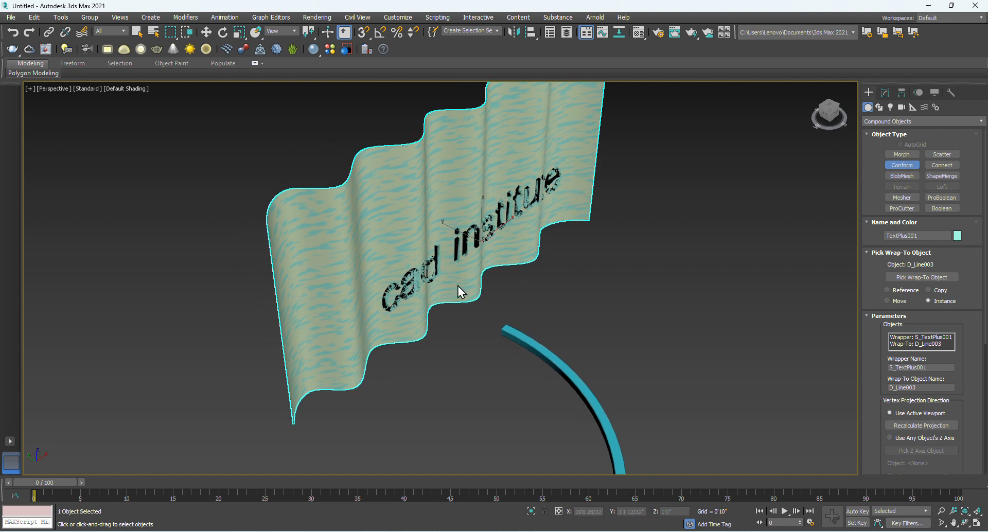
mouse_move(424, 297)
alt+middle_down()
mouse_move(501, 300)
mouse_move(557, 288)
mouse_move(403, 294)
mouse_move(379, 311)
mouse_move(400, 289)
alt+middle_up()
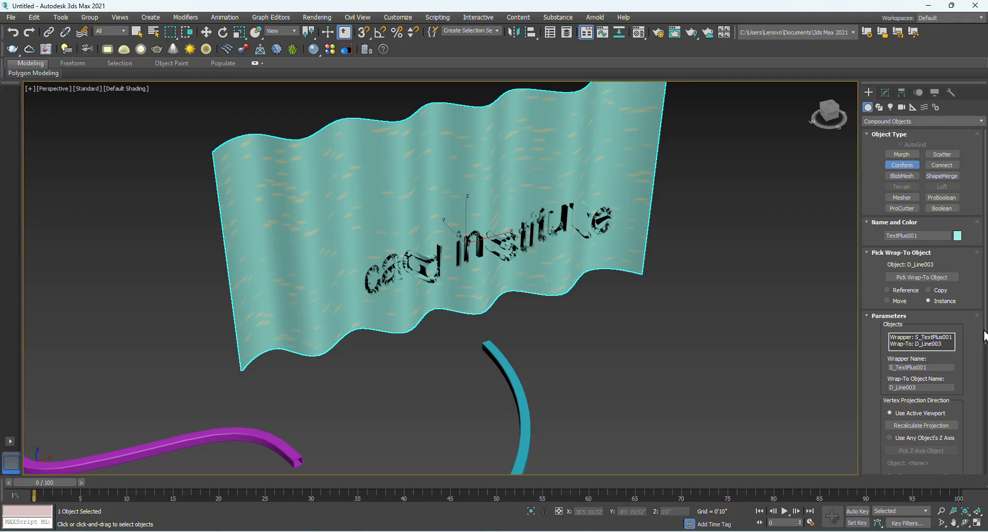
drag(984, 335, 977, 433)
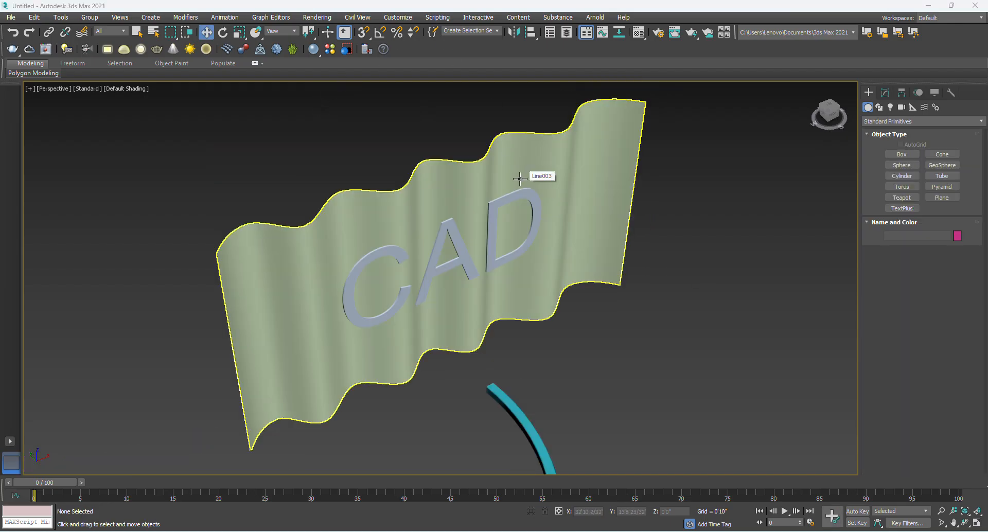
Conform the "CAD" text to the wavy wall as a compound object, picking the wall as the wrap-to object with the Move option
click(452, 233)
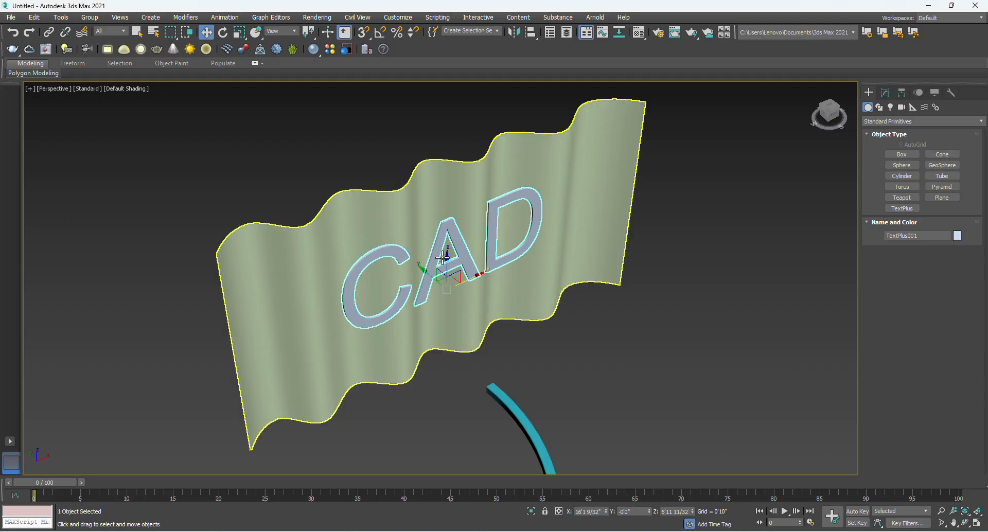
click(872, 121)
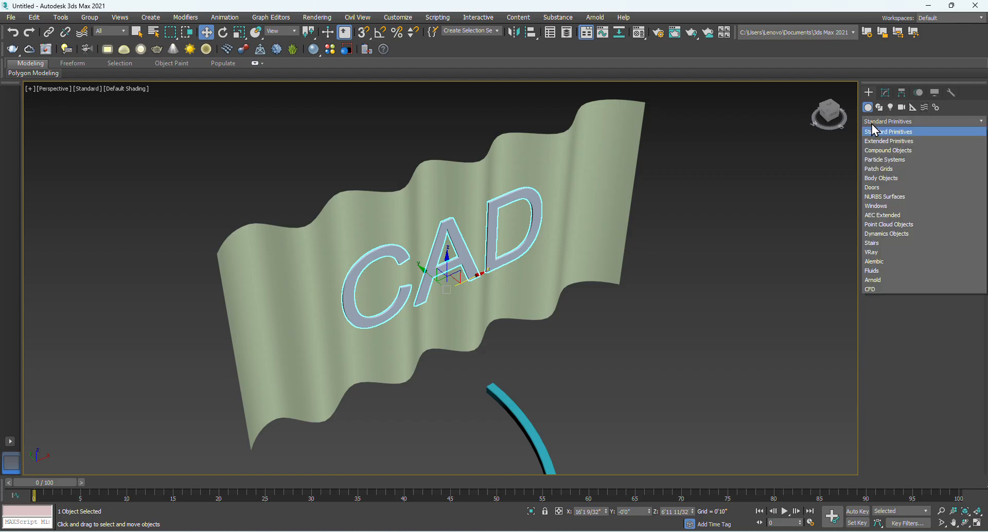
click(873, 152)
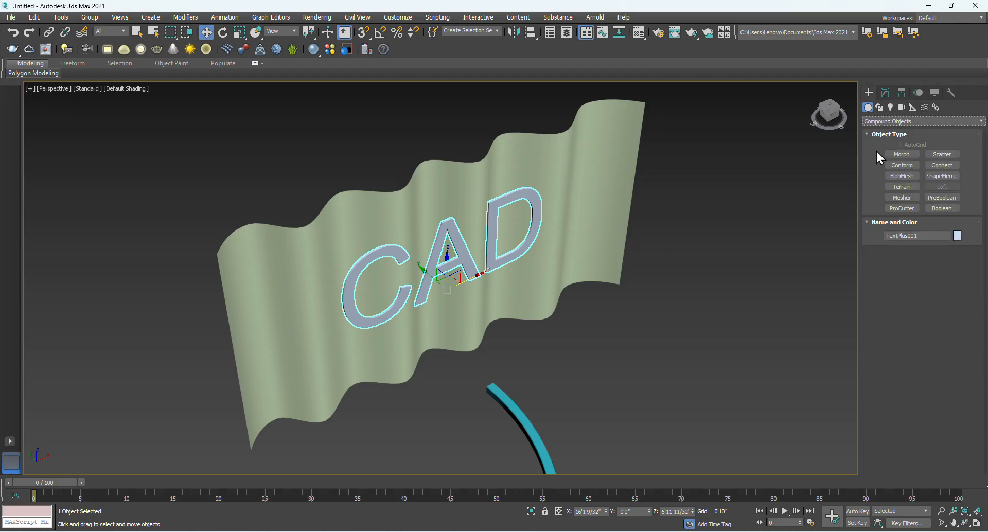
click(902, 166)
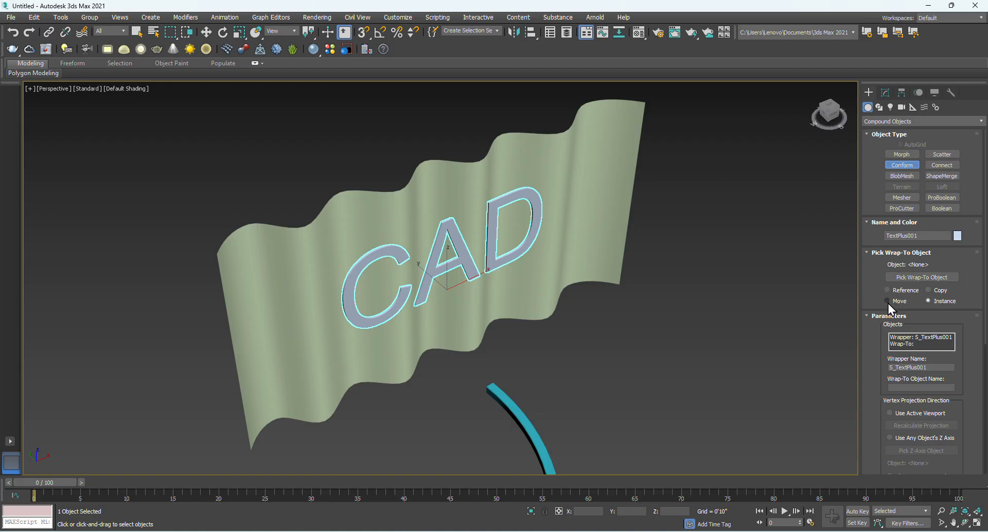
click(918, 278)
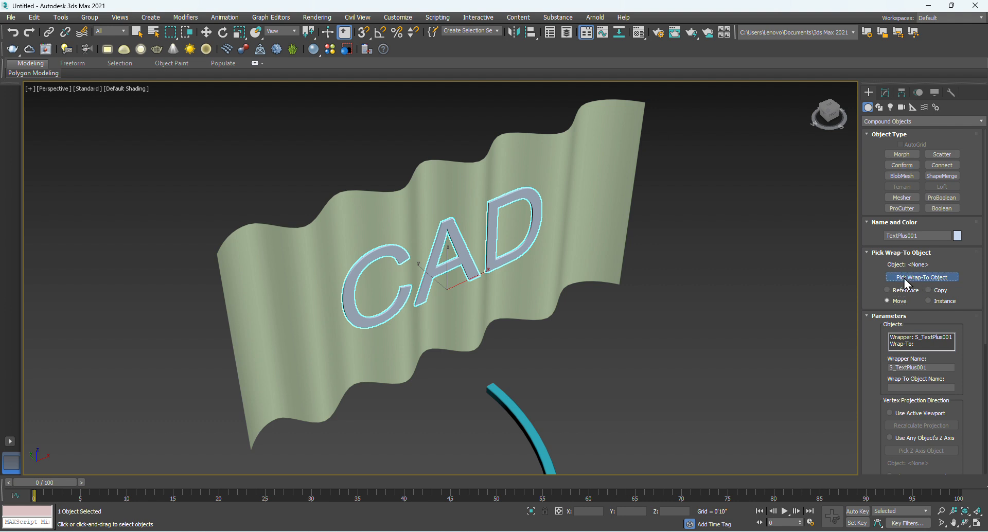
click(555, 168)
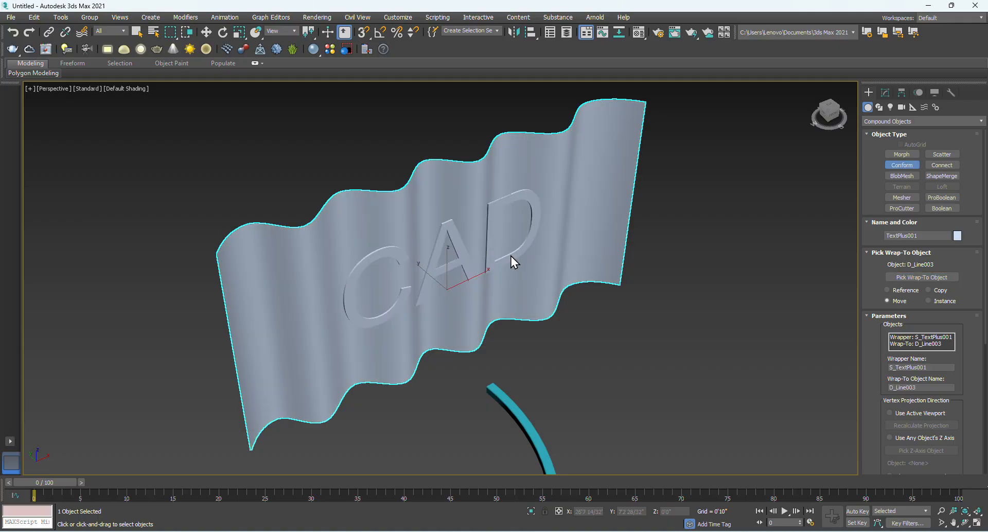
mouse_move(435, 296)
middle_down()
mouse_move(439, 345)
mouse_move(458, 372)
mouse_move(461, 325)
mouse_move(515, 283)
mouse_move(527, 289)
mouse_move(452, 295)
middle_up()
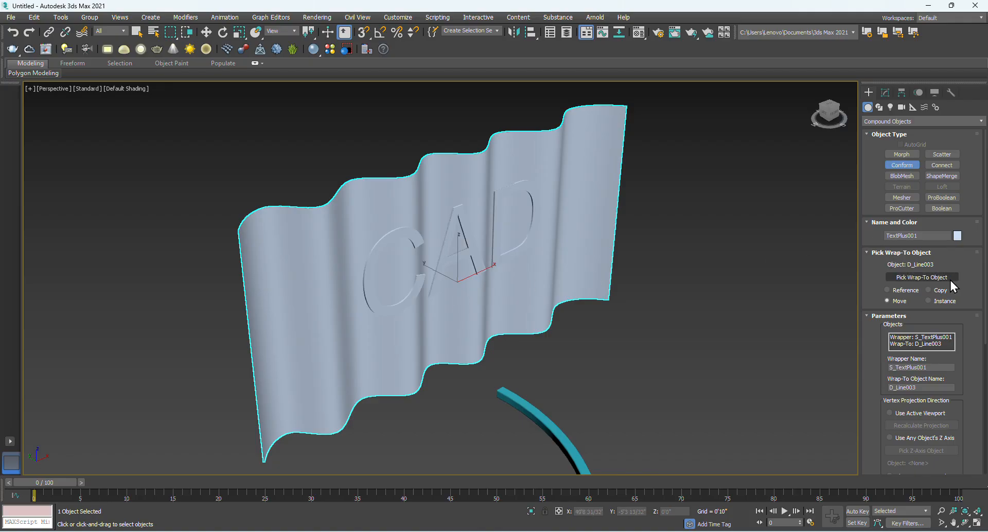
Try Along Vertex Normals as the Conform projection direction, settle on Use Active Viewport, and examine the "CAD" lettering up close
drag(983, 305, 984, 384)
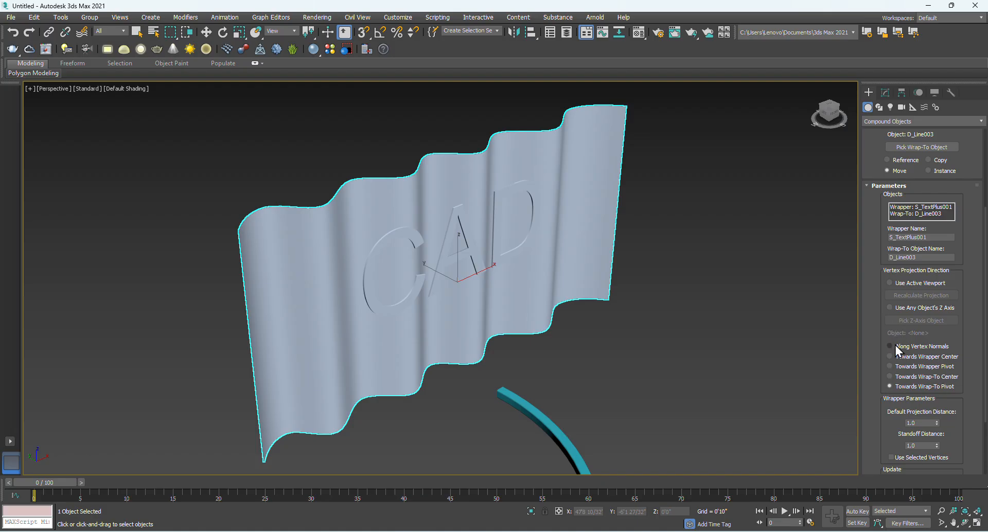
click(895, 346)
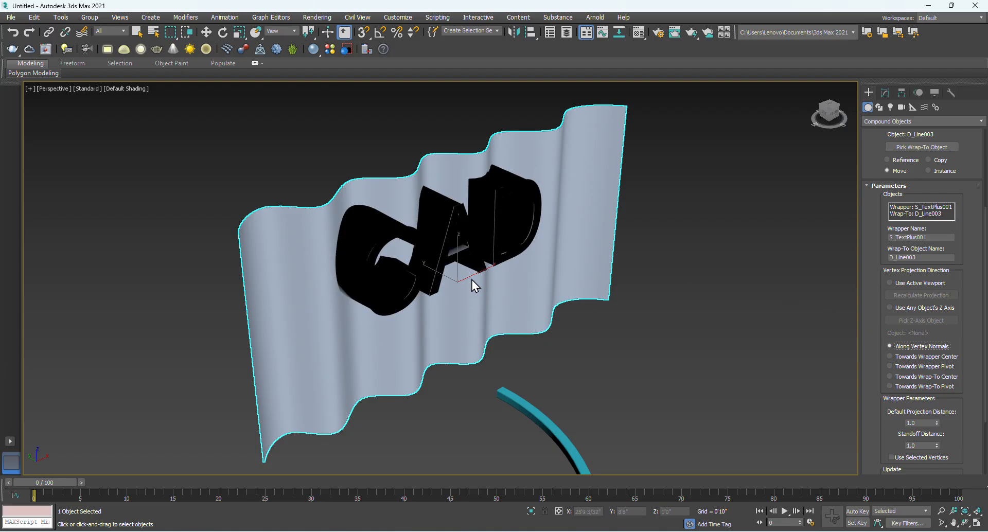
alt+middle_drag(472, 280, 437, 276)
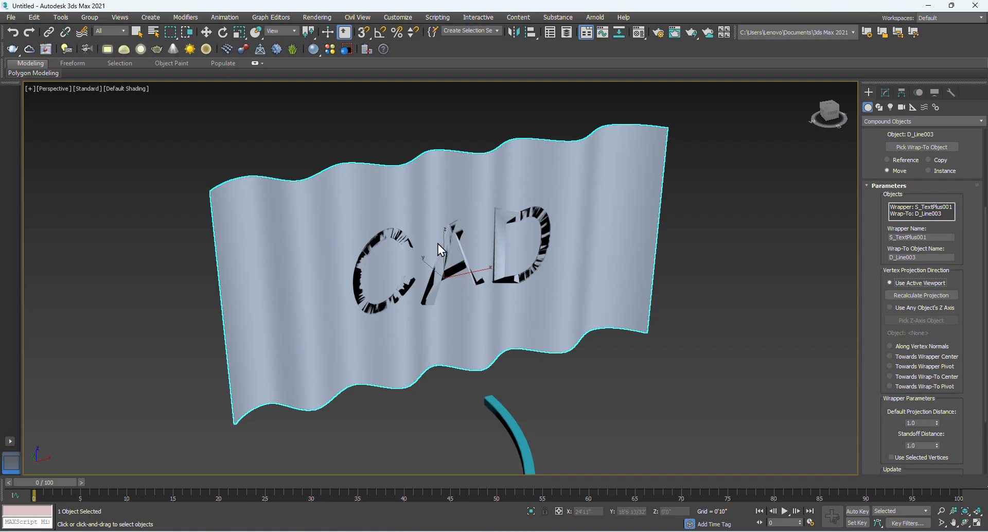
mouse_move(438, 244)
alt+middle_down()
mouse_move(444, 286)
mouse_move(415, 345)
mouse_move(412, 271)
mouse_move(463, 218)
mouse_move(512, 240)
mouse_move(522, 292)
mouse_move(470, 302)
mouse_move(433, 252)
mouse_move(444, 249)
alt+middle_up()
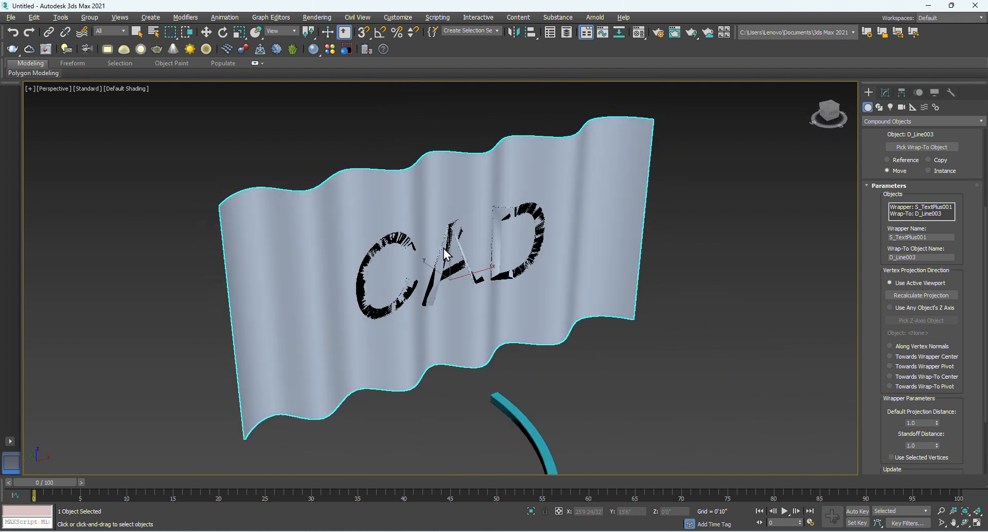
scroll(510, 256, up, 3)
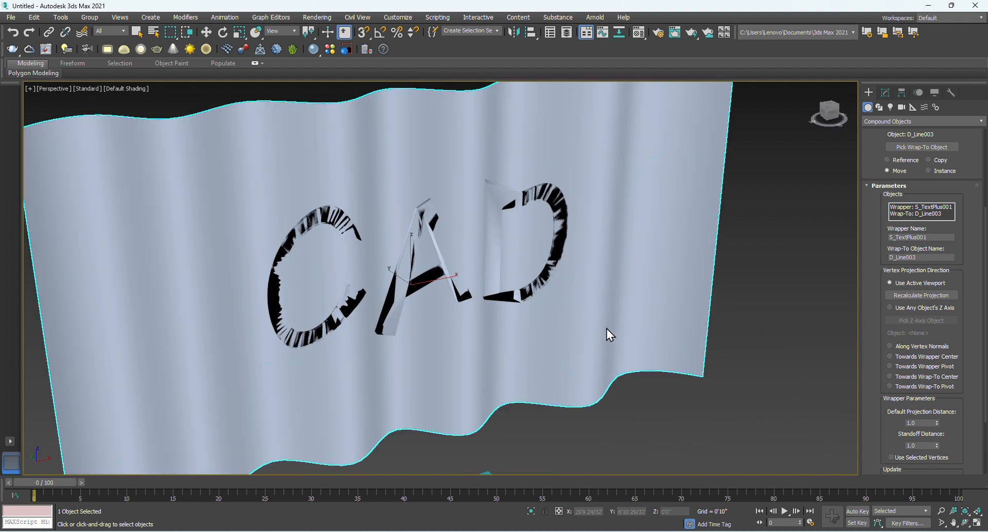
scroll(564, 336, down, 3)
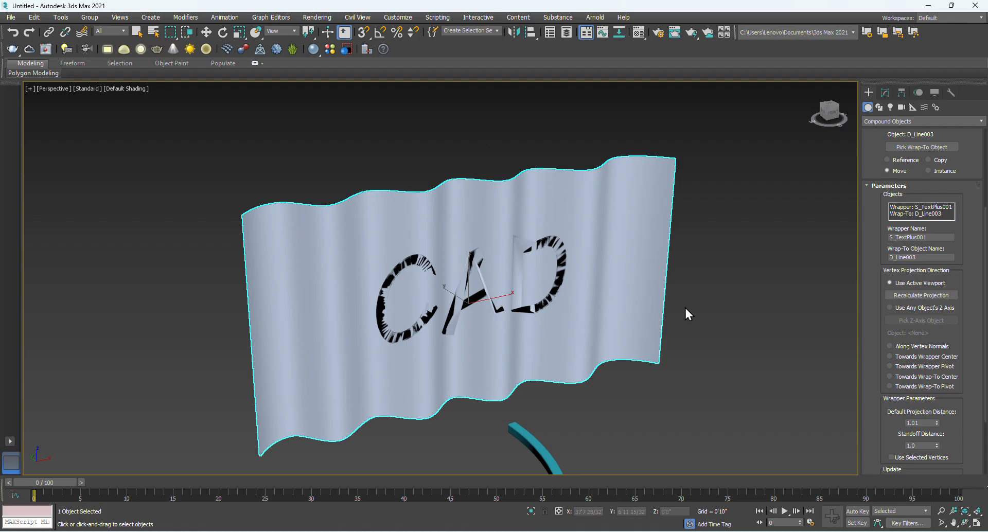
scroll(762, 220, up, 5)
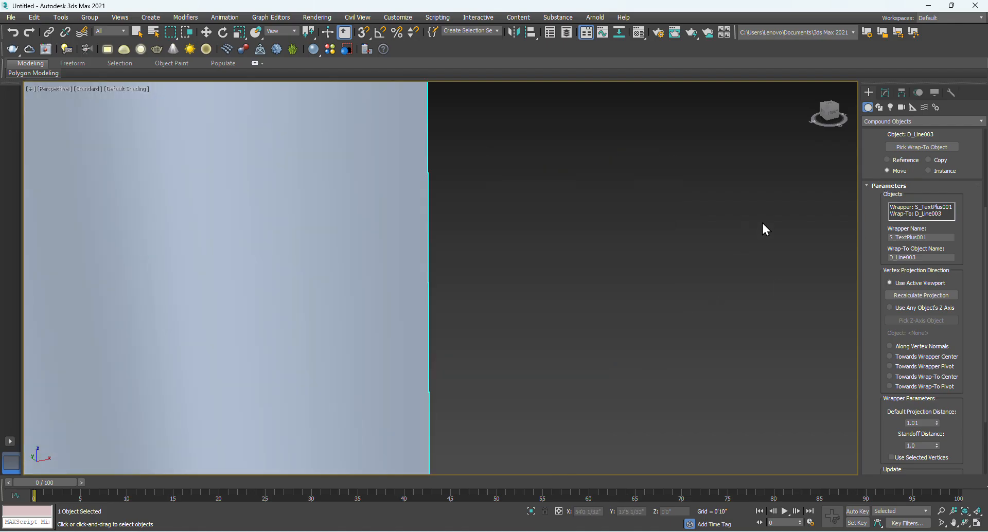
scroll(593, 294, down, 7)
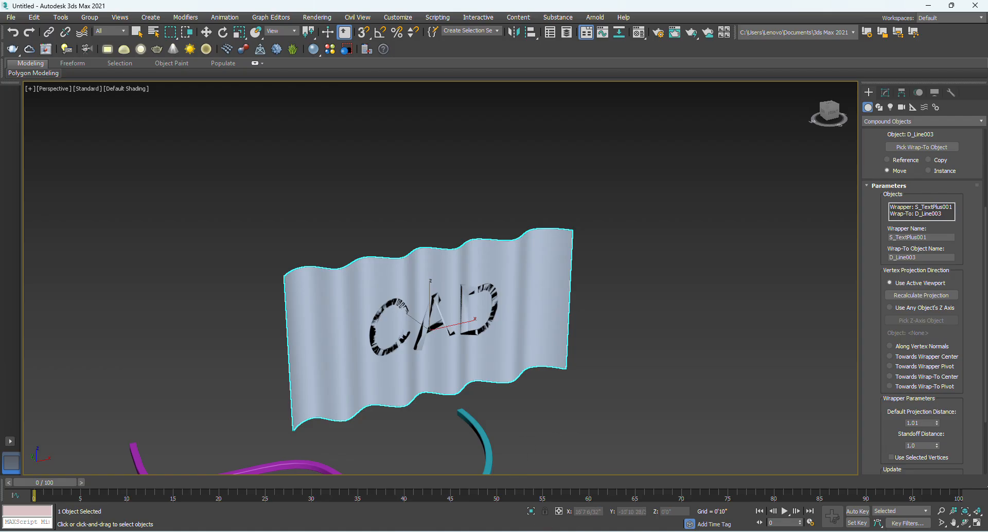
Check the numbered modifier list in Modifiers.txt in the text editor, and return to 3ds Max
key(alt+Tab)
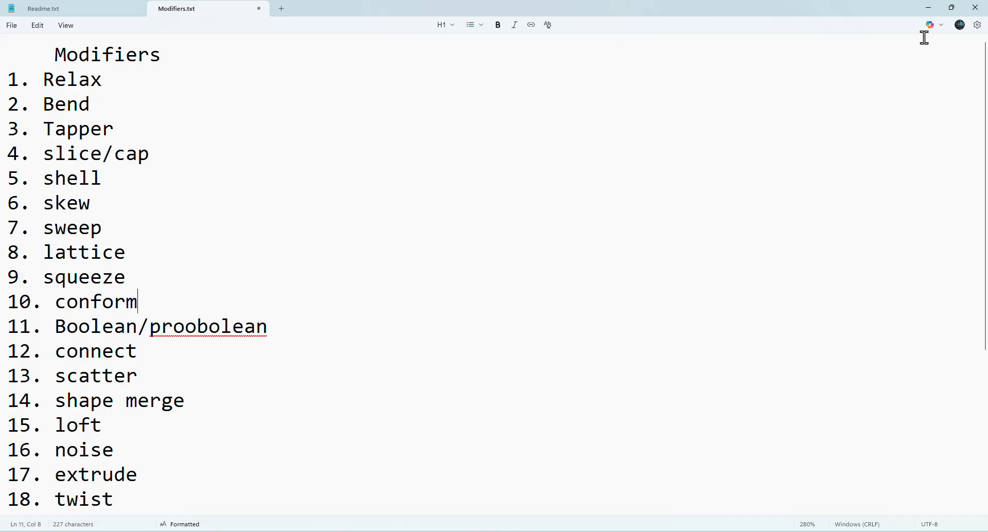
click(929, 8)
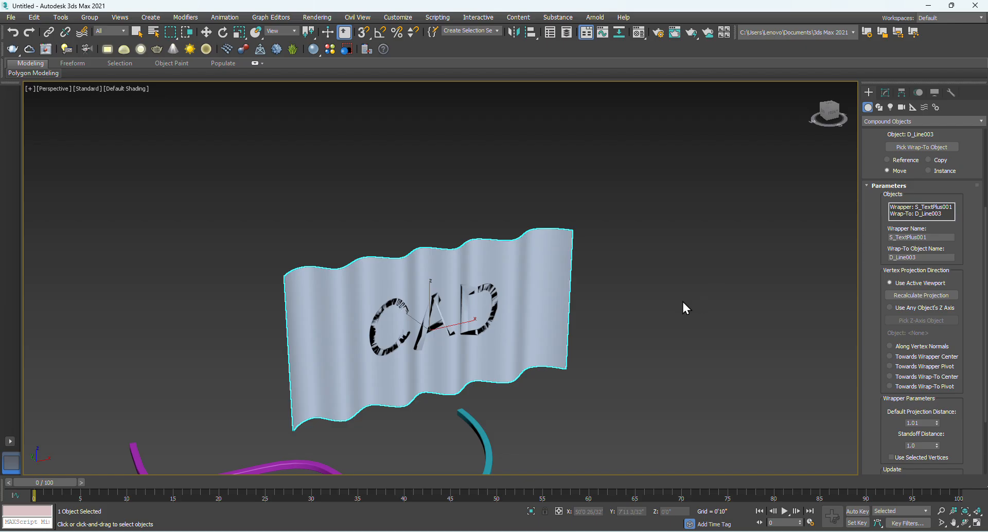
Create a box about 32'6" long, 40'6" wide and 4'11" high beside the wavy "CAD" wall
middle_drag(683, 305, 522, 304)
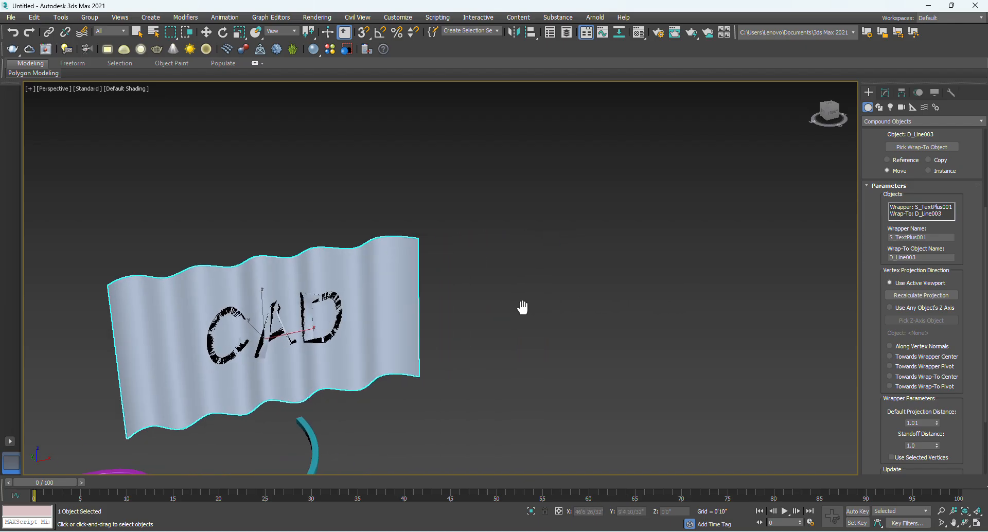
click(881, 123)
click(879, 130)
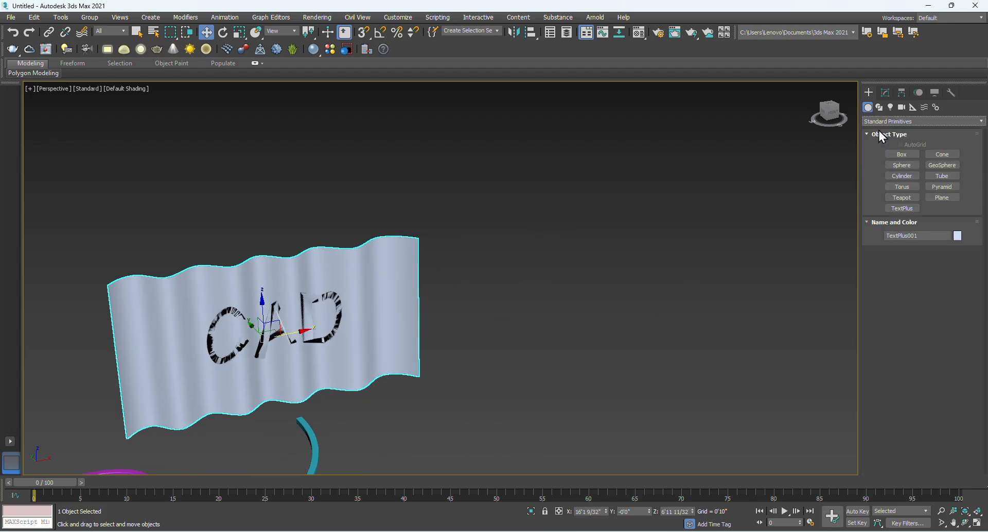
click(903, 156)
drag(677, 247, 560, 457)
click(563, 412)
middle_drag(602, 430, 446, 402)
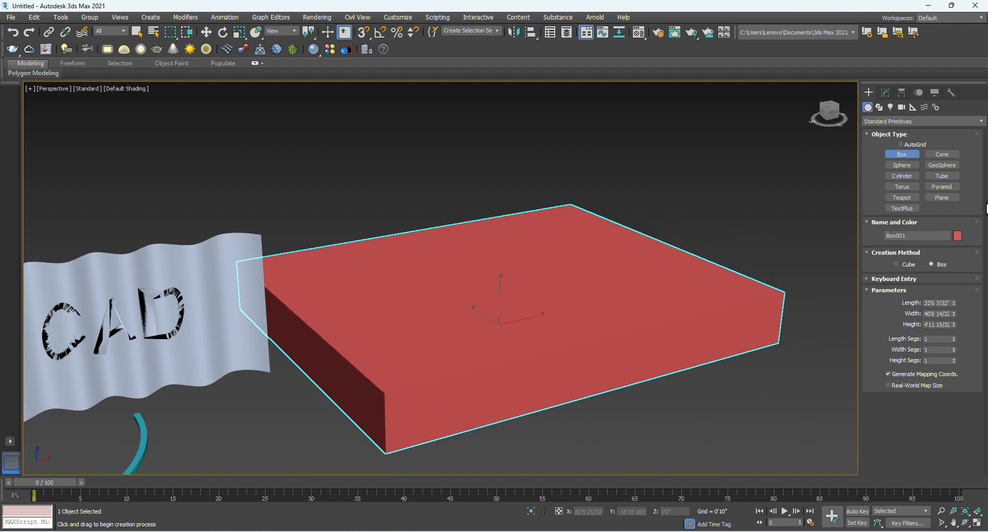
Create a sphere with a radius of about 2'2" and move it half-sunk into the red box's upper face
click(902, 165)
drag(752, 383, 728, 412)
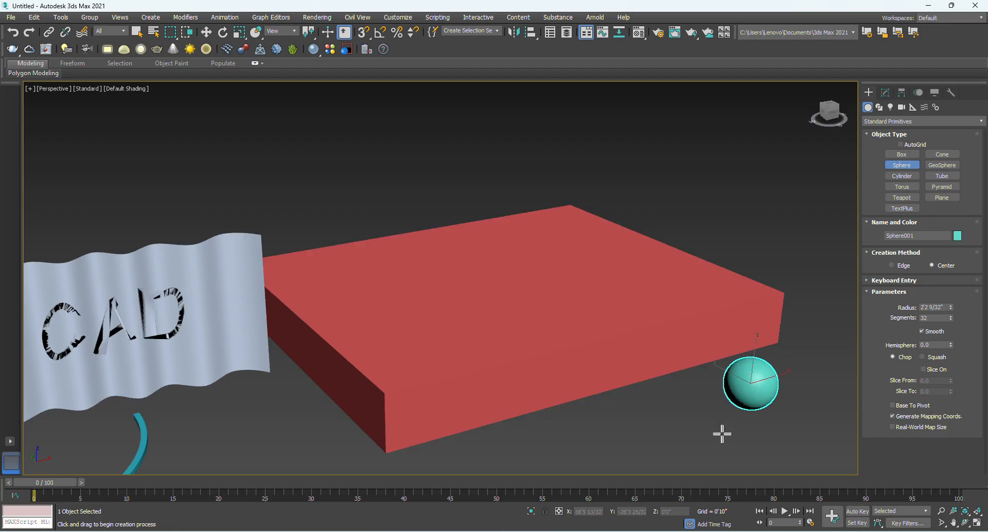
key(w)
drag(736, 378, 636, 248)
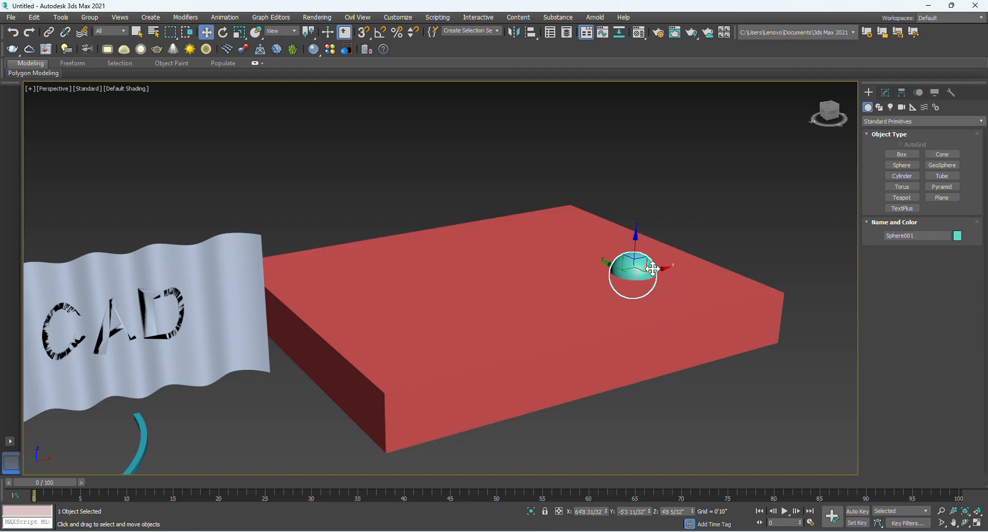
Clone the sphere in a row across the red box as 5 instances
mouse_move(649, 267)
mouse_down()
mouse_move(698, 262)
mouse_move(617, 276)
mouse_move(638, 273)
mouse_move(629, 278)
mouse_up()
click(521, 275)
click(521, 275)
click(521, 274)
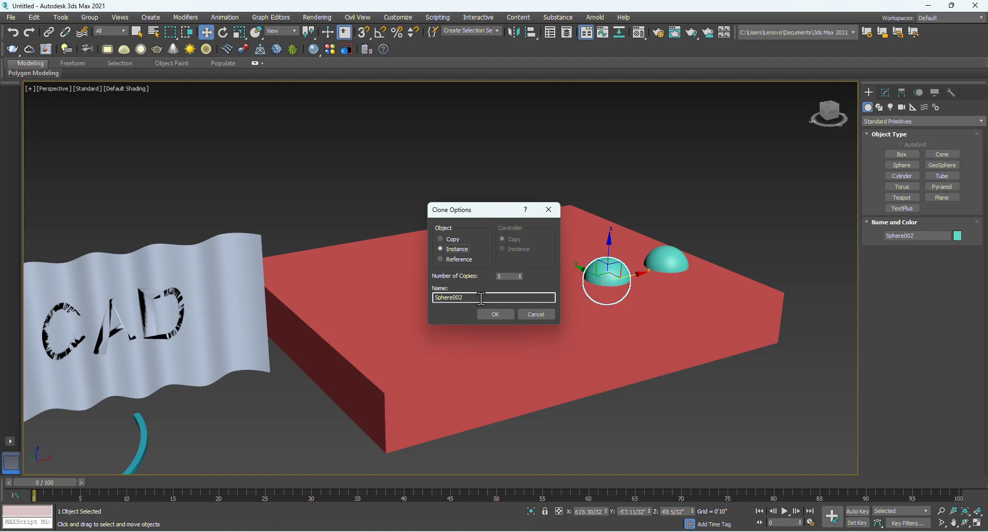
click(488, 314)
click(333, 423)
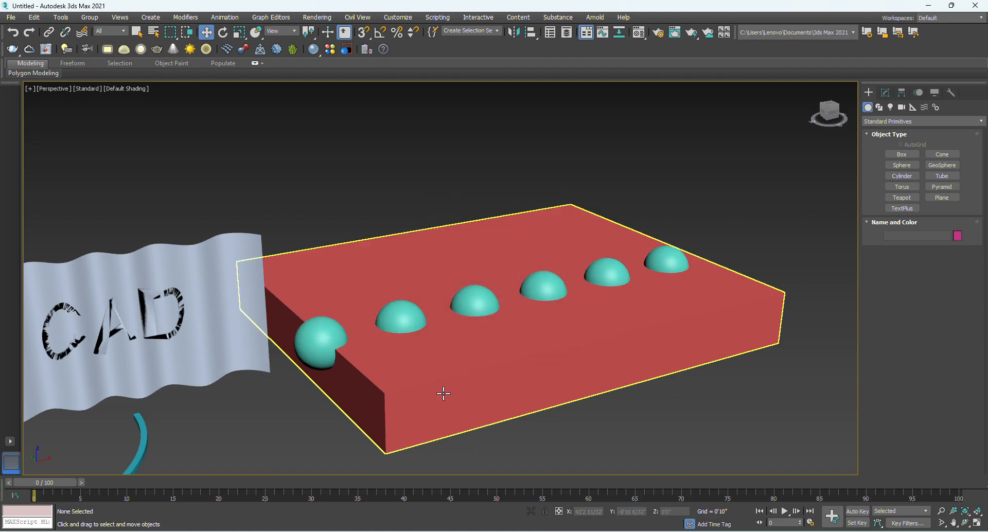
Subtract the two spheres farthest from the wavy wall from the red box with ProBoolean, using the Move option
alt+middle_drag(516, 329, 554, 337)
click(554, 338)
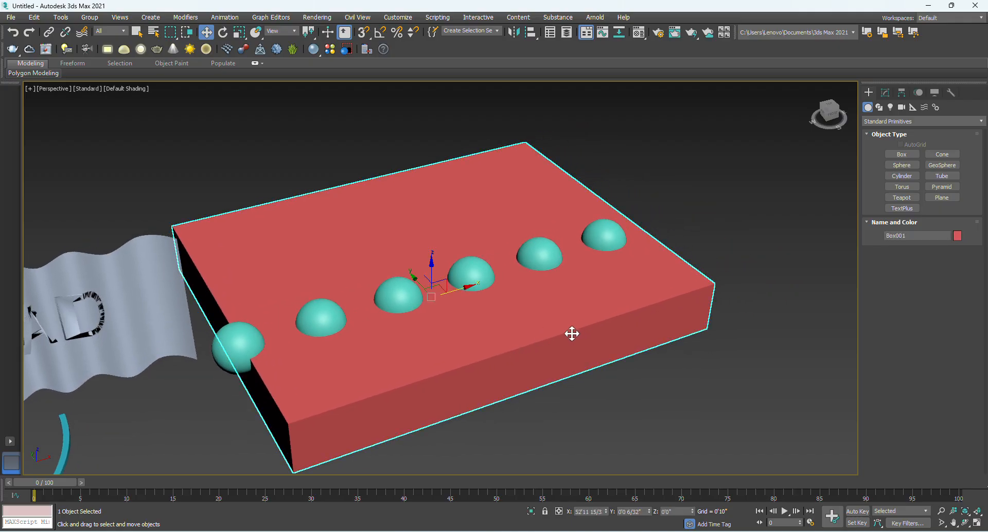
click(888, 122)
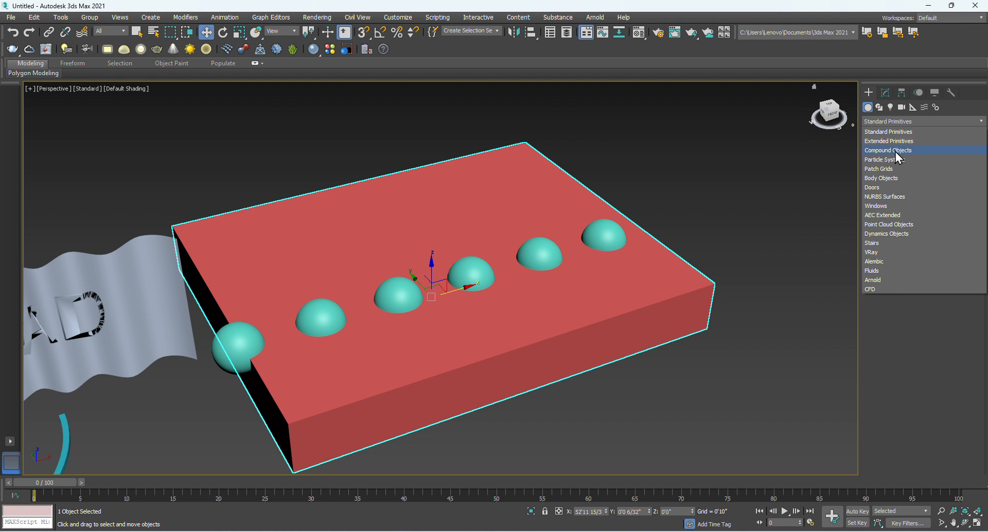
click(898, 154)
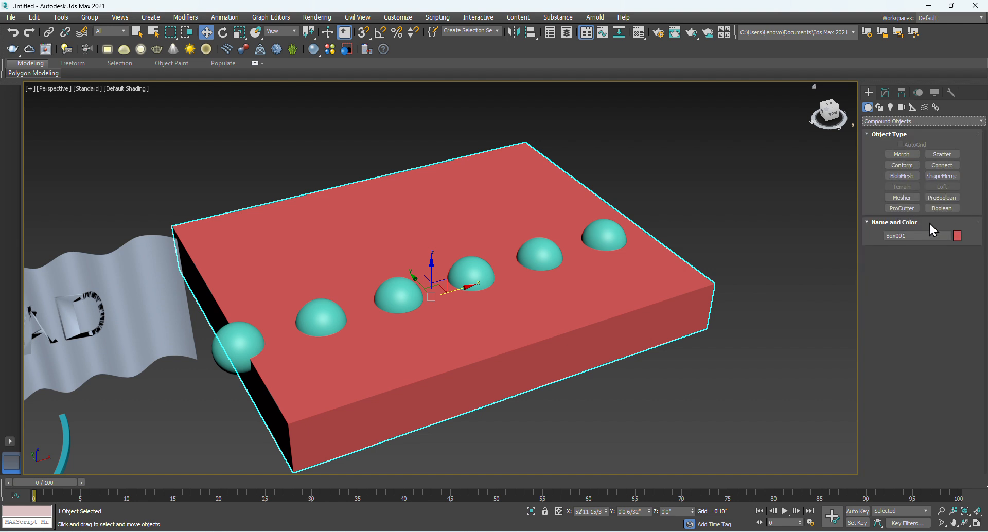
click(948, 201)
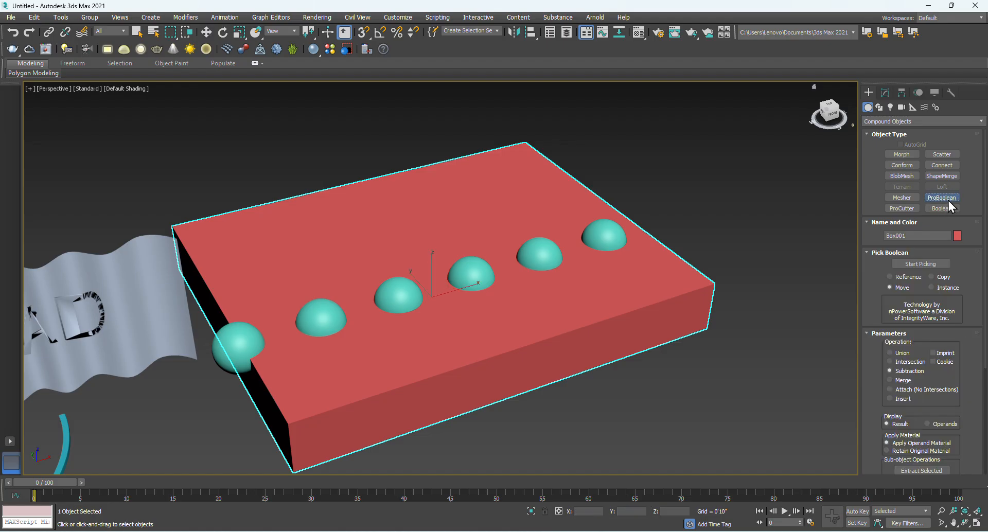
click(916, 265)
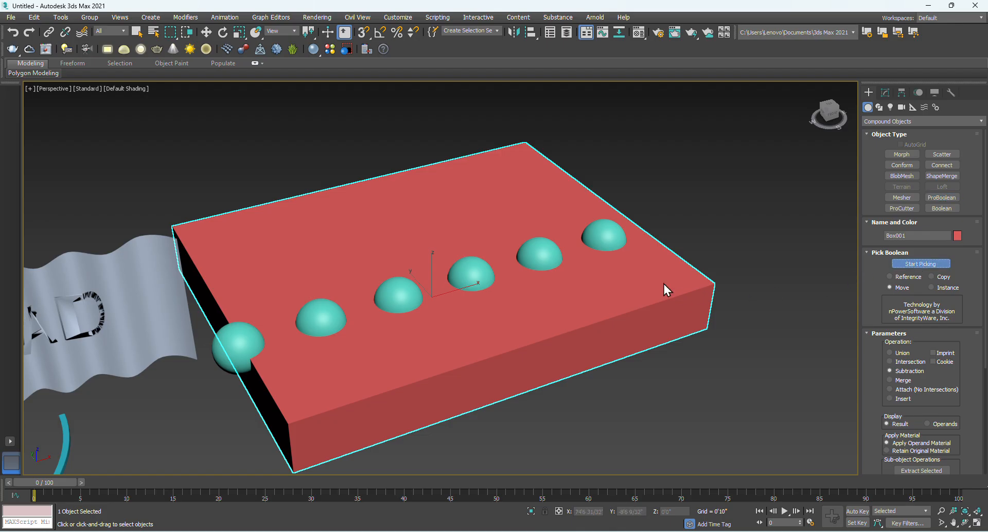
click(608, 239)
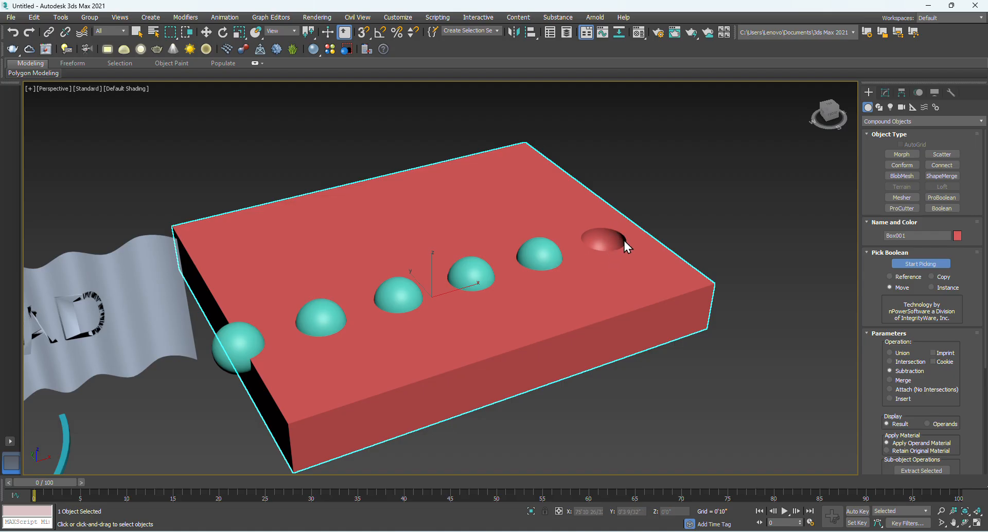
click(545, 261)
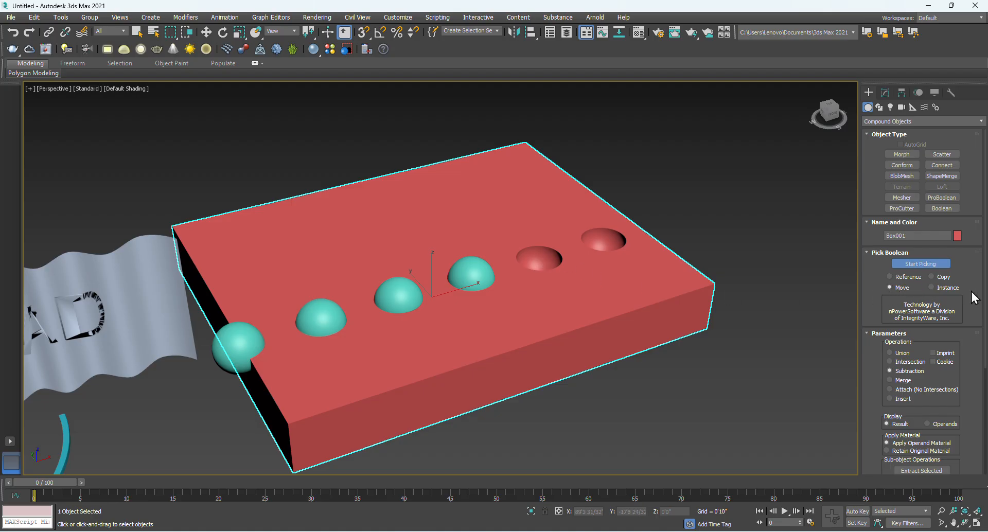
Subtract the remaining four spheres from the red box as Instance operands, and end the ProBoolean picking
click(932, 277)
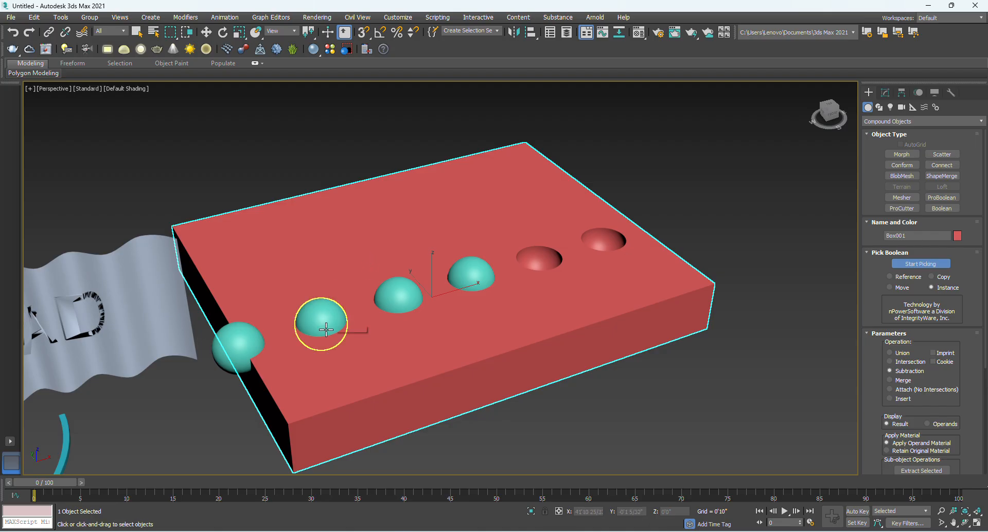
click(246, 344)
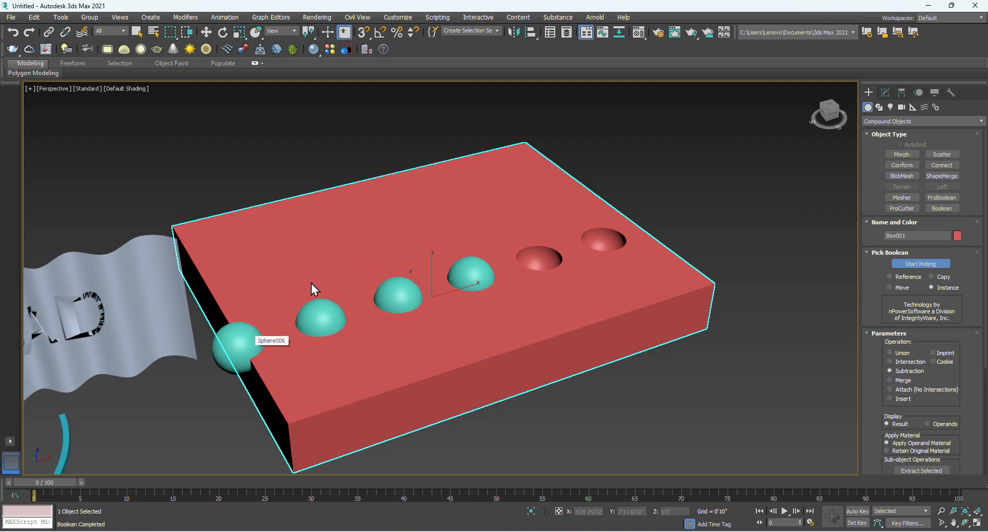
right_click(623, 400)
click(618, 405)
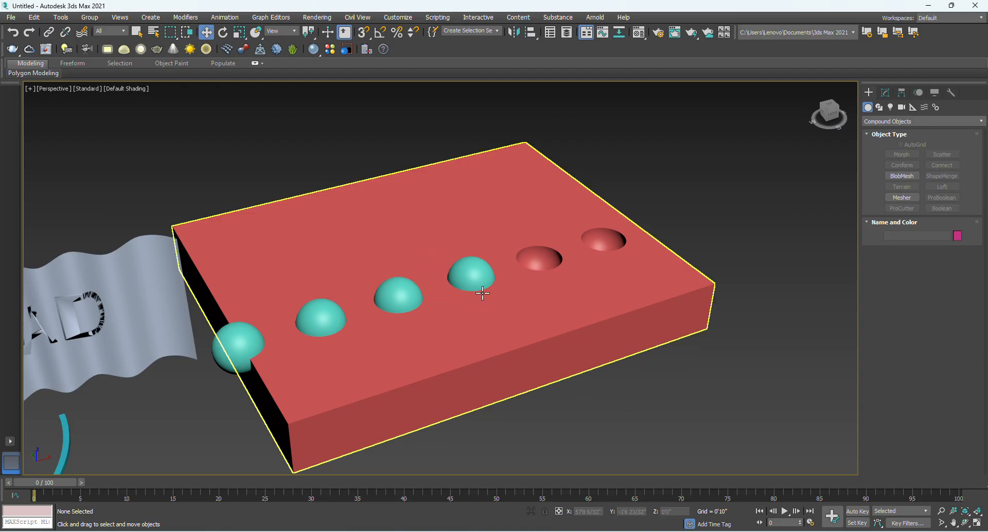
Lift the four remaining spheres one by one above the red box, to a height of about 11 ft
click(482, 294)
drag(483, 294, 484, 234)
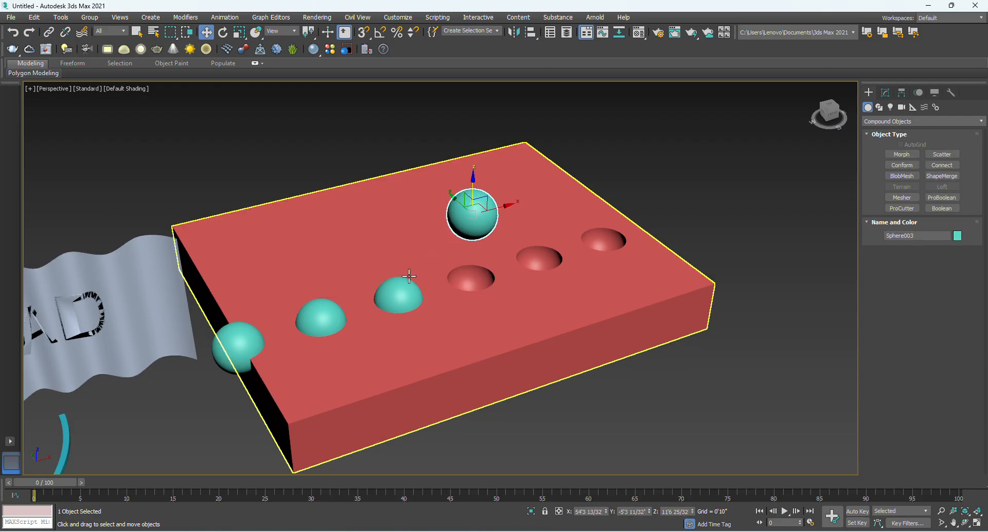
click(395, 288)
drag(396, 274, 383, 260)
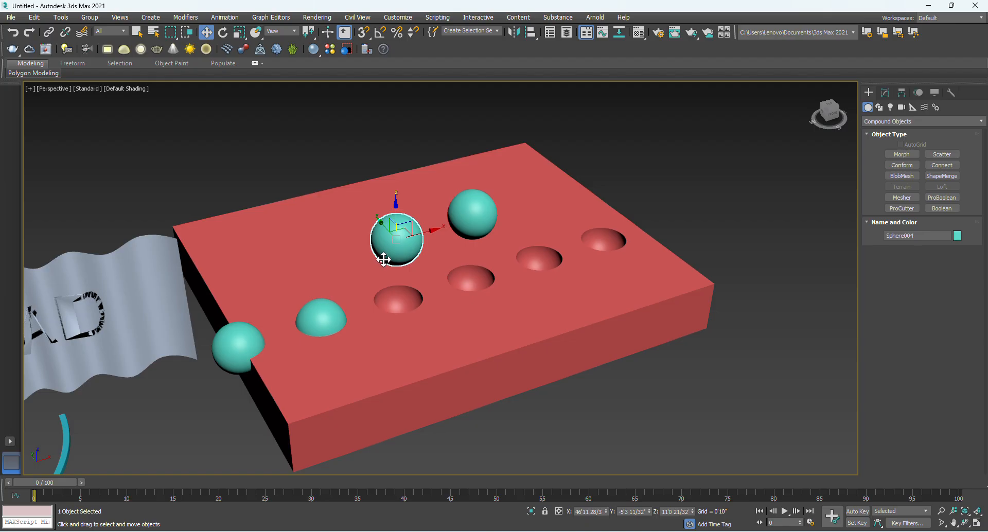
click(325, 319)
drag(320, 294, 315, 228)
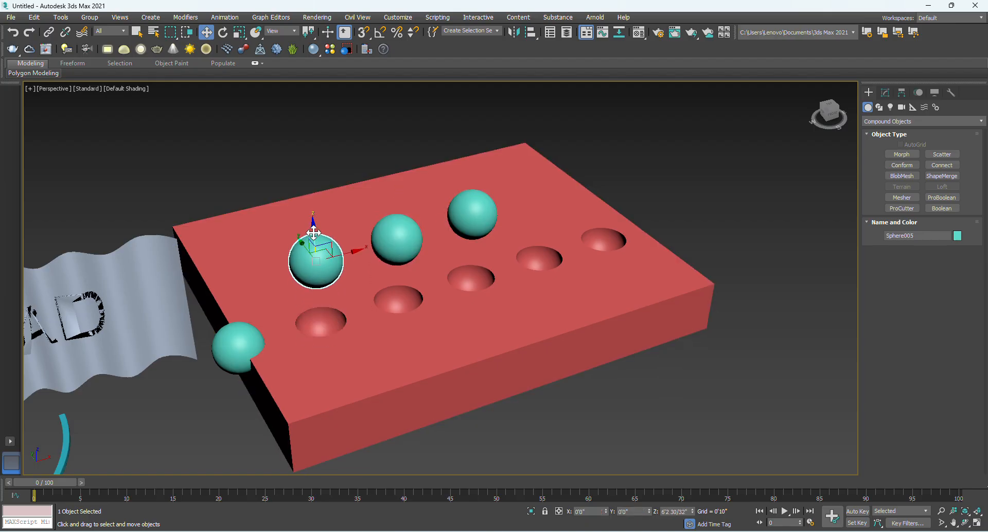
click(238, 332)
drag(234, 309, 224, 258)
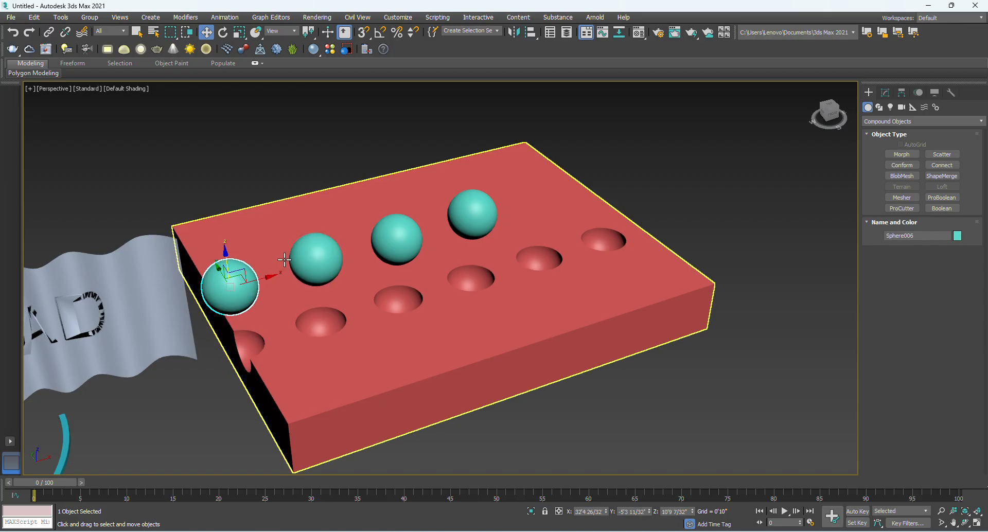
Try adjusting the radius of the instanced sphere second from the wavy wall
click(316, 256)
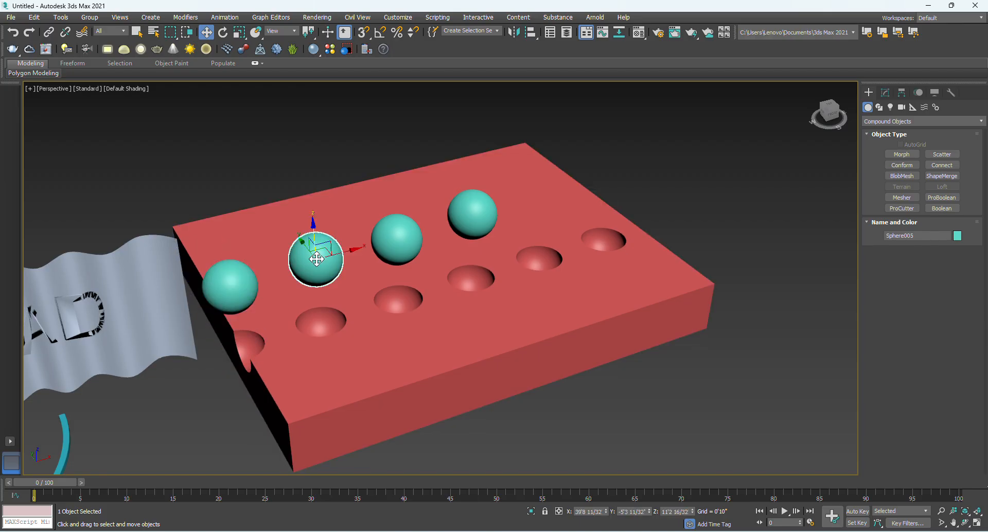
click(885, 93)
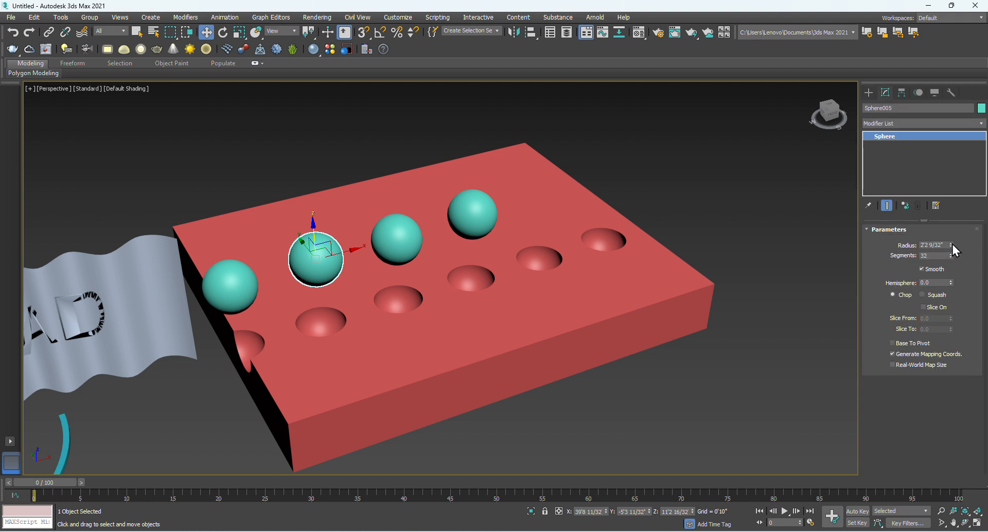
mouse_move(952, 245)
mouse_down()
mouse_move(955, 272)
mouse_move(953, 221)
mouse_move(953, 258)
mouse_move(953, 232)
mouse_move(965, 260)
mouse_move(967, 251)
mouse_up()
click(669, 240)
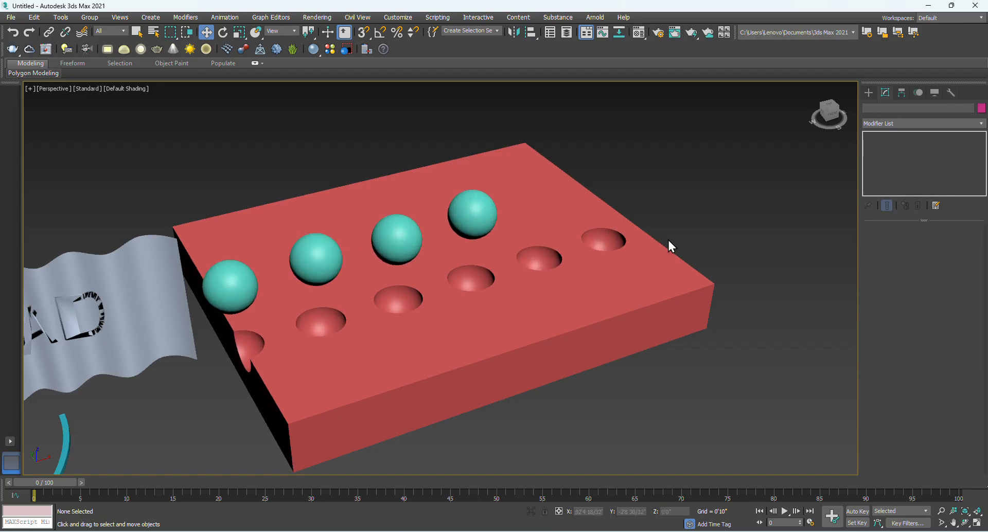
Examine the ProBoolean parameters of the carved red box
middle_drag(680, 248, 390, 292)
scroll(459, 262, down, 3)
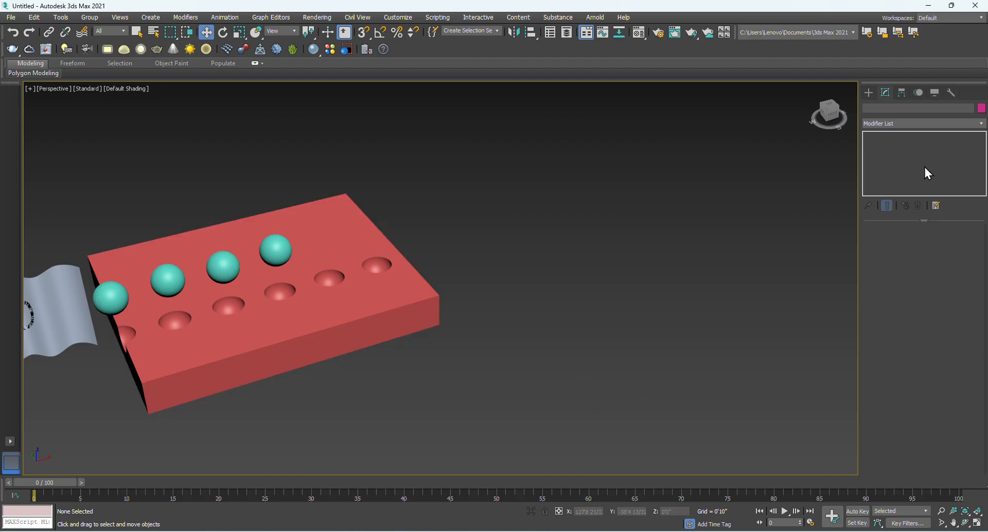
click(370, 314)
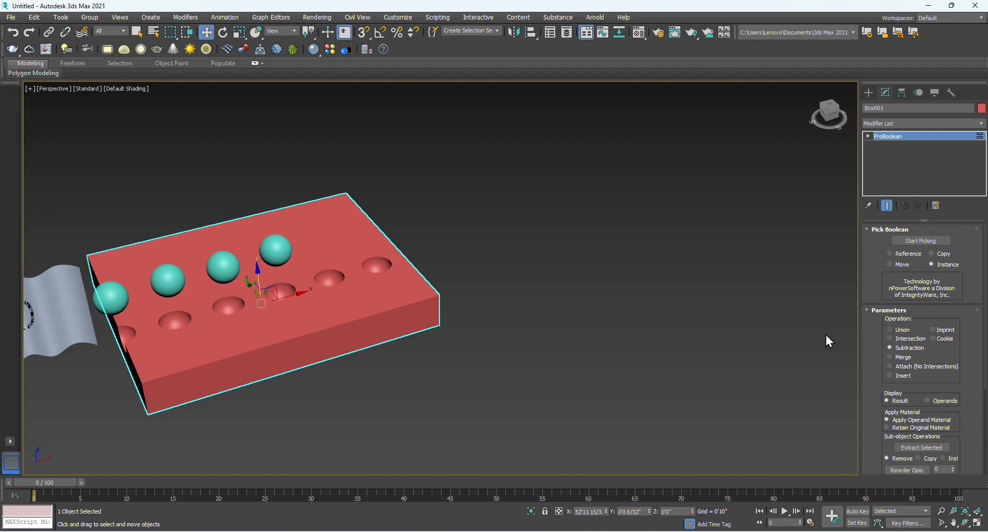
click(790, 335)
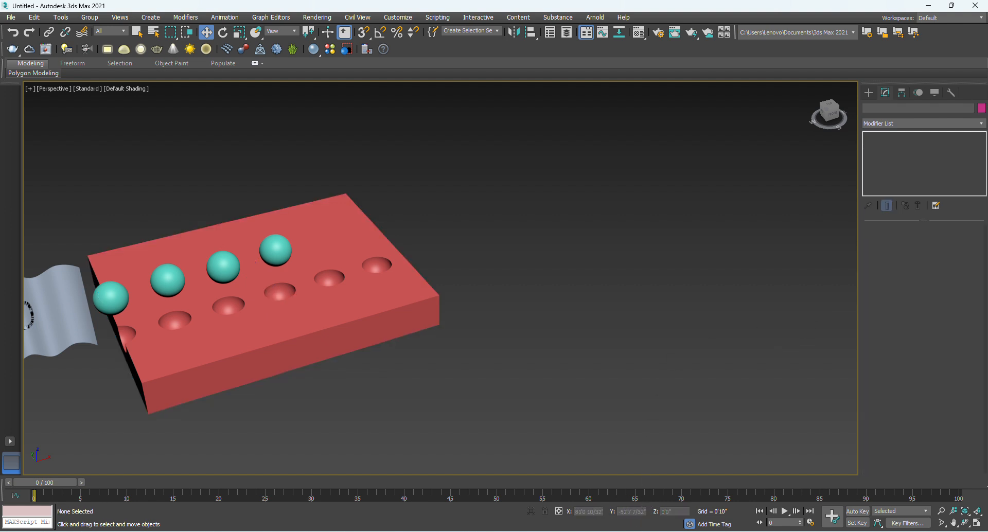
Check the next entries of the list in Modifiers.txt in the text editor, and return to 3ds Max
mouse_move(666, 530)
click(666, 488)
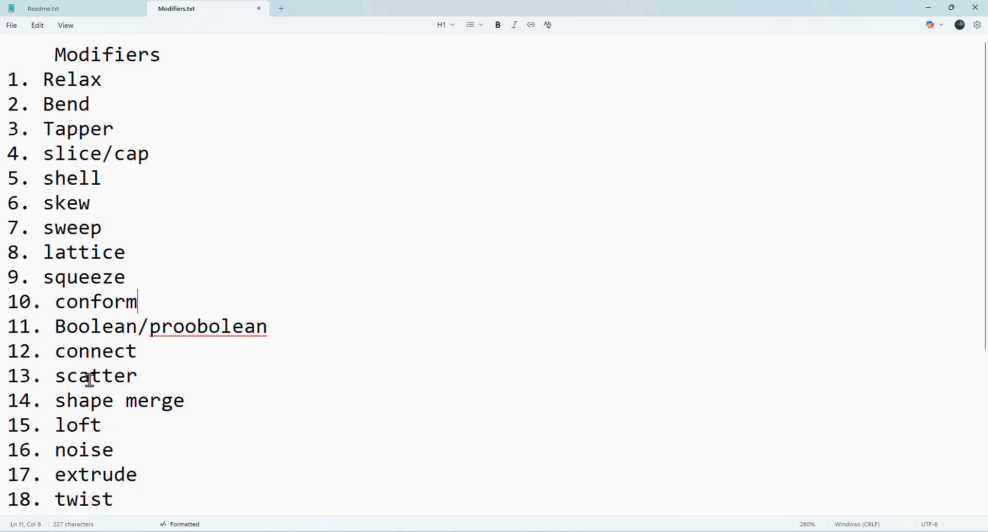
click(929, 9)
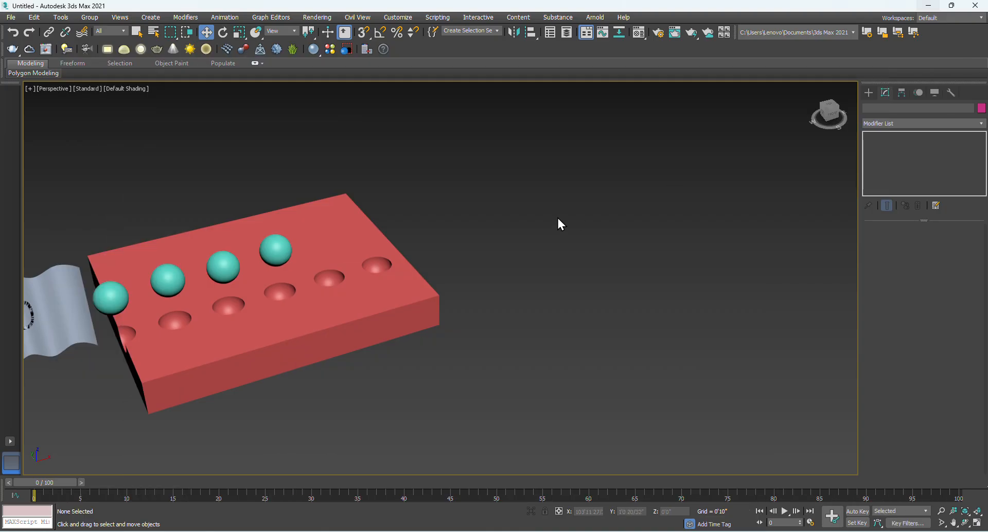
Create a second box about 13'8" long and 46'9" wide in the empty area beside the red box
middle_drag(494, 251, 295, 287)
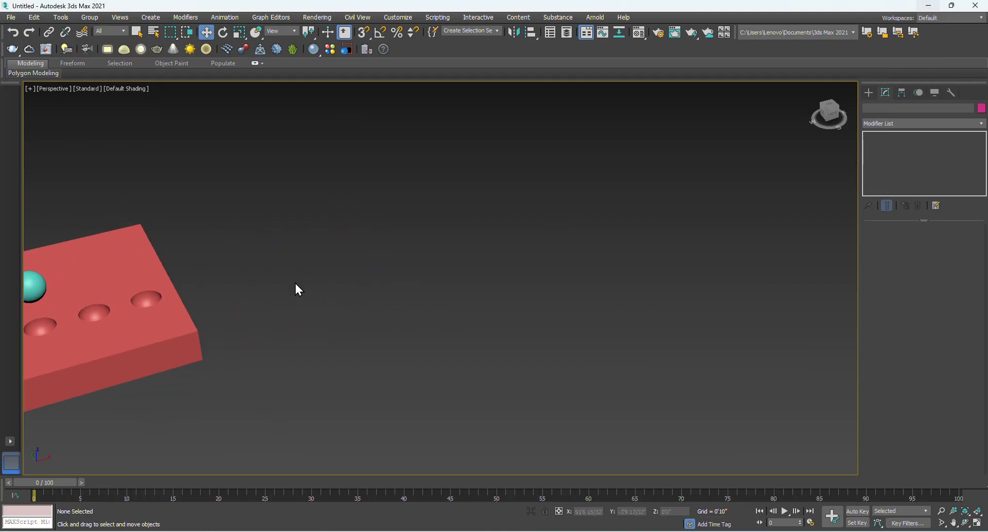
click(869, 96)
click(885, 123)
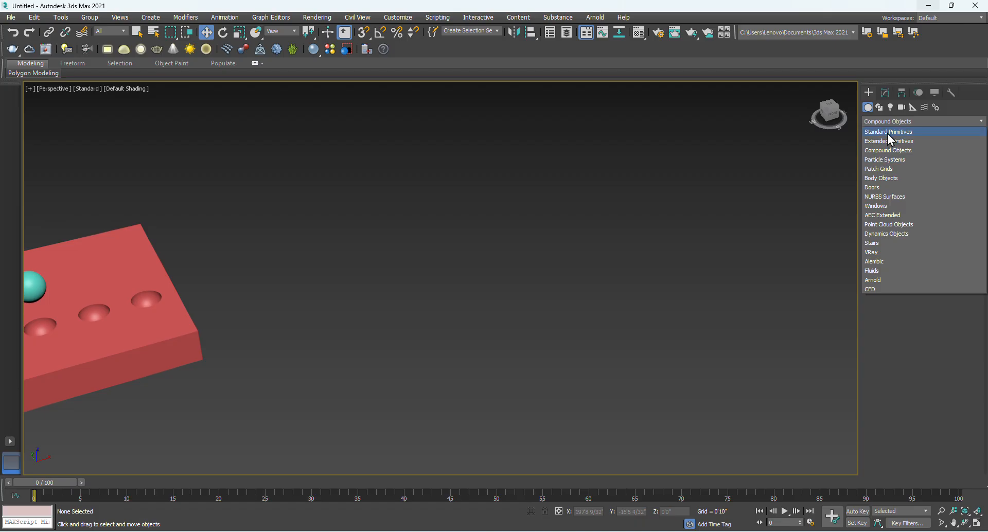
click(890, 133)
click(903, 154)
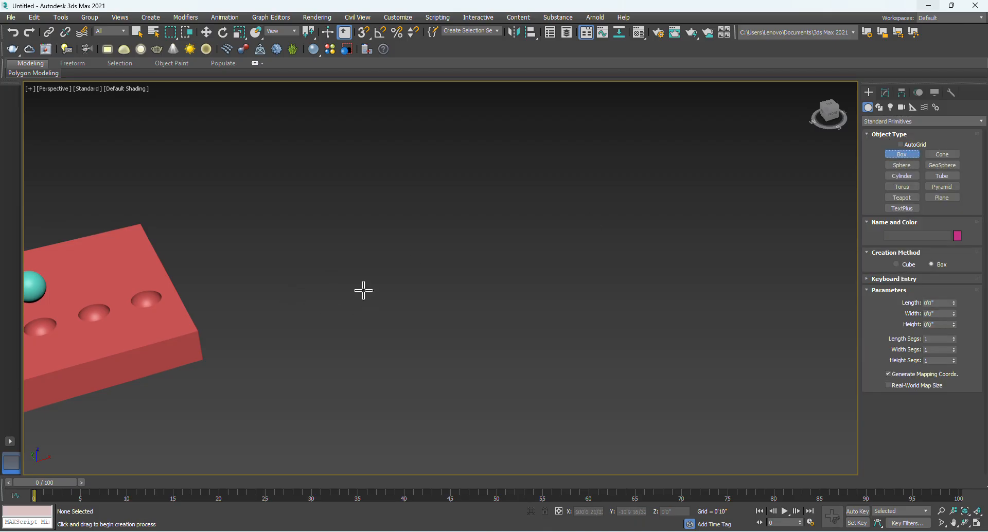
drag(364, 289, 671, 251)
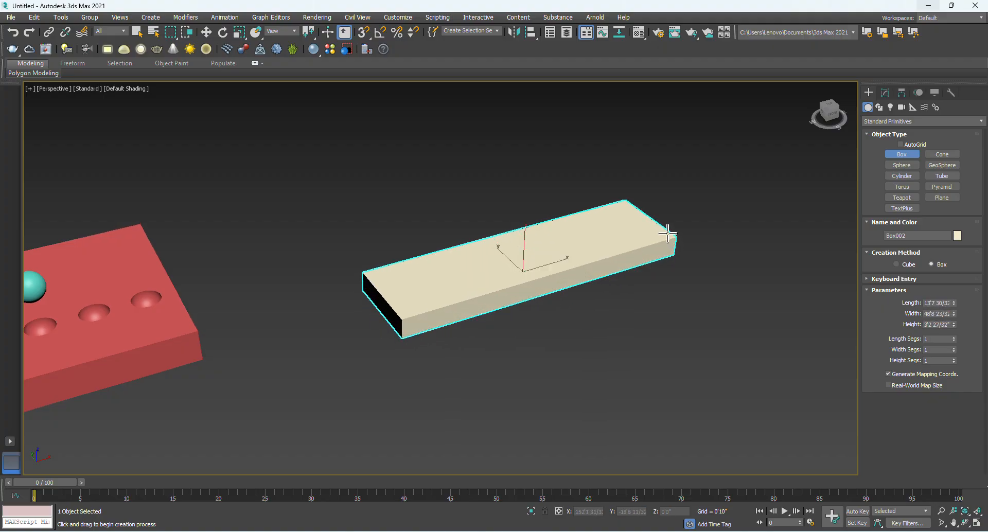
click(672, 211)
right_click(688, 240)
middle_drag(687, 252, 528, 276)
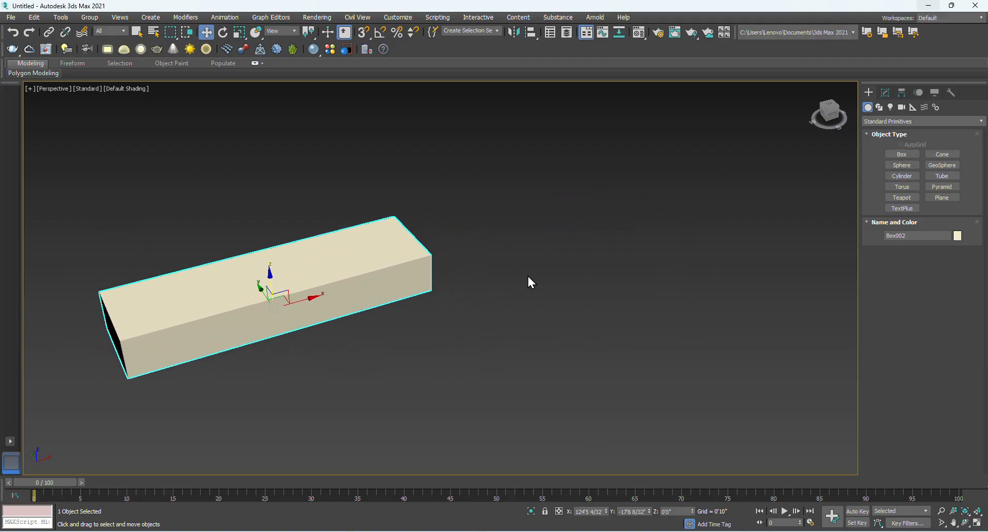
Create a sphere with a radius of about 4'3" just beyond the long box's end in the Front view
click(898, 166)
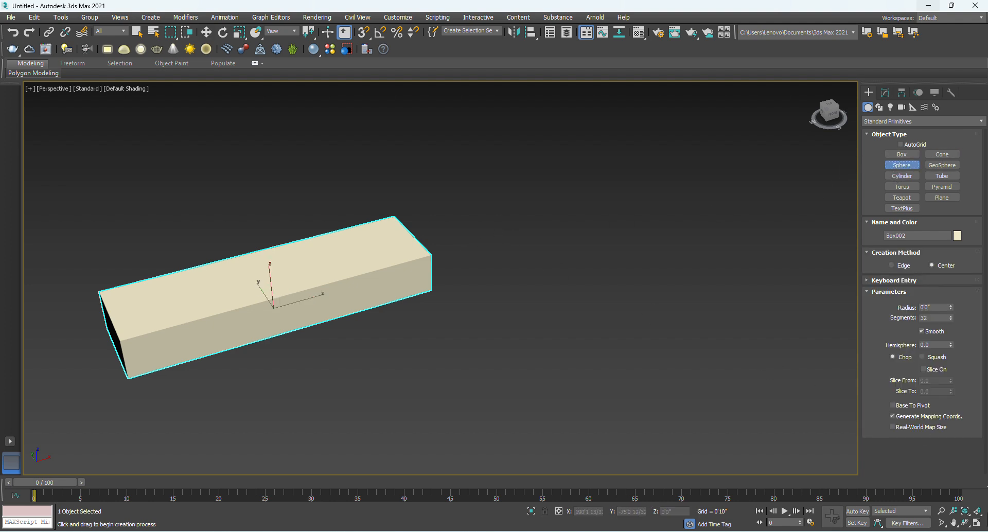
click(977, 523)
scroll(664, 218, down, 3)
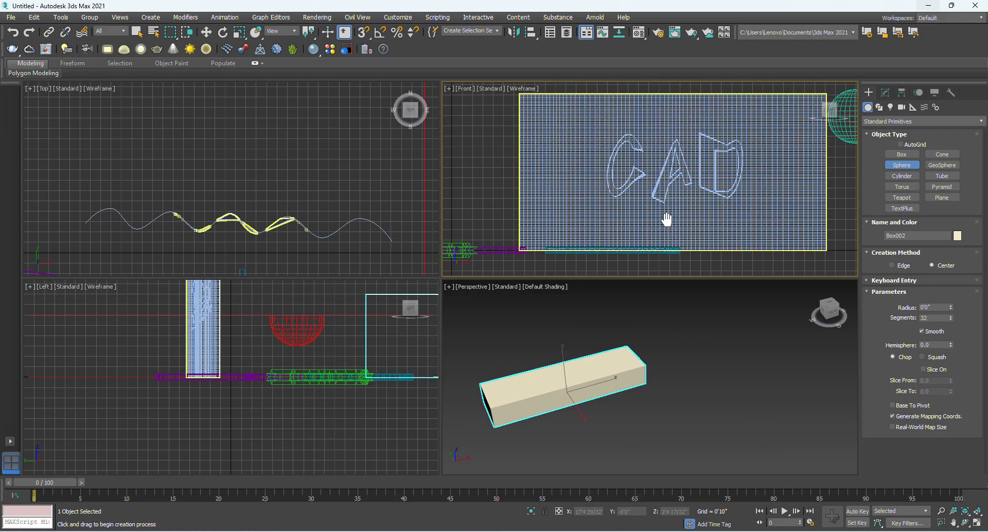
scroll(561, 220, down, 2)
scroll(623, 221, down, 4)
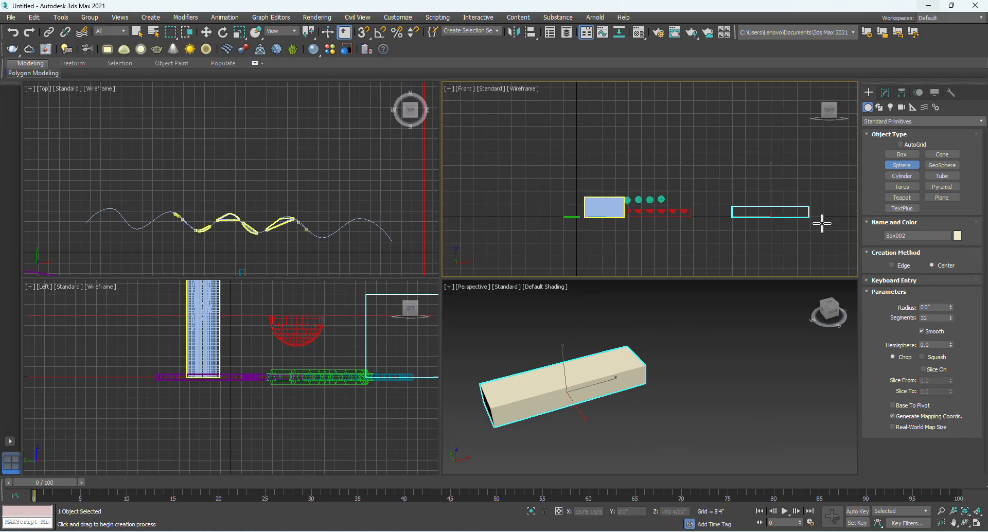
middle_drag(821, 221, 661, 239)
scroll(664, 237, up, 3)
drag(704, 205, 713, 233)
key(w)
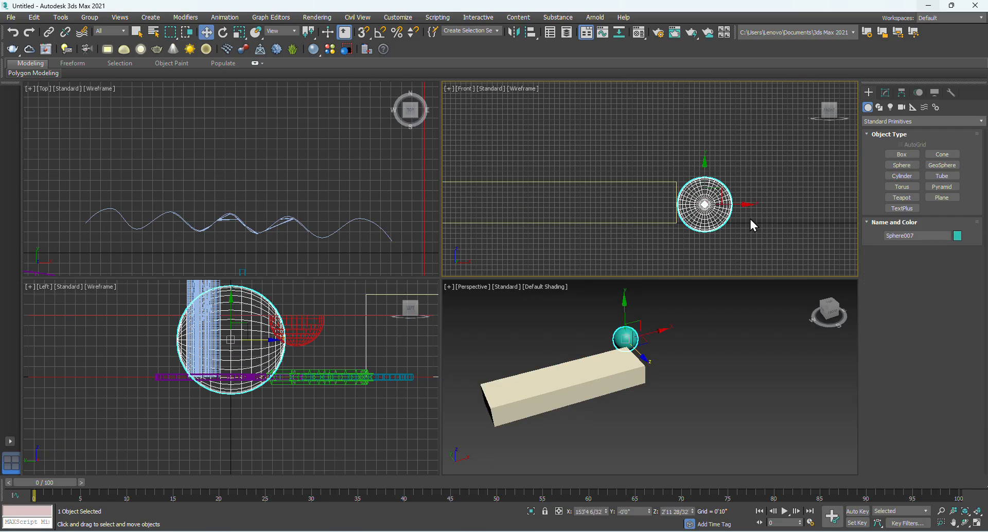
Move the new sphere along Y in the Top view to about -18'4", in line with the box's end
click(643, 304)
scroll(271, 196, down, 5)
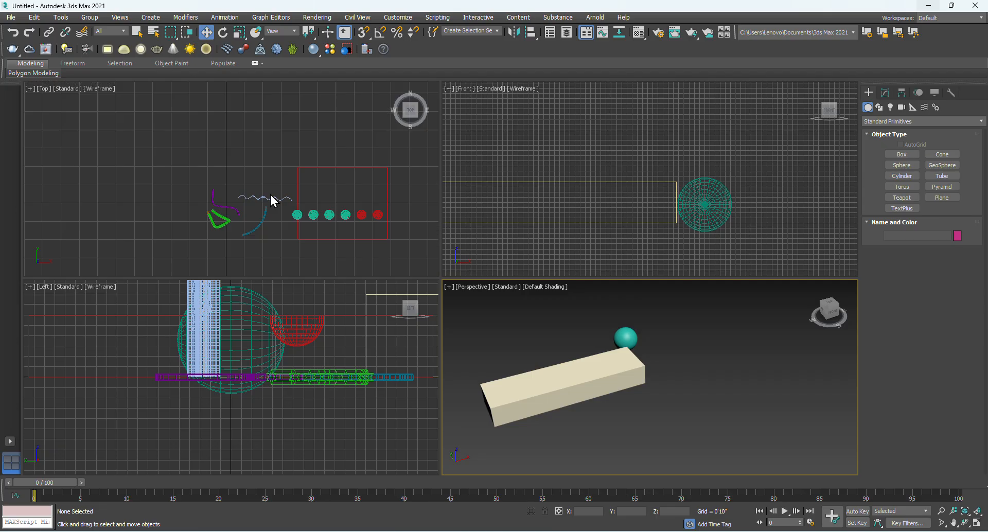
scroll(259, 222, down, 3)
scroll(386, 212, up, 5)
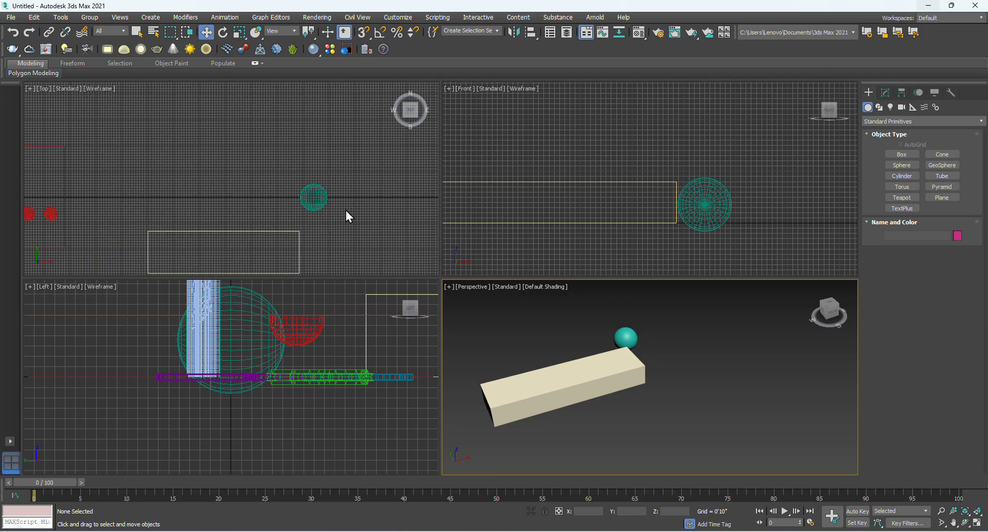
click(318, 197)
drag(314, 163, 312, 222)
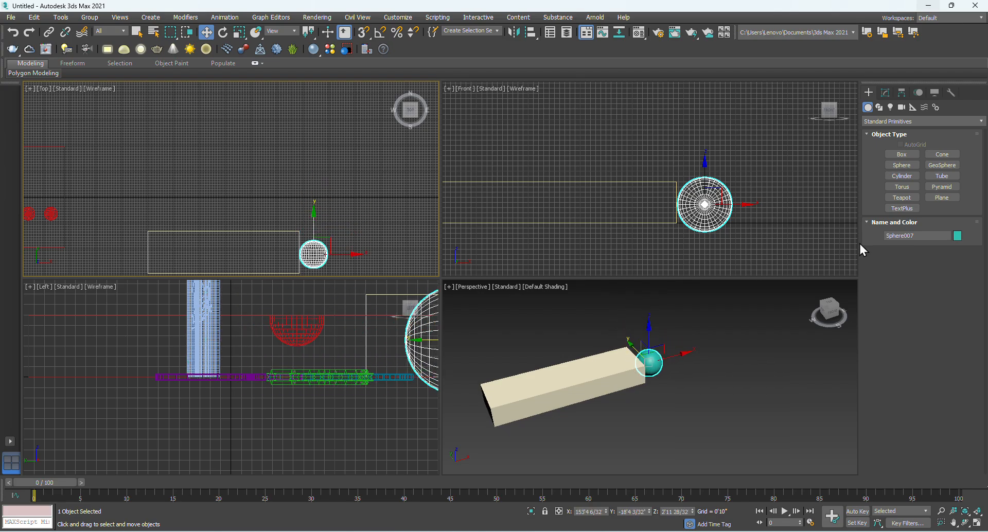
Increase the sphere's radius to about 10'0 23/32" and move it along X until it clears the box's end
click(886, 92)
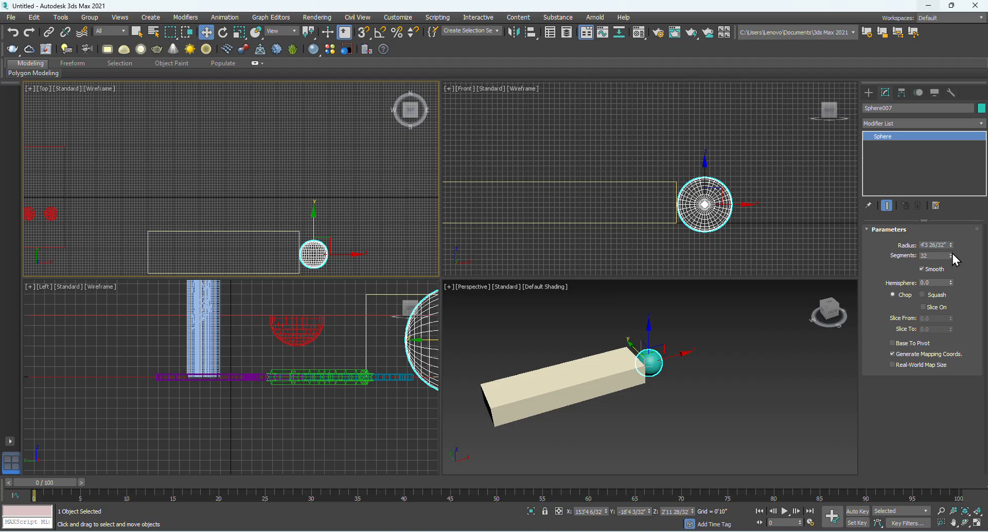
drag(953, 245, 951, 243)
drag(951, 233, 952, 174)
click(727, 211)
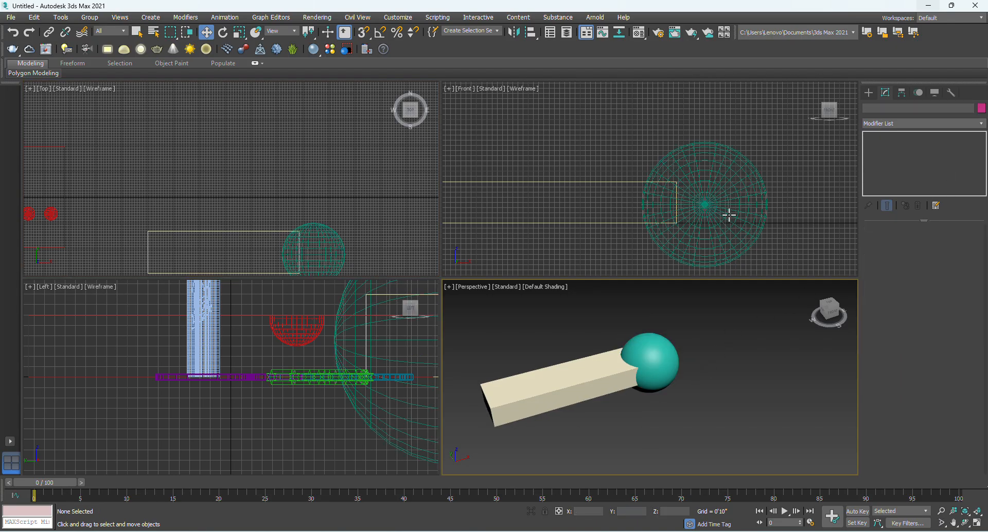
drag(728, 209, 776, 202)
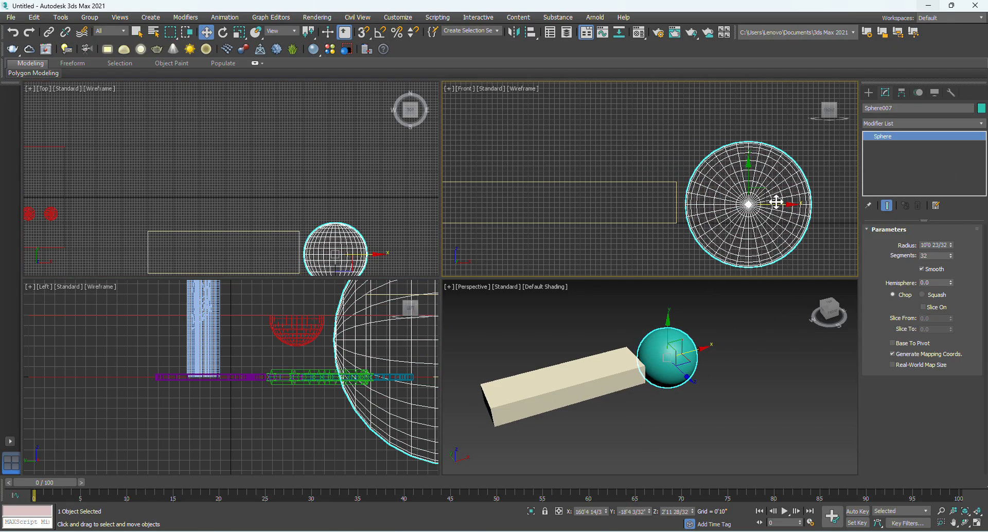
click(719, 401)
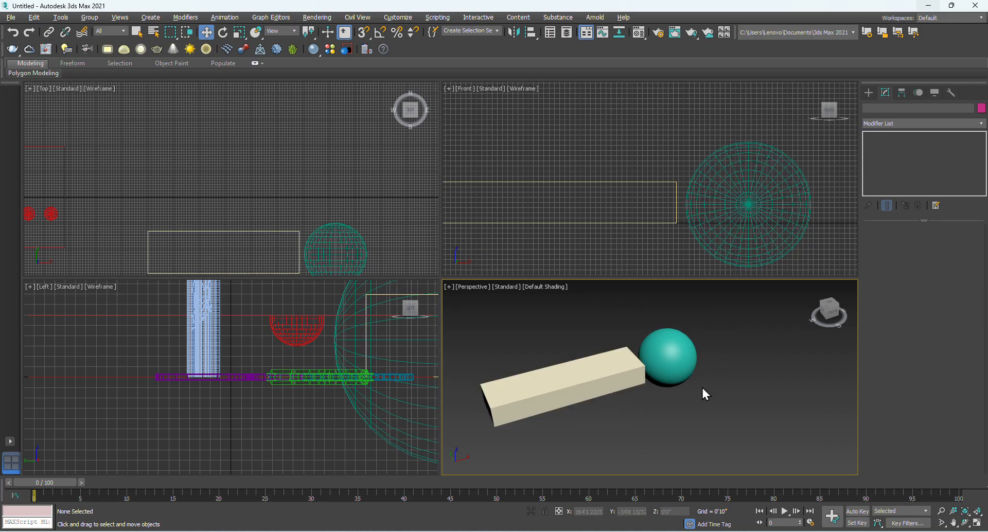
Select the long box and switch the geometry creation category to Compound Objects
alt+middle_drag(705, 394, 604, 397)
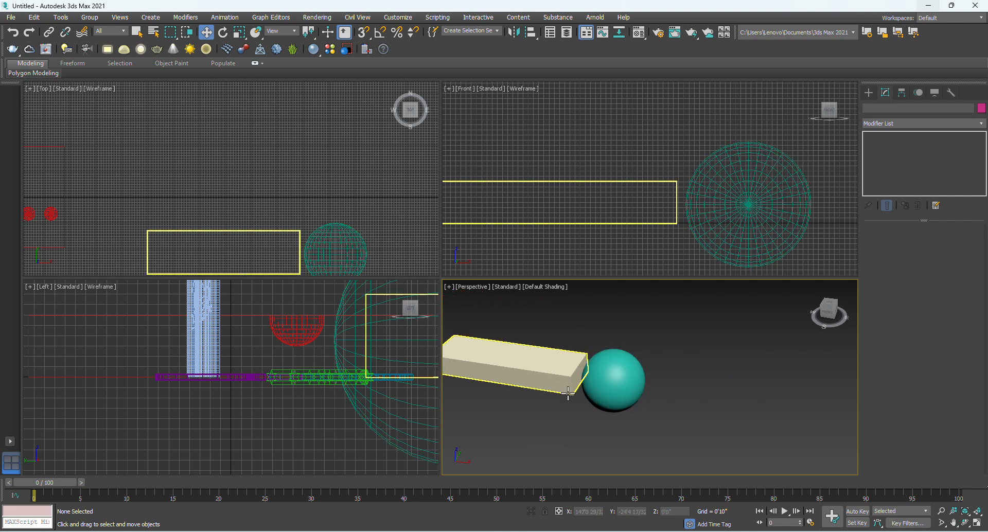
click(552, 378)
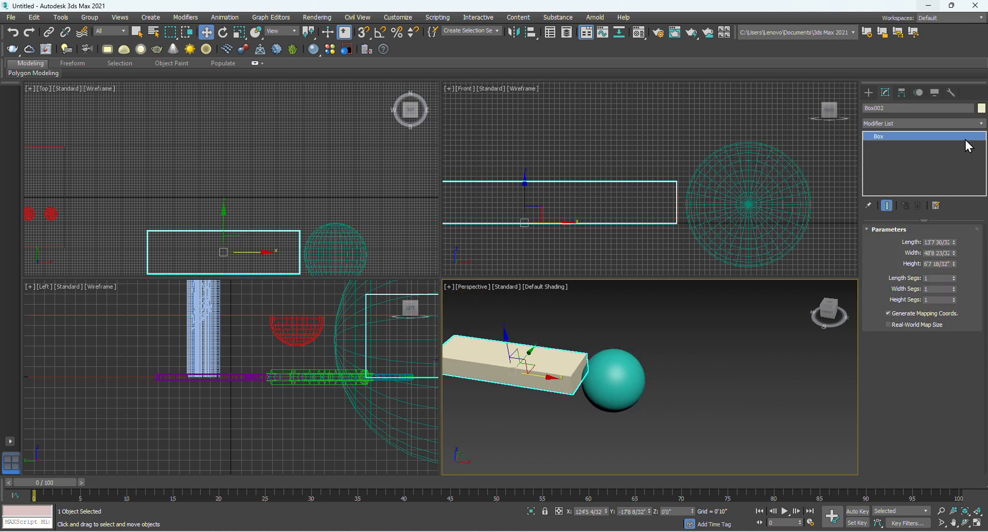
click(868, 92)
click(898, 123)
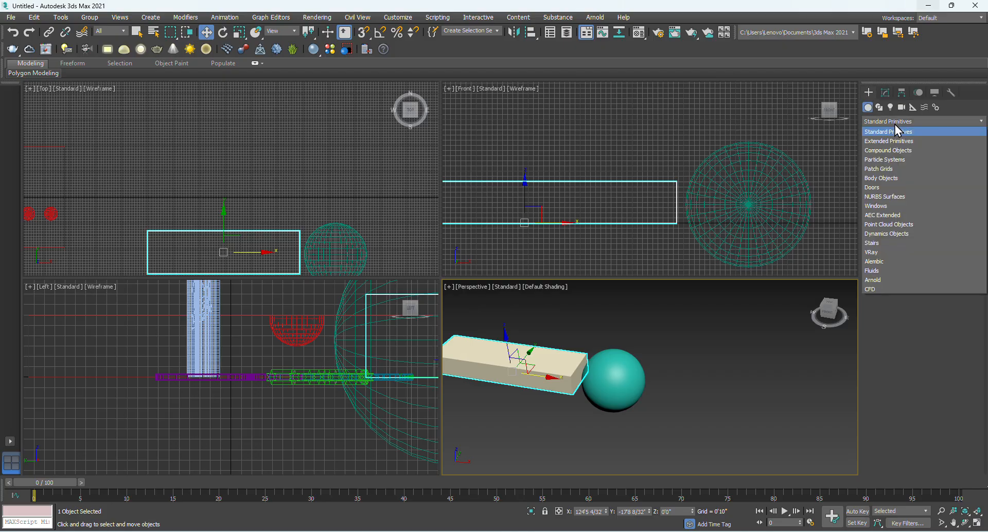
click(887, 150)
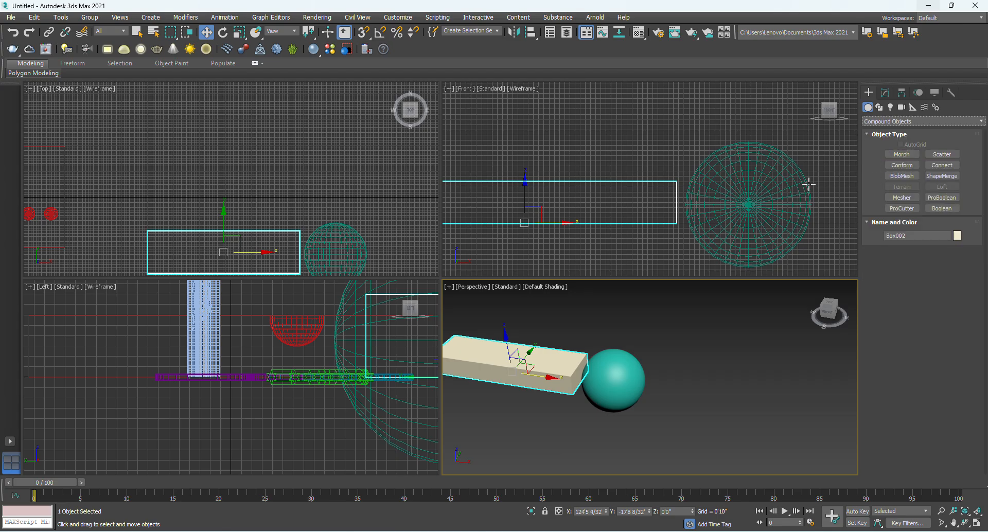
Create a Connect compound object from the box, using the separate sphere as the moved operand
click(943, 166)
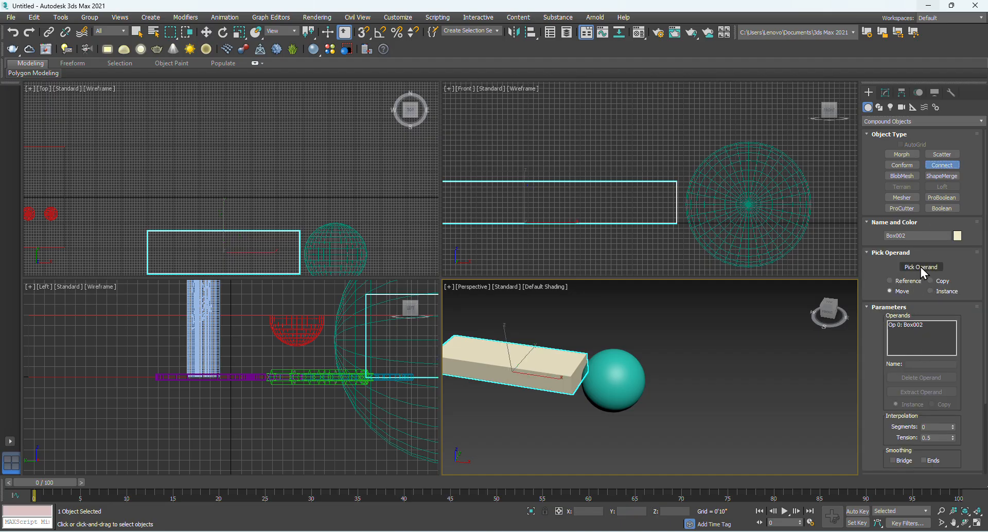
click(922, 267)
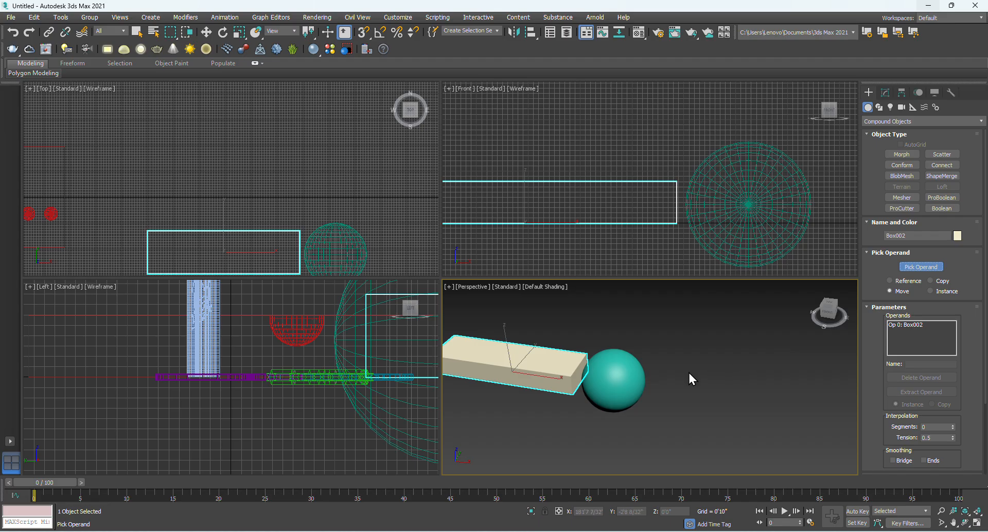
click(610, 375)
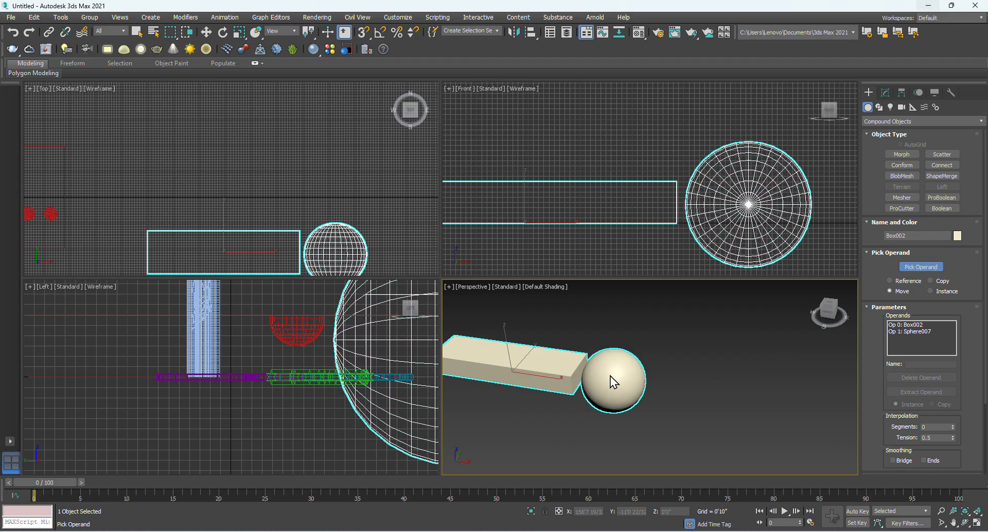
right_click(673, 337)
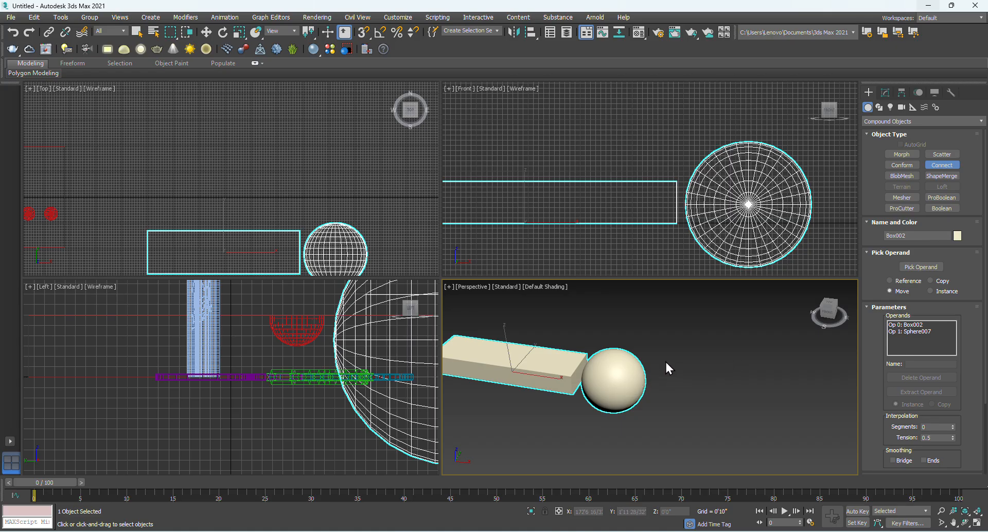
Undo adding the sphere as an operand of the box's Connect object
alt+middle_drag(633, 412, 664, 405)
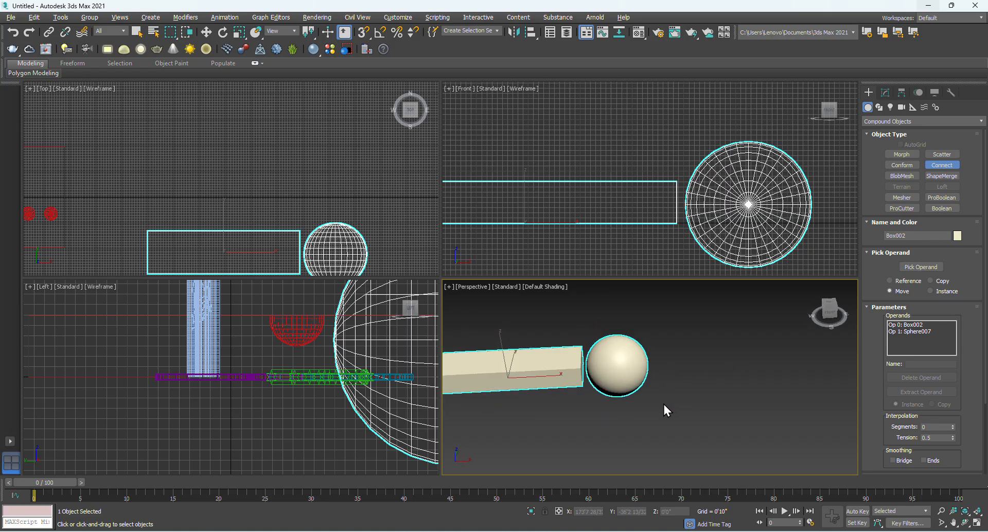
scroll(577, 367, up, 5)
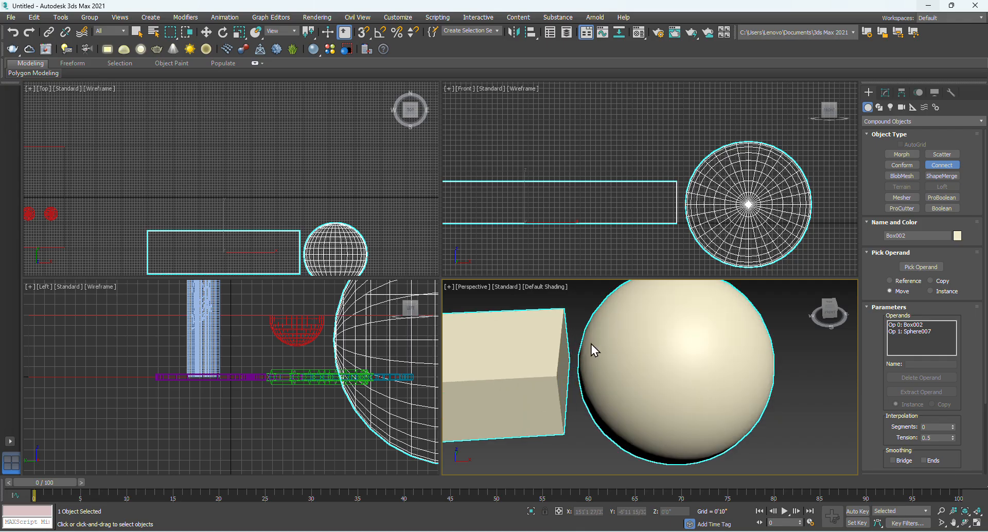
scroll(618, 346, down, 3)
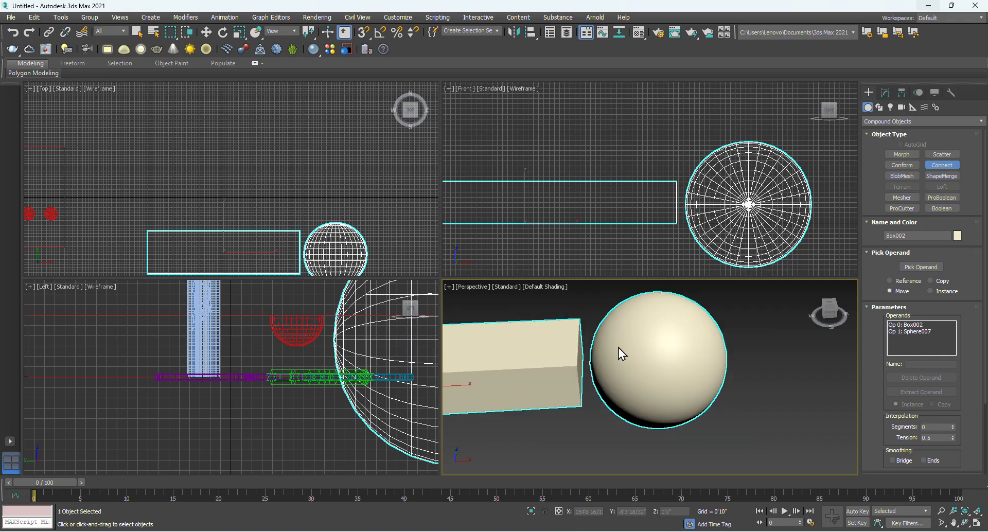
scroll(580, 380, down, 2)
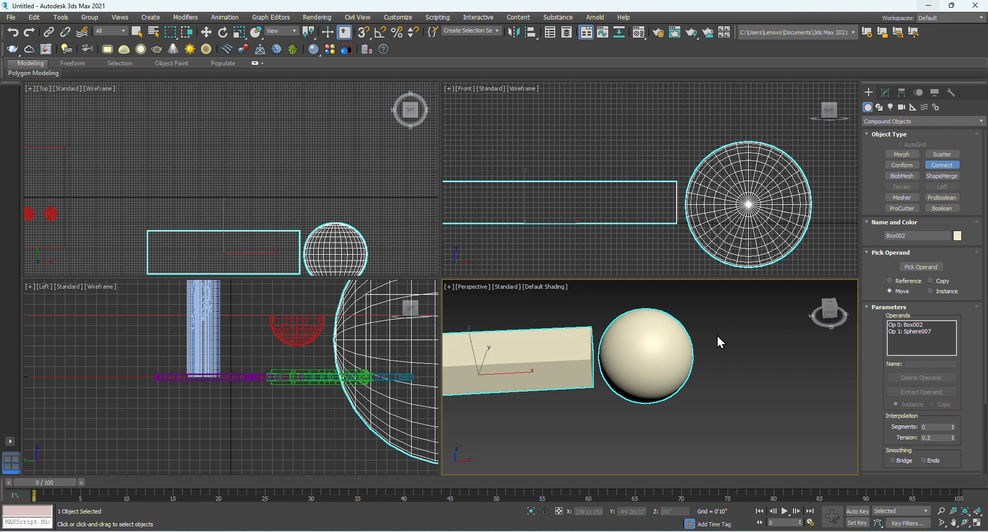
key(ctrl+z)
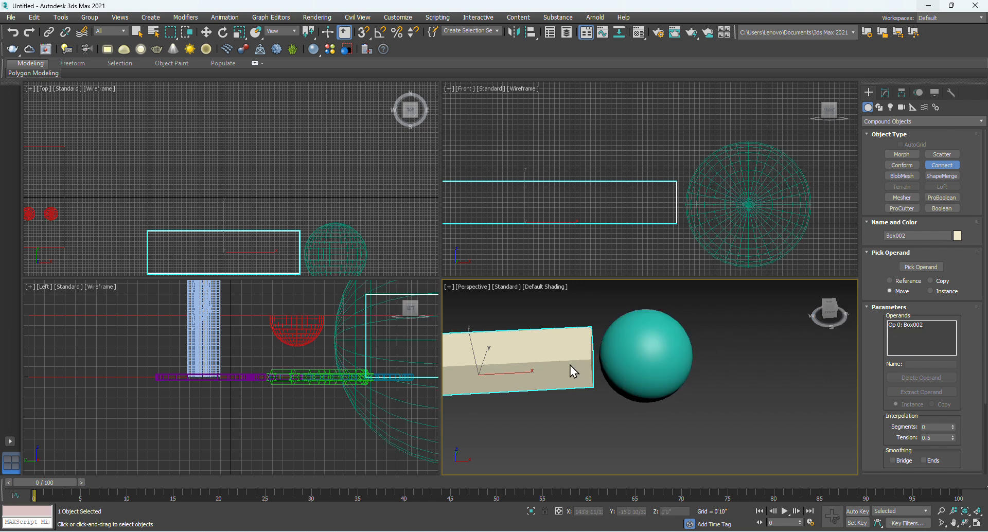
Move the box about 6'1" along X so its end penetrates the sphere
scroll(538, 325, down, 3)
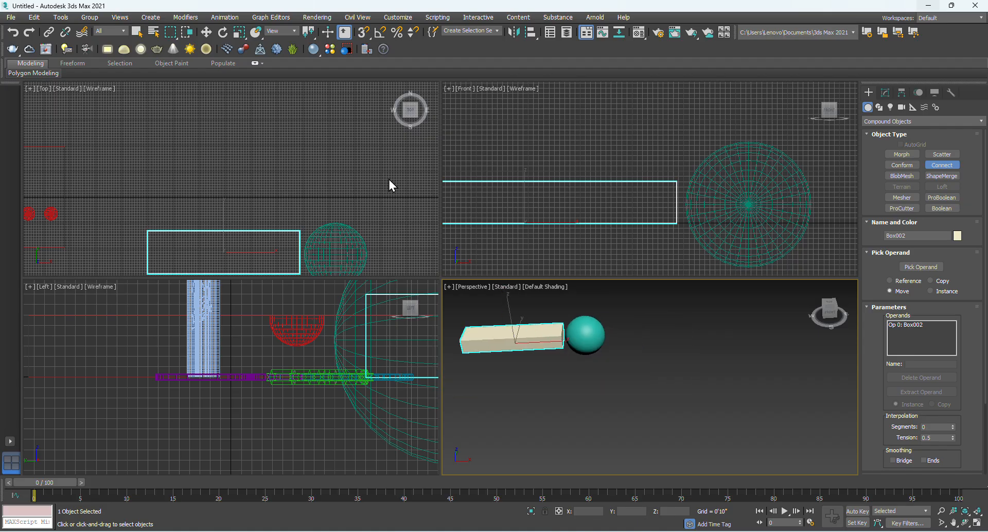
click(206, 32)
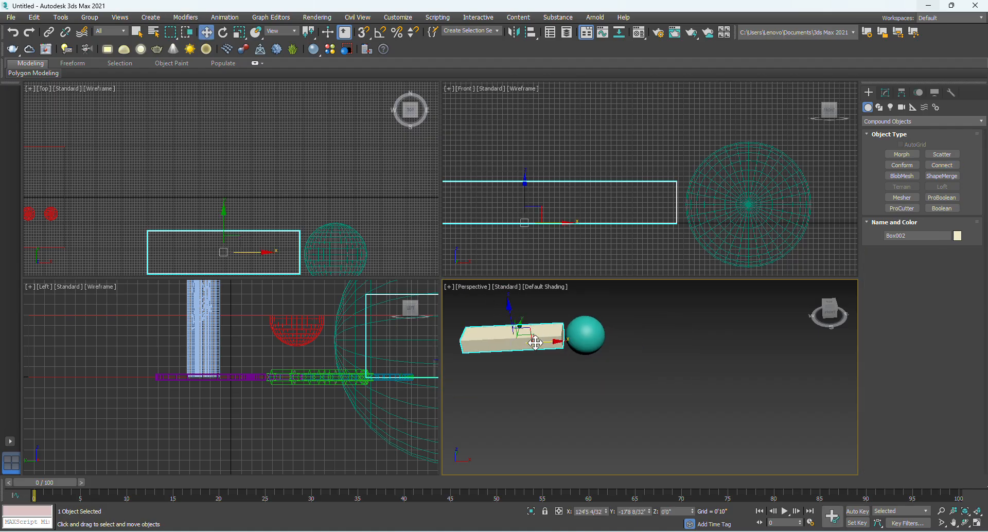
drag(536, 343, 548, 345)
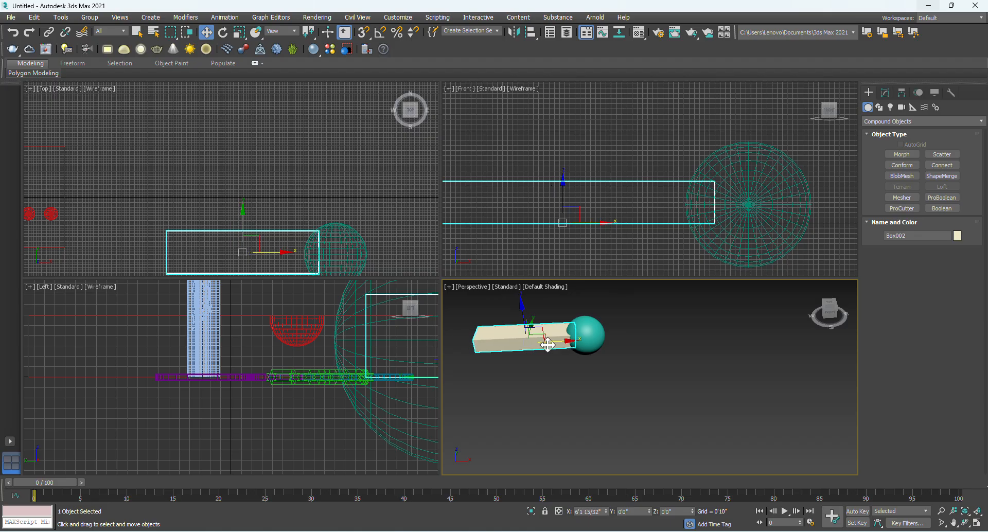
click(579, 392)
Apply the Connect compound to the box with the overlapping sphere as the moved operand, and end the operand picking
scroll(572, 335, up, 4)
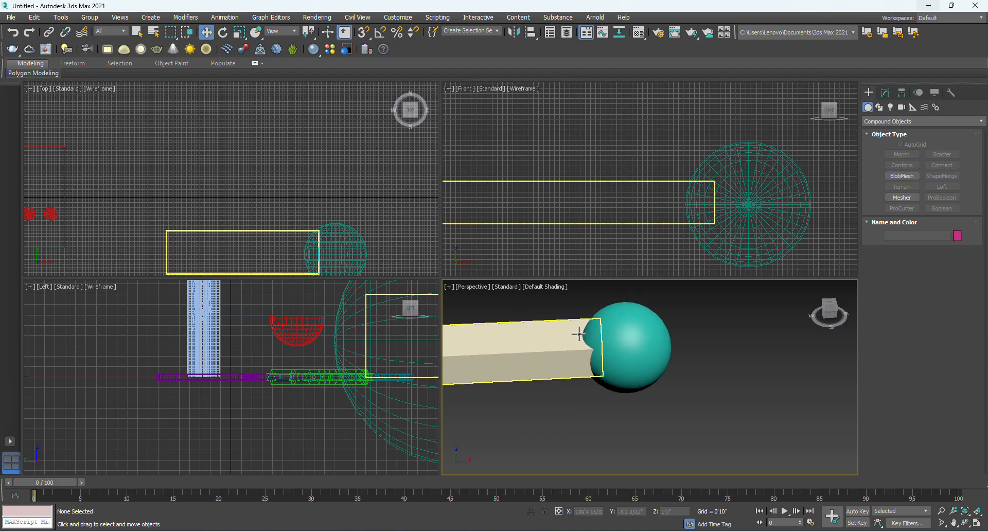
middle_drag(568, 323, 572, 366)
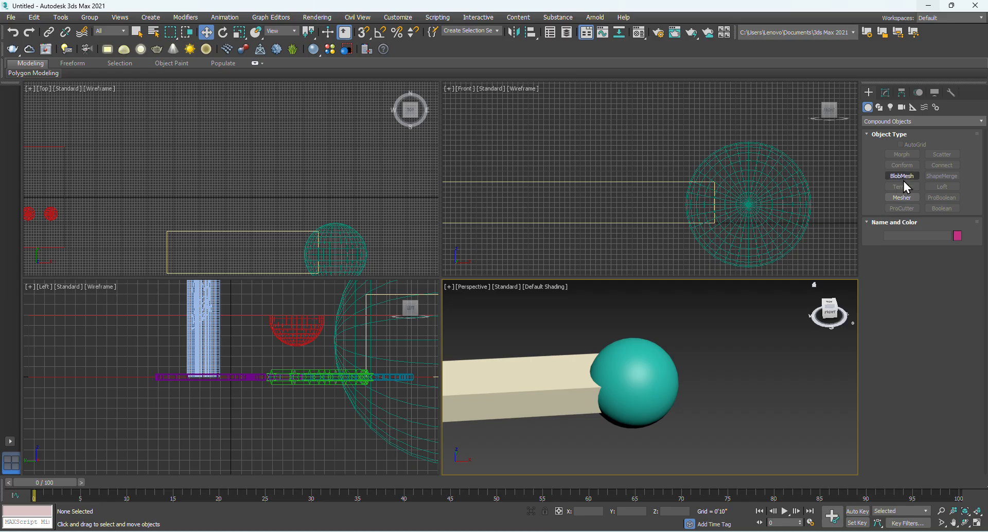
click(547, 393)
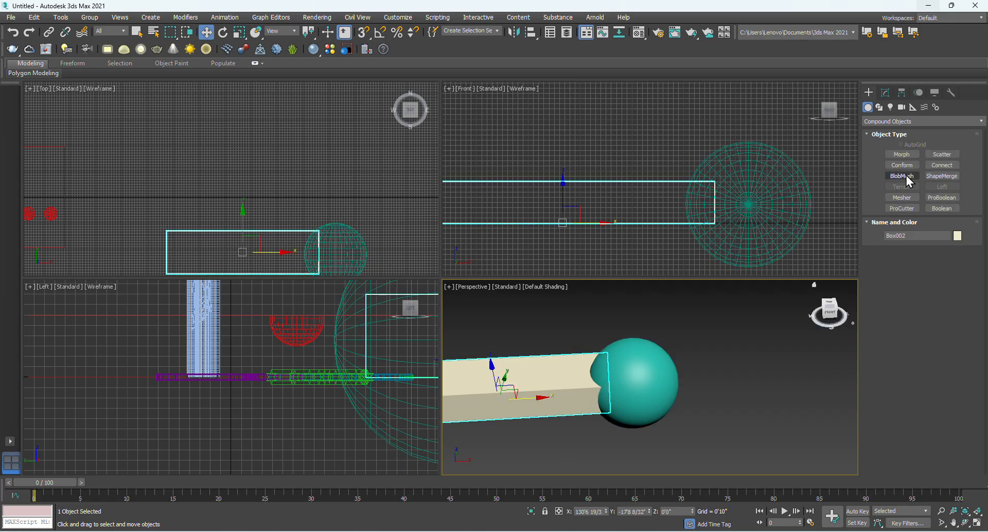
click(942, 165)
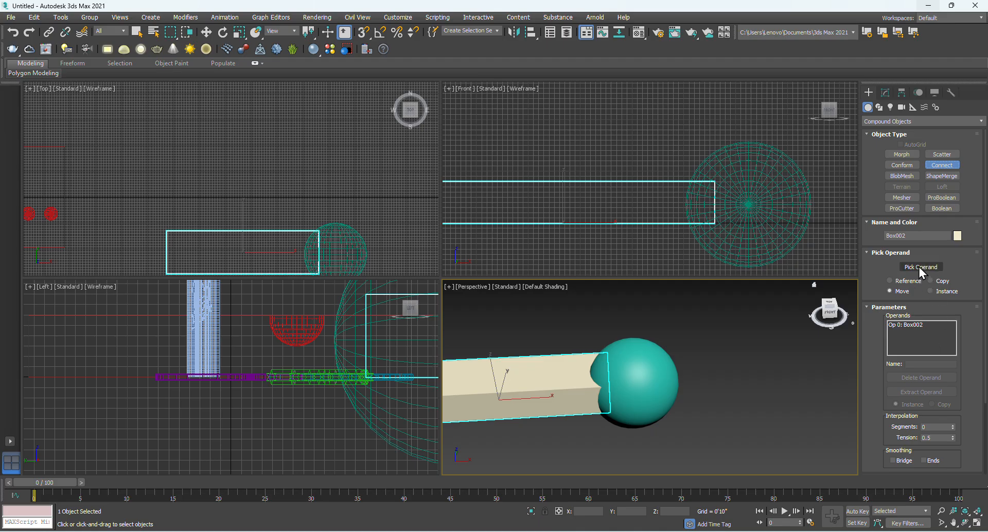
click(921, 267)
click(643, 378)
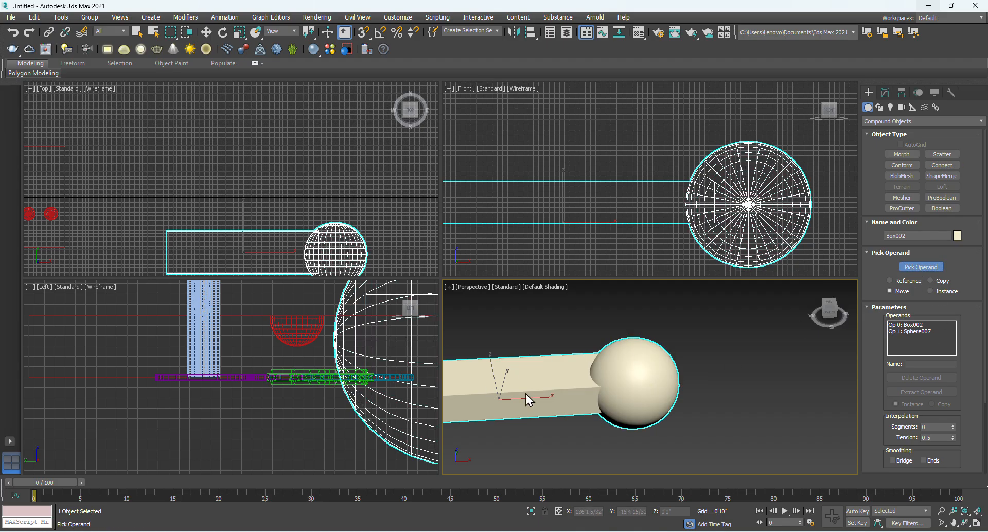
scroll(749, 362, down, 3)
scroll(652, 384, up, 4)
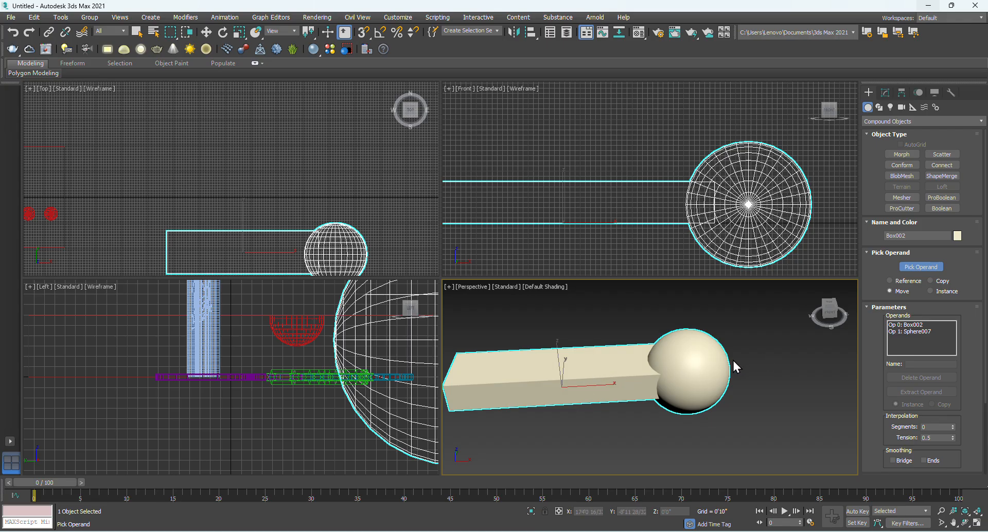
click(921, 271)
right_click(774, 382)
click(772, 382)
Add a Bend modifier to the connected box-and-sphere object and set its bend angle to 2.5
click(691, 379)
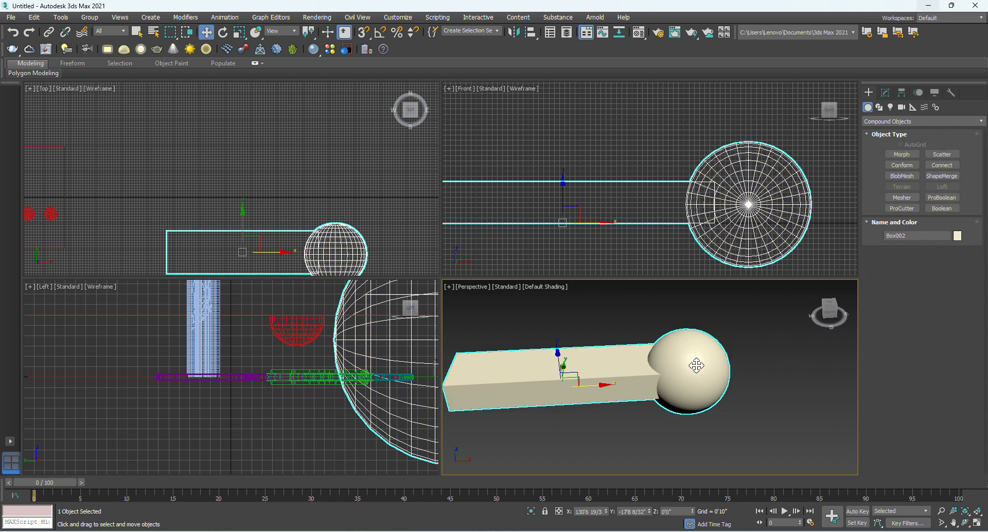
click(885, 94)
click(904, 124)
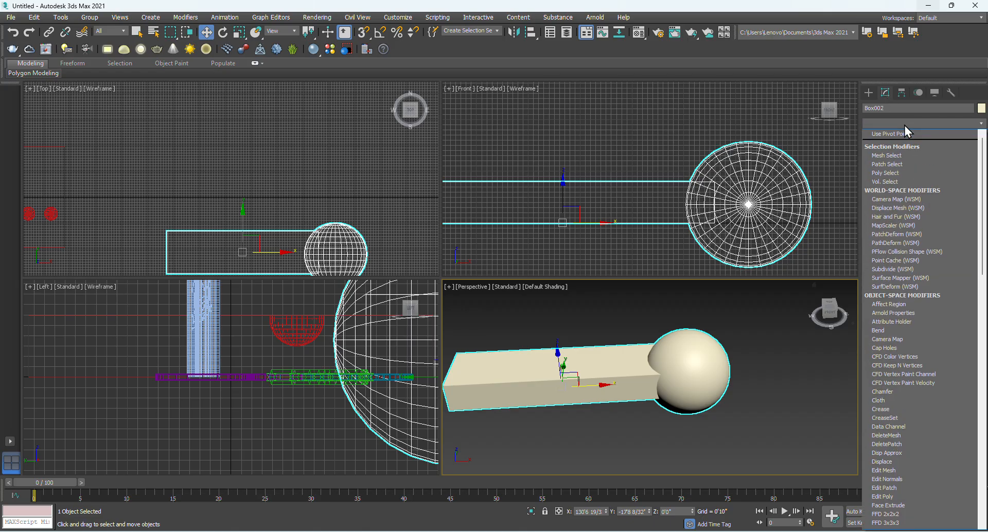
key(b)
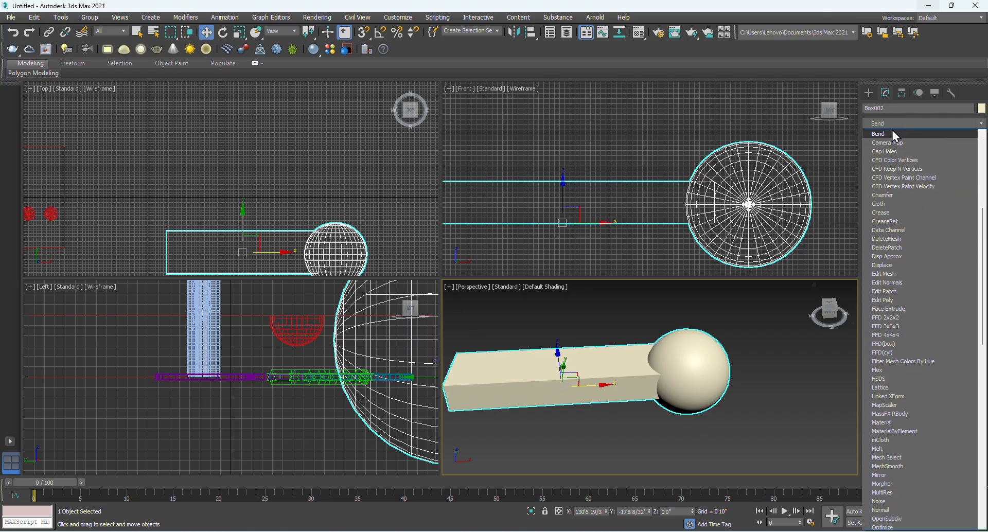
click(888, 135)
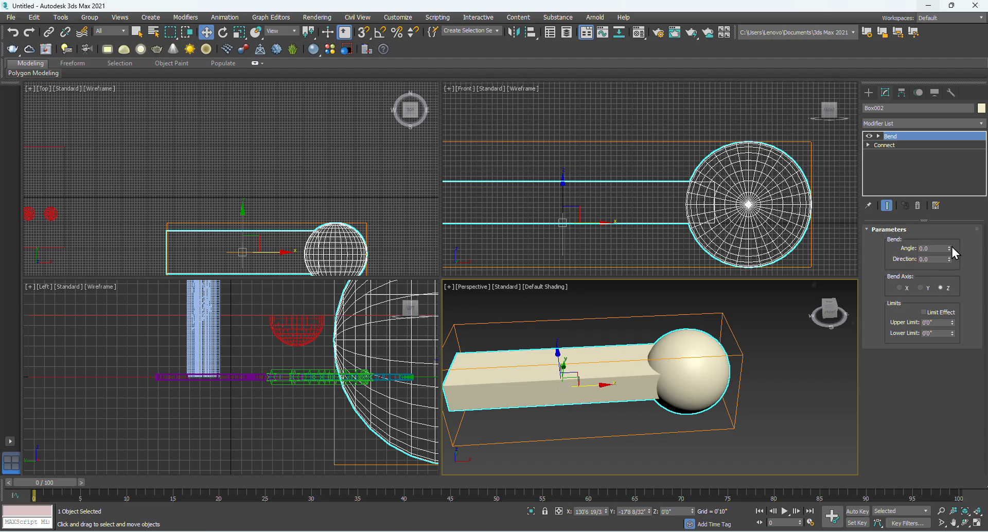
mouse_move(950, 247)
mouse_down()
mouse_move(950, 234)
mouse_move(949, 243)
mouse_up()
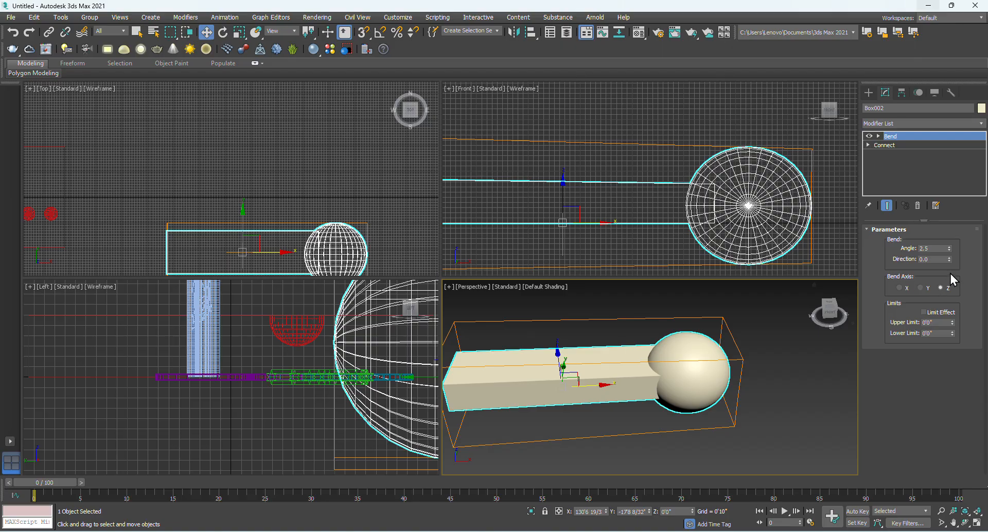
Try the Y bend axis, switch the bend to the X axis with an angle of 1.0, and deselect the object
click(919, 288)
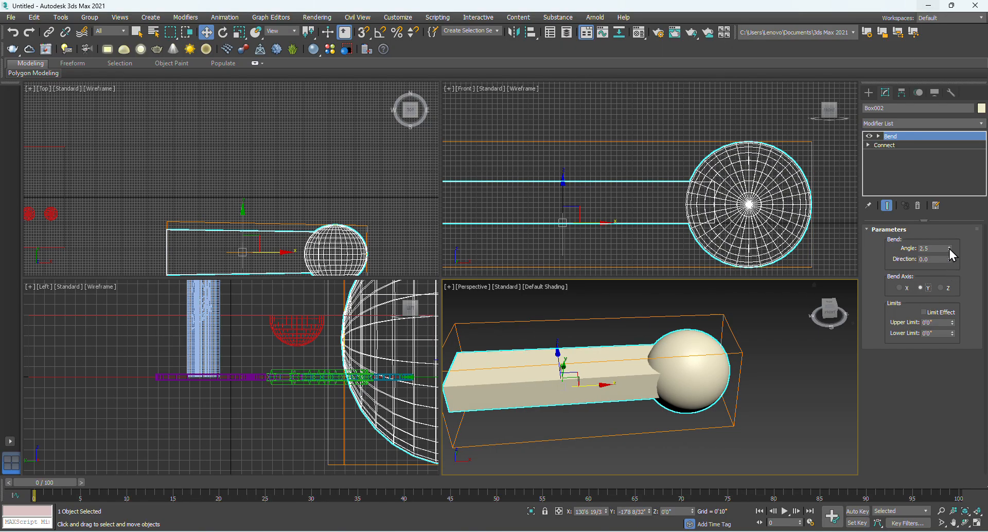
mouse_move(949, 249)
mouse_down()
mouse_move(946, 222)
mouse_move(948, 258)
mouse_move(923, 152)
mouse_move(939, 345)
mouse_move(949, 240)
mouse_up()
click(899, 288)
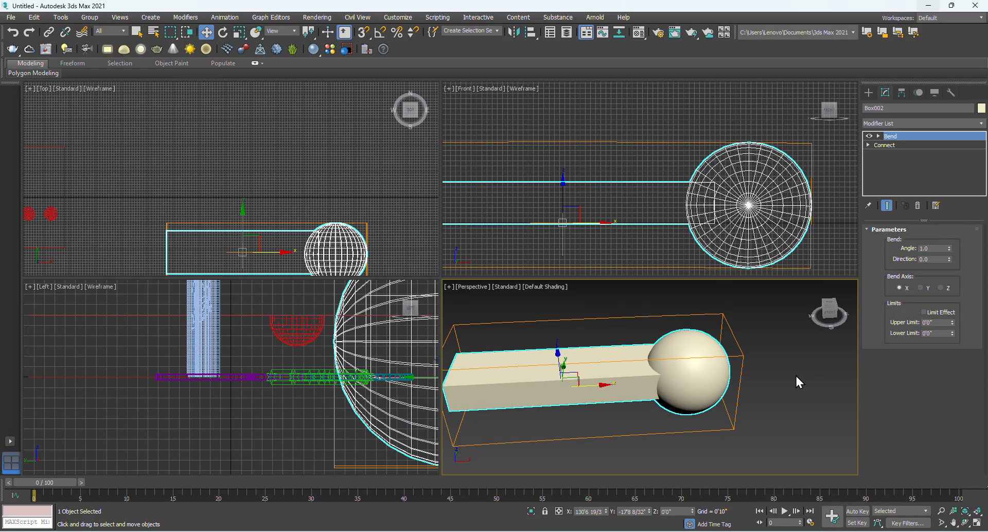
click(778, 385)
middle_drag(761, 392, 670, 399)
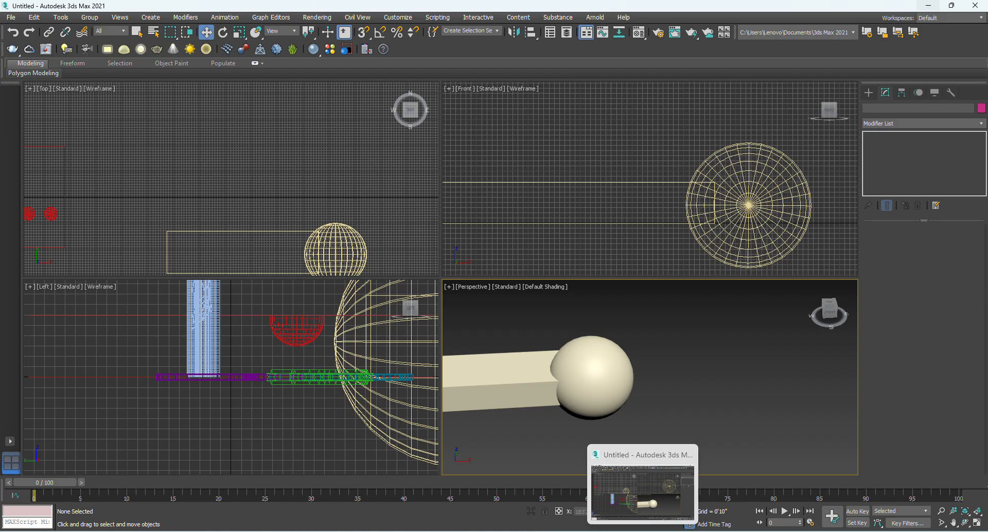
Check the modifier list in Notepad and return to 3ds Max with the Perspective viewport maximized
click(616, 512)
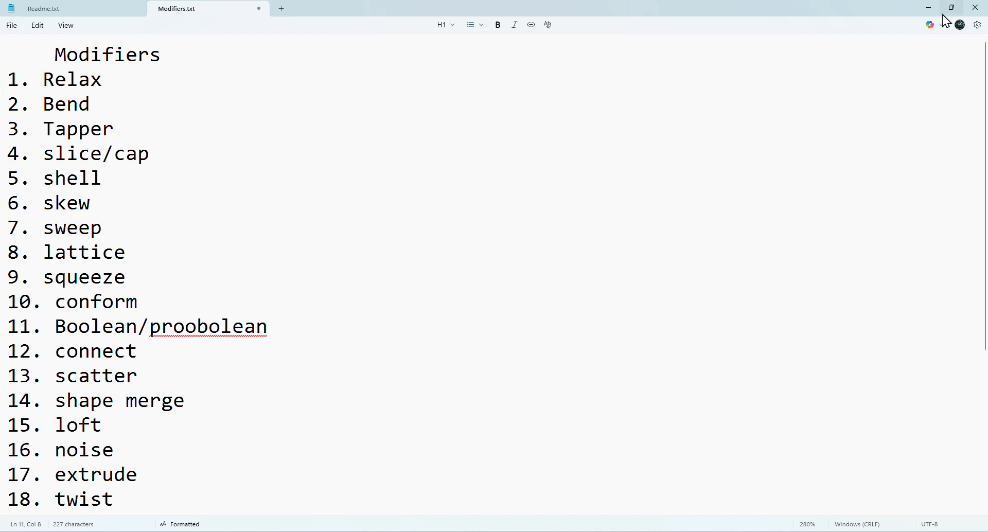
click(924, 11)
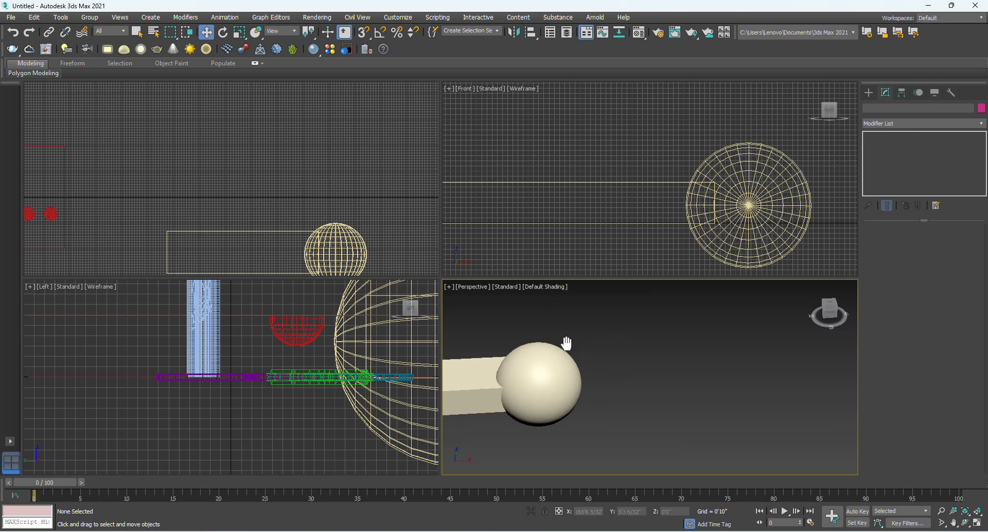
click(978, 523)
middle_drag(563, 358, 448, 341)
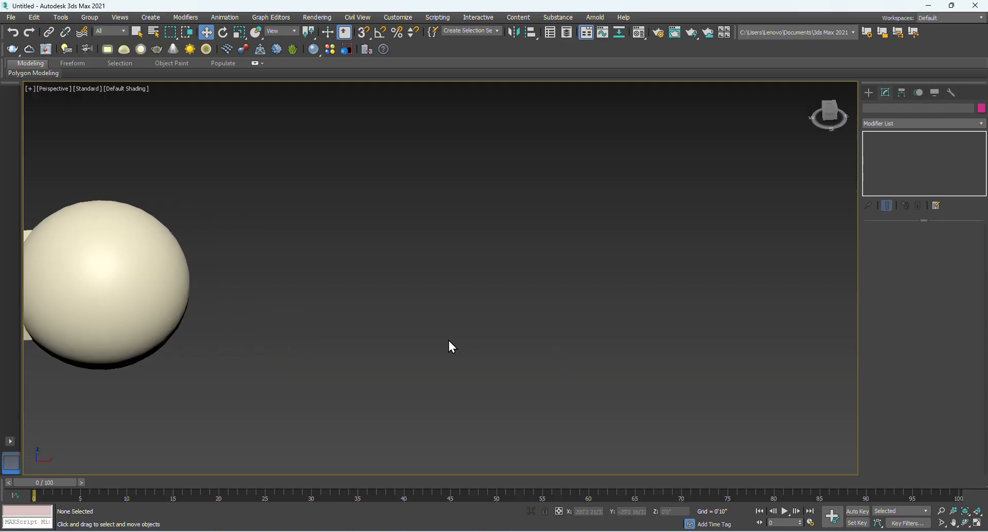
Create a plane about 46' long and 53' wide beside the sphere, with edged faces shown and 9 length and 9 width segments
click(869, 92)
click(884, 120)
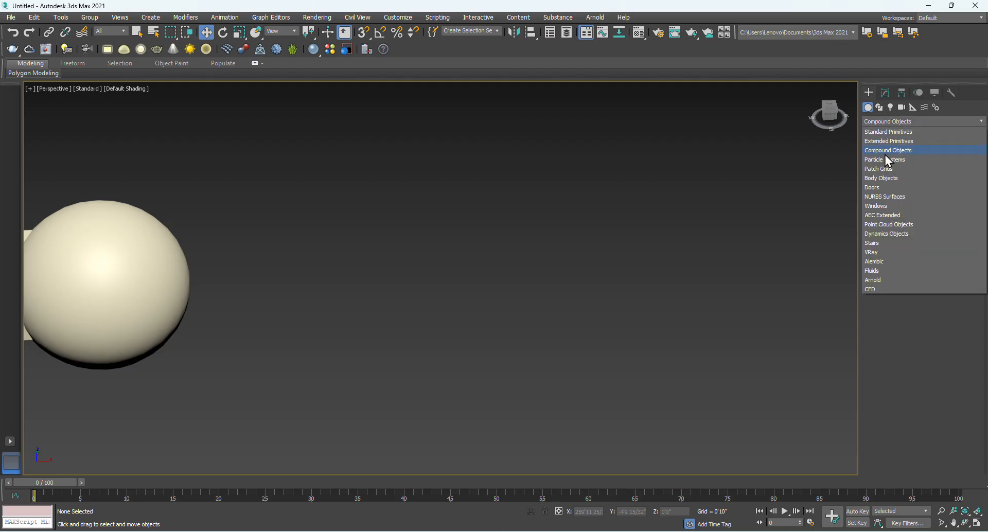
click(890, 133)
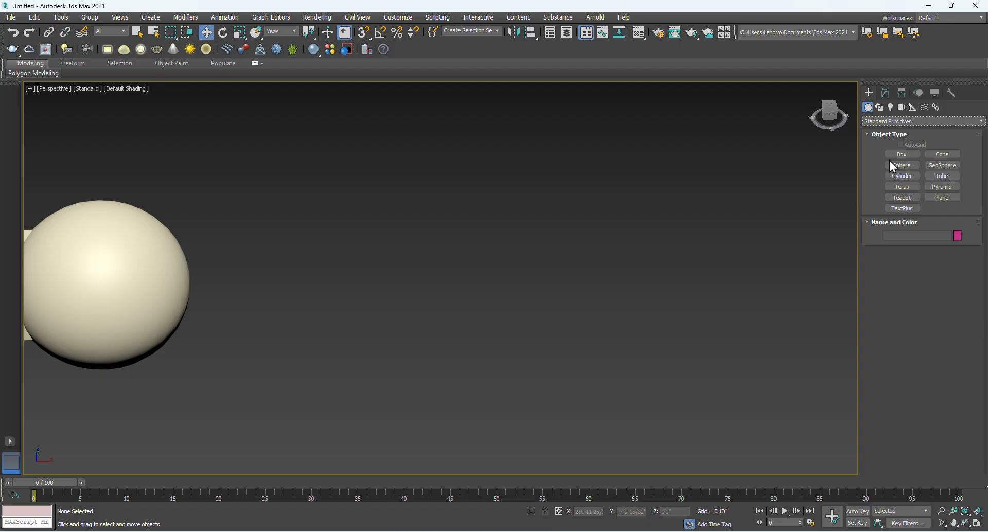
click(942, 198)
drag(701, 198, 325, 441)
key(F4)
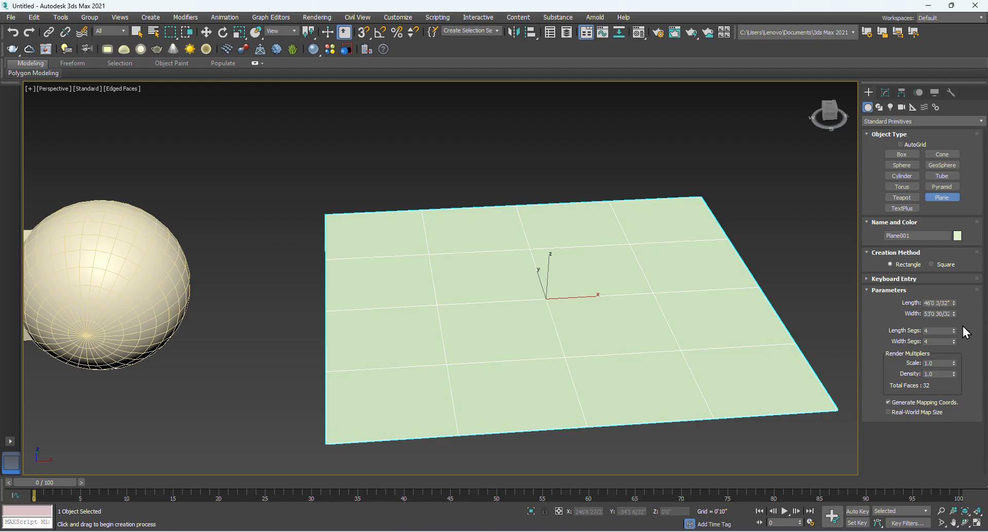
drag(952, 329, 953, 330)
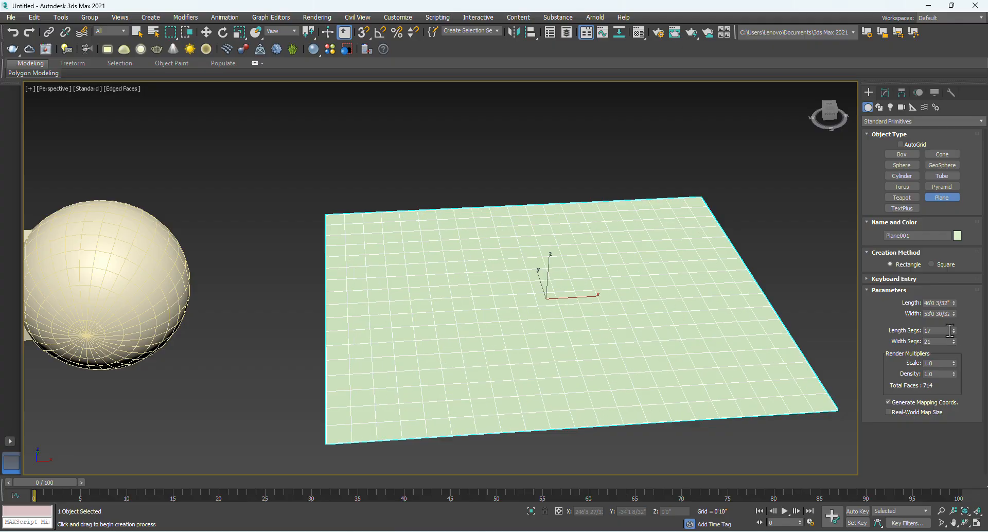
drag(954, 333, 954, 348)
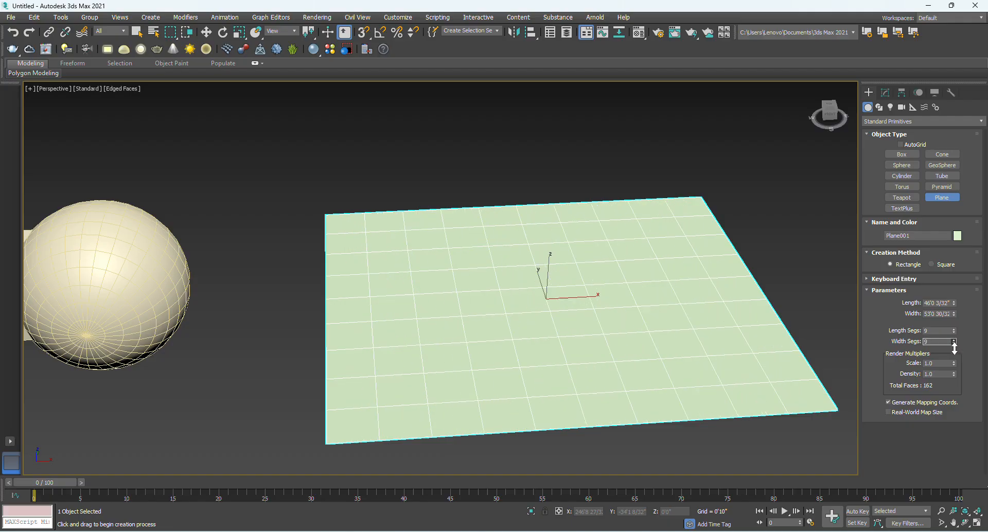
Create a small sphere beside the plane and finish by selecting the plane
middle_drag(690, 322, 624, 311)
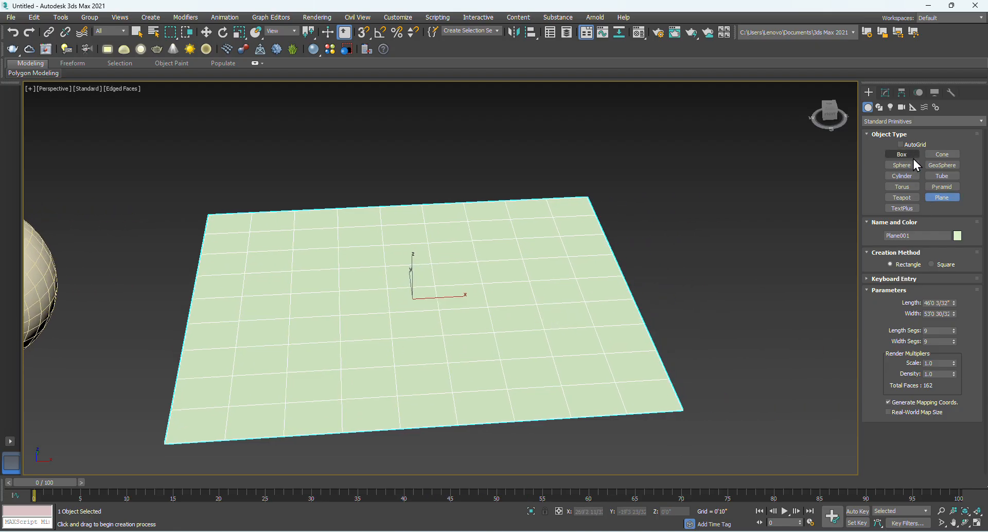
click(902, 164)
drag(730, 309, 737, 310)
right_click(770, 317)
click(743, 344)
middle_drag(713, 346, 665, 336)
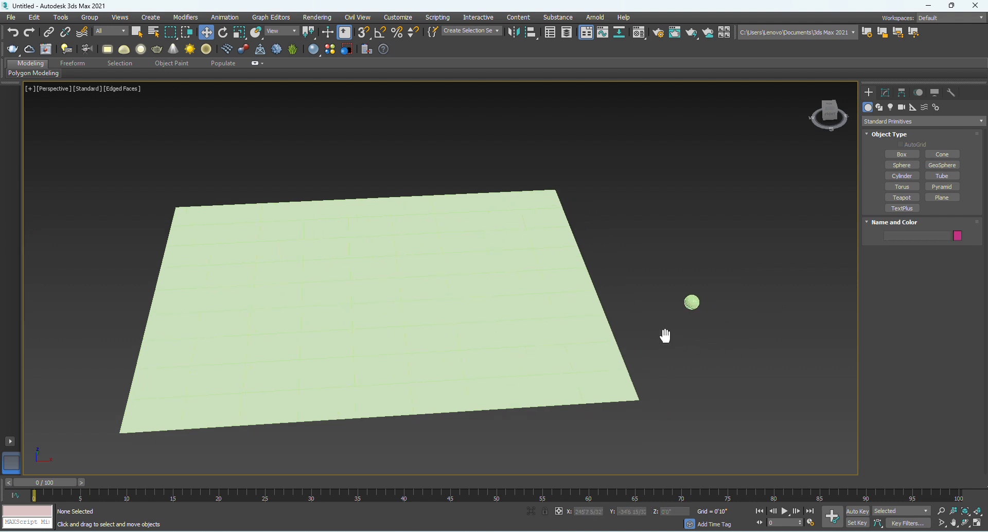
click(581, 311)
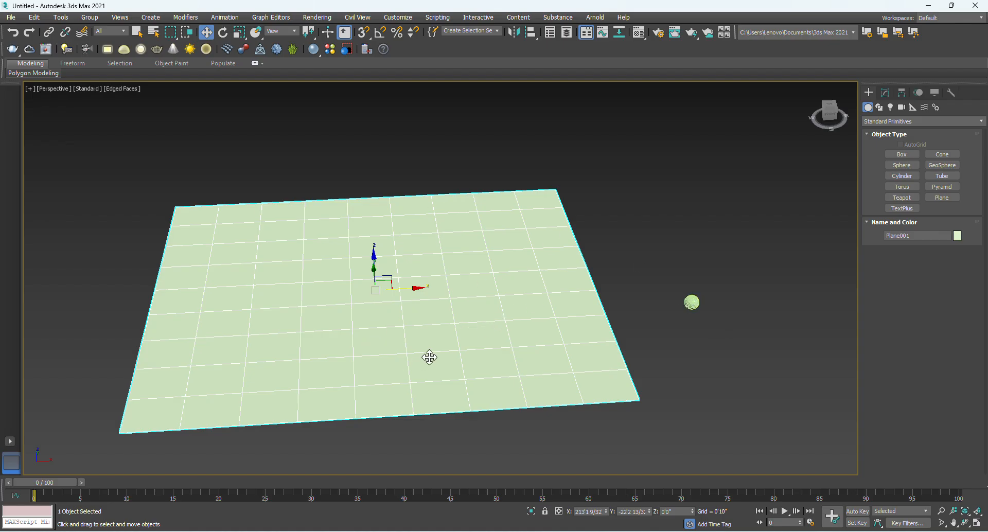
Create a Scatter compound object from the small sphere, using the plane as the instanced distribution object
click(692, 304)
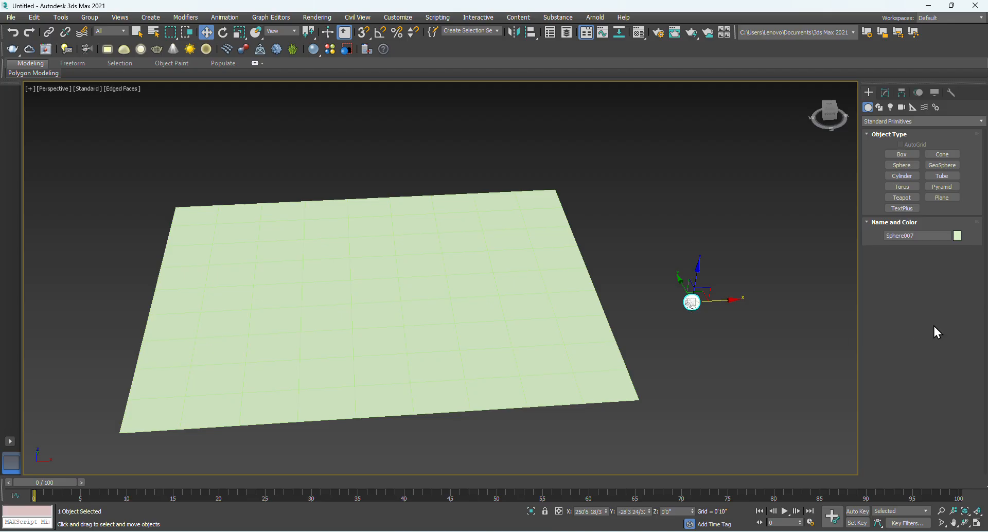
click(890, 121)
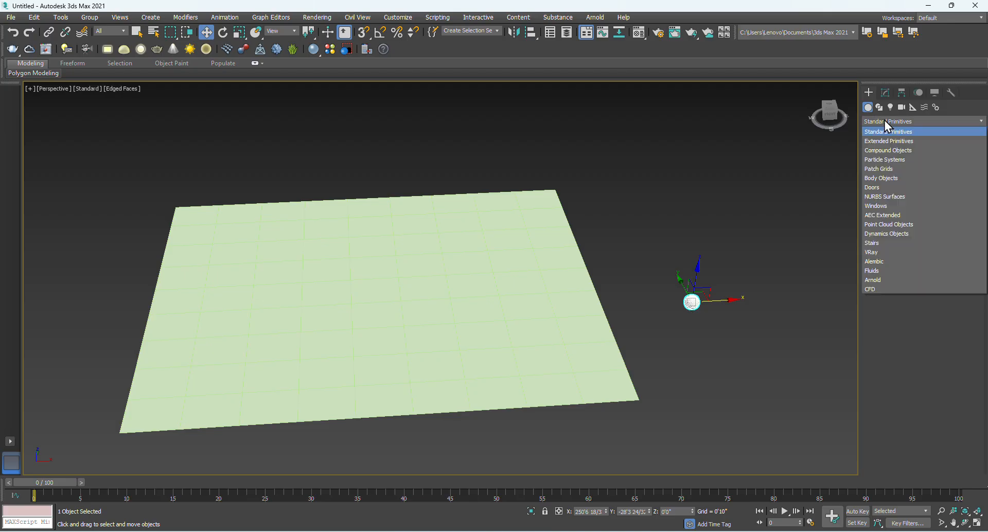
click(883, 150)
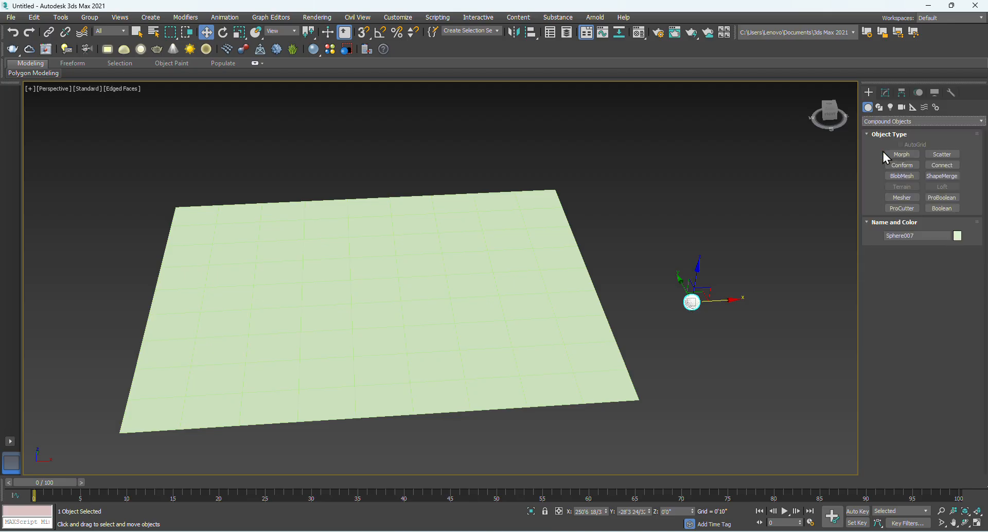
click(944, 156)
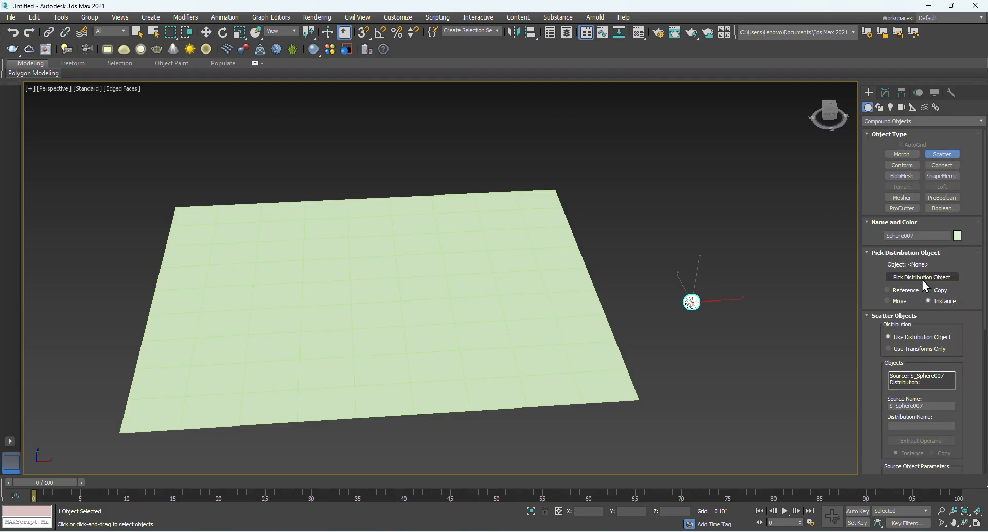
click(912, 278)
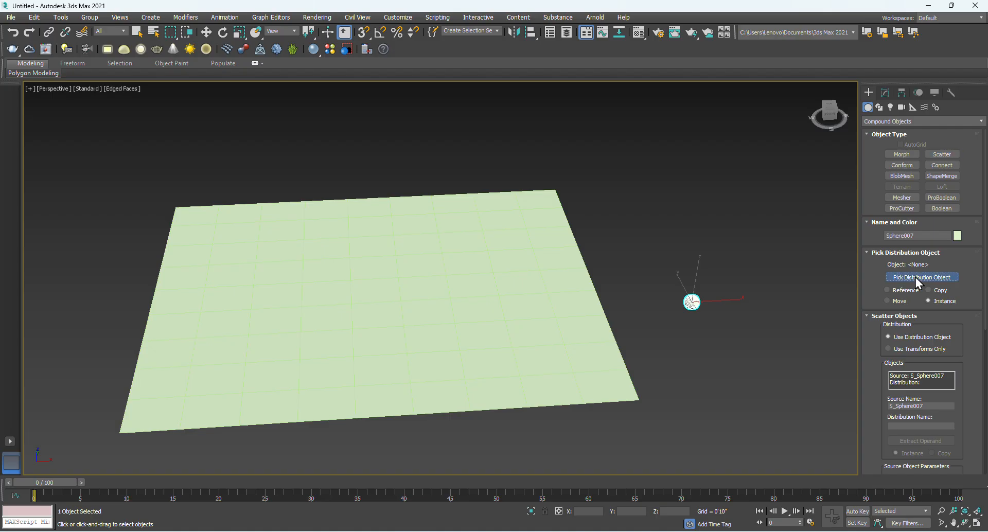
click(509, 322)
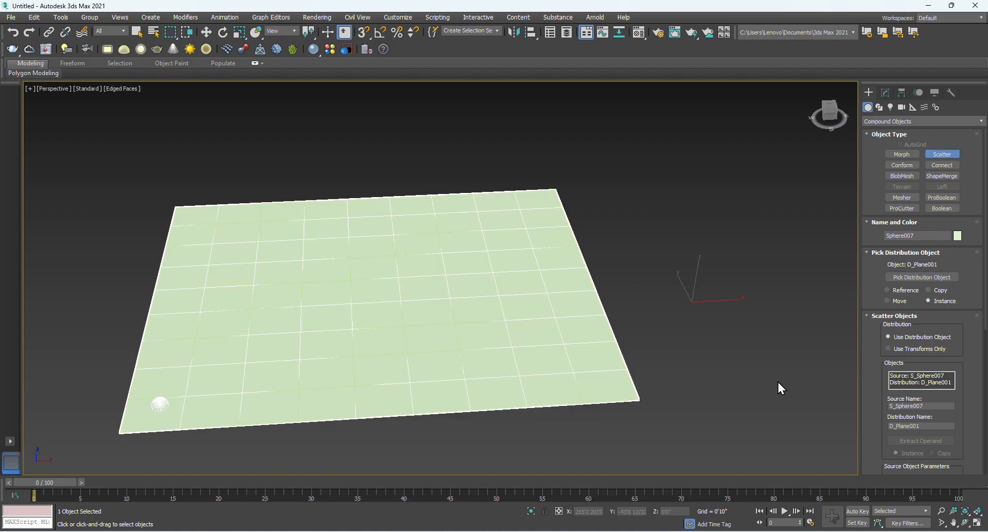
Set the number of scattered sphere duplicates on the plane to 43
drag(984, 323, 971, 414)
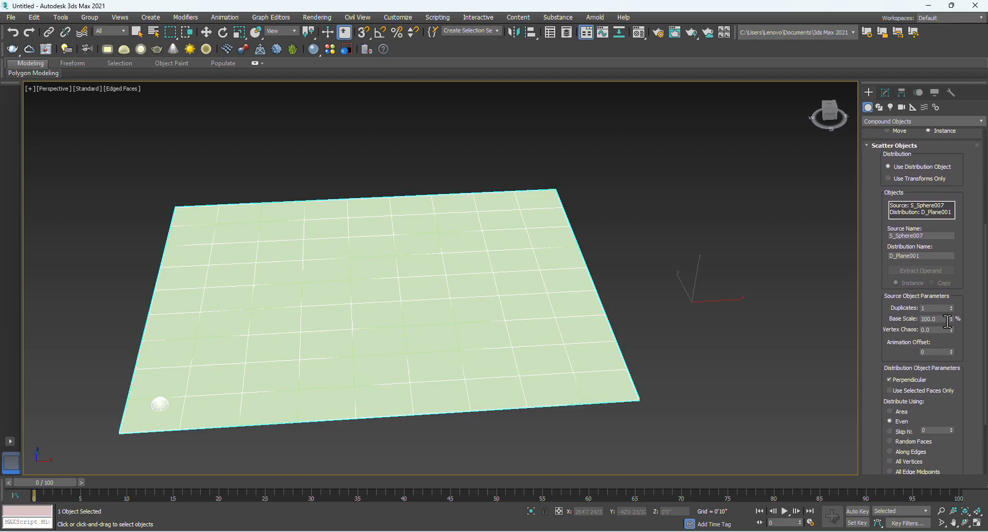
drag(952, 313, 954, 272)
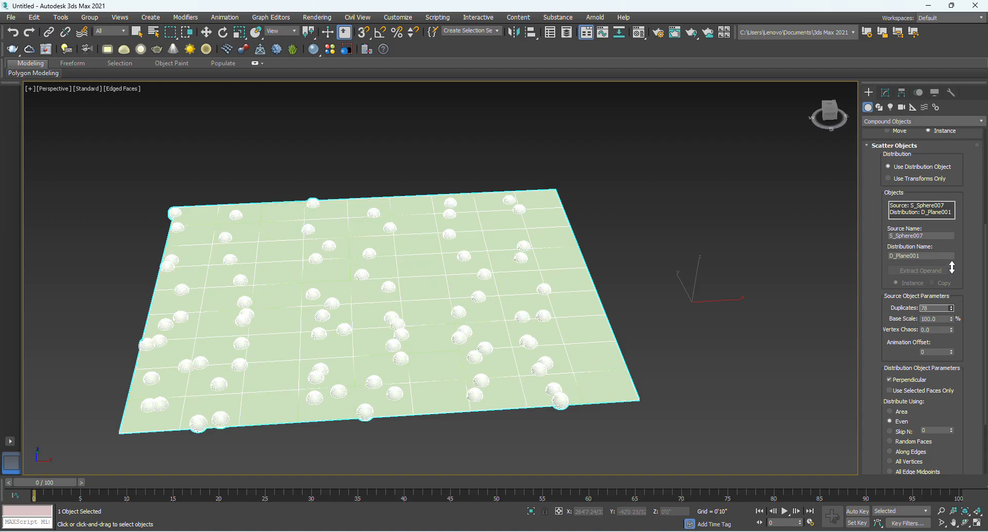
right_click(952, 312)
drag(954, 314, 950, 291)
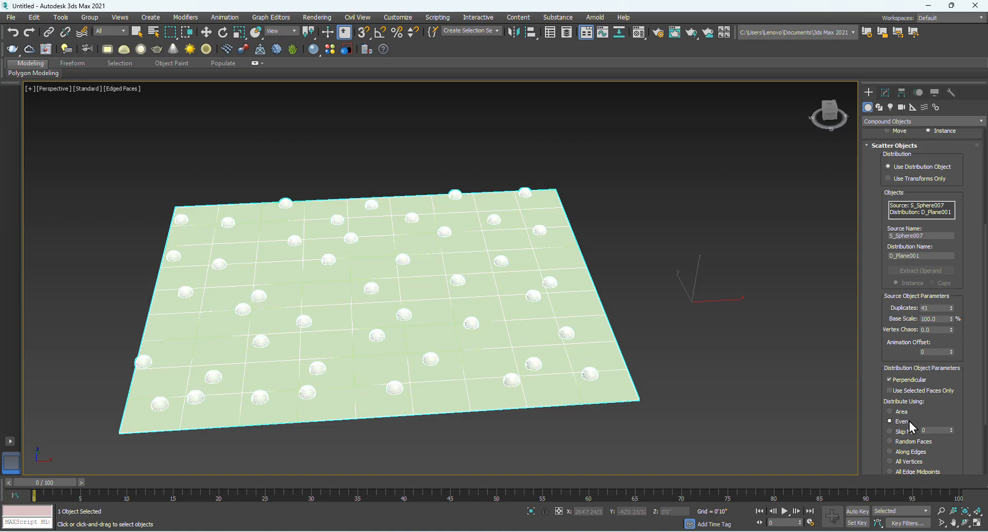
Try distributing the spheres along edges, at all vertices and at all face centers of the plane
scroll(926, 460, down, 2)
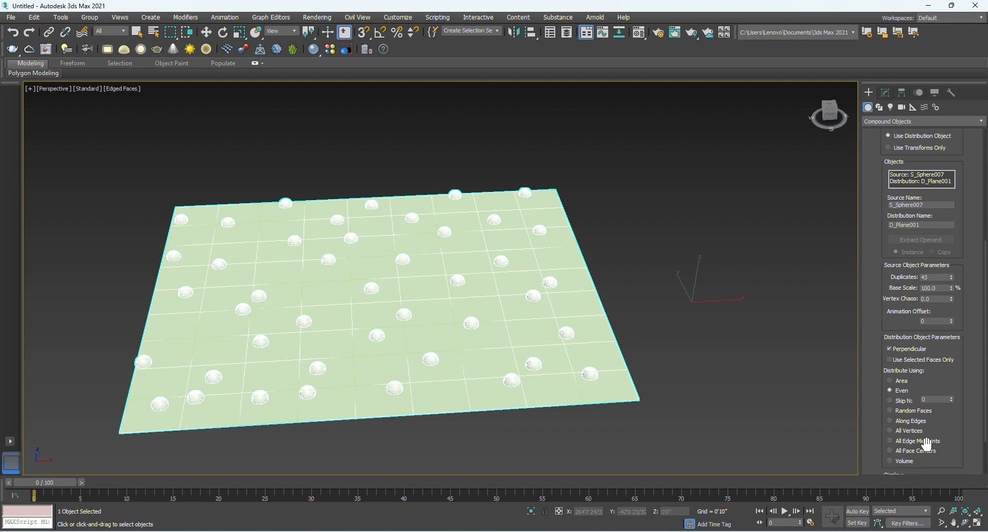
click(890, 420)
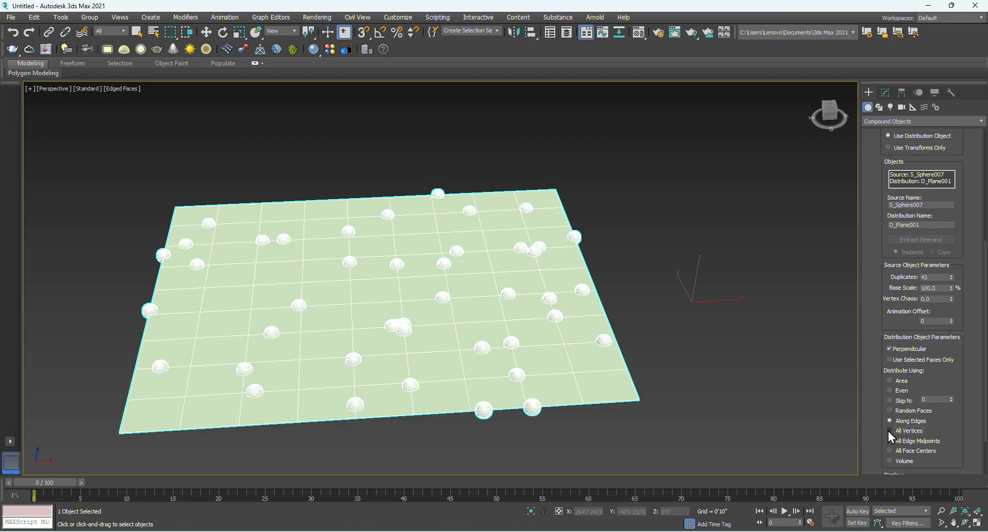
click(889, 432)
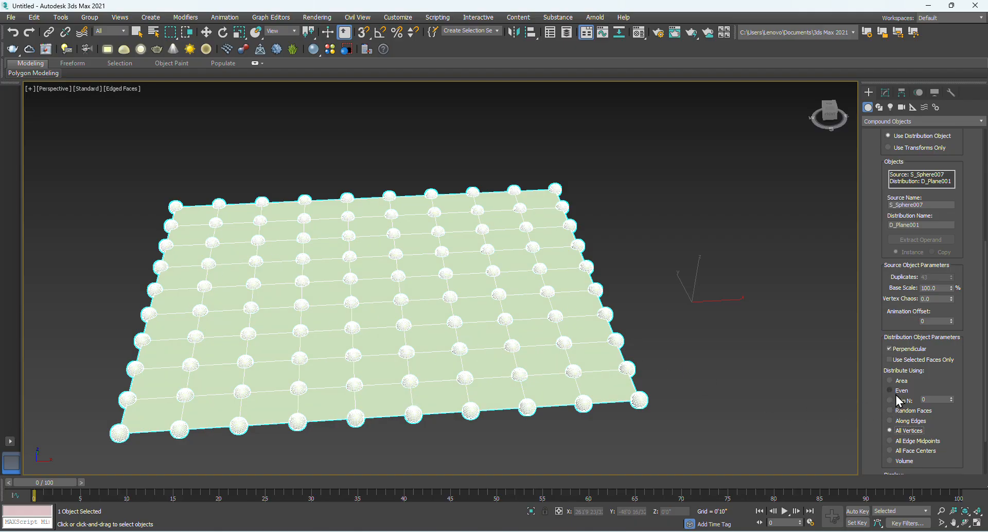
click(890, 451)
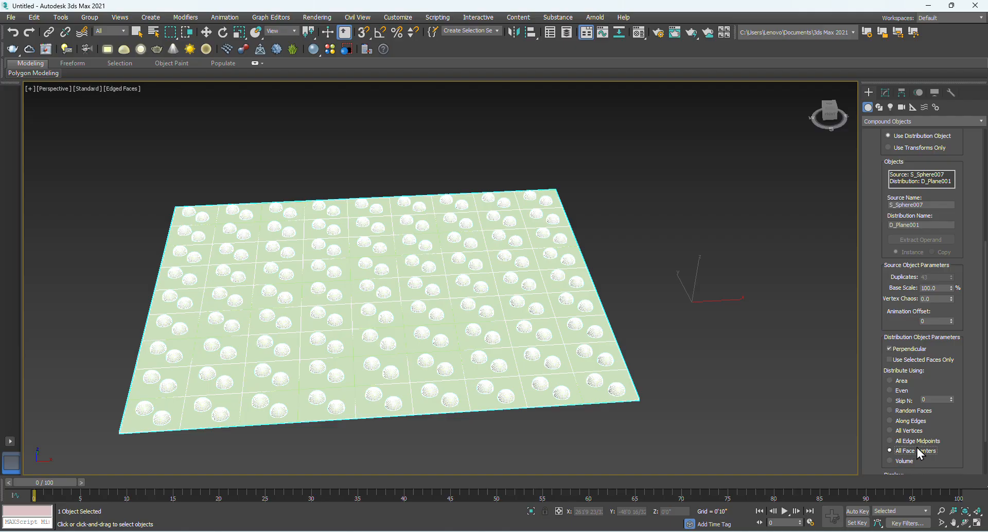
Distribute the spheres at all edge midpoints of the plane and deselect the scatter object
click(889, 441)
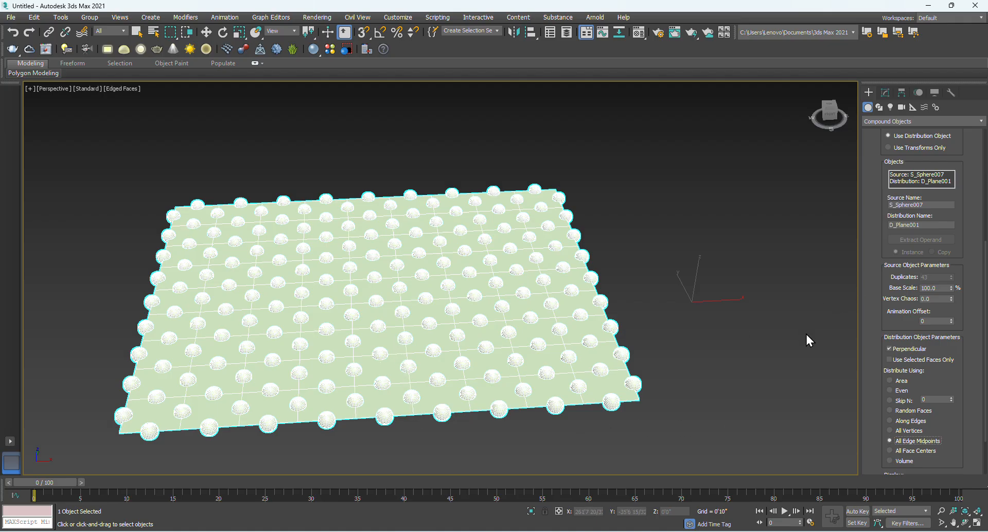
key(w)
click(668, 252)
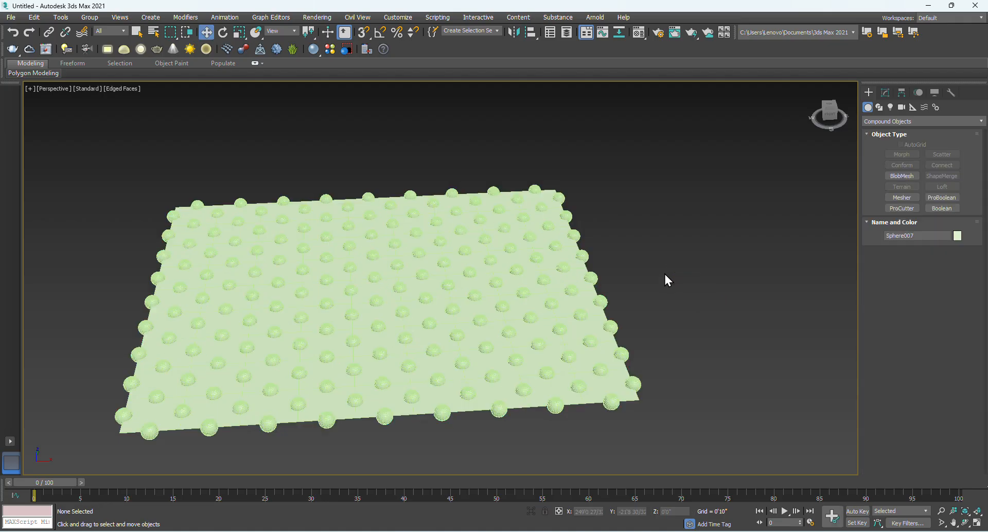
middle_drag(677, 309, 641, 303)
scroll(677, 311, down, 5)
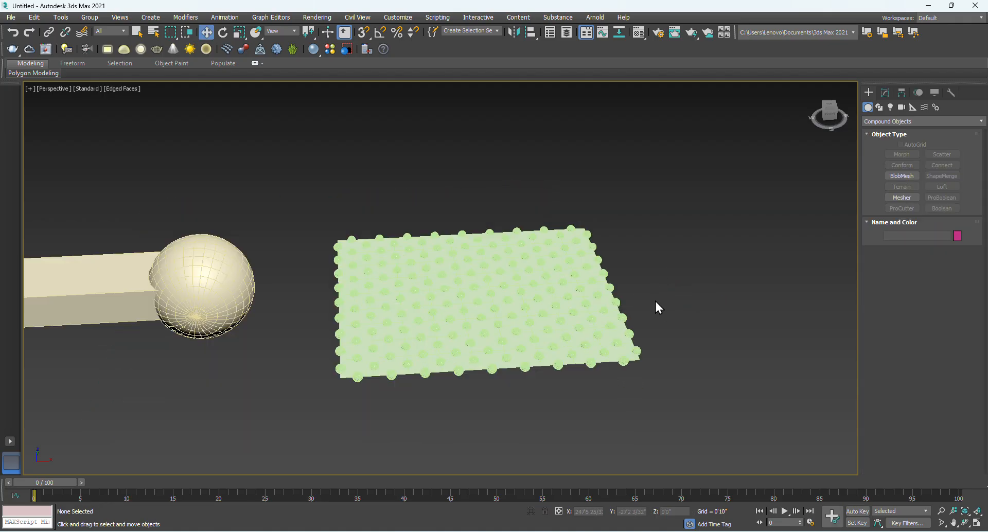
Select the scatter object and add a Bend modifier to it
click(522, 334)
click(764, 276)
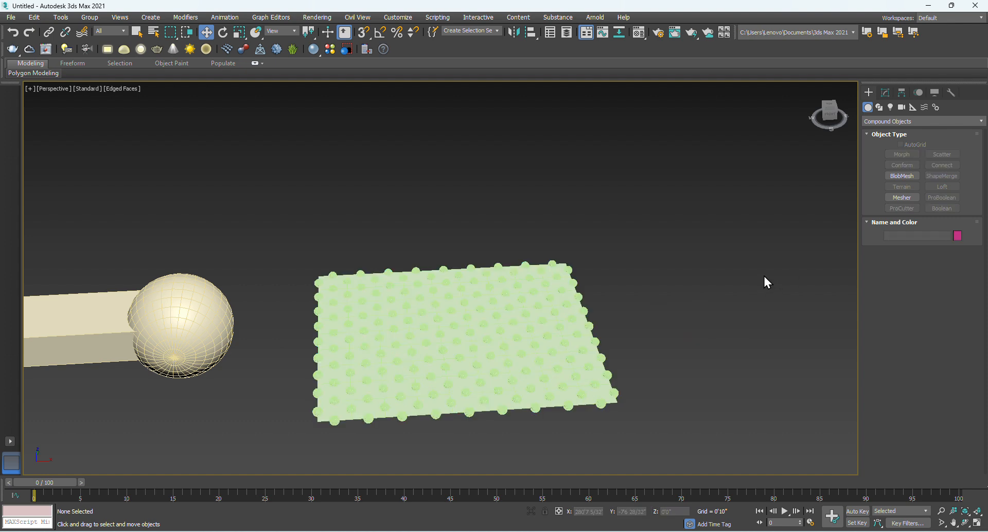
click(576, 314)
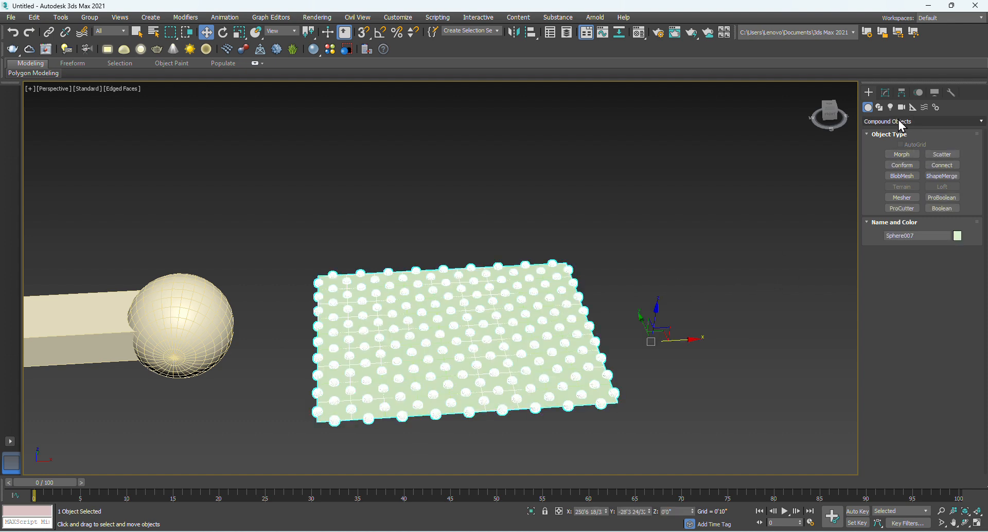
click(885, 94)
click(906, 125)
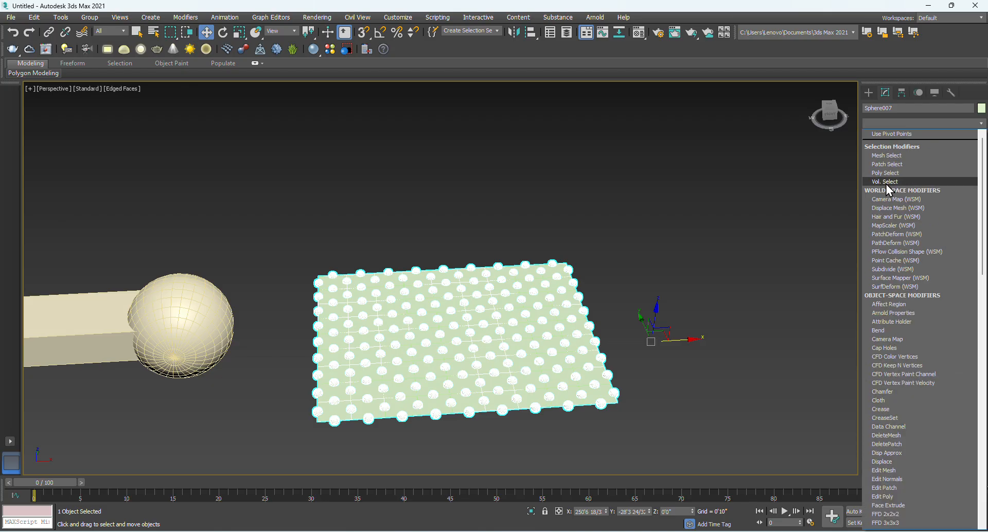
scroll(882, 228, down, 8)
click(892, 136)
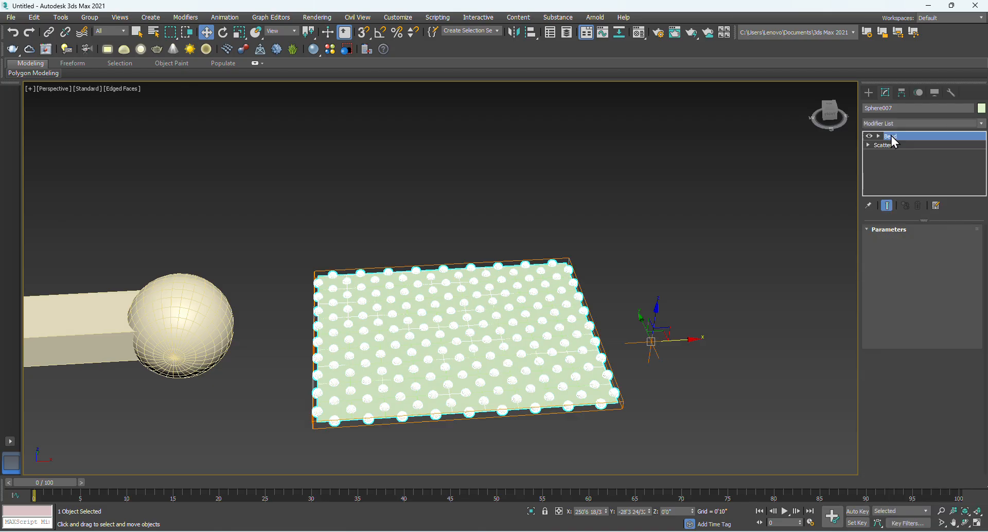
Bend the scatter object by an angle of -41 with X as the bend axis and deselect it
drag(950, 248, 940, 290)
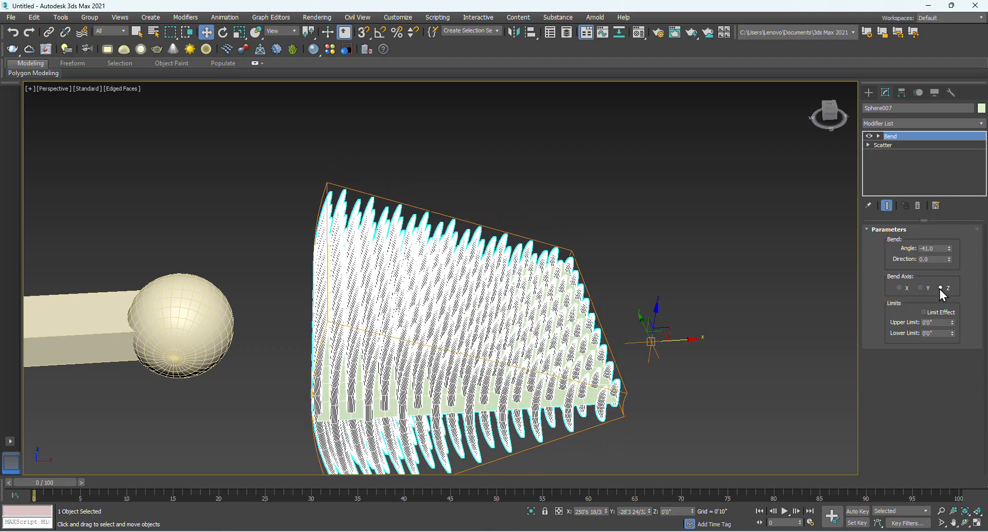
click(921, 288)
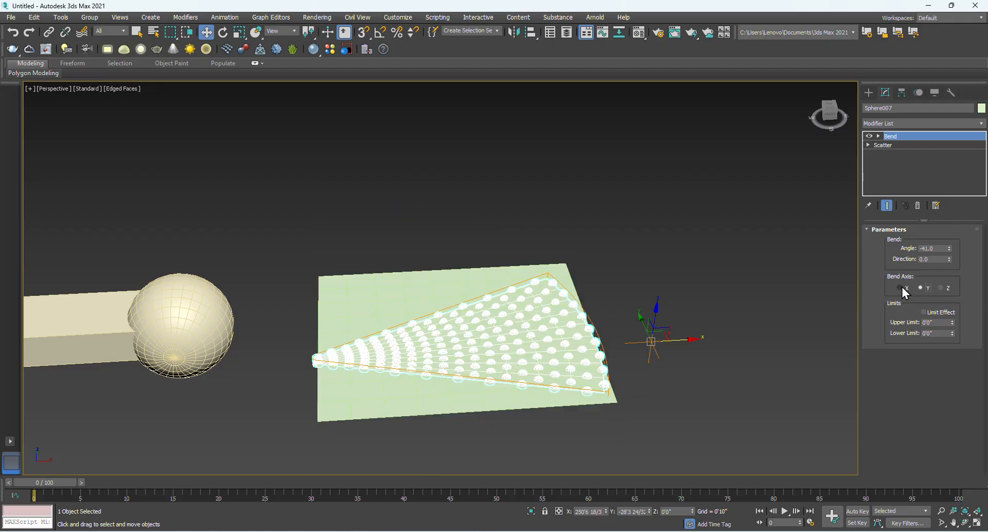
click(902, 287)
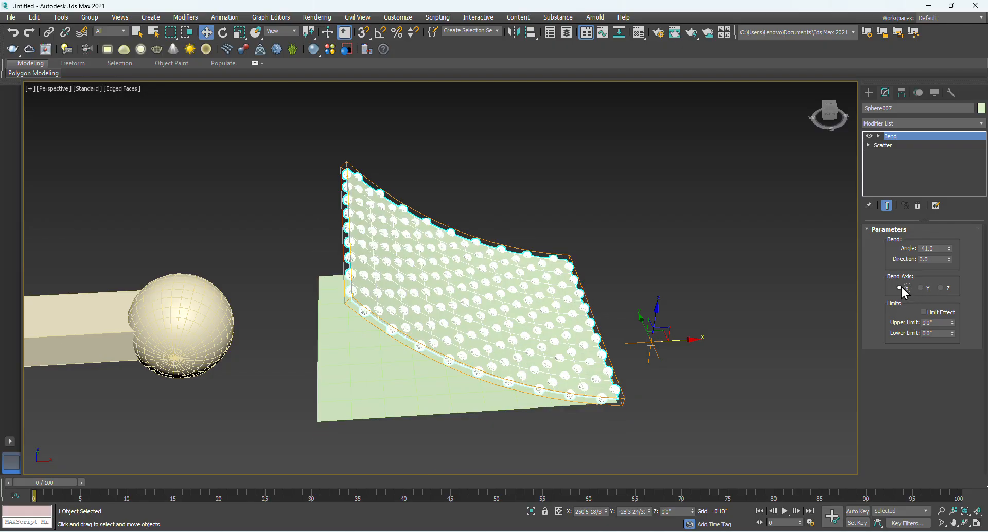
click(718, 326)
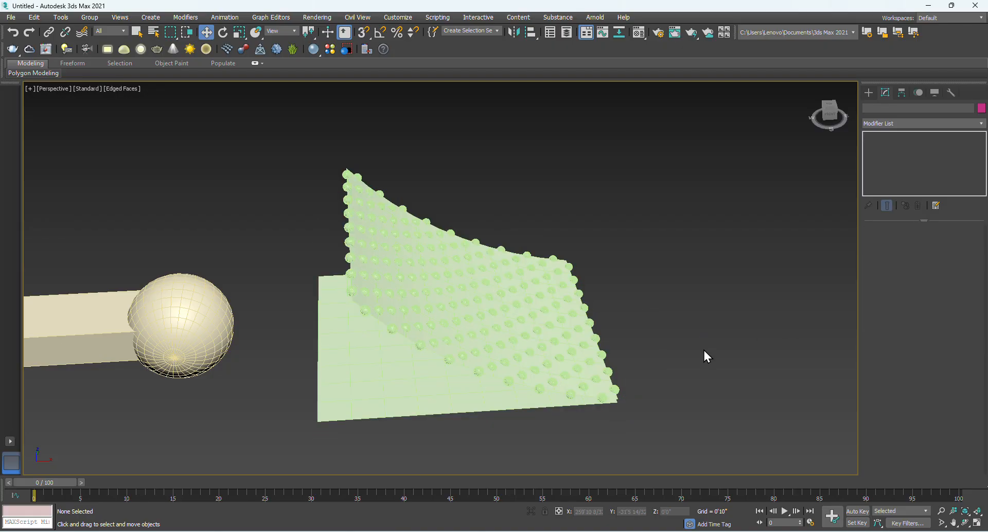
Delete the original flat plane beneath the bent scatter object and turn off the edged faces display
click(458, 410)
key(Delete)
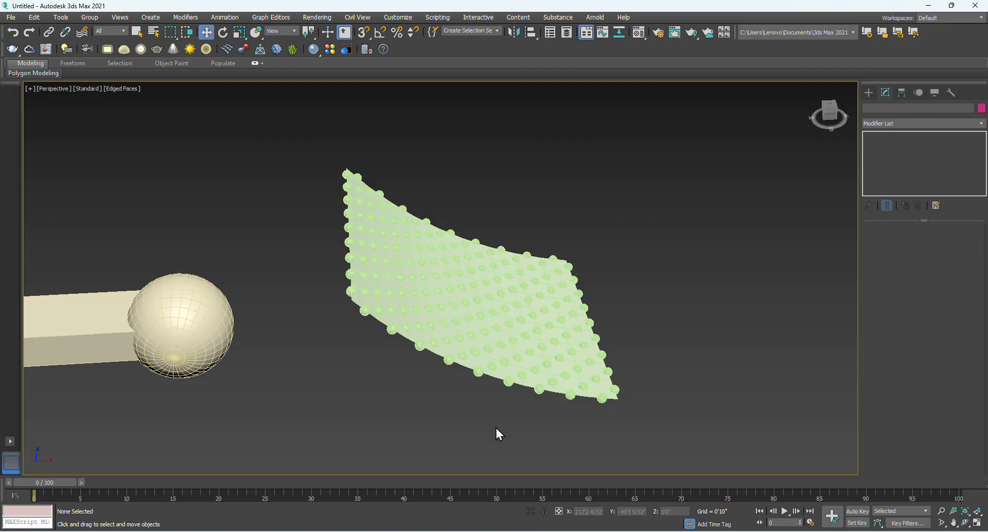
mouse_move(503, 422)
alt+middle_down()
mouse_move(552, 363)
mouse_move(474, 418)
mouse_move(461, 354)
mouse_move(567, 410)
mouse_move(546, 427)
mouse_move(500, 422)
alt+middle_up()
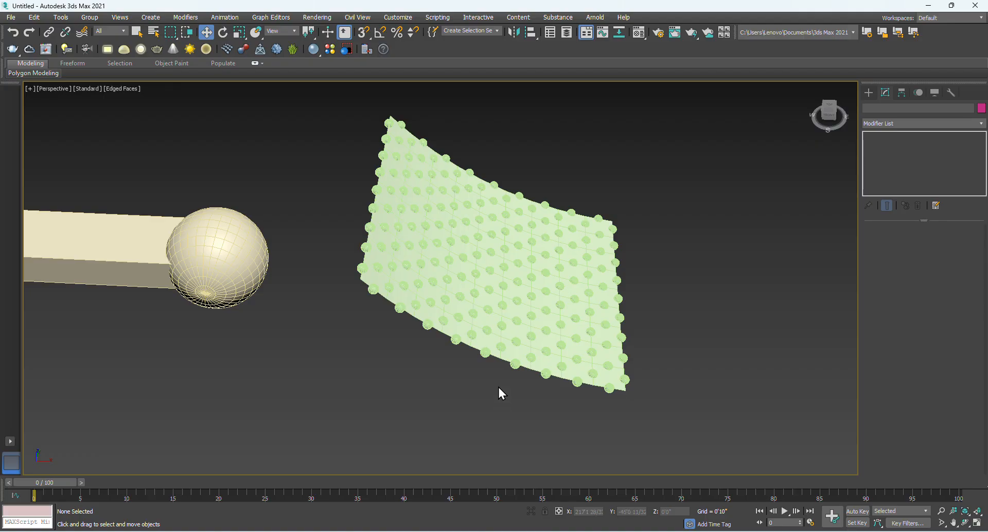
key(F4)
Examine the bent surface with its scattered spheres up close and from several angles
scroll(507, 300, up, 5)
scroll(446, 325, down, 3)
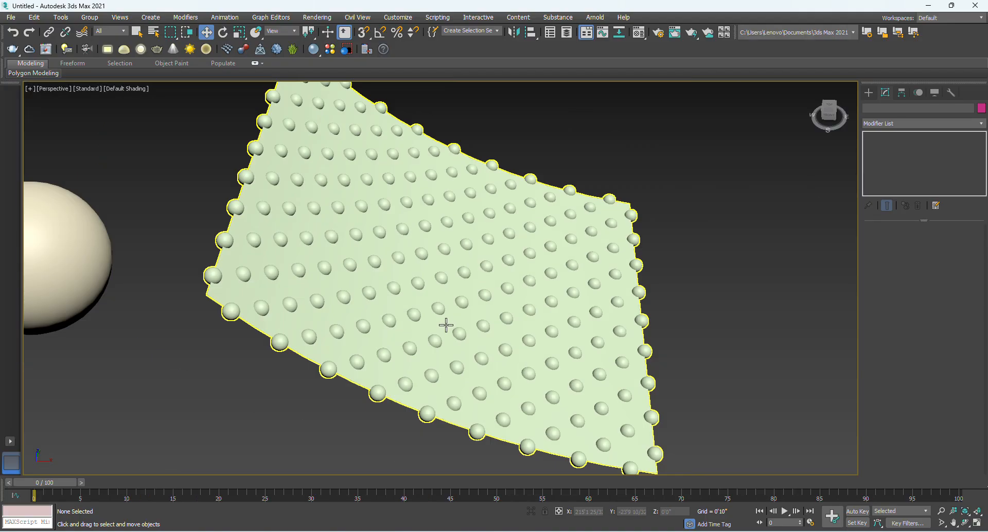
alt+middle_drag(498, 342, 459, 323)
scroll(512, 329, down, 5)
scroll(483, 314, up, 5)
scroll(487, 351, down, 2)
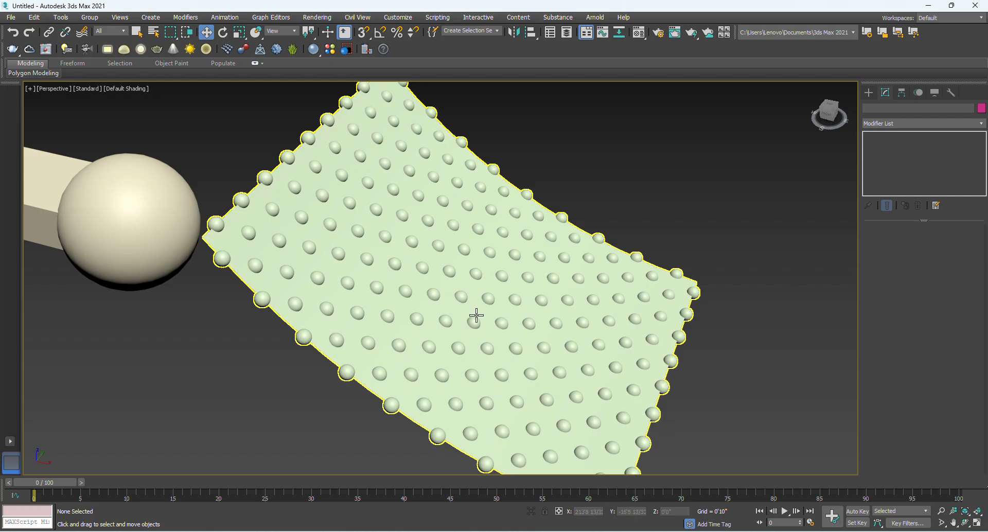
scroll(469, 324, down, 2)
alt+middle_drag(467, 332, 430, 341)
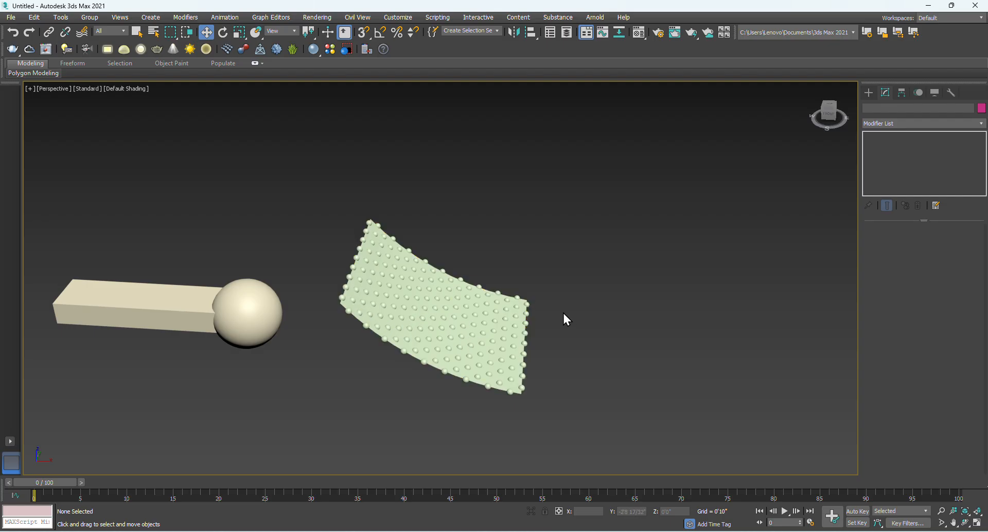
middle_drag(604, 361, 505, 335)
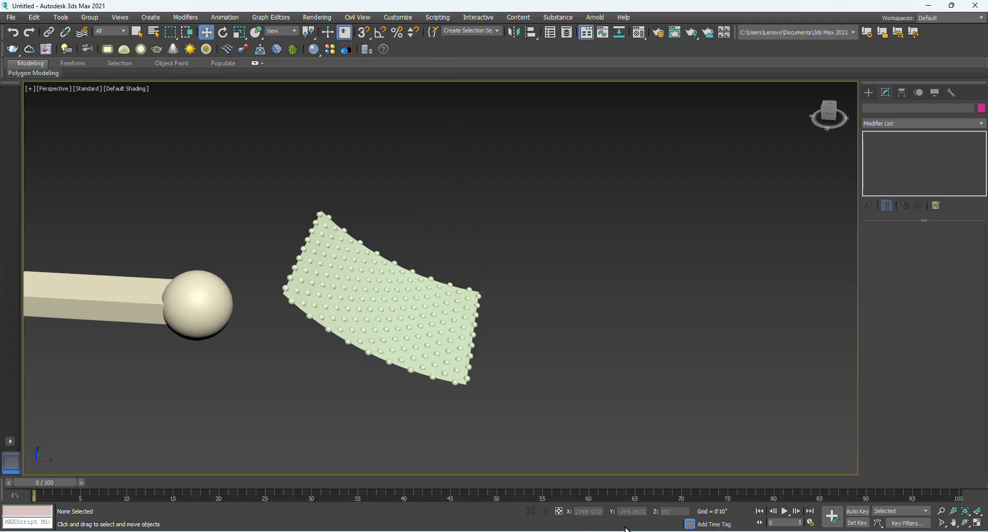
click(666, 530)
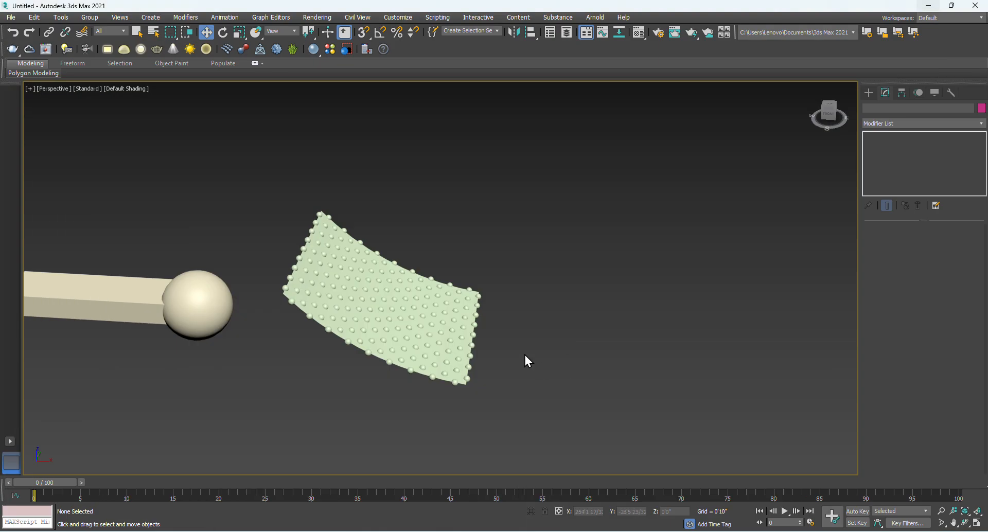
Start the ChamferBox tool from the Extended Primitives
scroll(514, 358, up, 3)
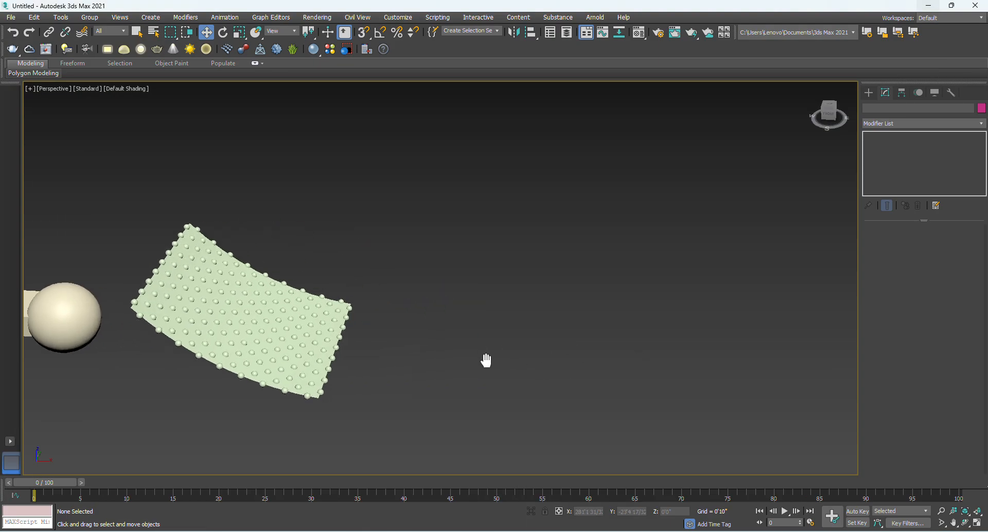
click(869, 93)
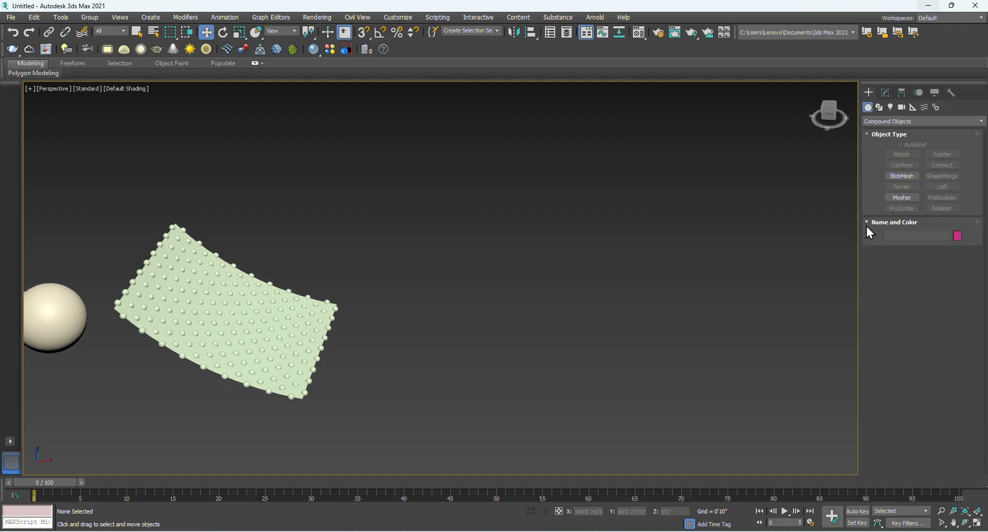
click(884, 123)
click(883, 142)
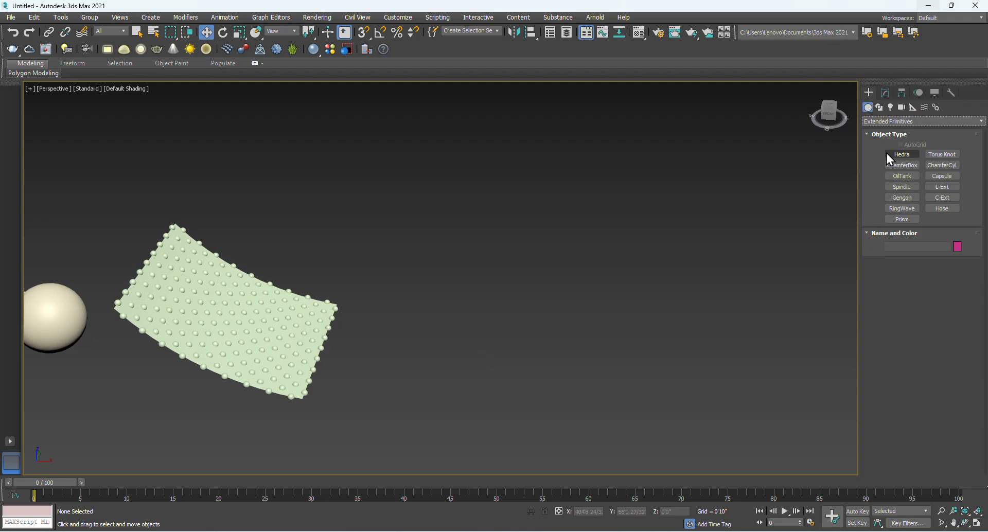
click(903, 165)
drag(565, 289, 823, 426)
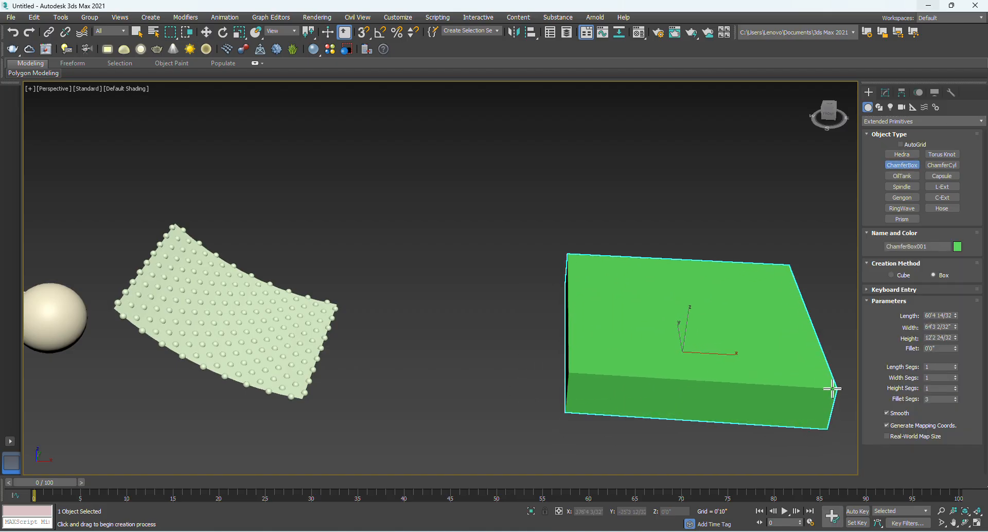
middle_drag(751, 420, 605, 402)
right_click(573, 368)
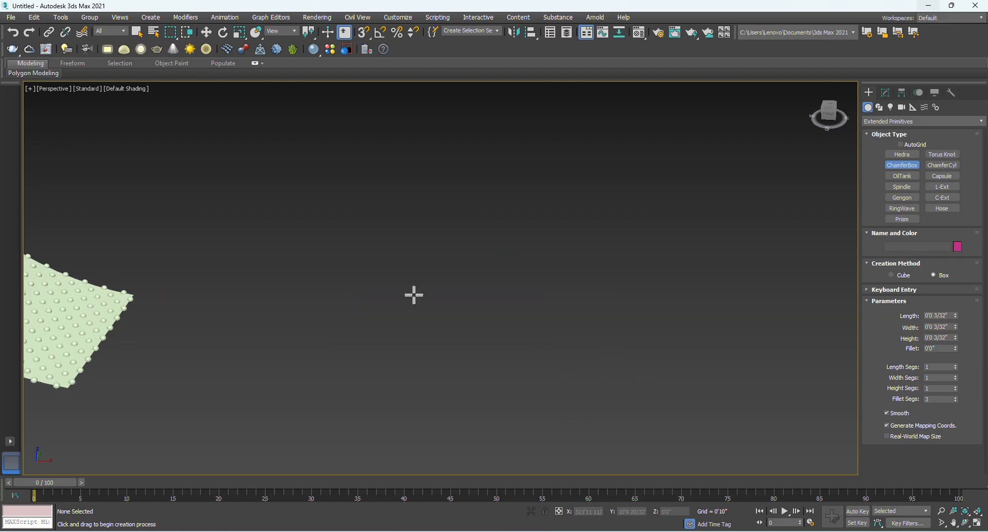
drag(377, 271, 705, 435)
click(705, 391)
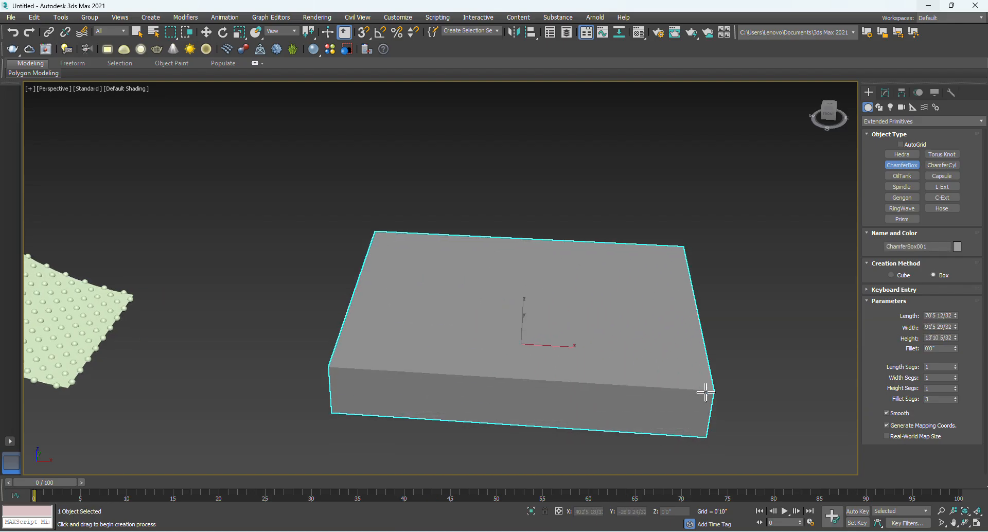
right_click(742, 403)
Draw a chamfer box about 72'8" long, 104'4" wide and 13'1" high beside the scatter object, with a 0'3 29/32" fillet
drag(386, 271, 775, 446)
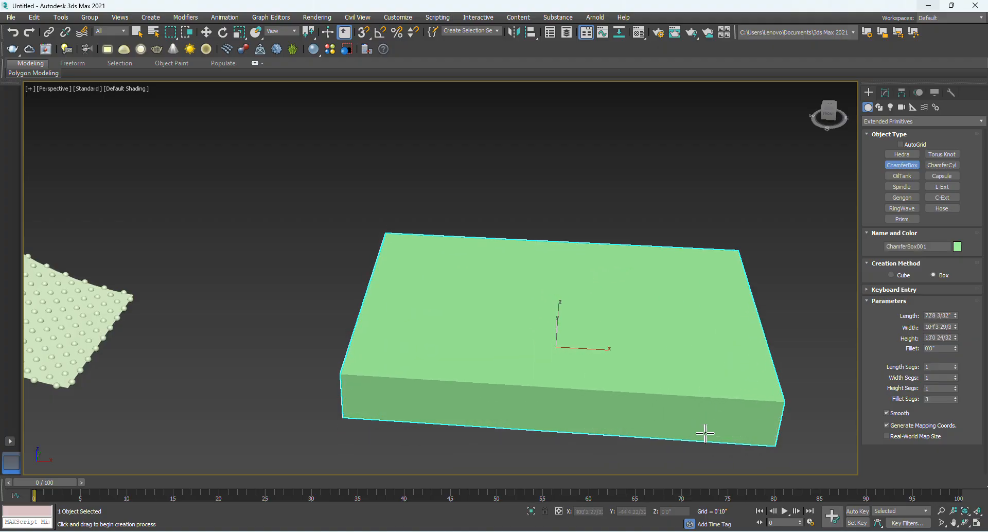
middle_drag(706, 434, 556, 411)
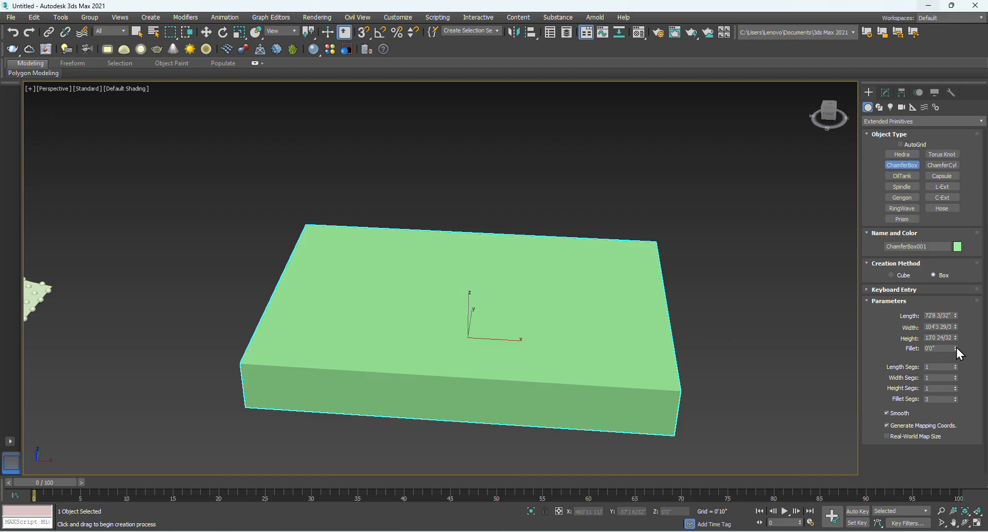
drag(956, 348, 959, 290)
drag(964, 229, 967, 143)
Set the chamfer box's segments to 60 for length, 129 for width, 72 for height and 37 for fillet, and deselect it
drag(958, 358, 957, 334)
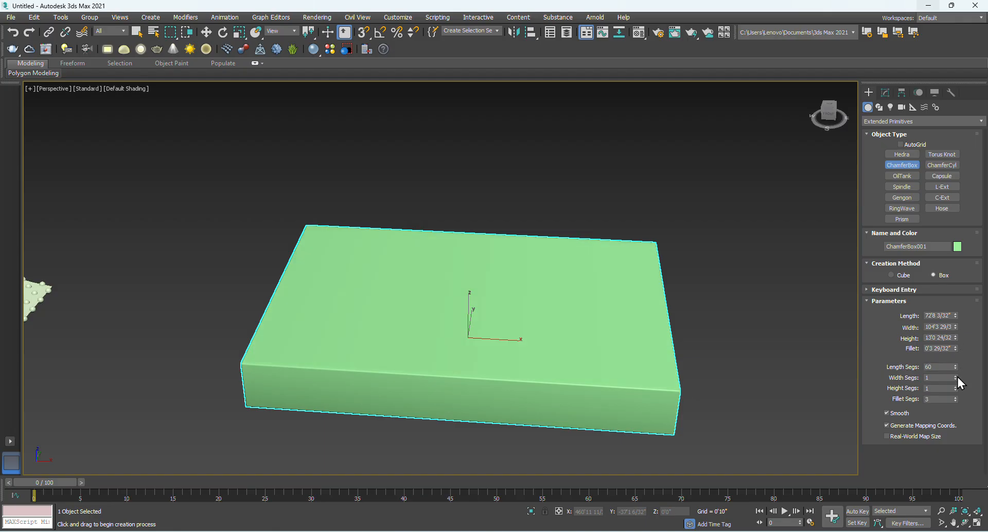
drag(958, 378, 954, 352)
drag(955, 388, 956, 351)
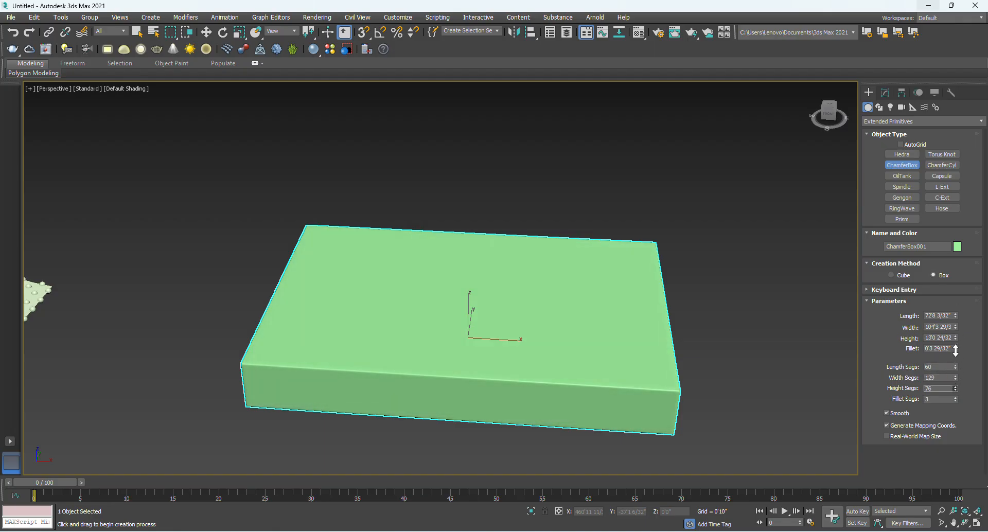
drag(956, 398, 956, 317)
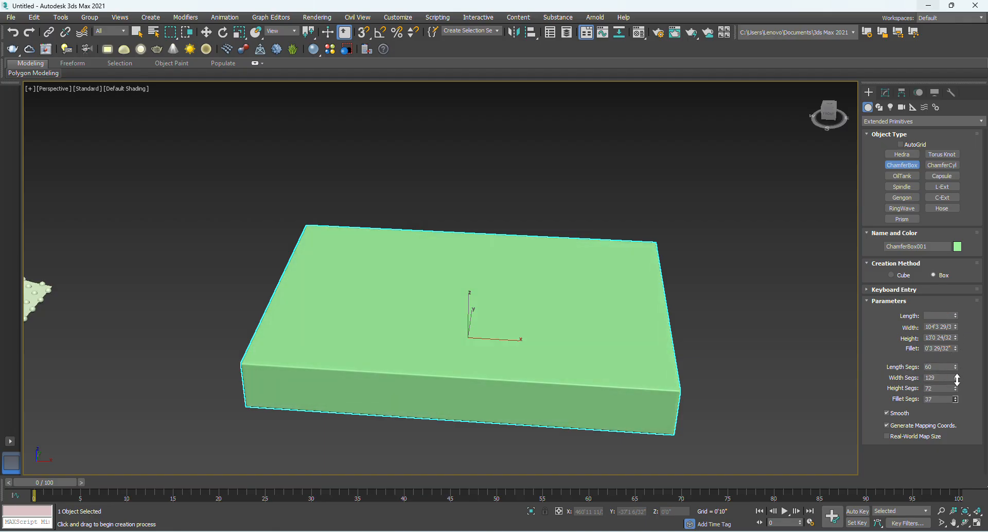
right_click(718, 386)
click(714, 392)
middle_drag(714, 393, 623, 387)
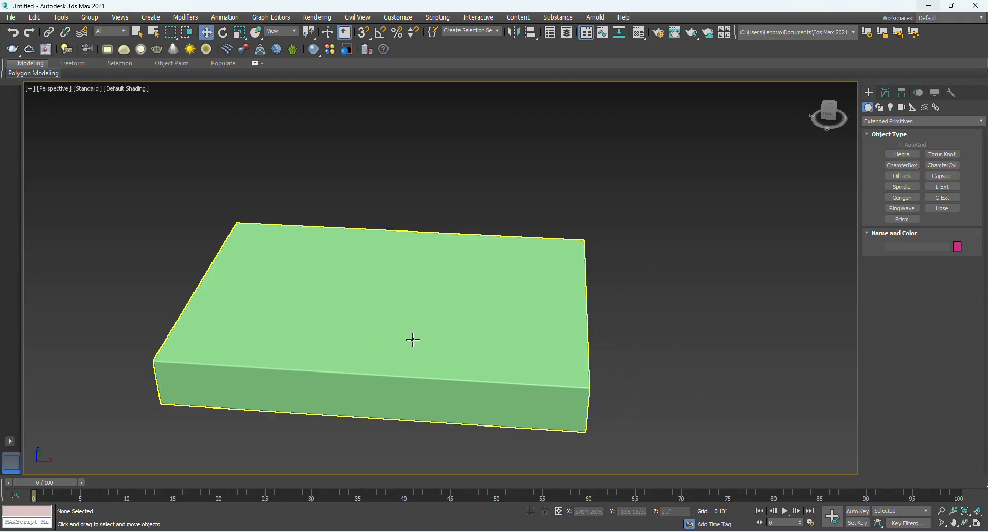
Create a text spline reading LUX on the ground beside the chamfer box
click(879, 107)
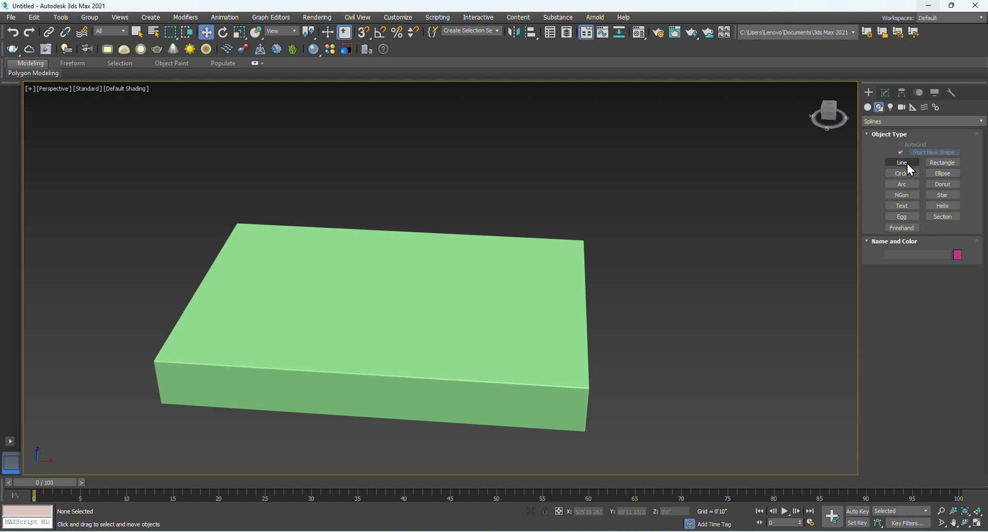
click(903, 207)
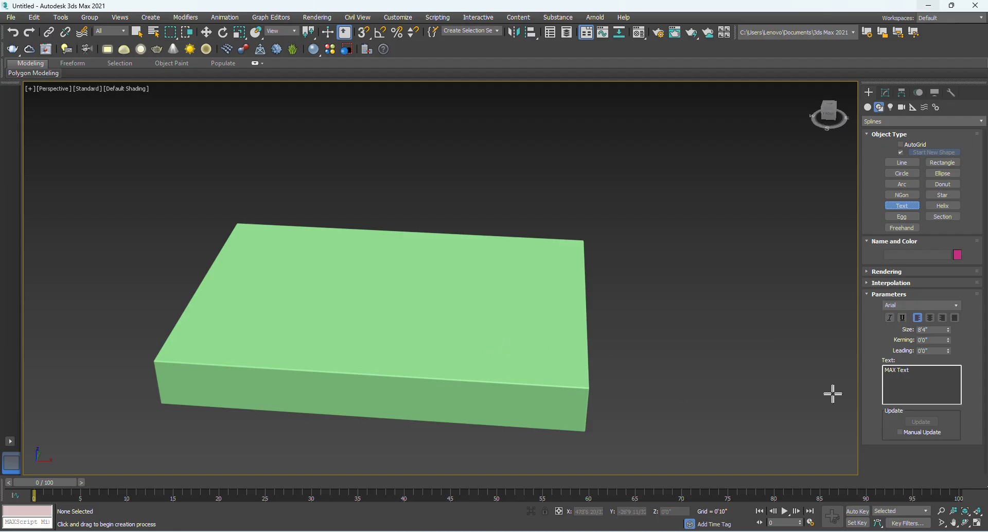
drag(922, 372, 854, 370)
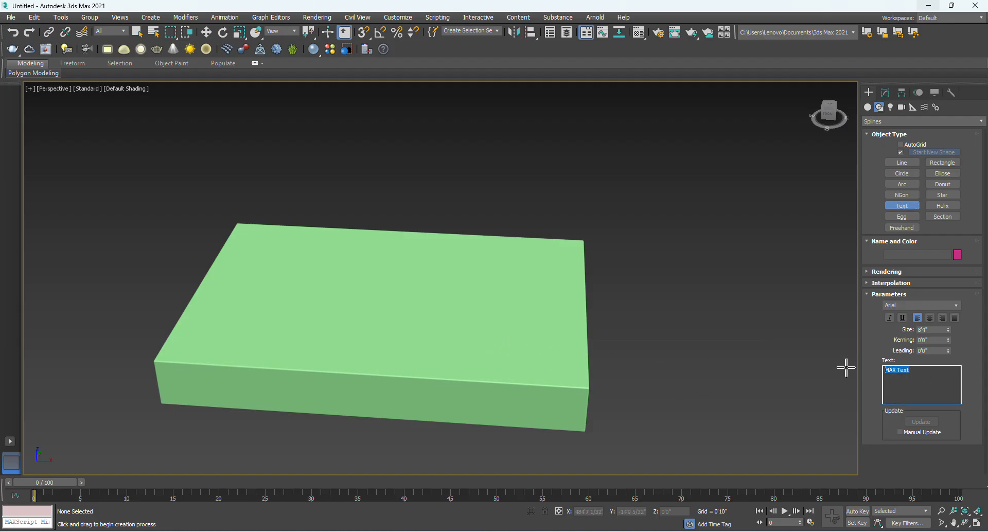
text(LUX)
click(684, 365)
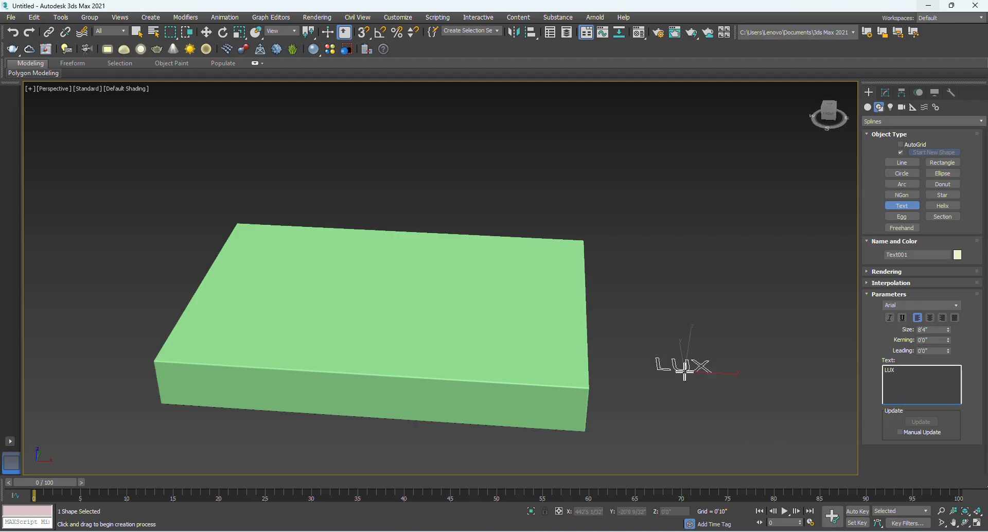
key(w)
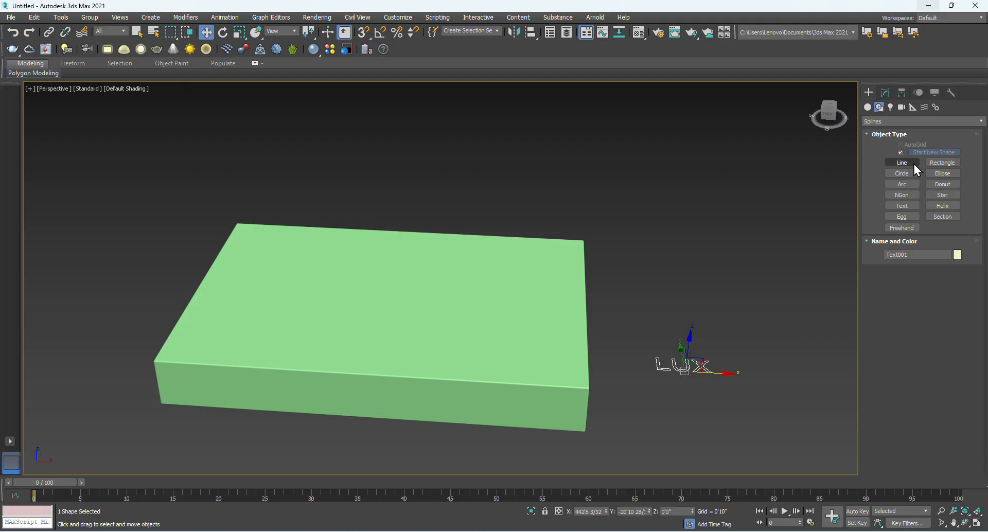
Set the LUX text's size to 27'0" and its kerning to 0'0 15/32"
click(885, 91)
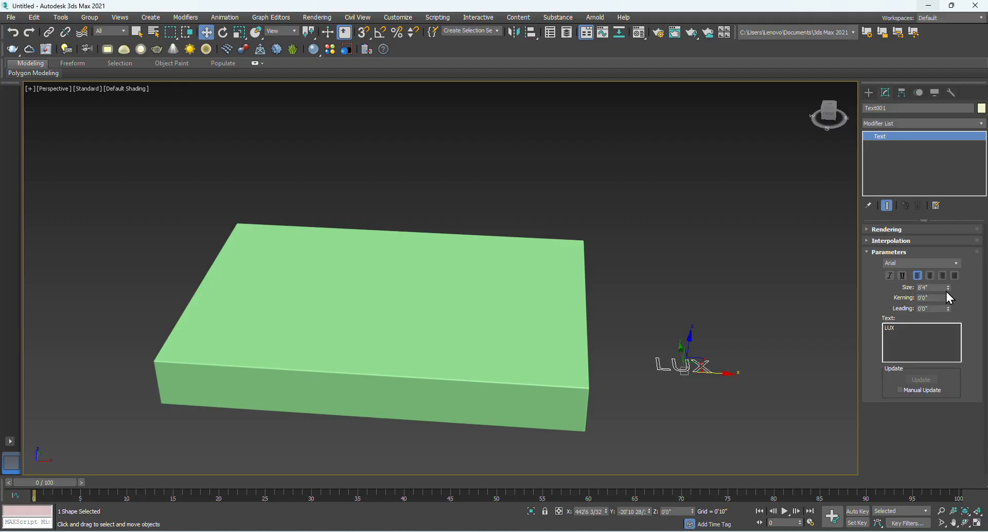
drag(948, 287, 958, 238)
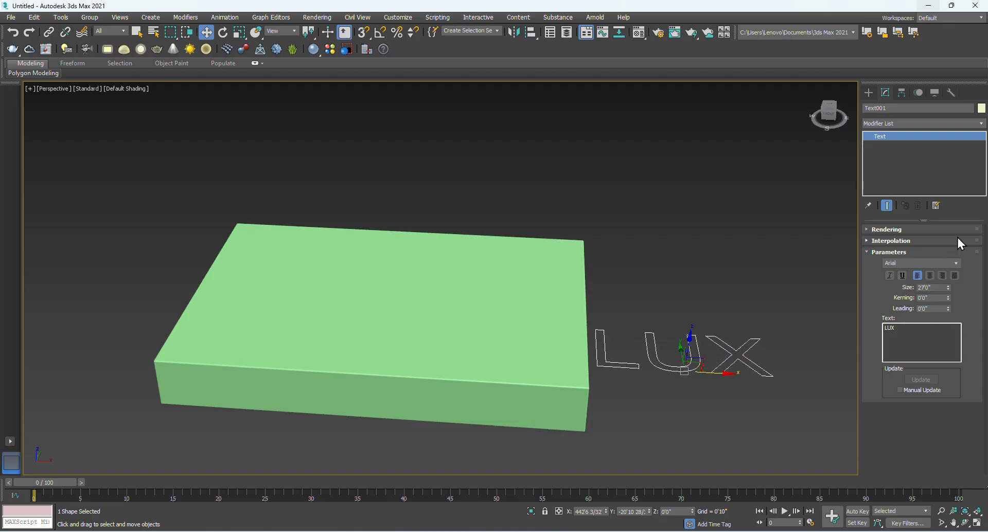
drag(949, 299, 946, 279)
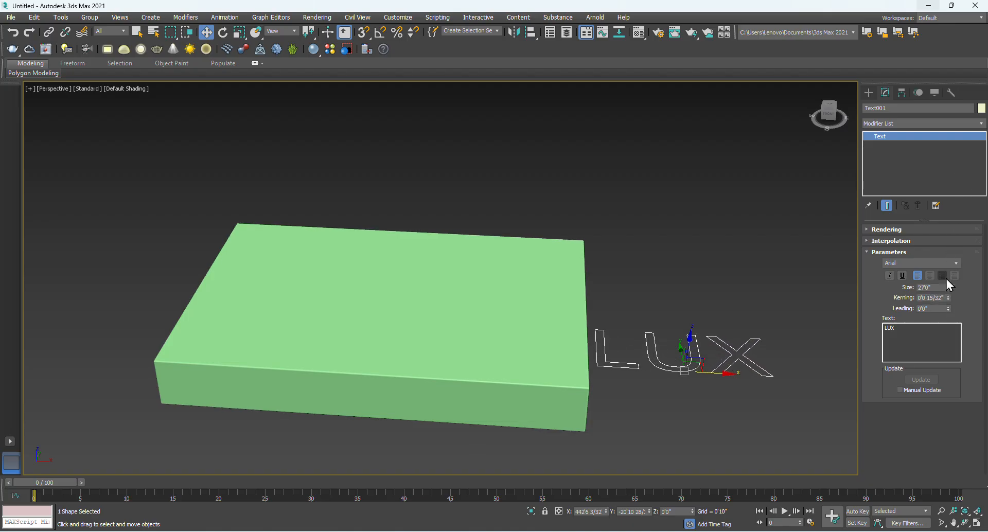
Move the LUX text from beside the chamfer box to a position above it
click(722, 307)
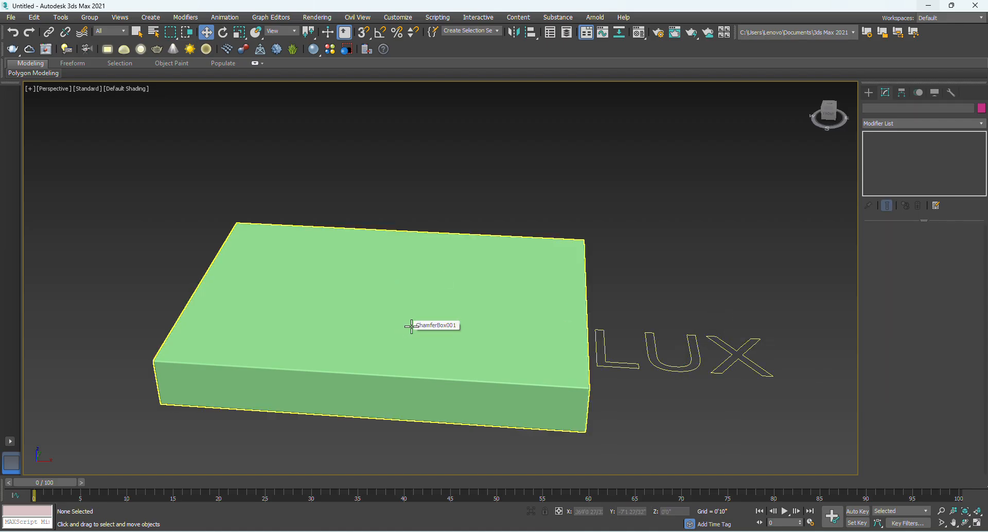
click(691, 371)
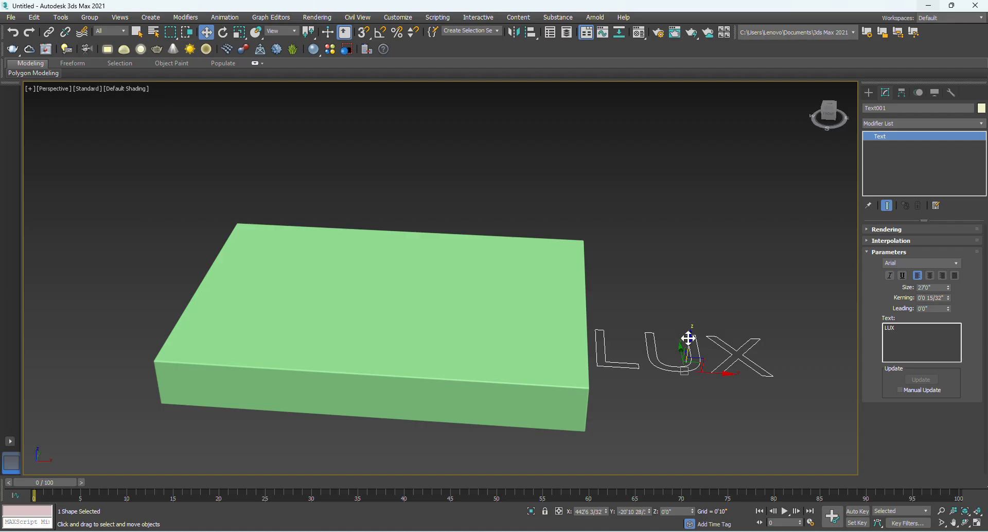
drag(691, 342, 404, 291)
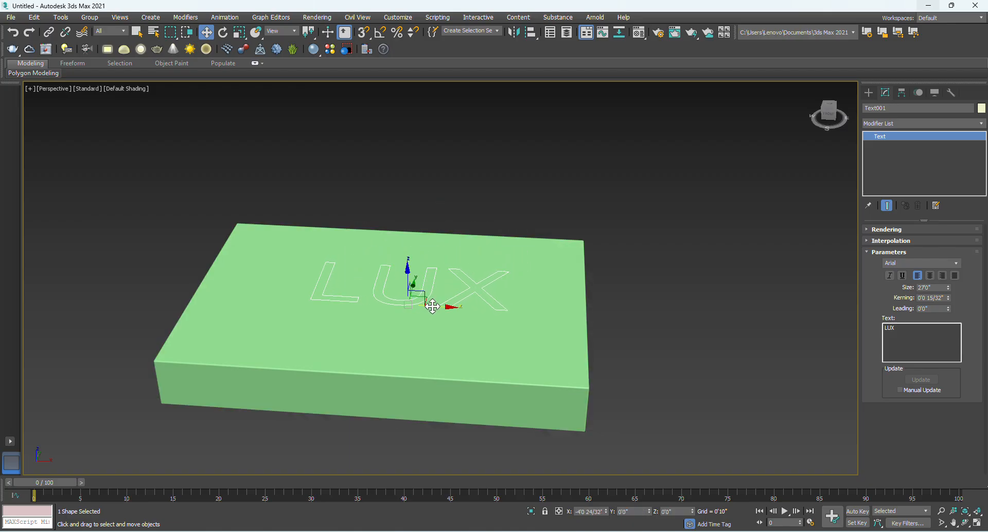
click(669, 342)
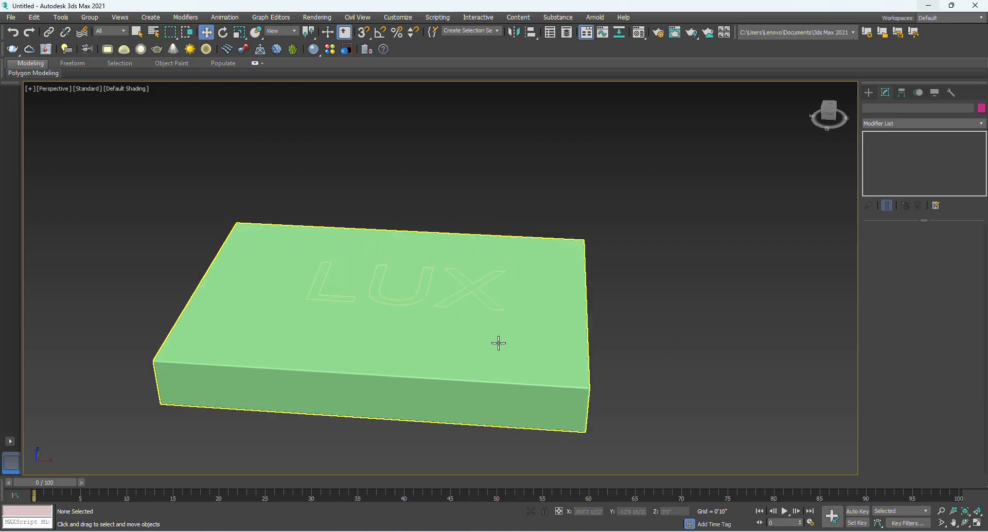
Shift the LUX text inward over the chamfer box and lower it to a height of about 23'2"
alt+middle_drag(386, 337, 326, 314)
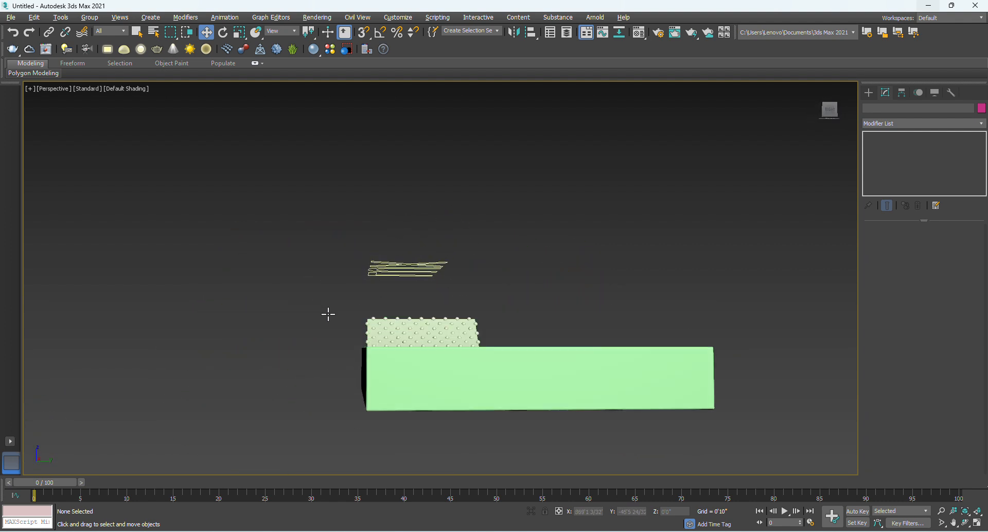
click(392, 269)
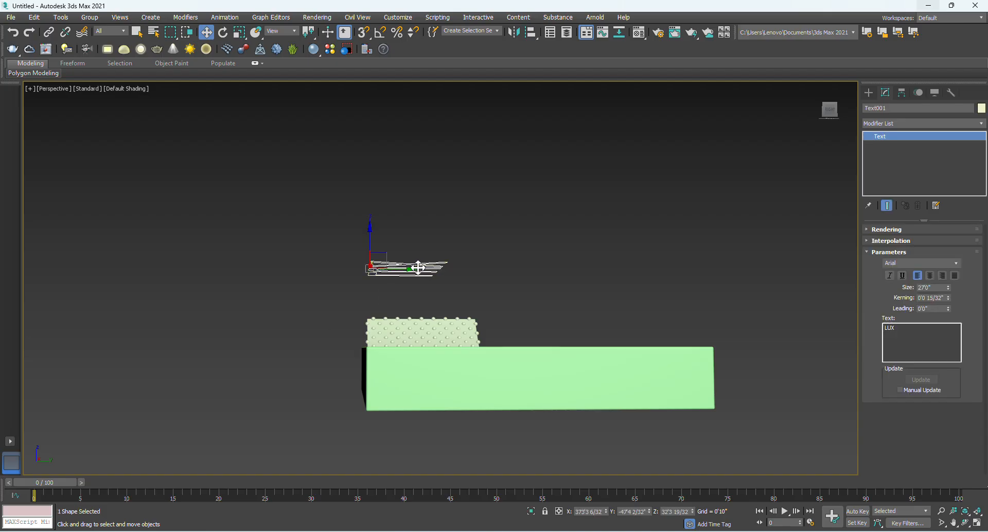
drag(407, 273, 515, 272)
drag(478, 247, 479, 284)
alt+middle_drag(436, 273, 556, 328)
drag(556, 329, 522, 330)
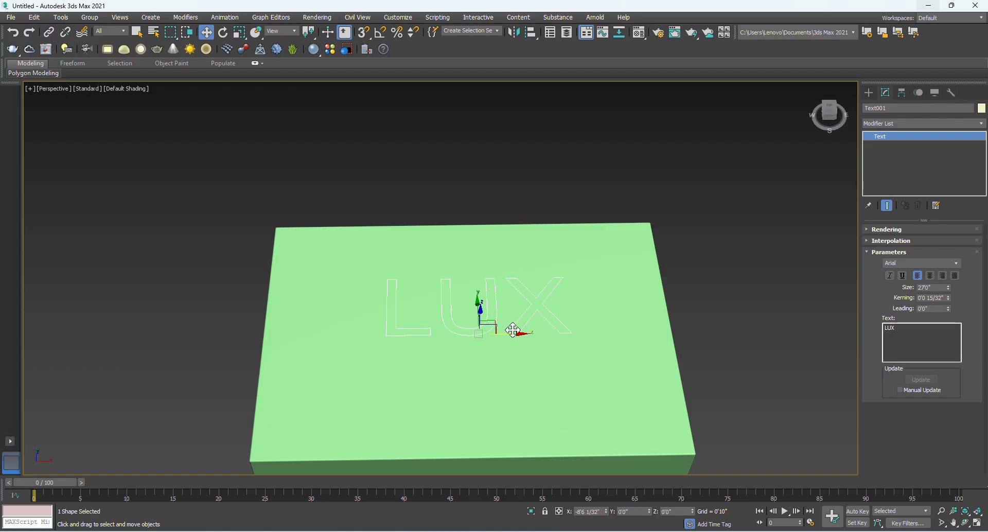
Deselect the text and turn on edged faces in the Perspective viewport
click(707, 357)
mouse_move(707, 356)
alt+middle_down()
mouse_move(690, 329)
mouse_move(713, 342)
alt+middle_up()
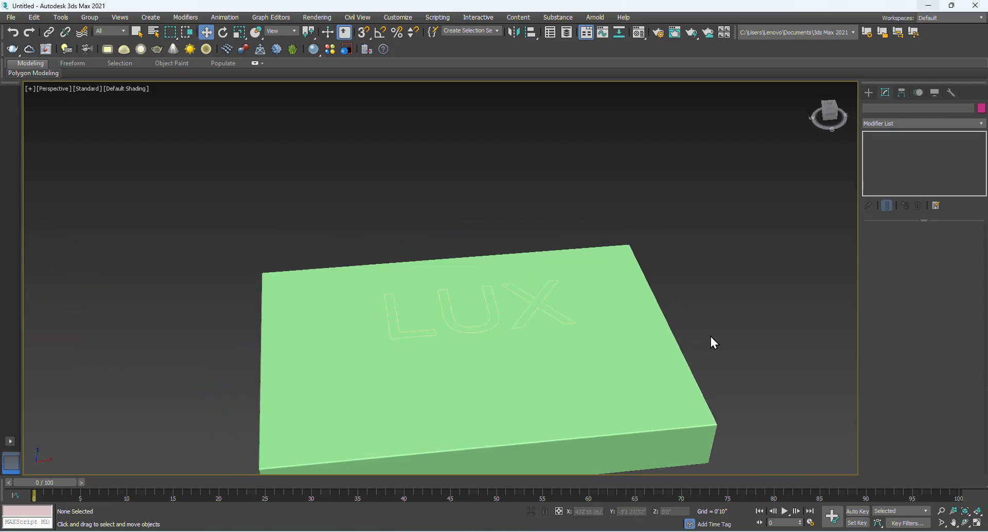
key(F4)
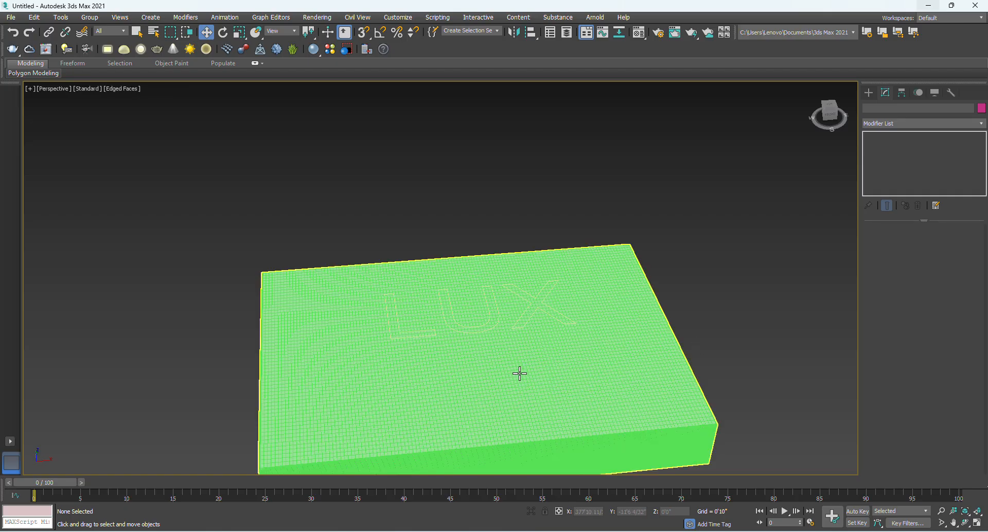
scroll(520, 371, up, 4)
Make the LUX text the base object of a ShapeMerge compound
click(469, 263)
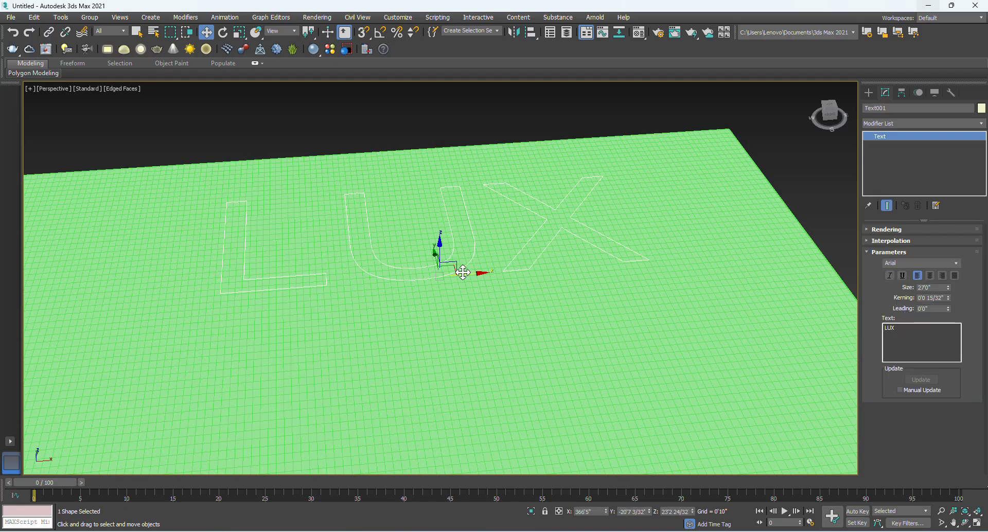
scroll(677, 260, down, 4)
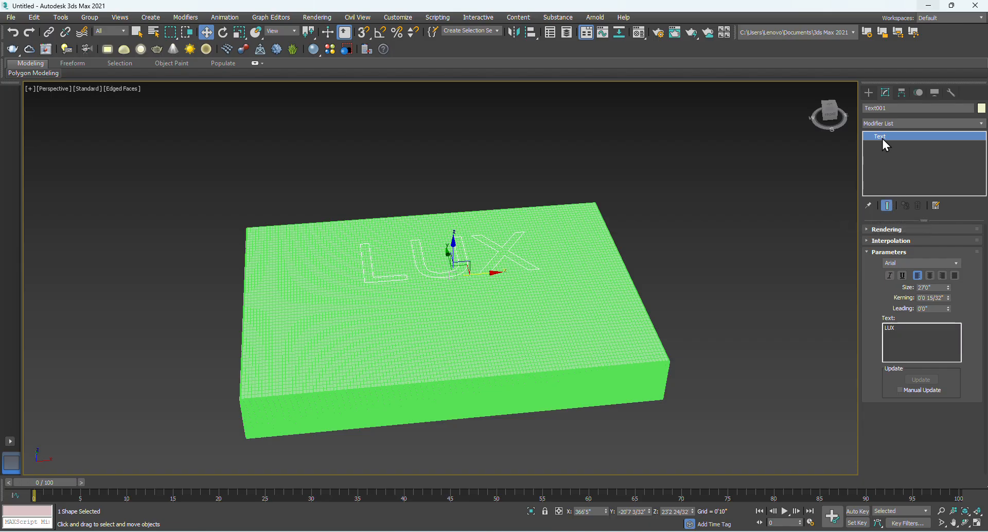
click(868, 93)
click(868, 107)
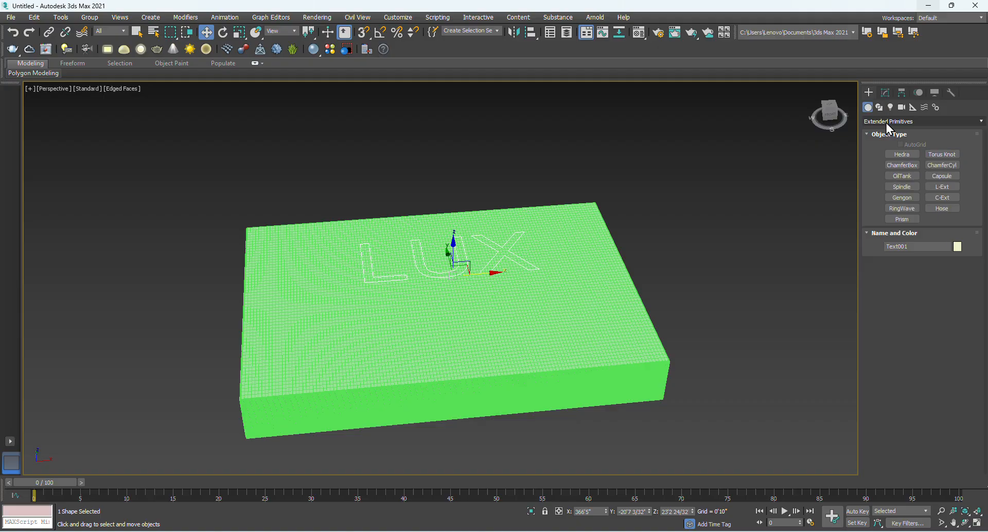
click(891, 121)
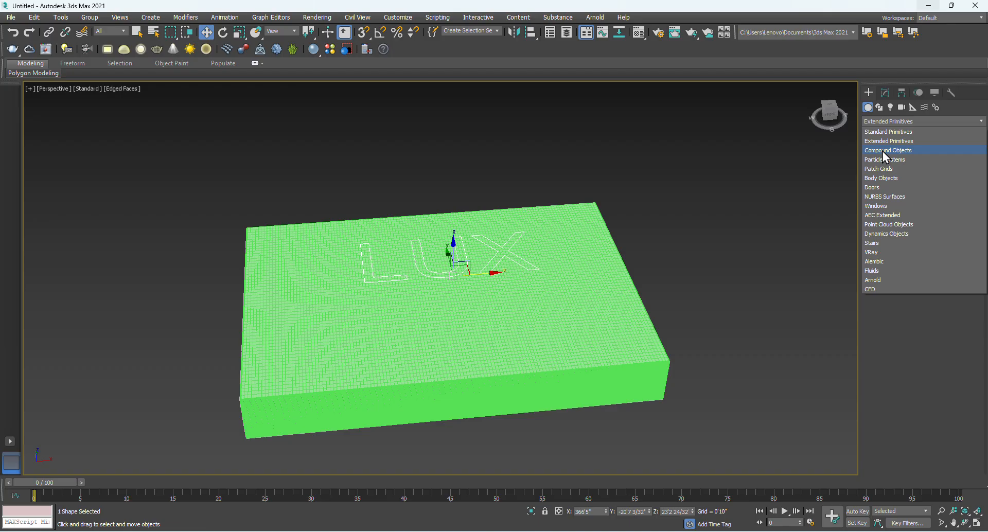
click(894, 151)
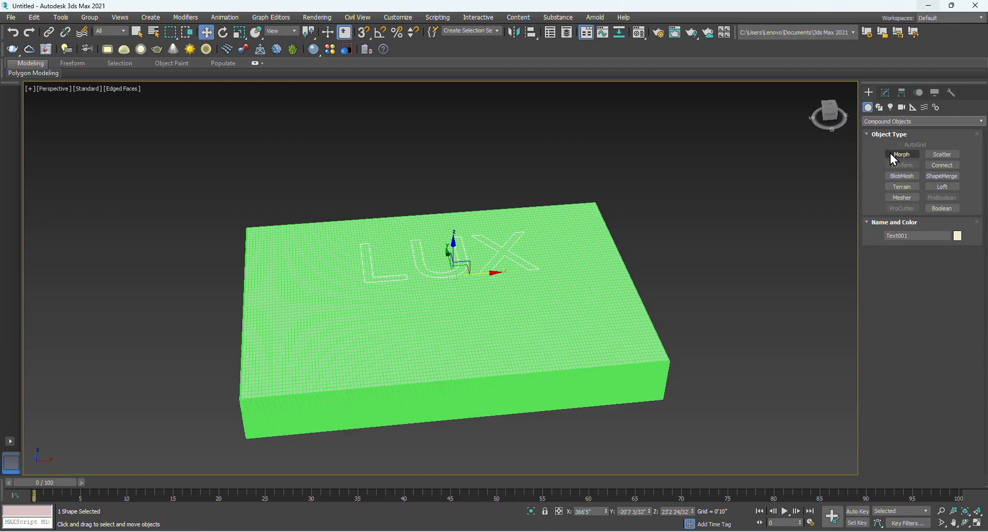
click(947, 177)
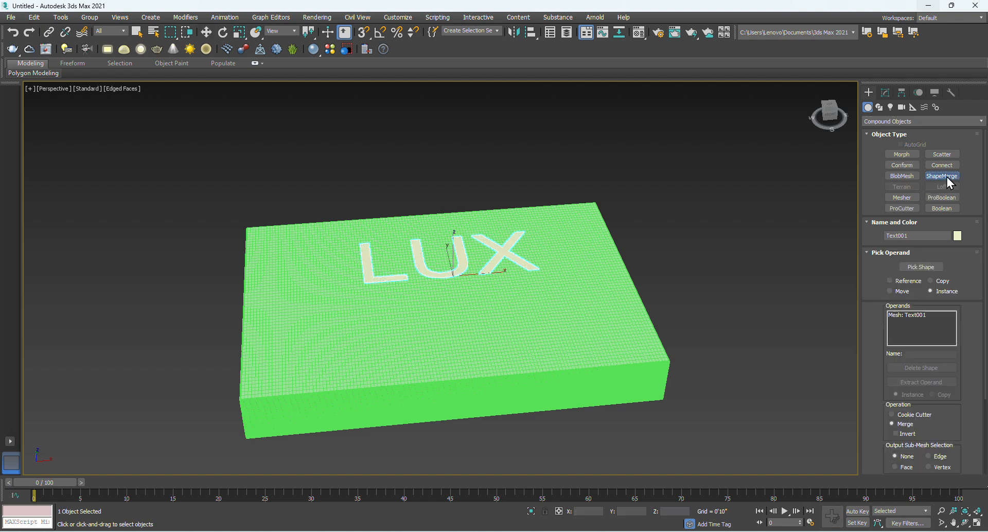
Try to pick an operand shape for the text's ShapeMerge, then leave pick mode and deselect the text
click(919, 268)
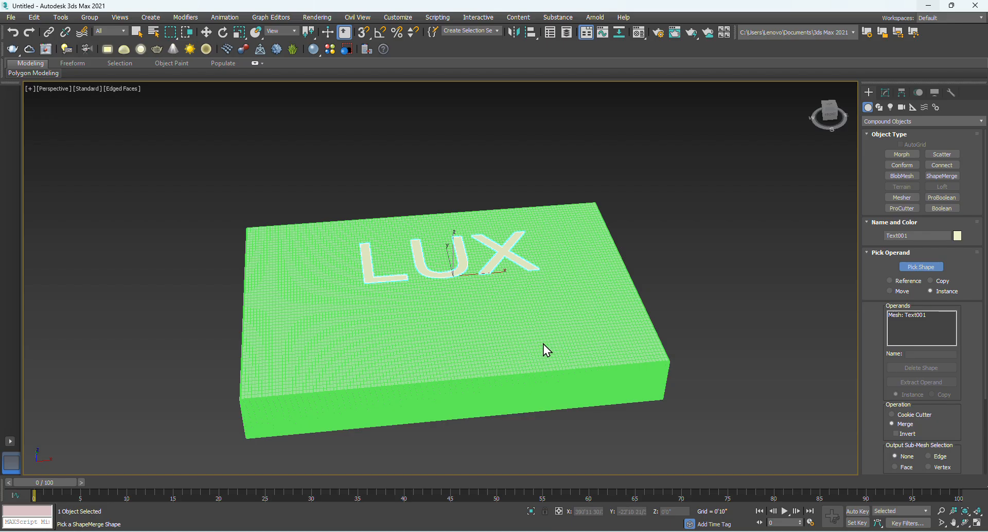
mouse_move(544, 345)
alt+middle_down()
mouse_move(534, 308)
mouse_move(533, 332)
mouse_move(551, 335)
alt+middle_up()
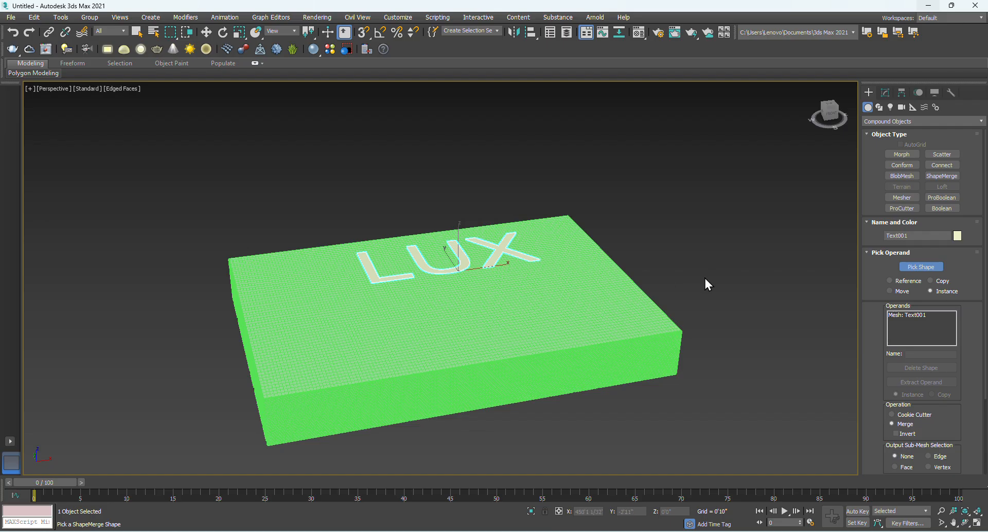
right_click(702, 252)
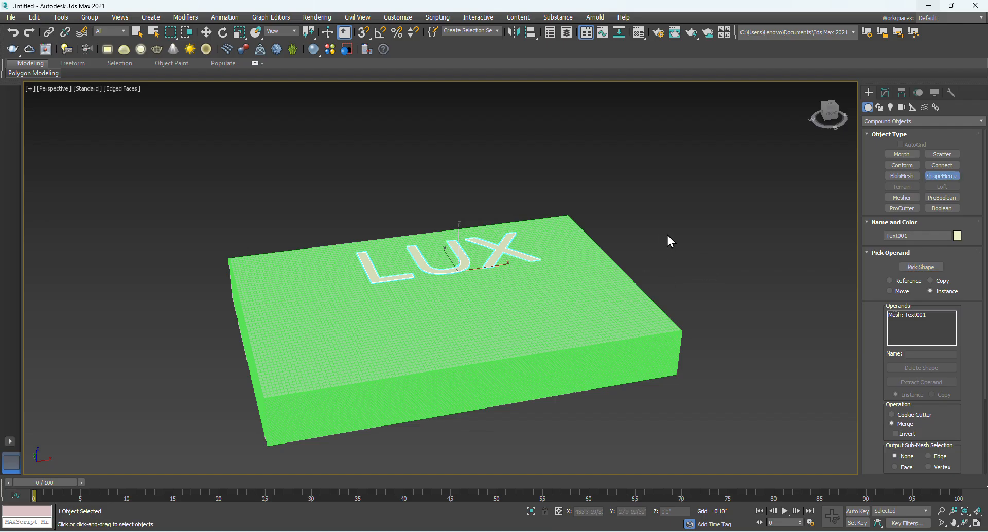
click(885, 94)
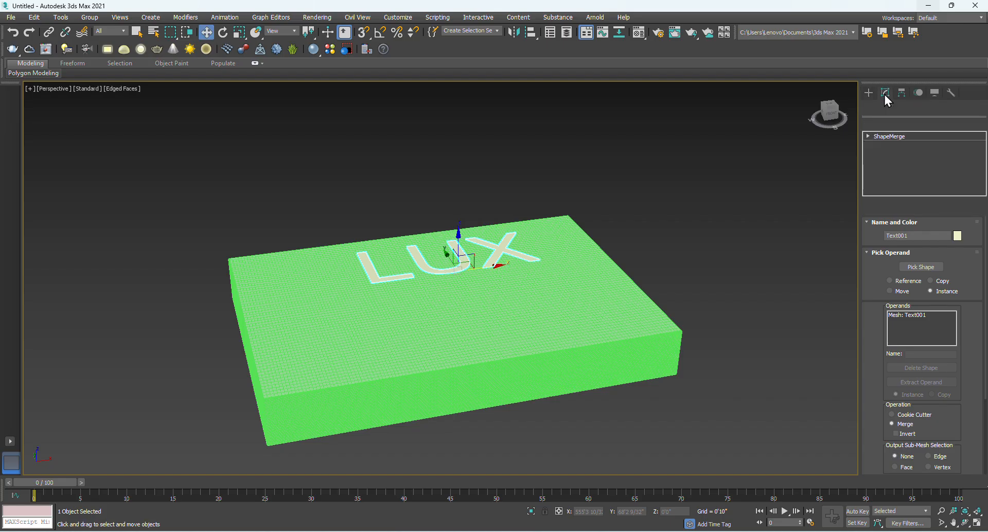
right_click(884, 137)
click(710, 267)
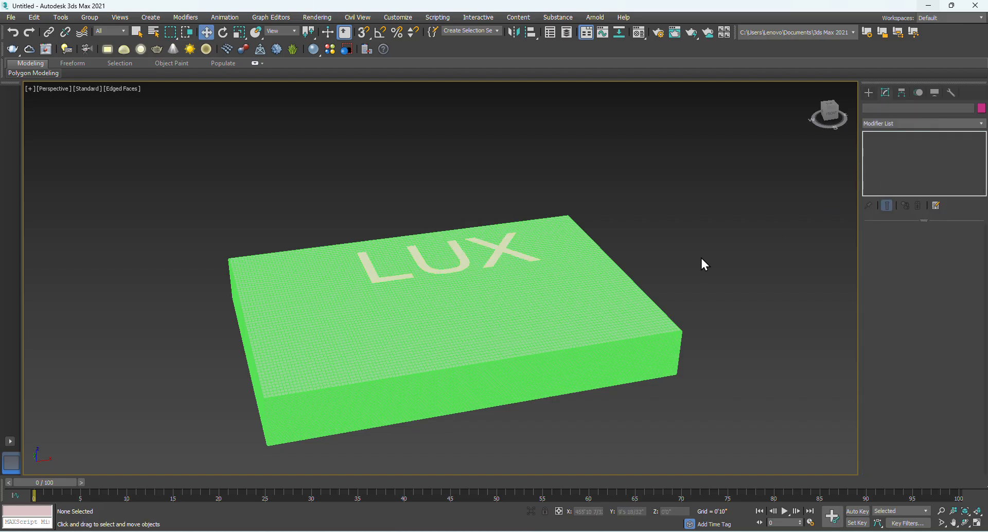
Try a ShapeMerge with the chamfer box as base and the converted LUX text as the shape, then exit and deselect
click(492, 255)
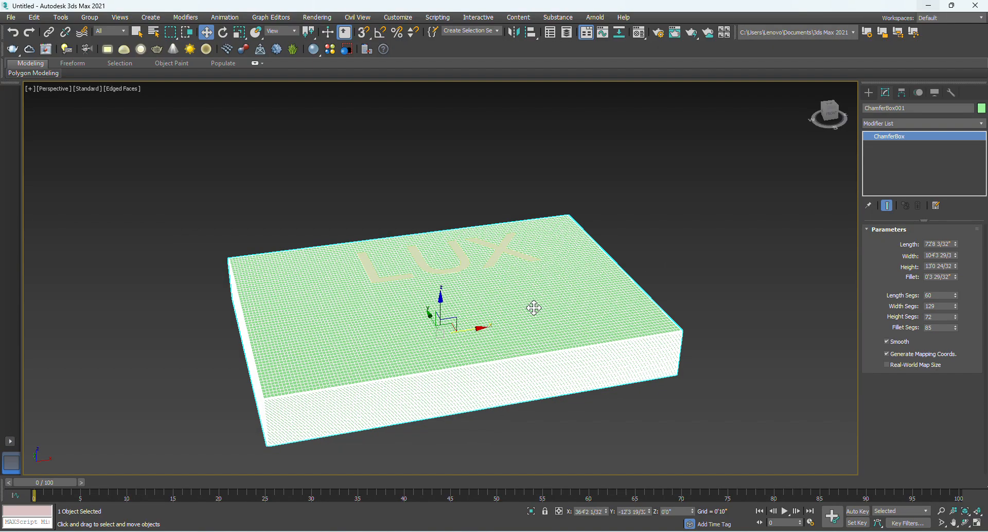
click(721, 244)
click(512, 335)
click(870, 95)
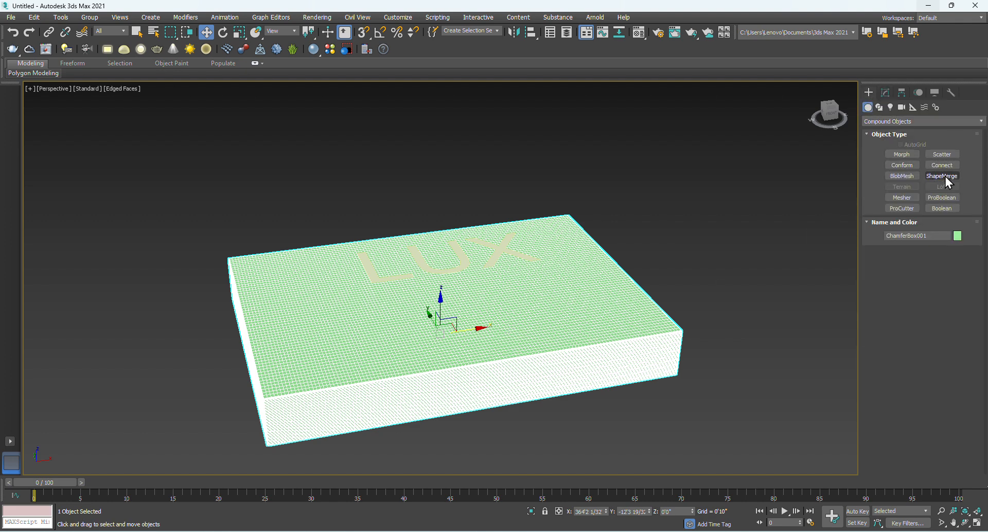
click(945, 177)
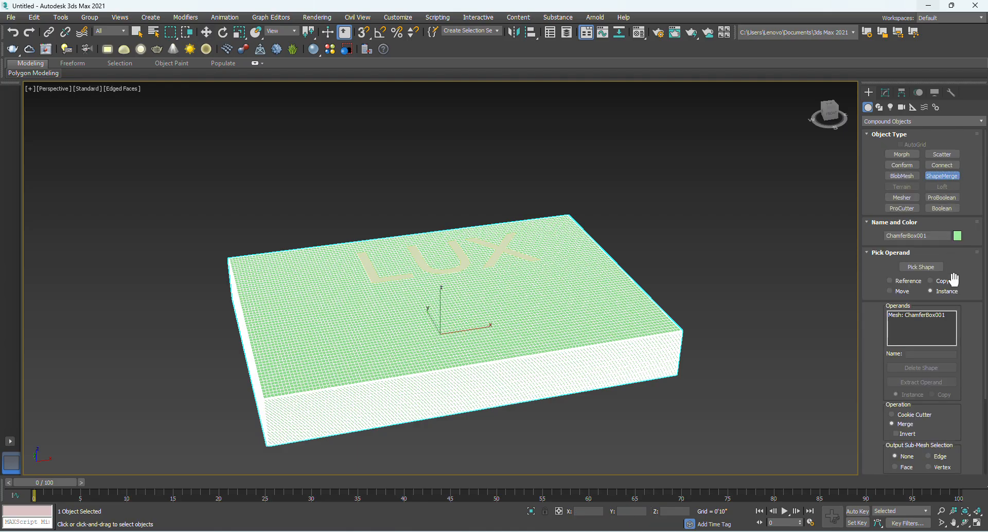
click(921, 266)
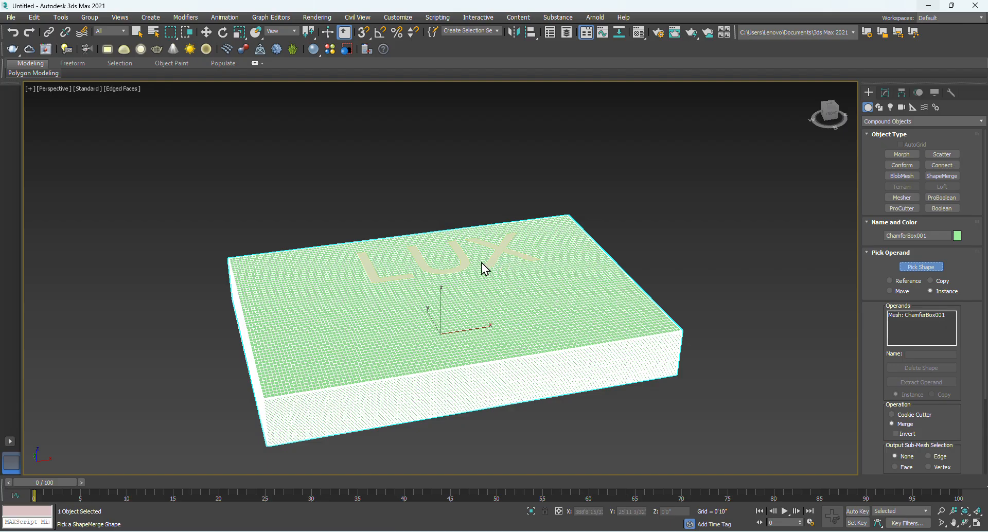
scroll(489, 262, up, 5)
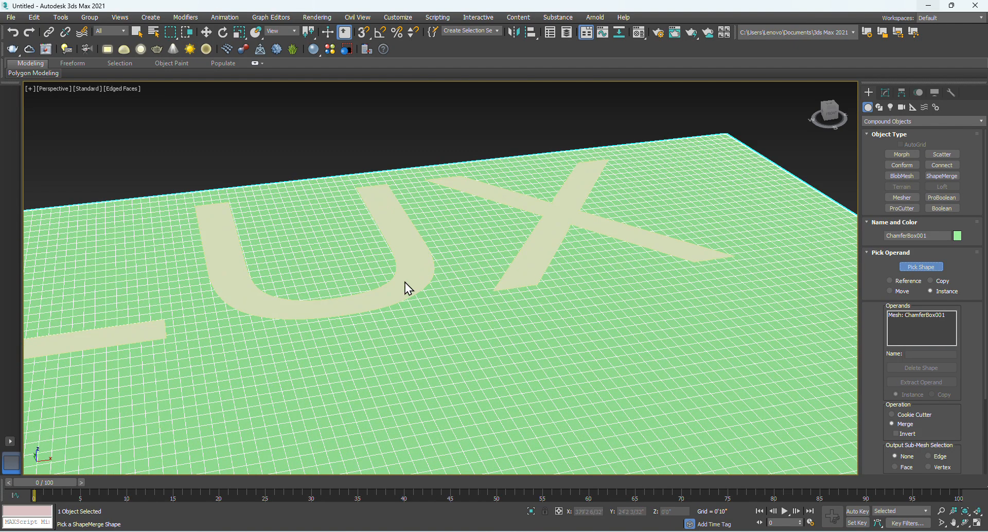
scroll(394, 283, down, 3)
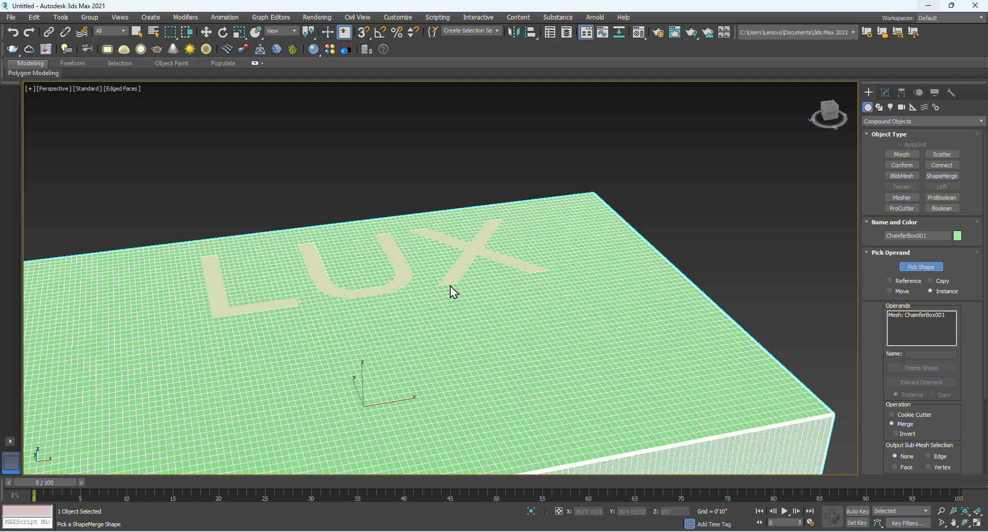
right_click(729, 224)
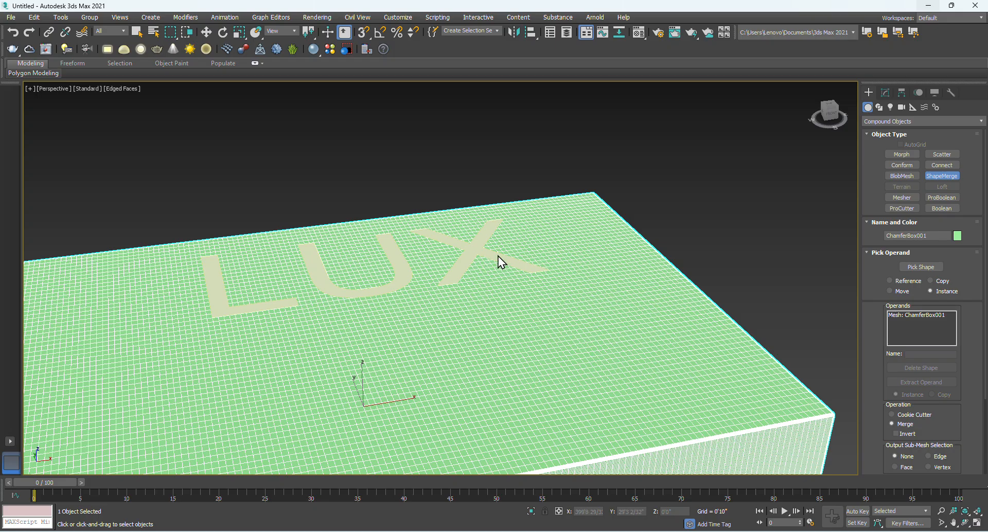
scroll(546, 224, down, 3)
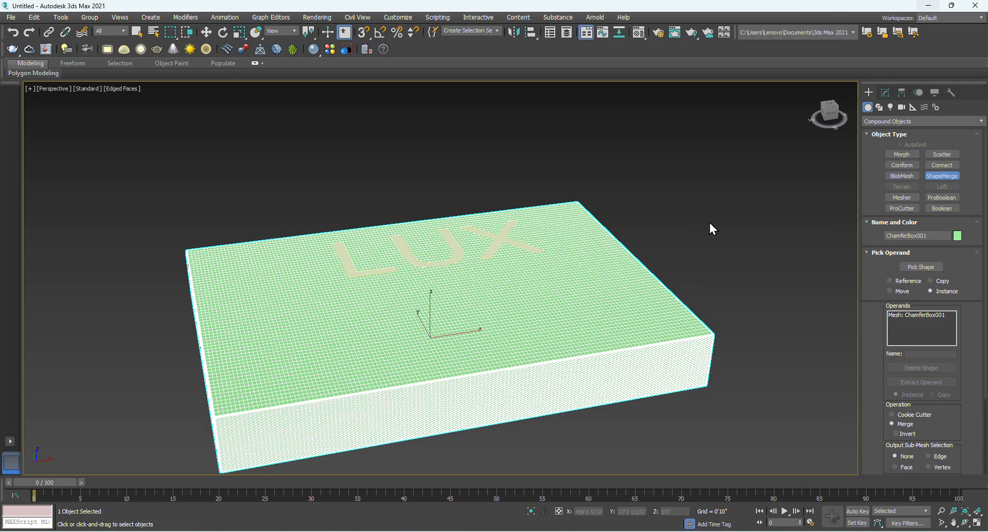
right_click(745, 190)
click(745, 190)
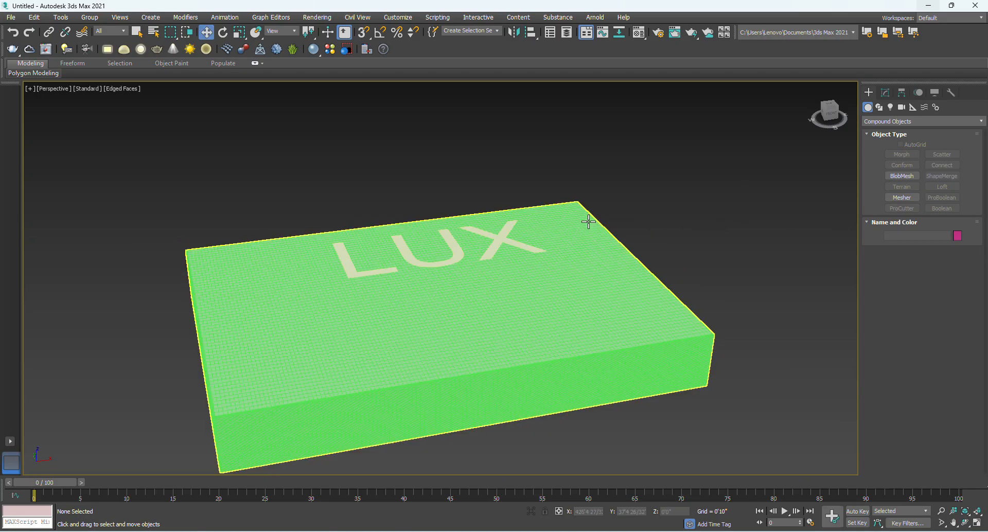
Delete the converted LUX text and create a new LUX text spline beside the chamfer box
click(498, 239)
key(Delete)
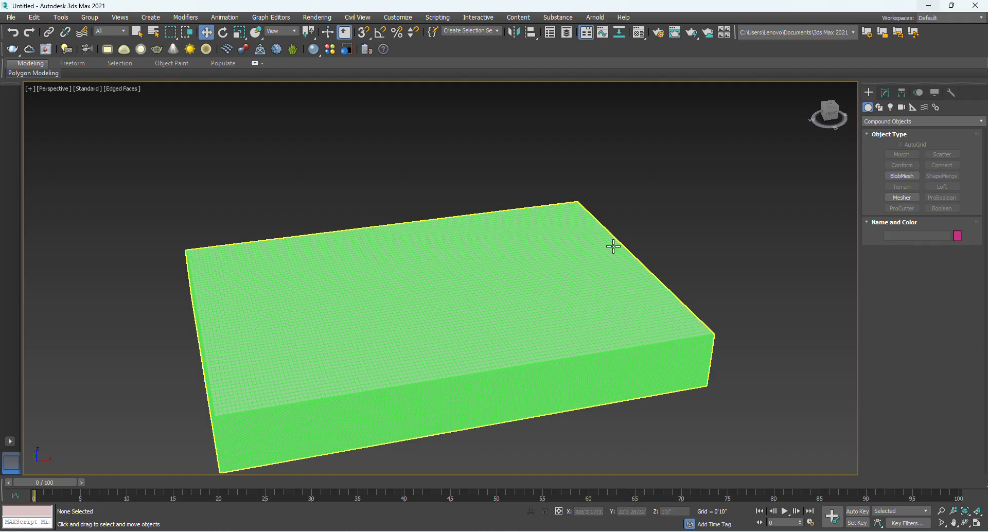
click(880, 107)
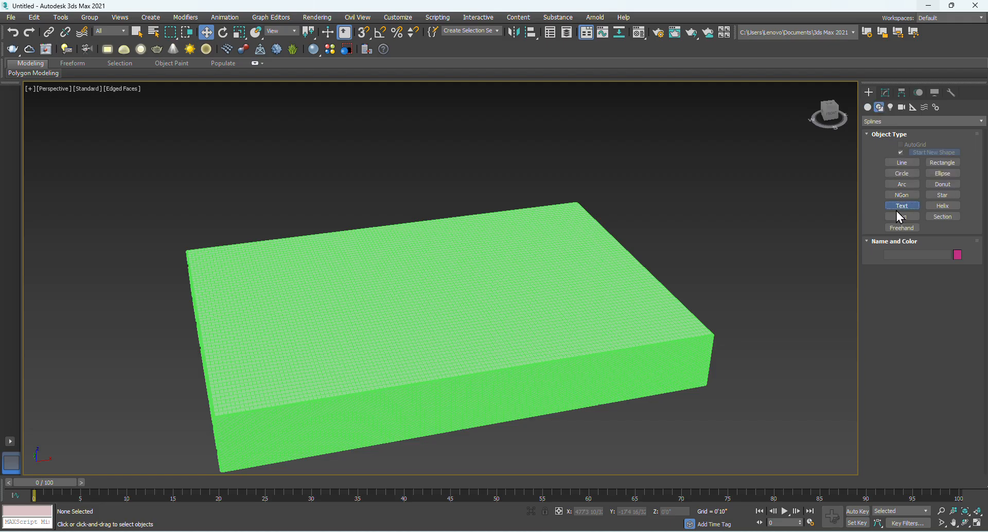
click(901, 207)
click(753, 410)
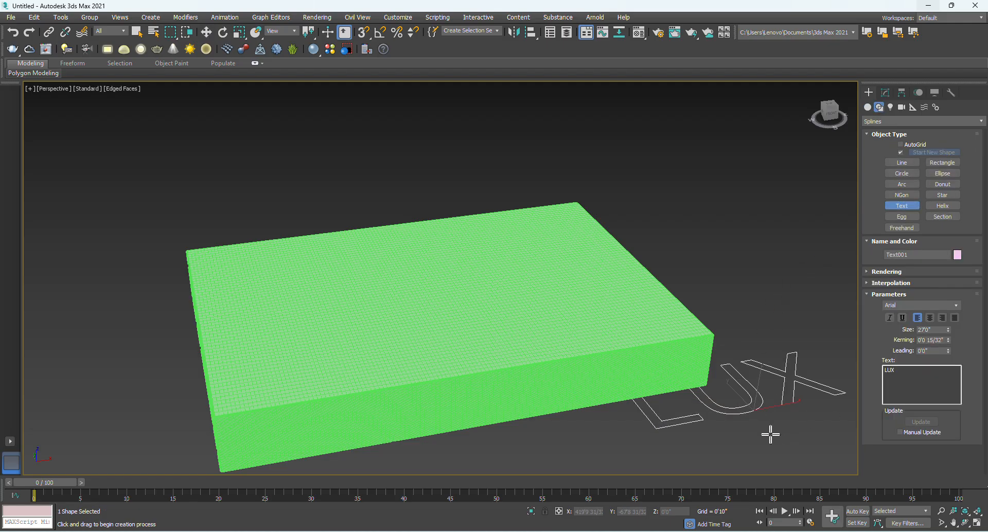
Move the new LUX text up and across so it sits above the chamfer box's top face
key(w)
drag(756, 395, 447, 270)
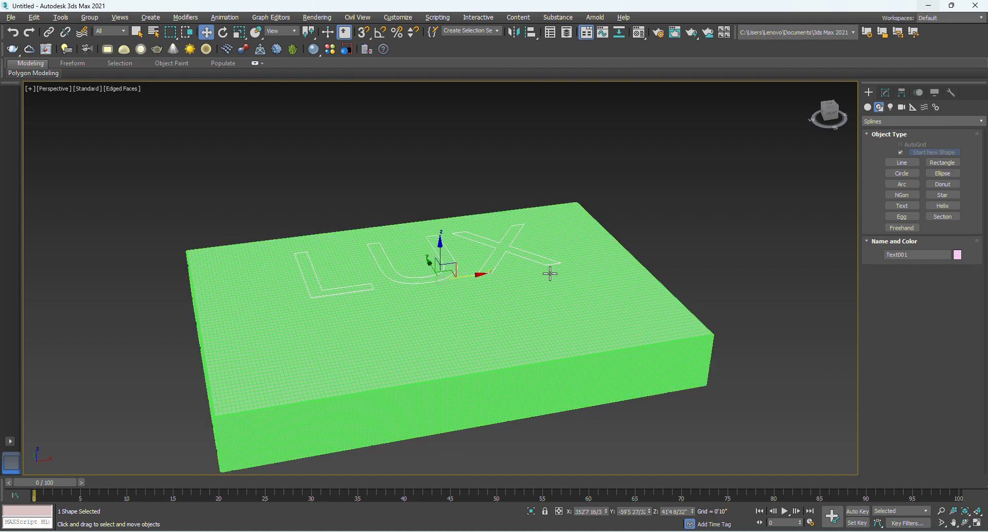
alt+middle_drag(549, 273, 425, 299)
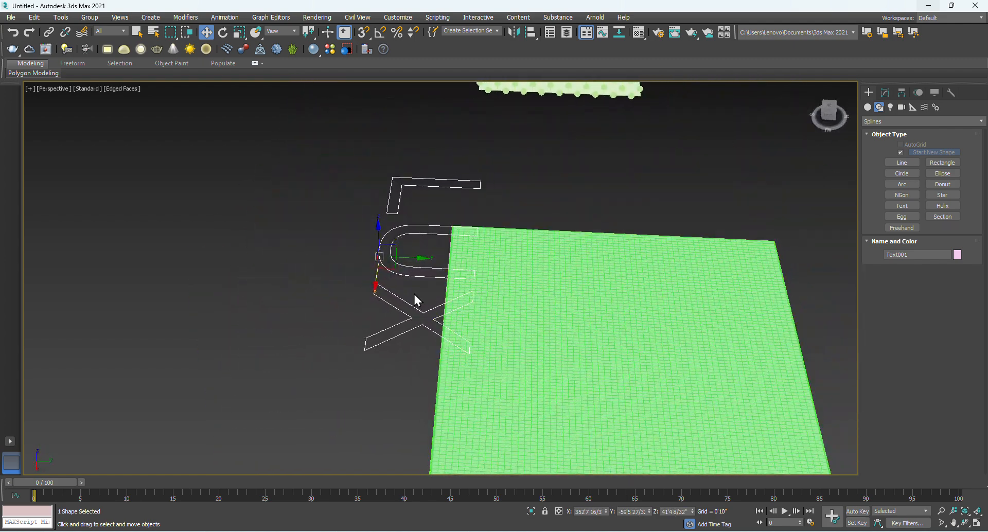
drag(413, 260, 612, 271)
alt+middle_drag(612, 271, 498, 325)
drag(651, 309, 770, 311)
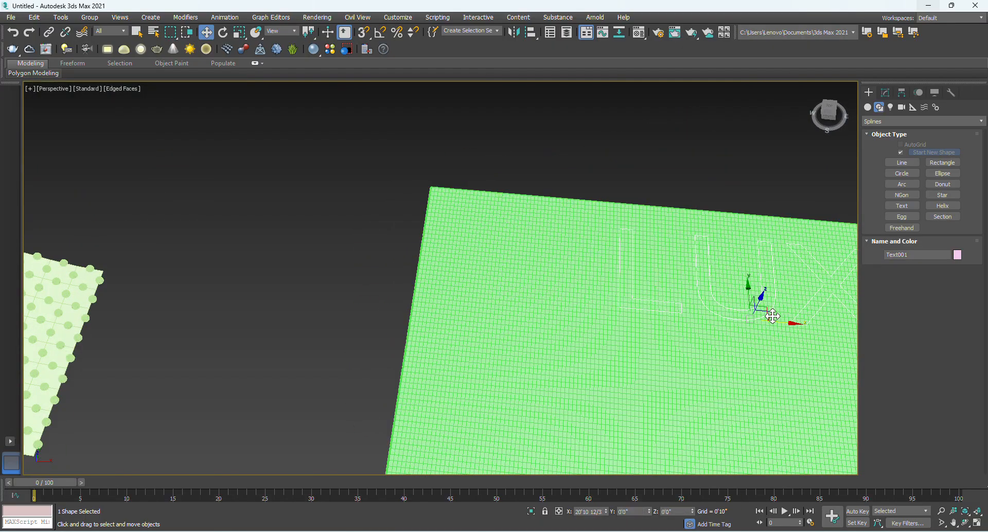
Create a ShapeMerge with the chamfer box as the base and the LUX text above it as the merged shape
alt+middle_drag(642, 346, 612, 299)
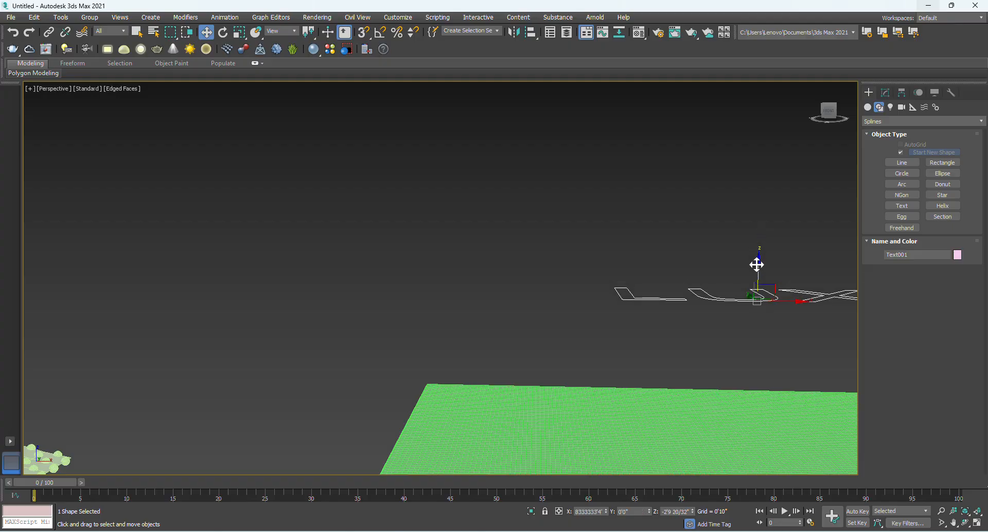
scroll(335, 263, down, 5)
alt+middle_drag(408, 286, 525, 296)
scroll(507, 305, up, 4)
scroll(496, 267, down, 4)
scroll(523, 290, up, 2)
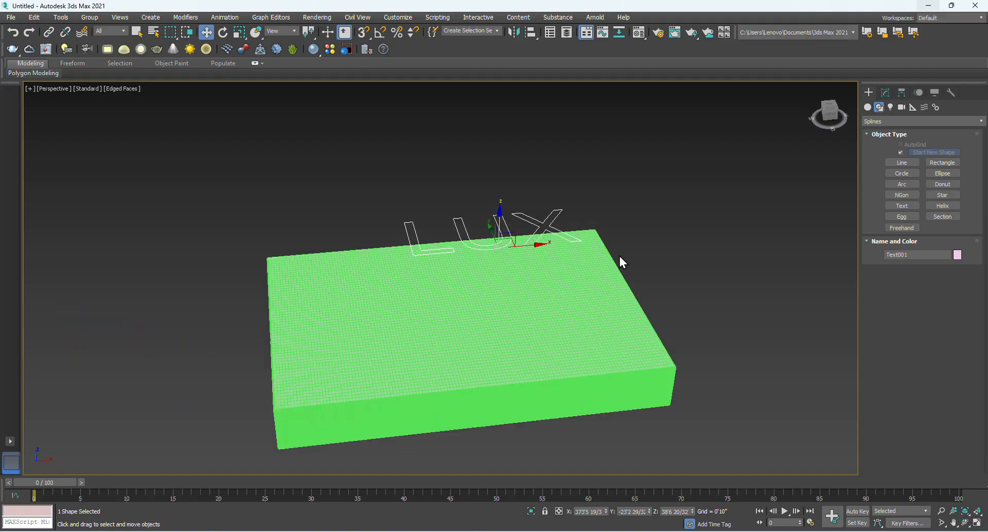
click(591, 313)
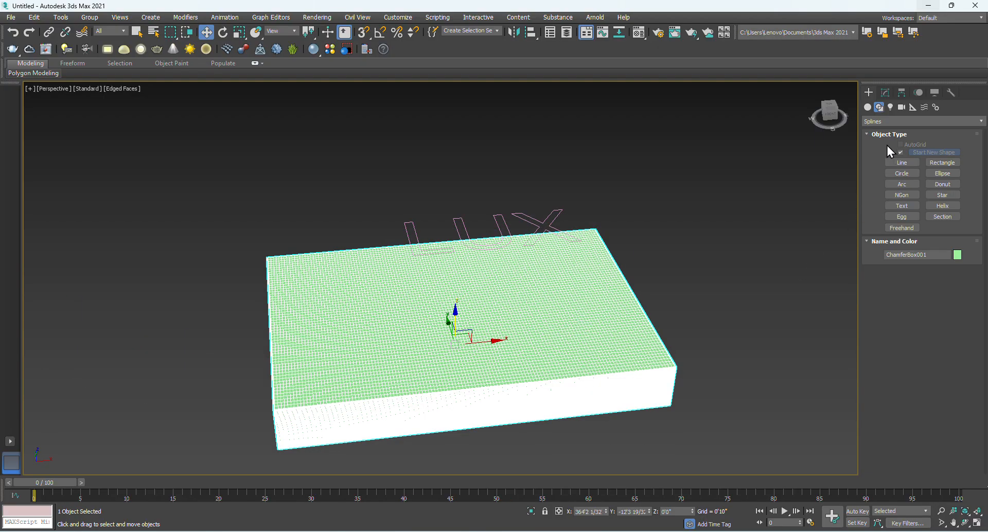
click(872, 122)
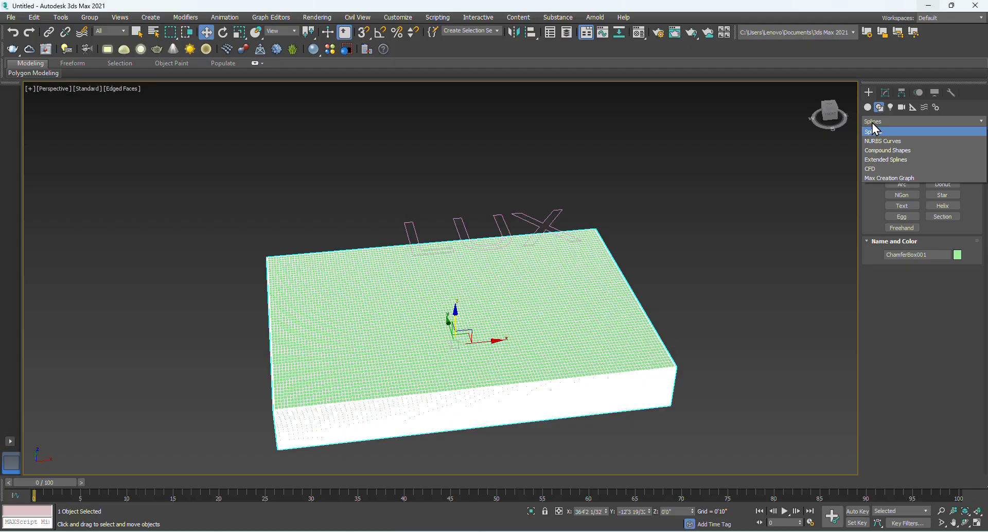
click(873, 122)
click(869, 107)
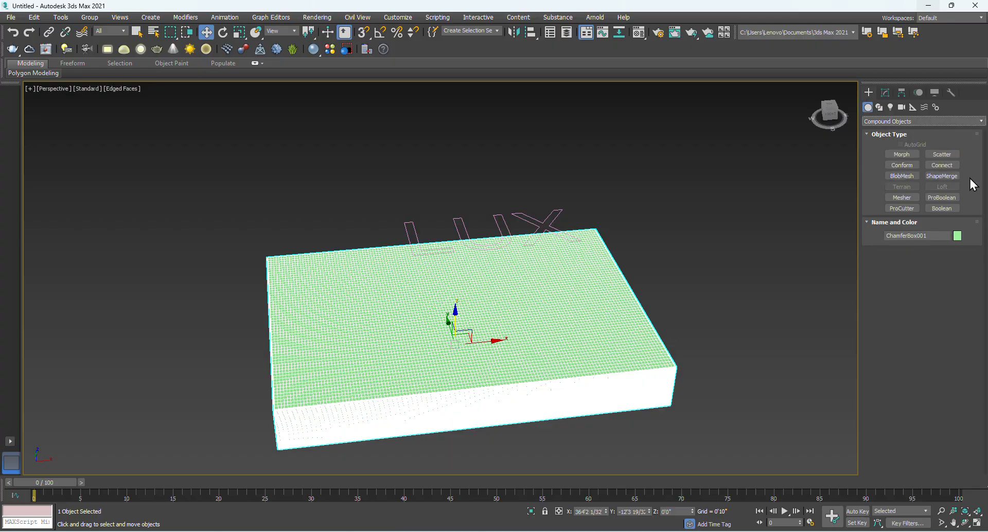
click(951, 179)
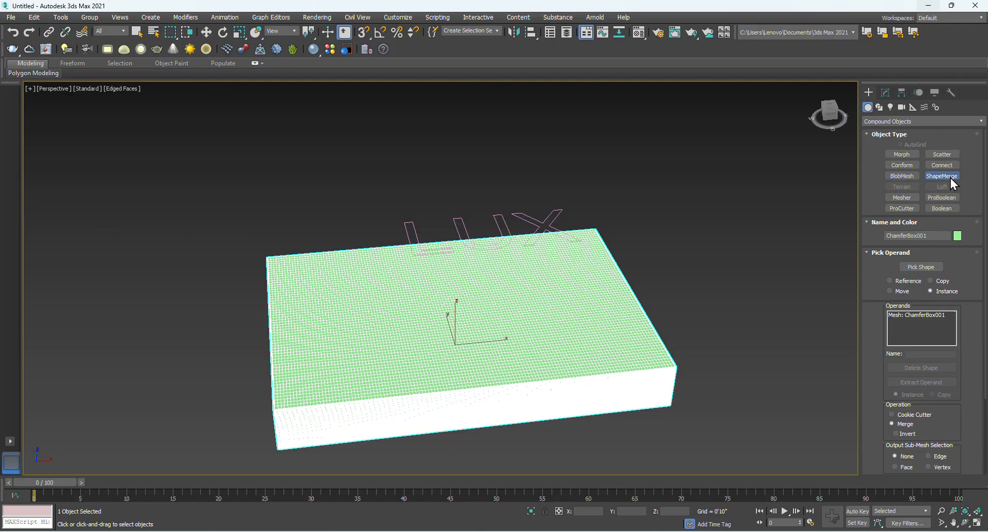
click(924, 268)
click(533, 218)
Check the projected LUX outline on the box's top face, then leave shape picking and convert the box to an Editable Poly
scroll(494, 323, up, 6)
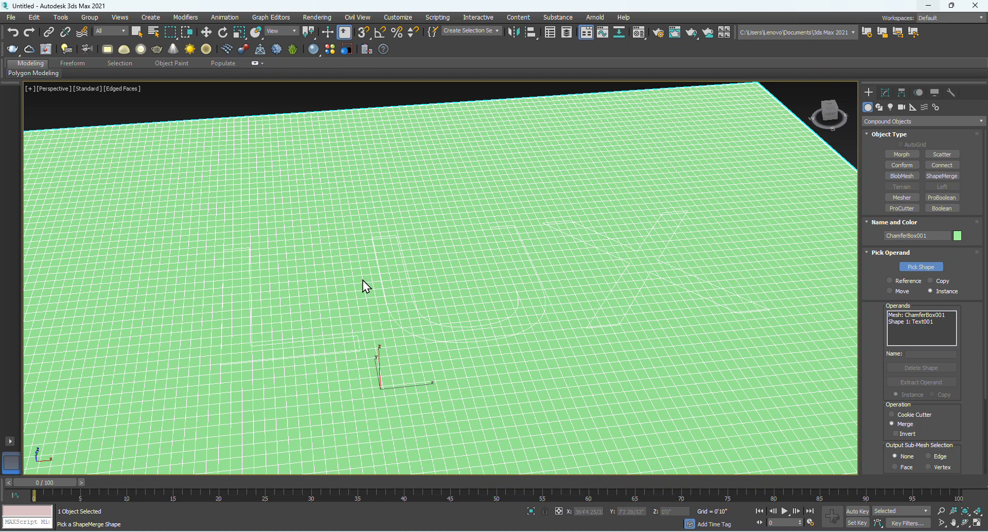
scroll(363, 280, down, 6)
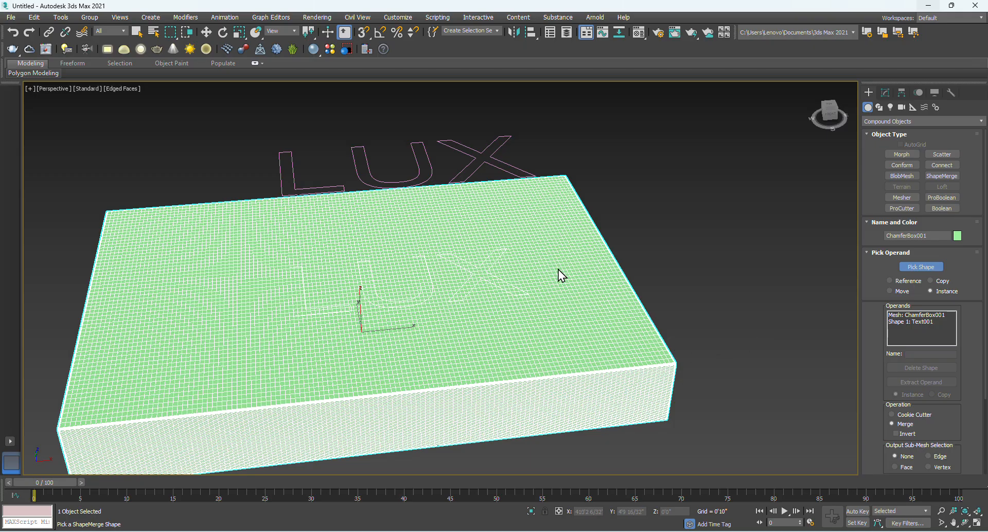
middle_drag(524, 306, 531, 287)
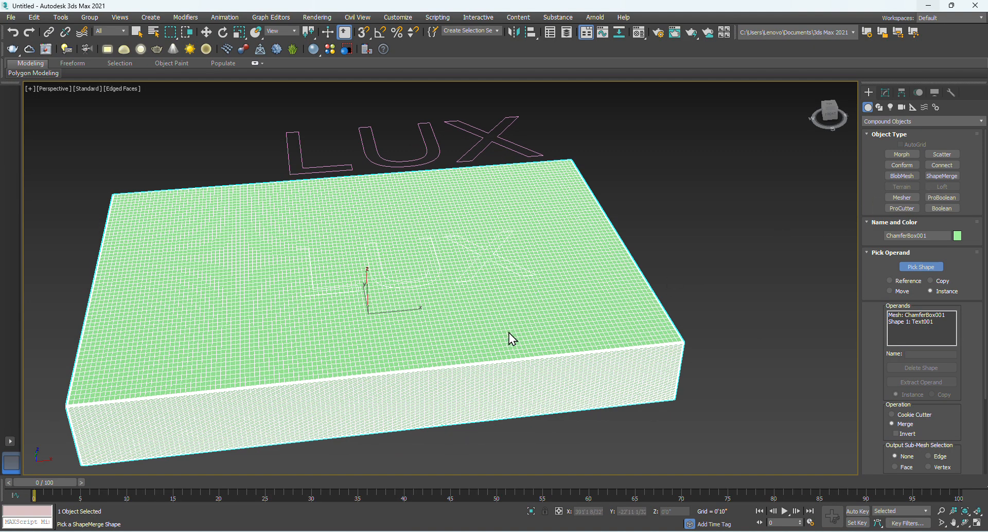
key(w)
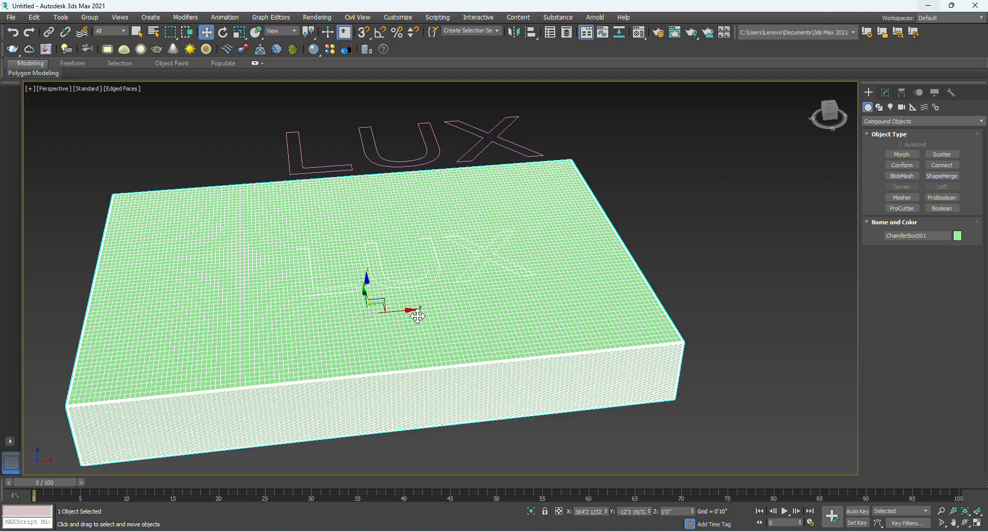
right_click(433, 300)
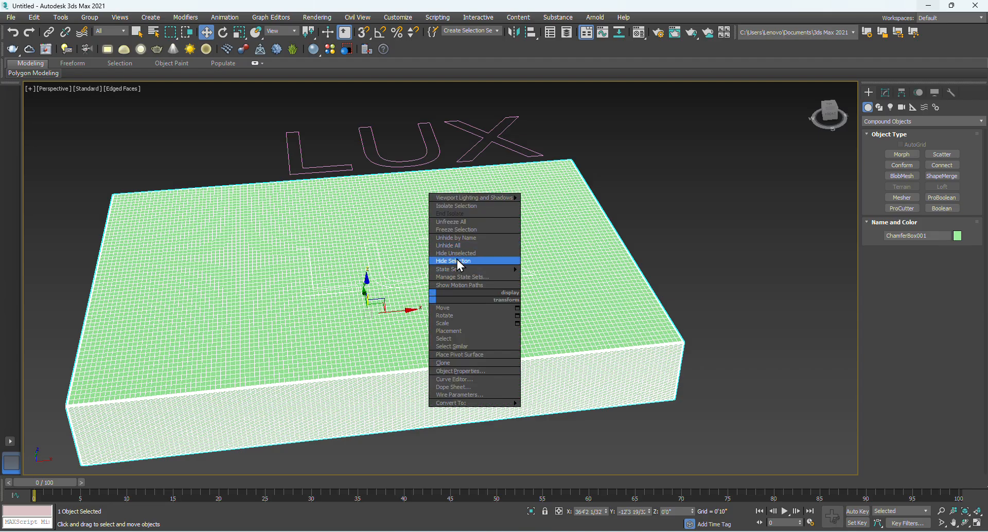
mouse_move(470, 403)
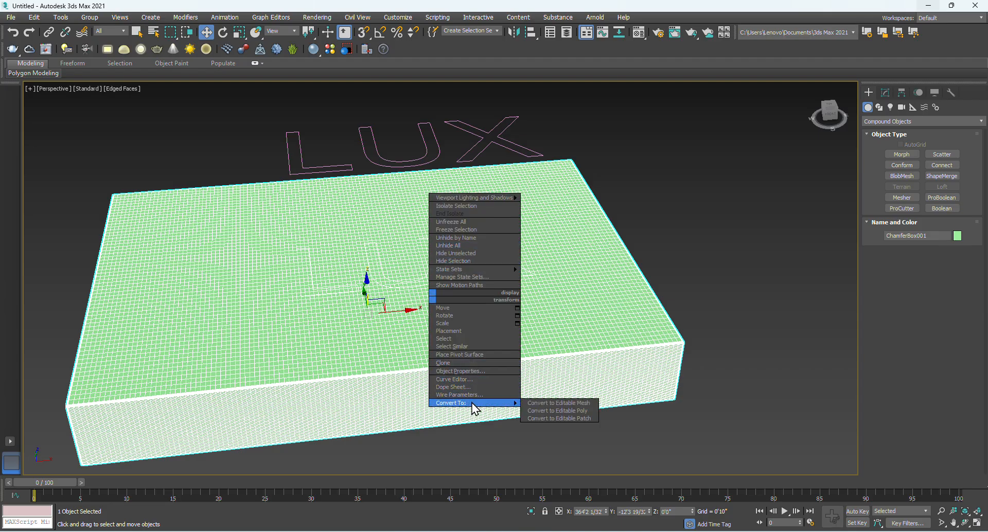
click(563, 411)
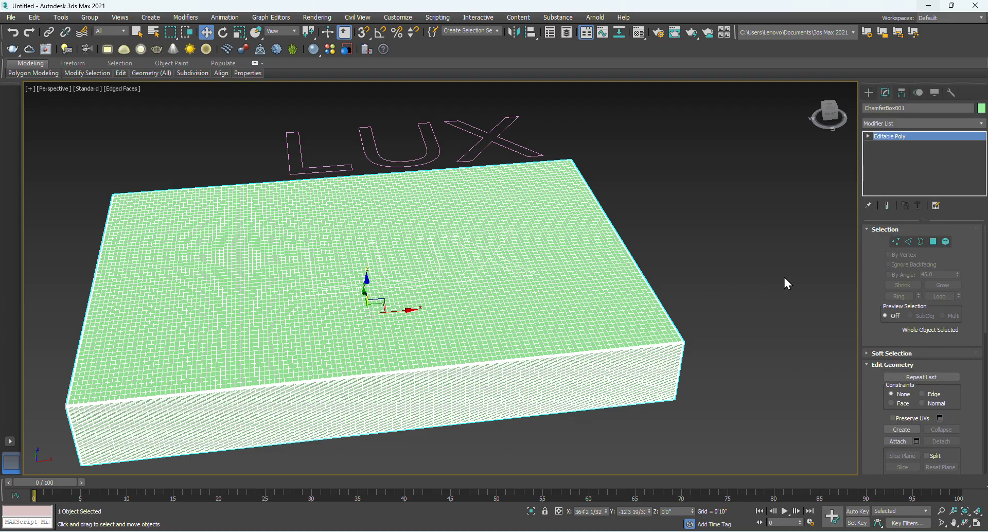
Move the box's LUX-shaped polygons slightly down into the top face, then leave polygon editing and deselect the box
click(869, 137)
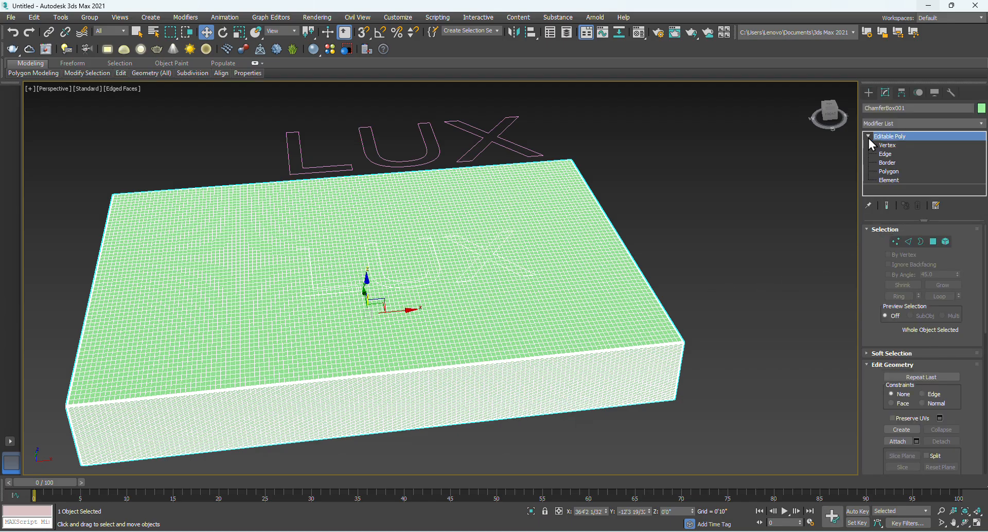
click(886, 172)
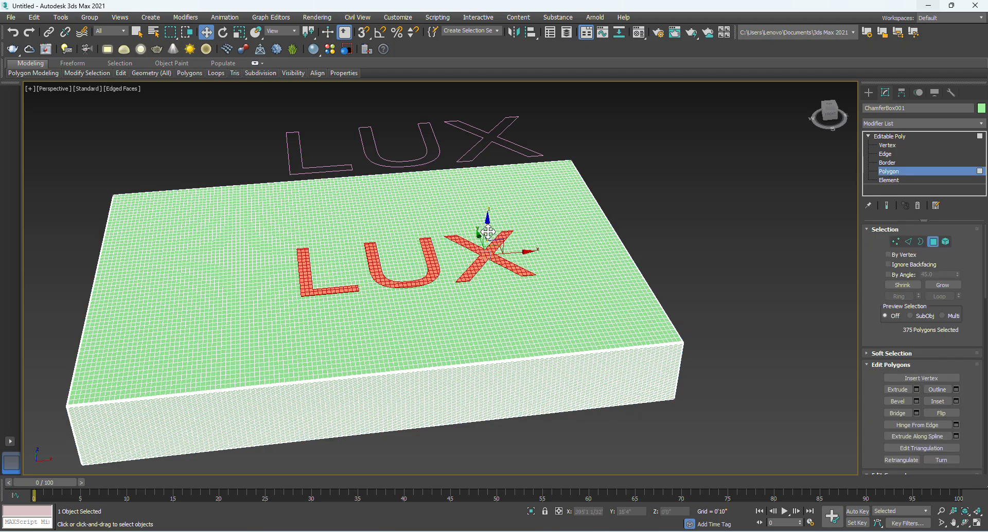
mouse_move(487, 229)
mouse_down()
mouse_move(487, 244)
mouse_move(491, 234)
mouse_up()
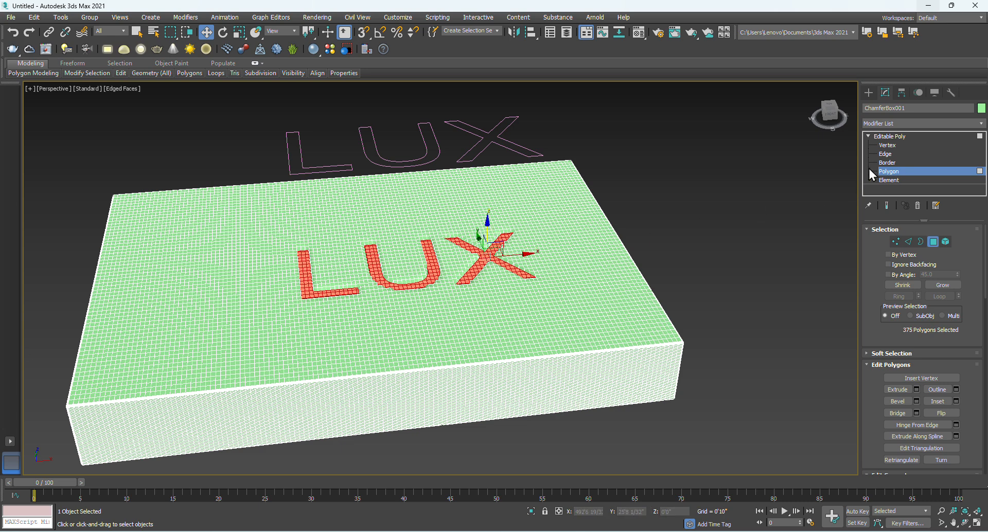
click(889, 138)
click(722, 205)
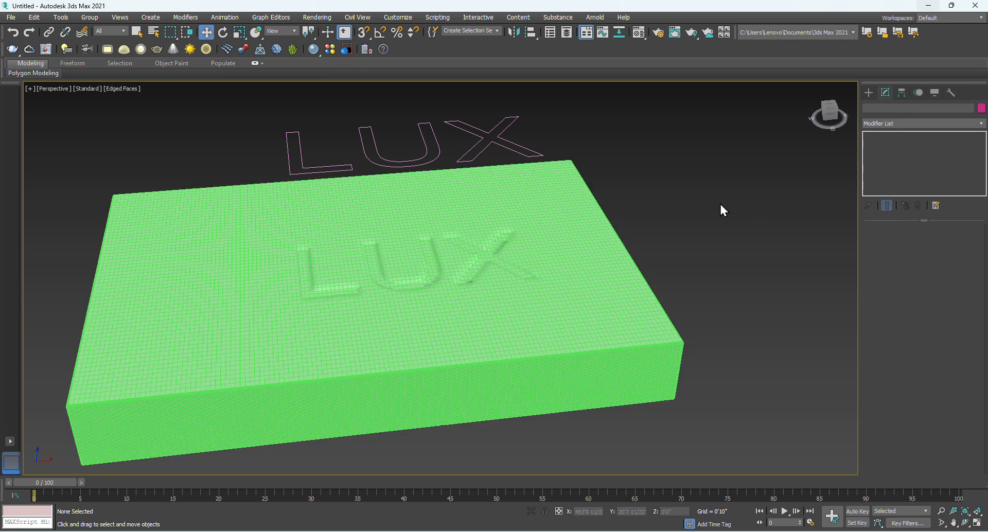
Turn off edged faces to inspect the LUX lettering, check the list in Modifiers.txt, and return to 3ds Max
key(F4)
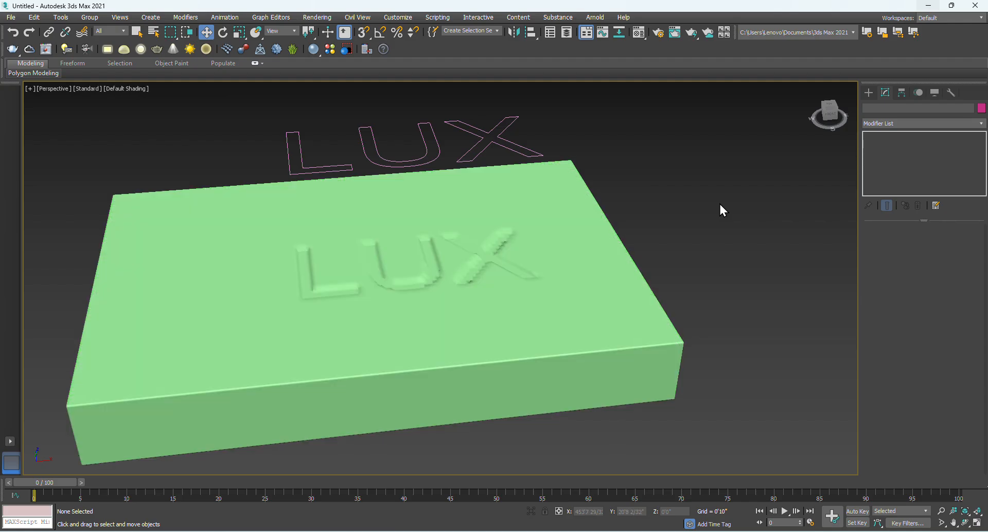
mouse_move(534, 269)
alt+middle_down()
mouse_move(534, 300)
mouse_move(461, 236)
mouse_move(445, 203)
mouse_move(530, 272)
alt+middle_up()
key(alt+Tab)
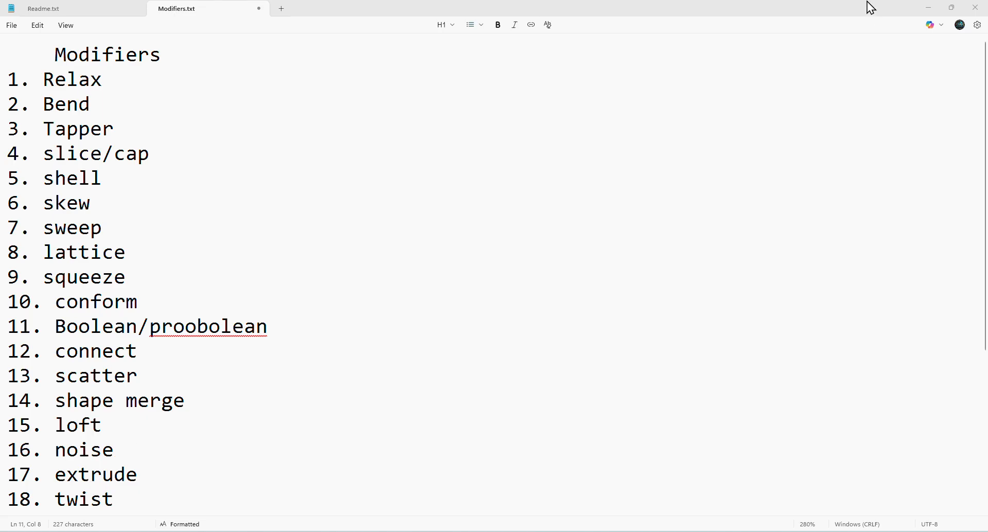
click(928, 8)
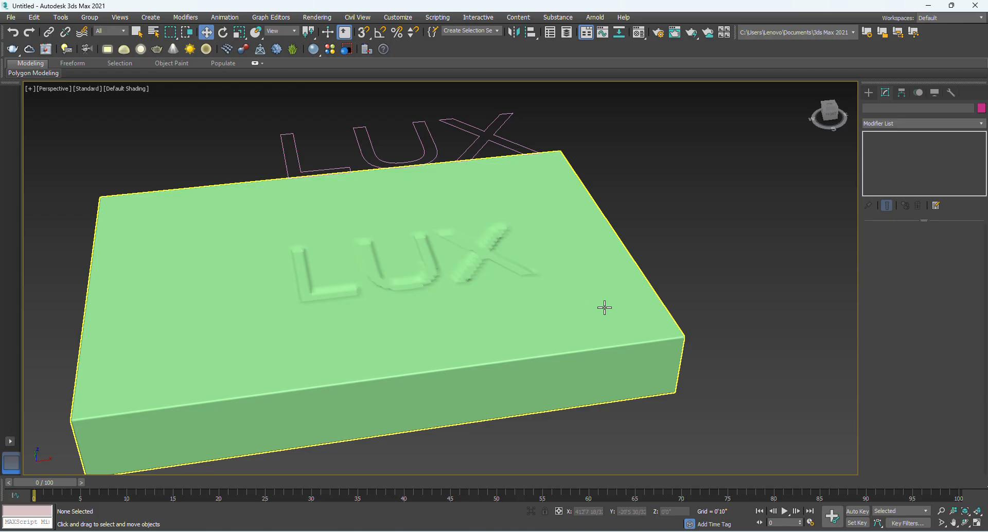
Draw a circle spline with a radius of about 11'6" in the empty space beyond the chamfer box
middle_drag(604, 306, 175, 333)
click(869, 92)
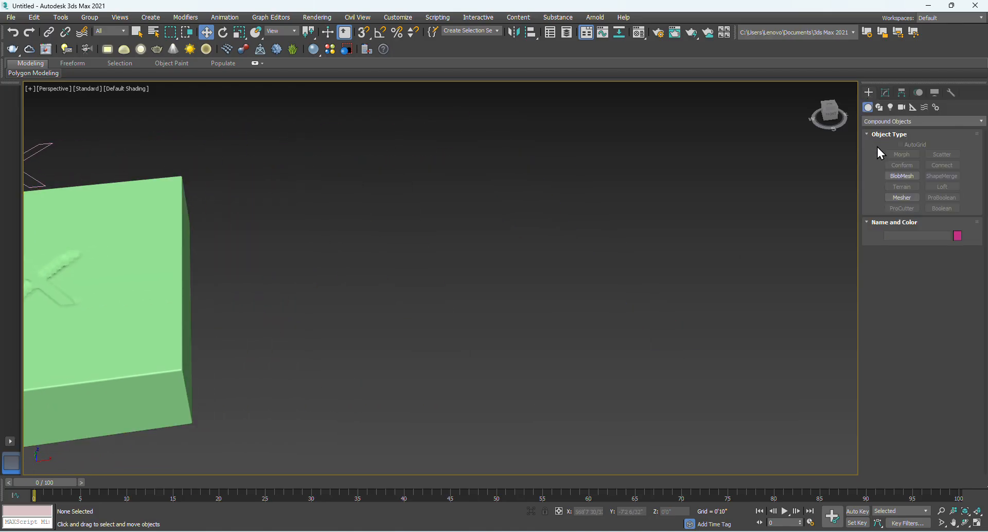
click(879, 108)
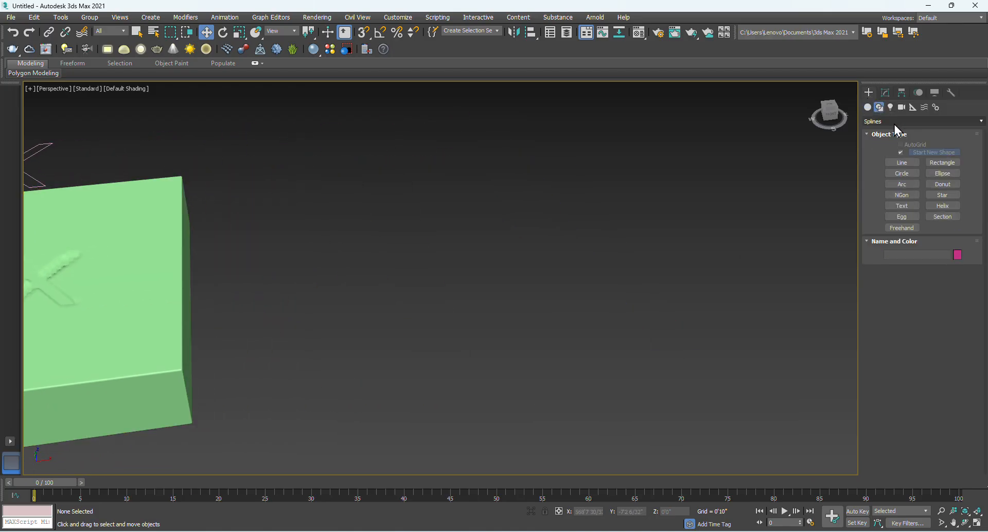
click(904, 175)
drag(565, 312, 587, 347)
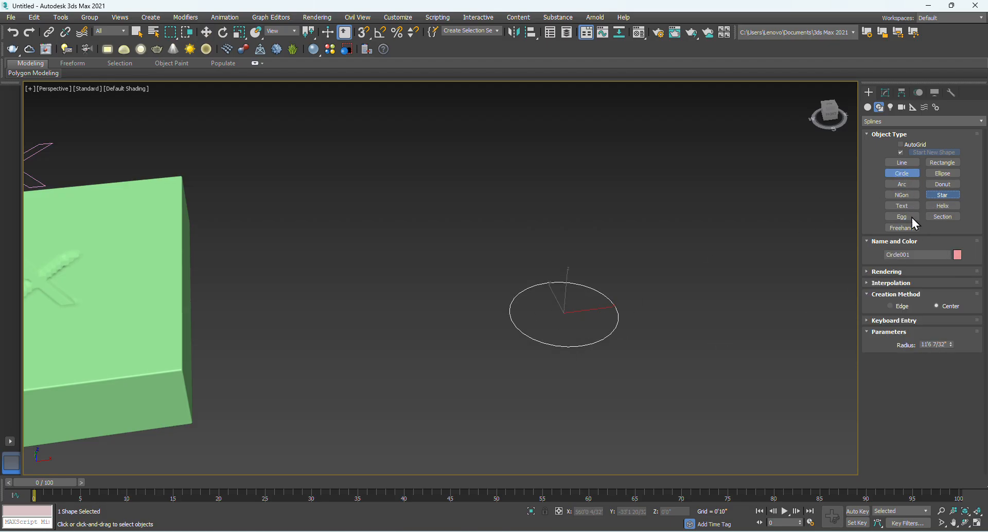
Draw a six-point star spline beside the circle, with radii of about 16'6" and 5'9"
click(942, 194)
drag(745, 282, 752, 327)
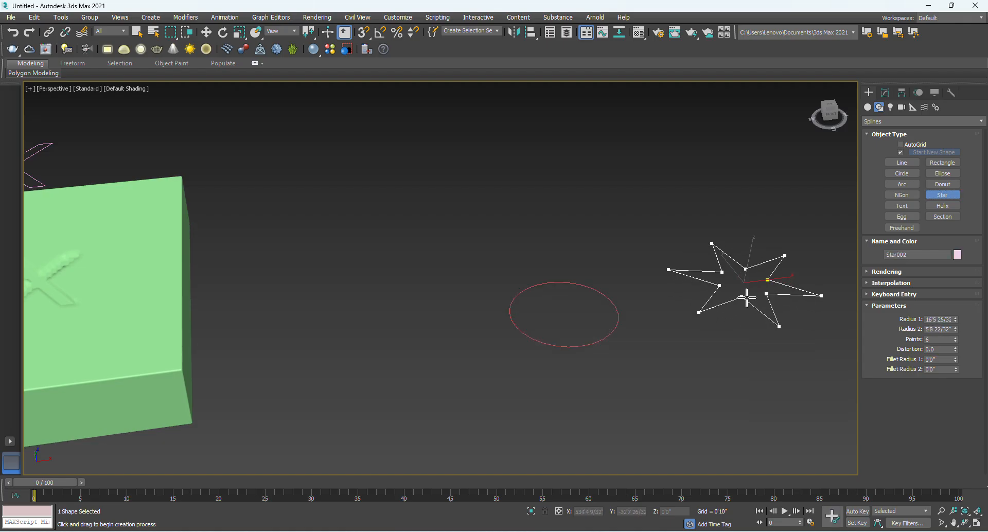
click(750, 294)
Draw an egg spline about 28'6" long and 19' wide in front of the star, without its outline
alt+middle_drag(657, 353, 586, 341)
click(902, 216)
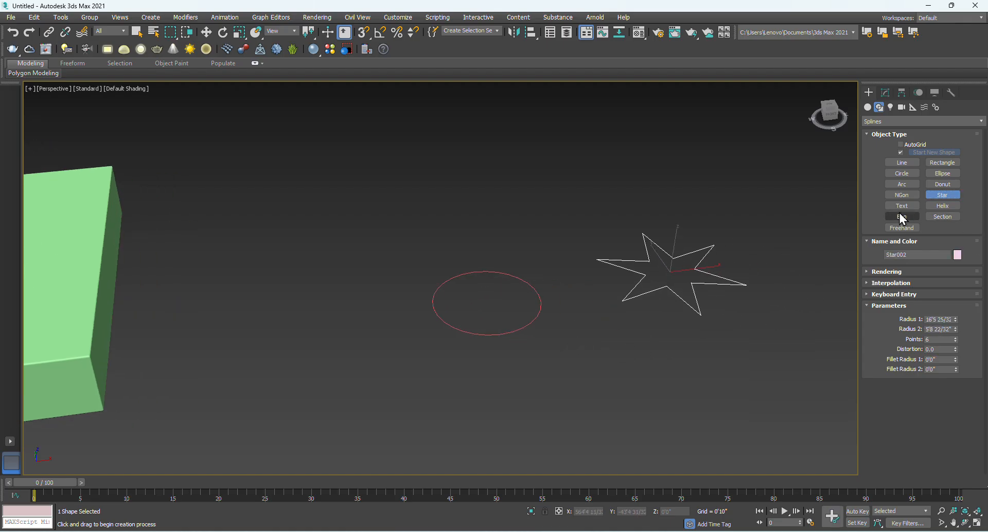
drag(626, 396, 669, 382)
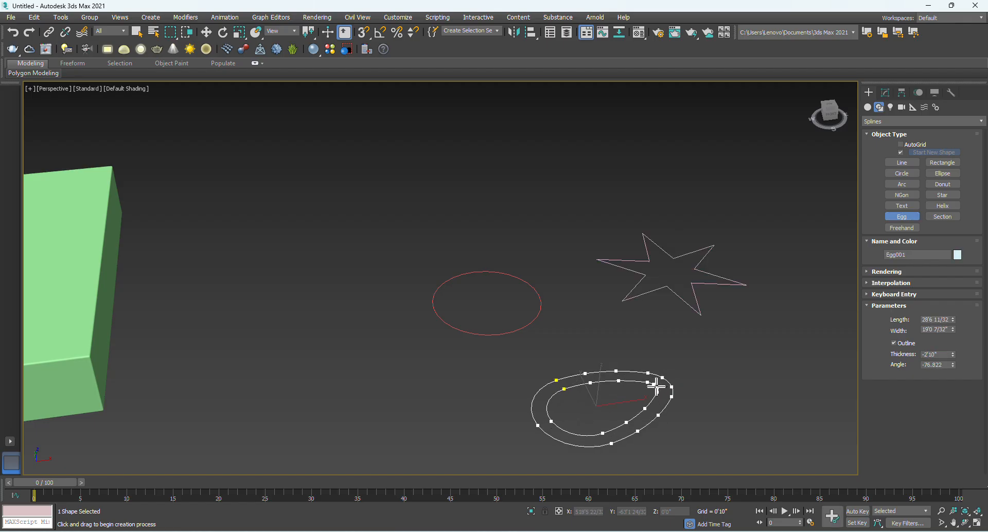
click(660, 386)
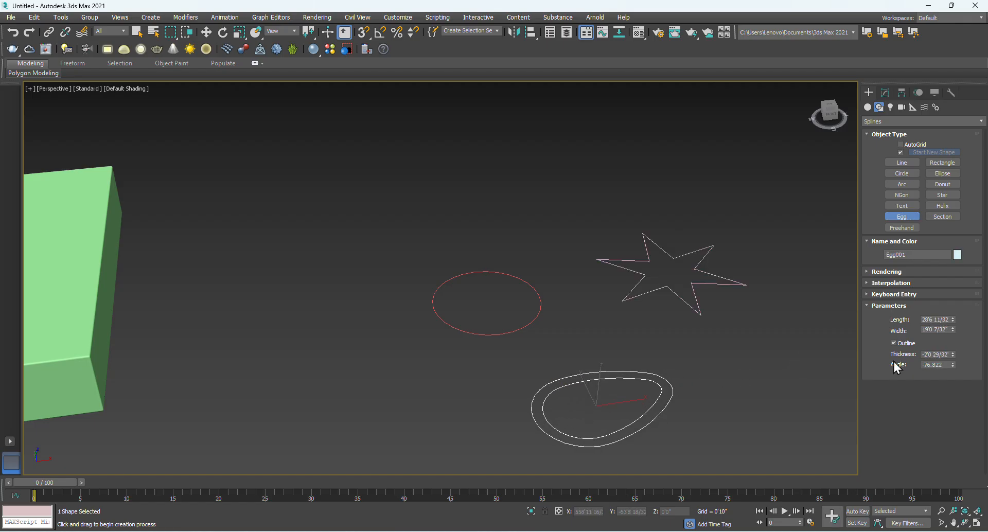
click(893, 343)
right_click(721, 357)
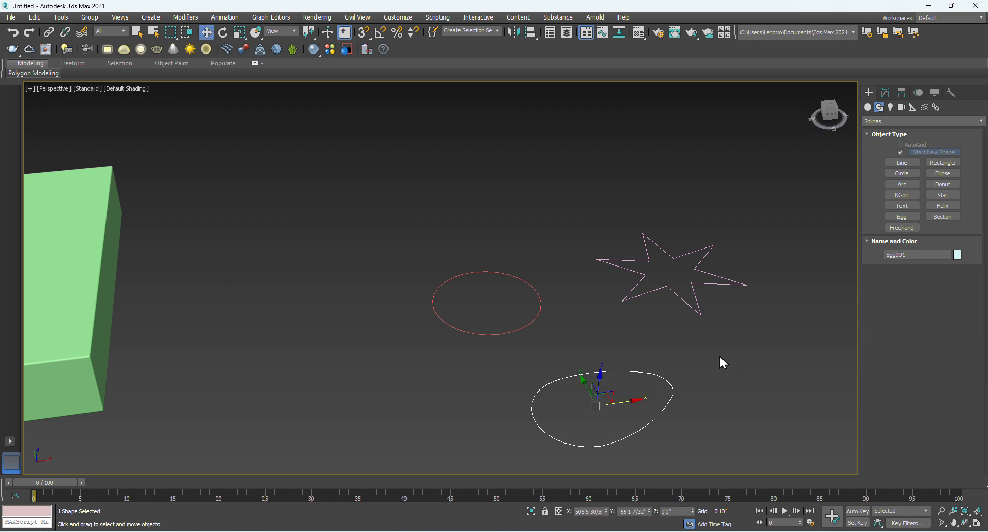
Apply an Extrude modifier to the star and set its amount to 8'1 16/32"
click(685, 302)
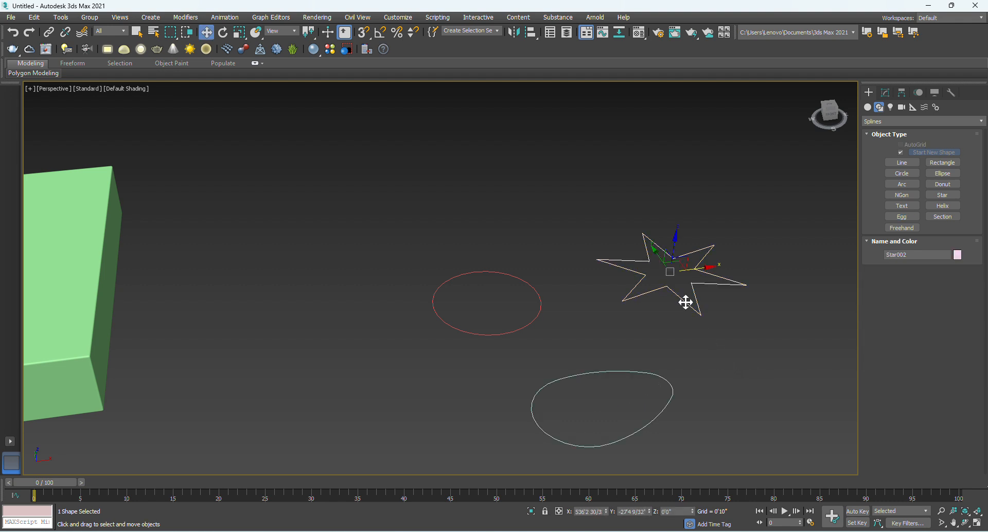
click(886, 93)
click(906, 126)
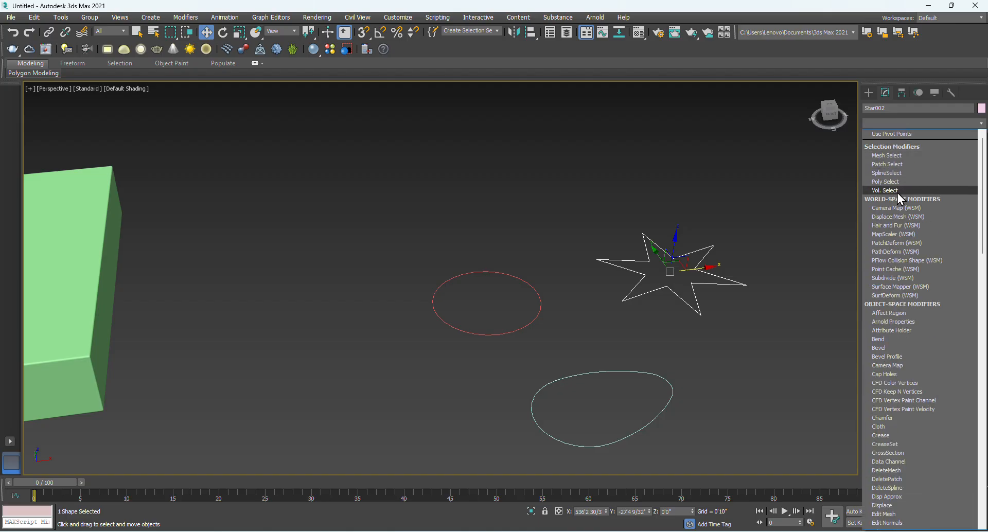
scroll(897, 186, down, 10)
key(x)
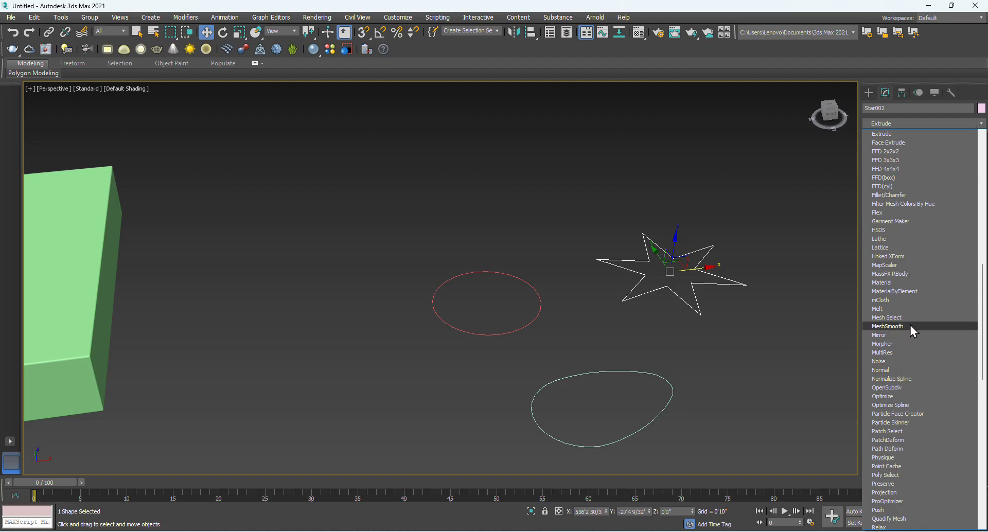
click(883, 135)
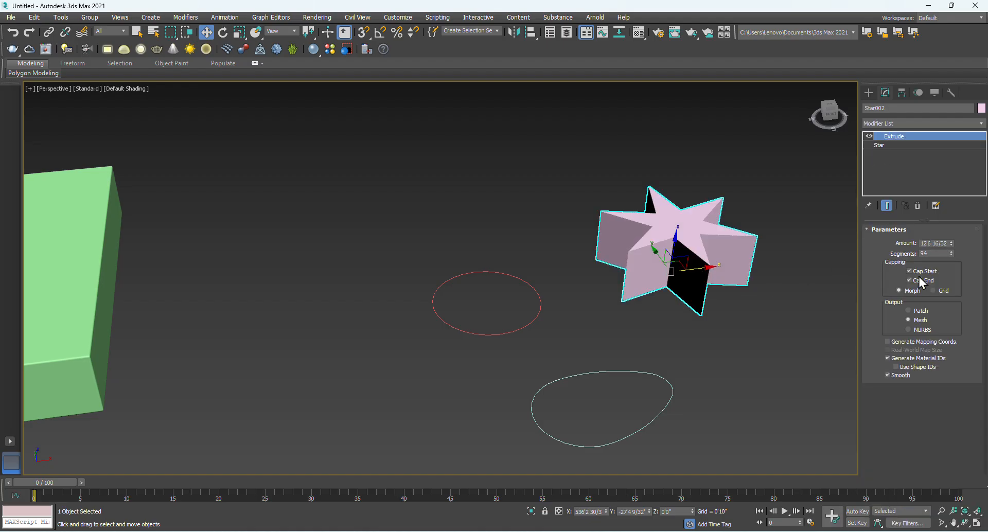
drag(953, 242, 970, 296)
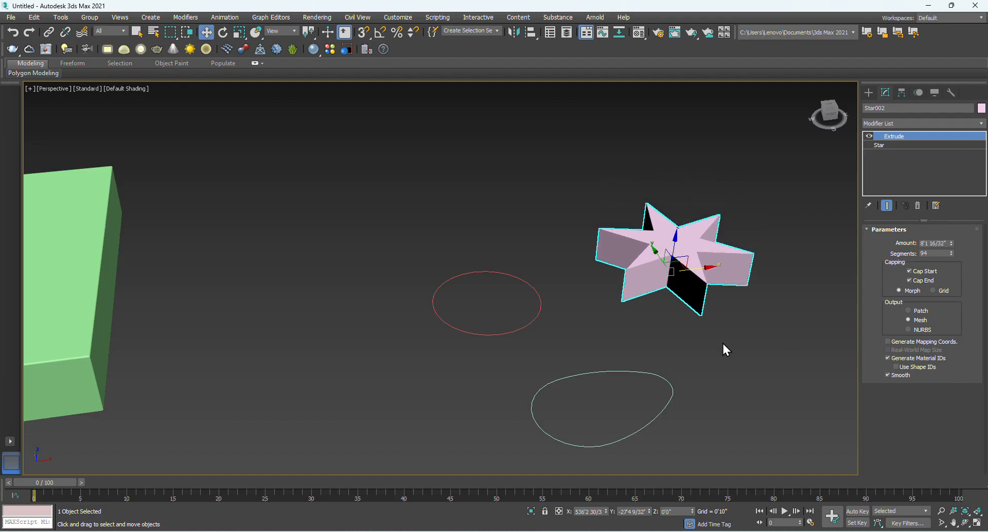
Convert the extruded star to an Editable Poly, then deselect and reselect it
right_click(668, 343)
click(671, 344)
click(653, 340)
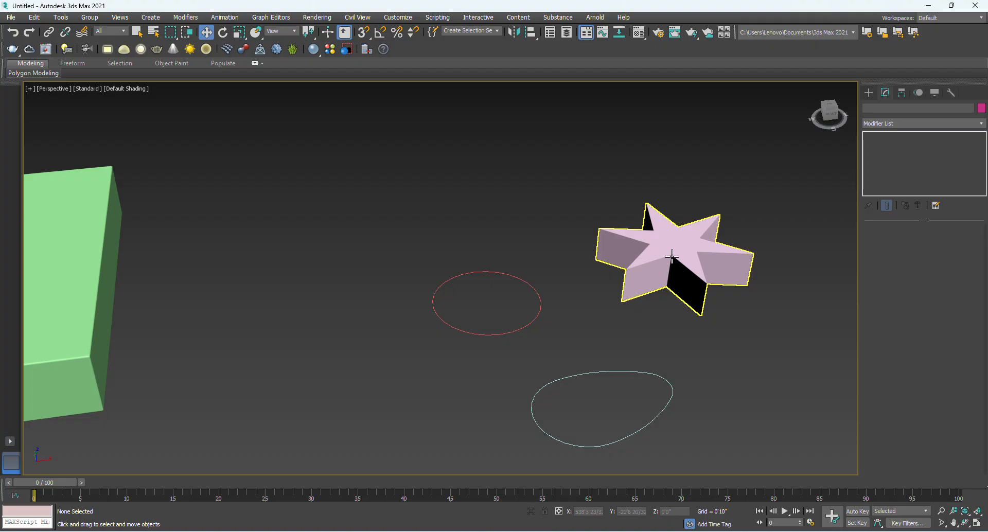
click(672, 256)
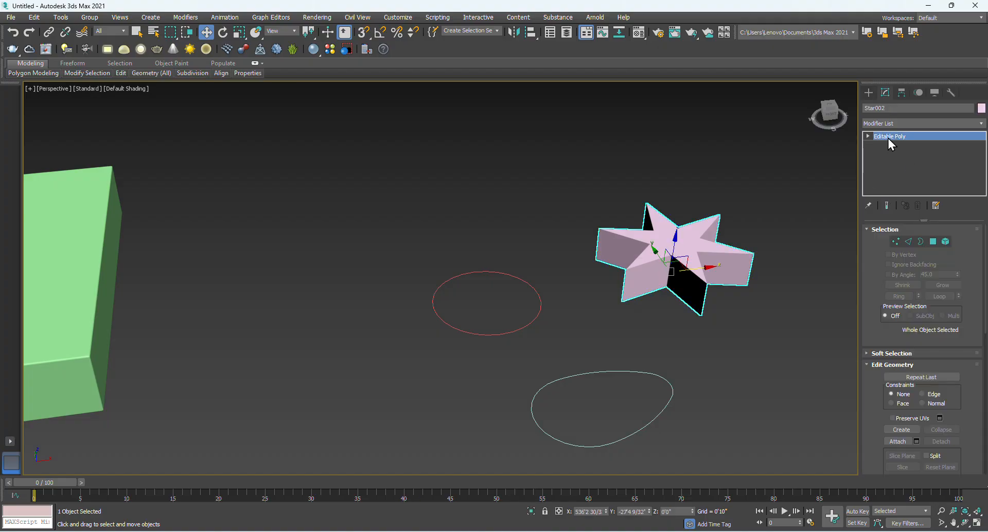
Apply an Extrude modifier to the egg spline in front of the star, then deselect it
click(678, 342)
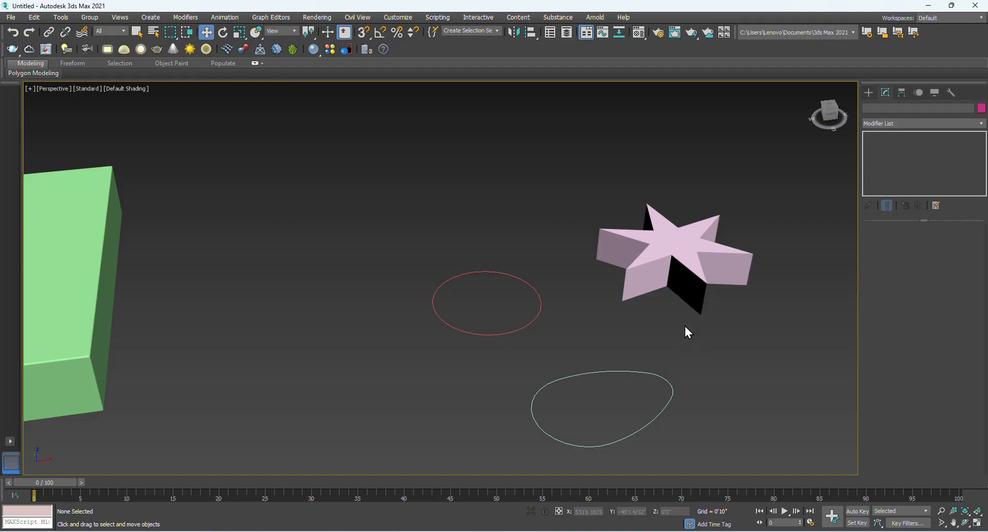
click(608, 371)
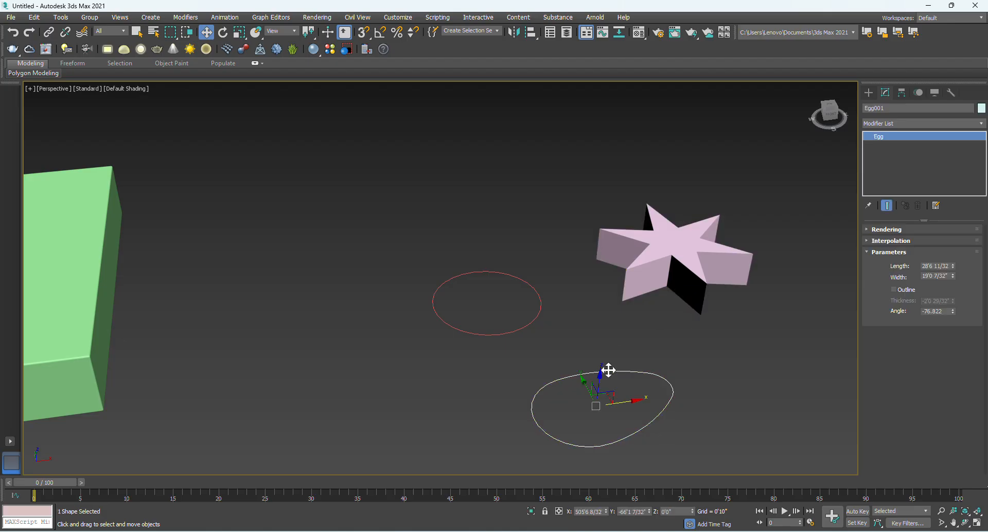
click(901, 125)
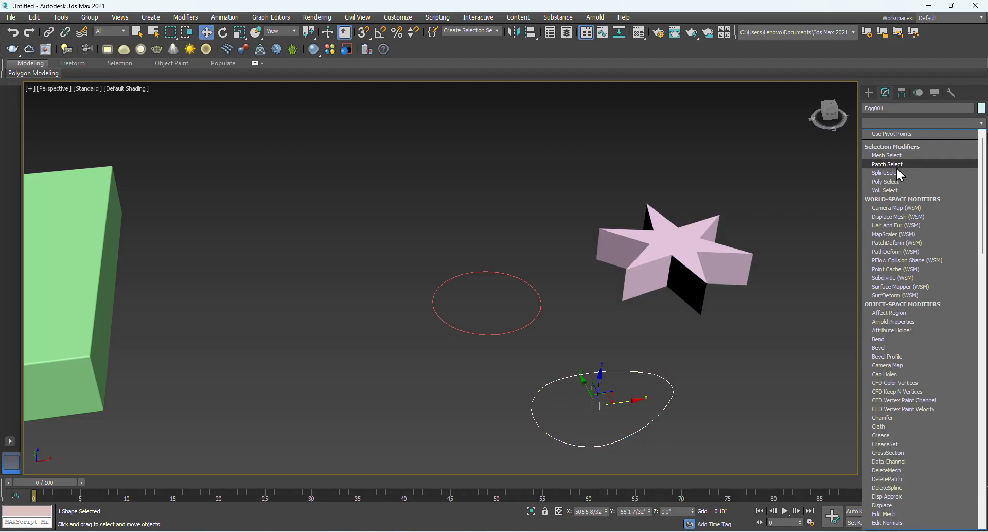
key(e)
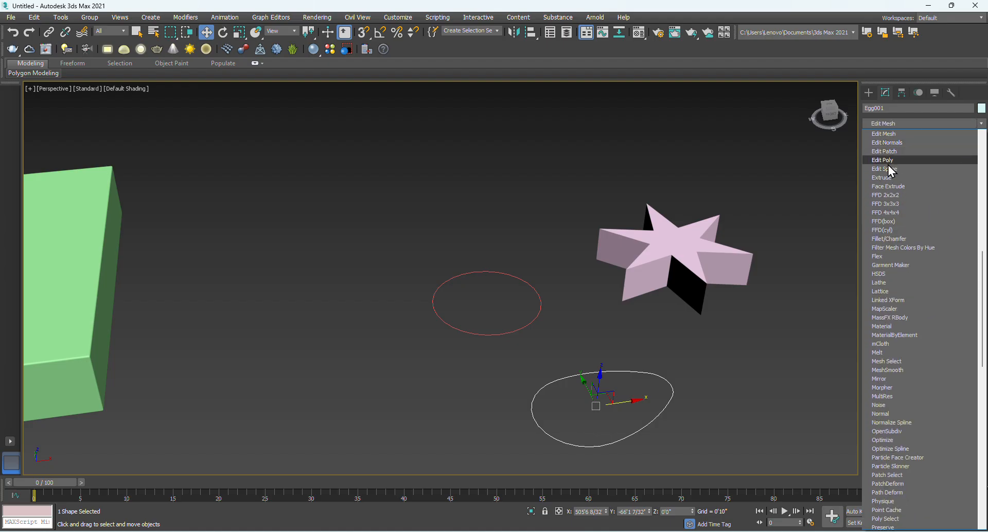
click(887, 178)
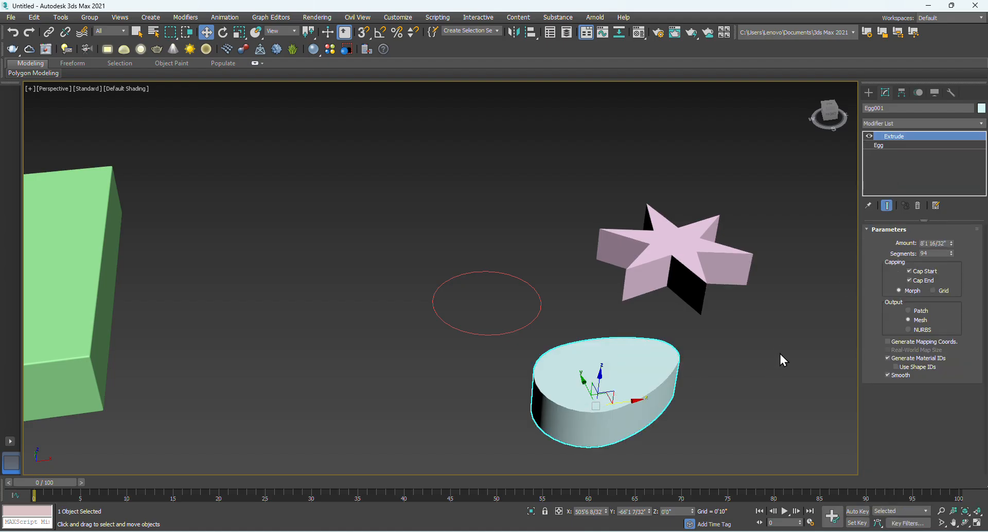
click(745, 356)
Copy the Extrude modifier from the egg and paste it onto the circle spline
click(638, 386)
right_click(894, 134)
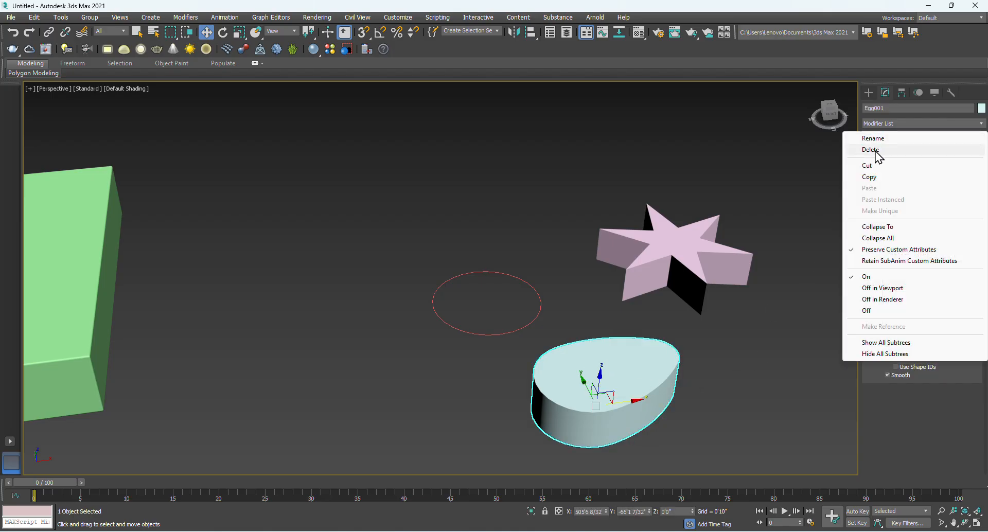
click(878, 179)
click(547, 297)
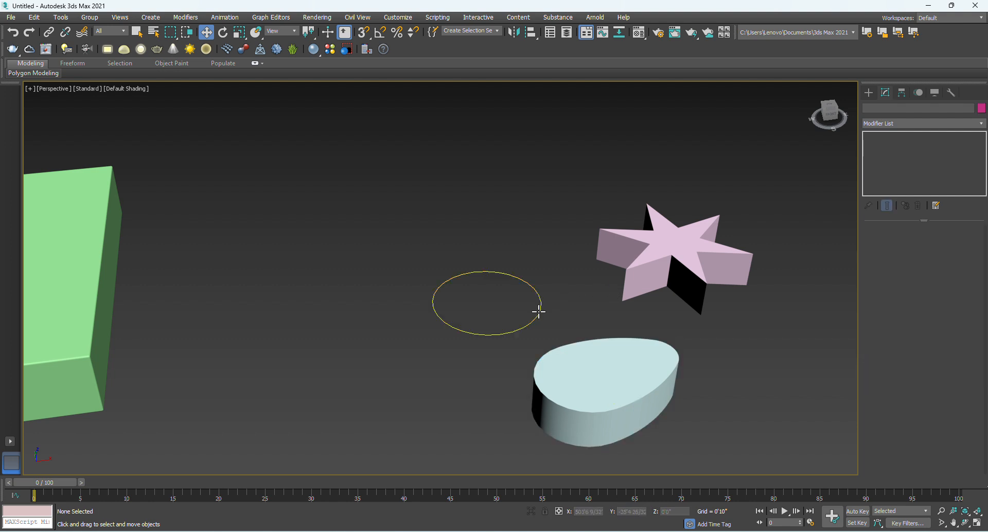
click(540, 308)
right_click(883, 137)
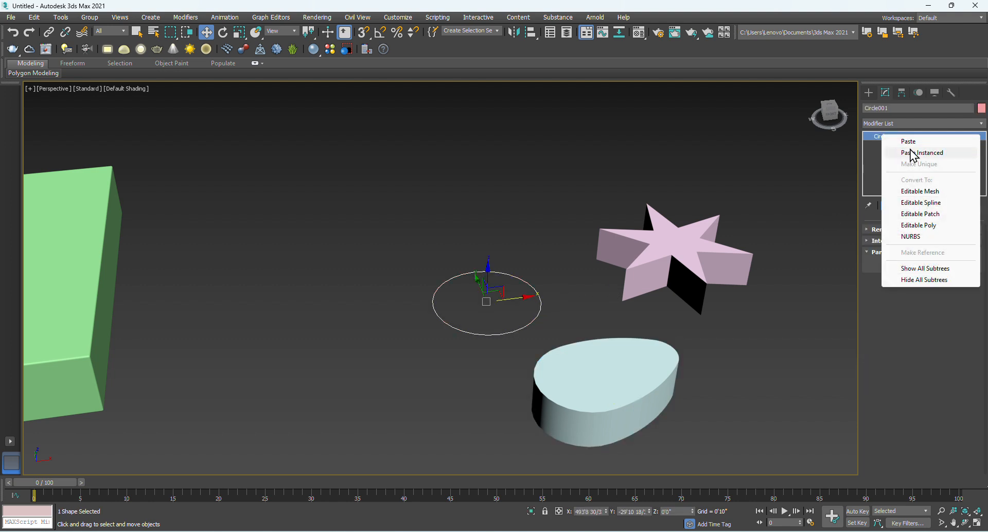
click(882, 151)
click(556, 238)
Draw a standard-primitive plane about 199'8" long and 183'7" wide on empty ground beyond the star
scroll(622, 238, down, 4)
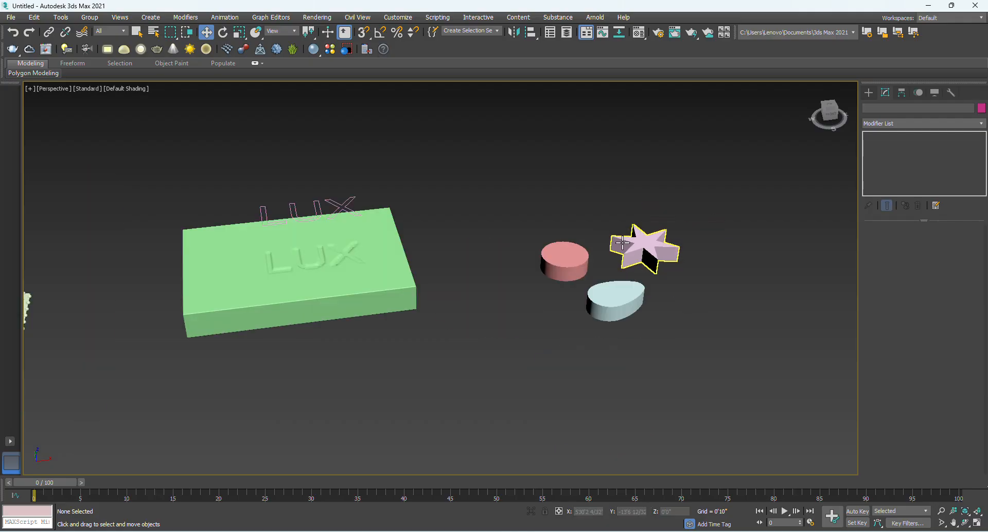
middle_drag(599, 292, 536, 296)
middle_drag(651, 289, 475, 308)
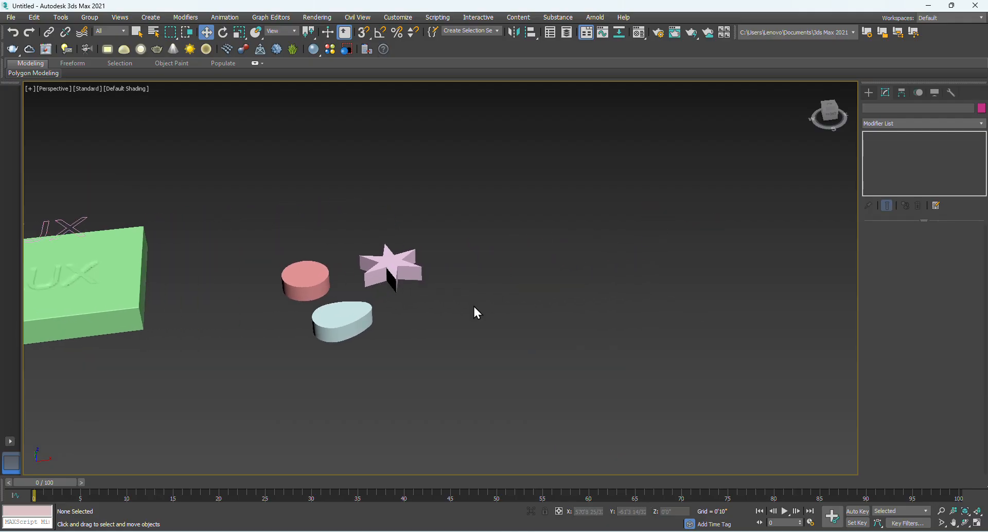
middle_drag(449, 348, 379, 328)
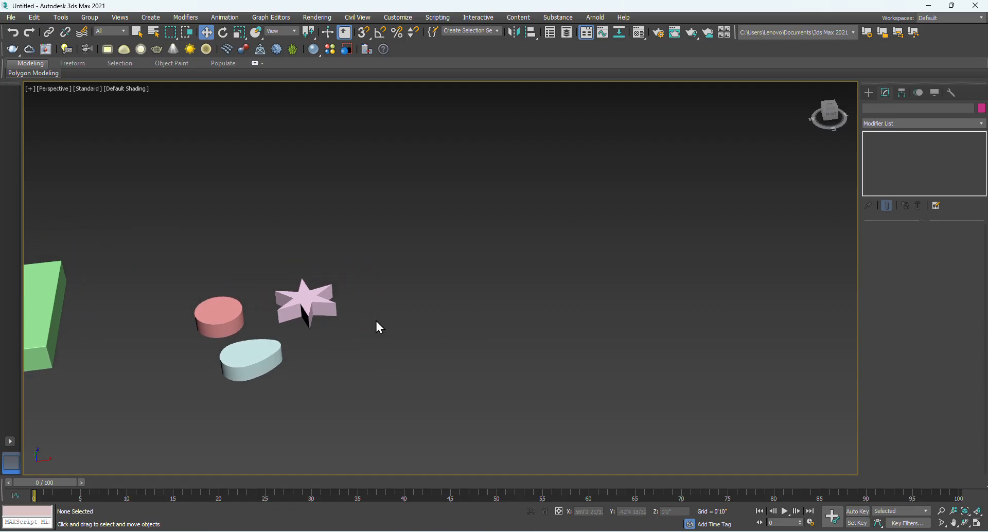
click(870, 93)
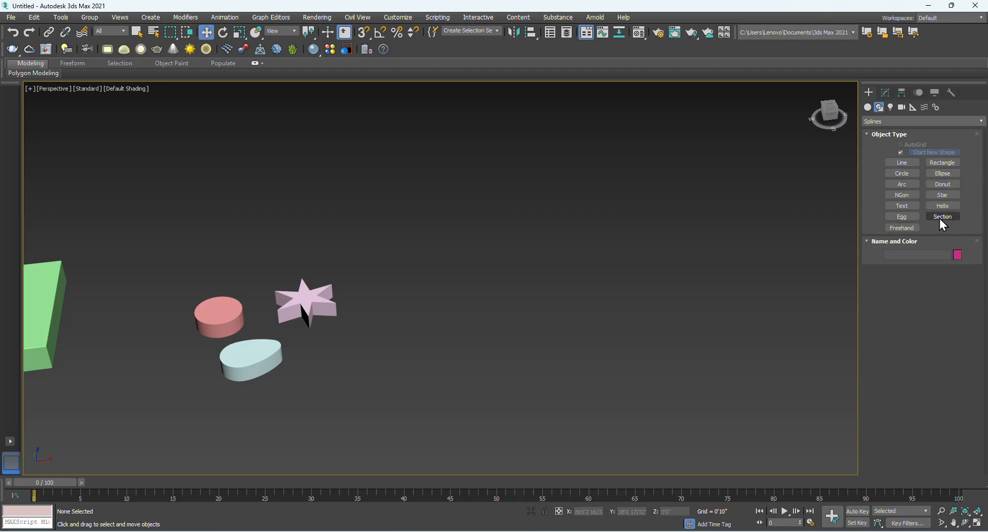
click(867, 107)
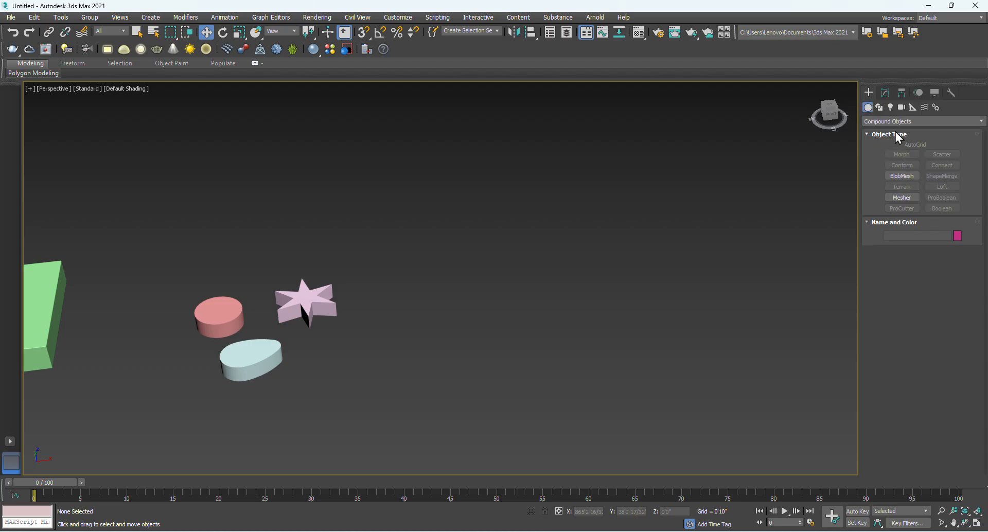
click(887, 122)
click(882, 132)
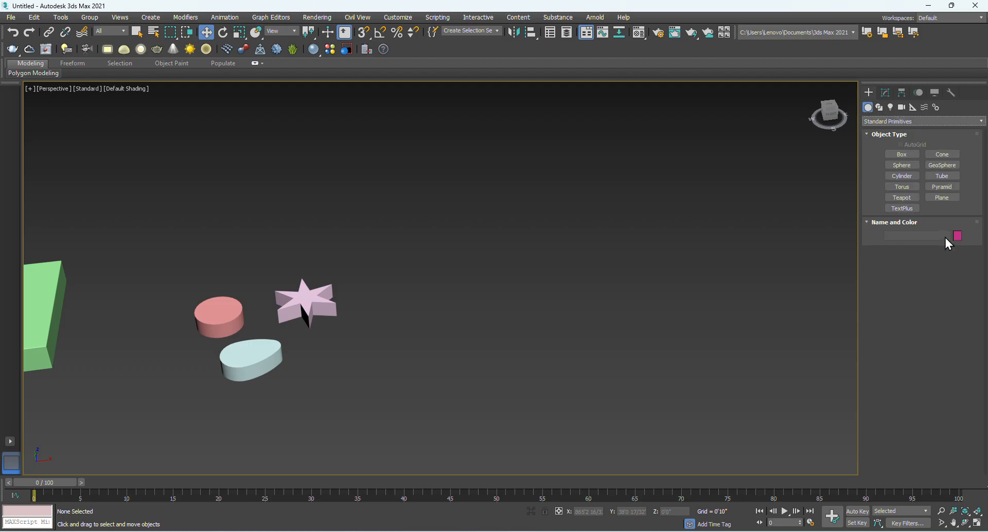
click(904, 208)
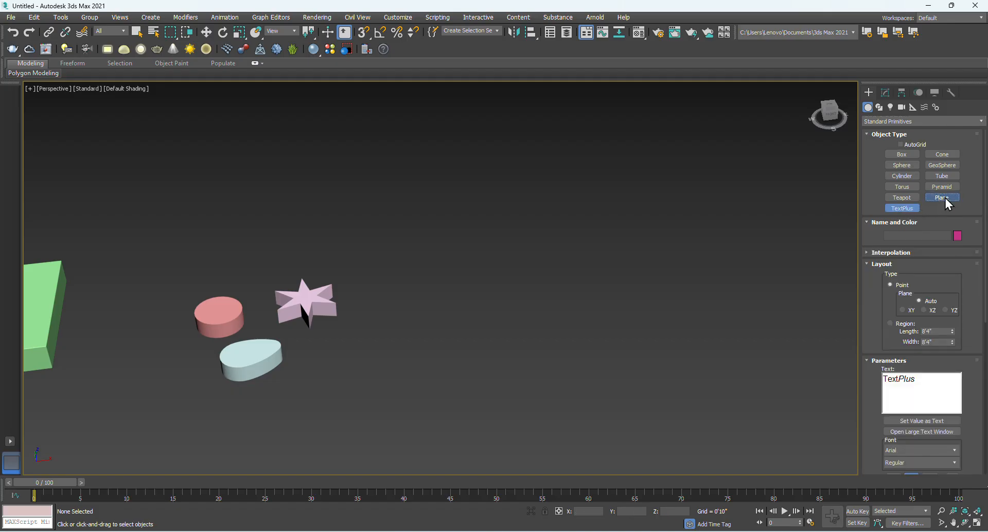
click(944, 199)
drag(681, 177, 462, 447)
middle_drag(558, 431, 412, 417)
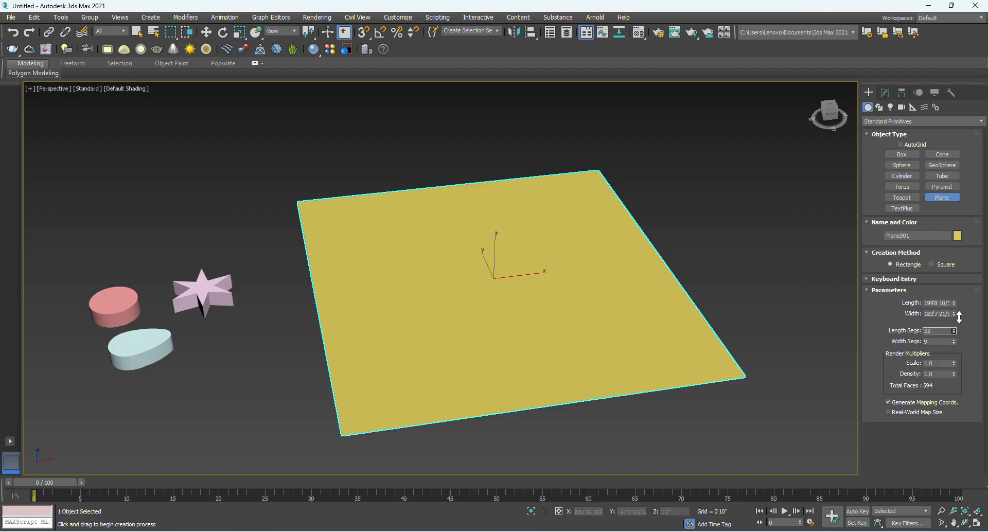
Increase the plane's length and width segments to a dense grid and turn on the edged-faces display
drag(959, 318, 956, 342)
key(w)
click(736, 298)
click(544, 325)
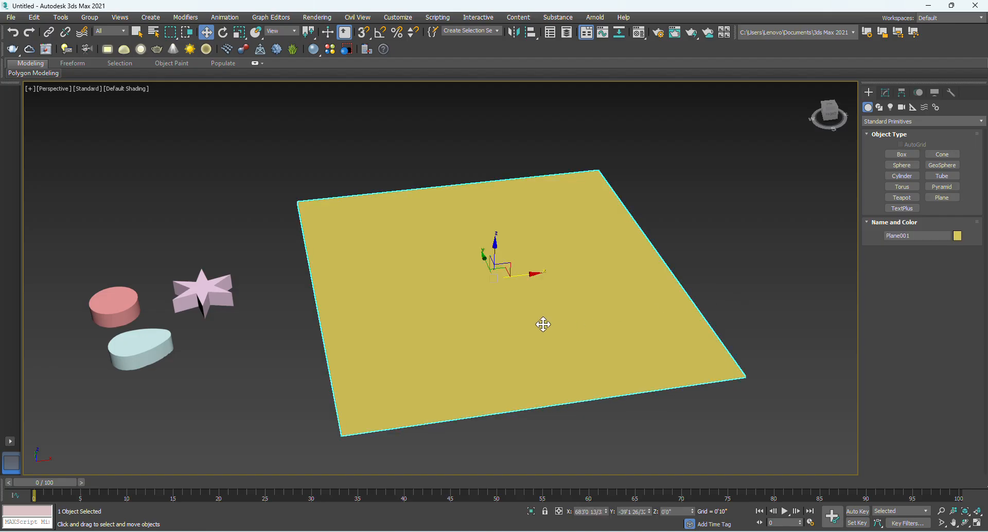
key(F4)
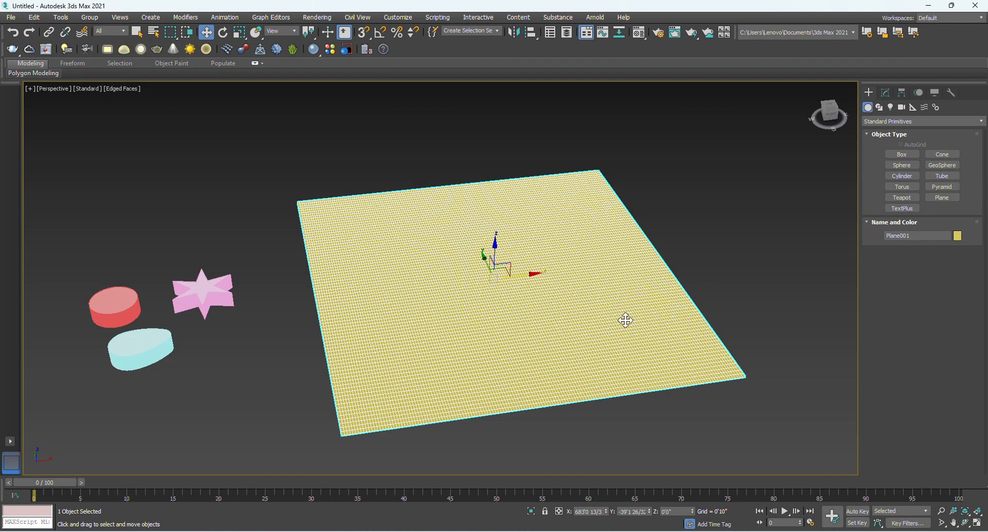
Add a Noise modifier to the plane with a Z strength of 0'2 17/32" and a scale of 37.219
click(885, 93)
click(902, 123)
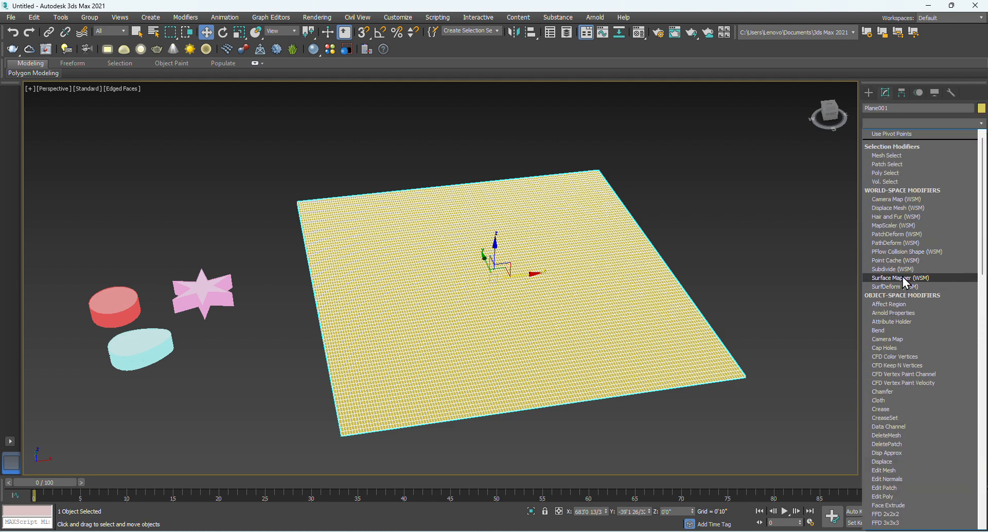
key(n)
click(880, 135)
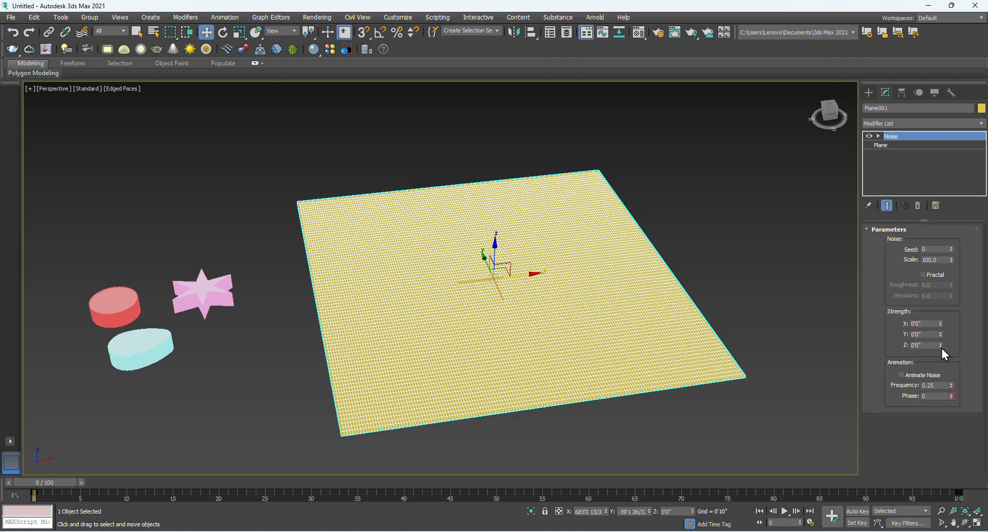
drag(941, 345, 925, 252)
right_click(952, 261)
drag(952, 260, 66, 455)
drag(952, 261, 947, 170)
Set the plane's Noise strength to X 0'8 12/32", Y 1'0 16/32" and Z 1'9 14/32", with a scale of 45.035
drag(941, 322, 940, 202)
drag(940, 334, 946, 67)
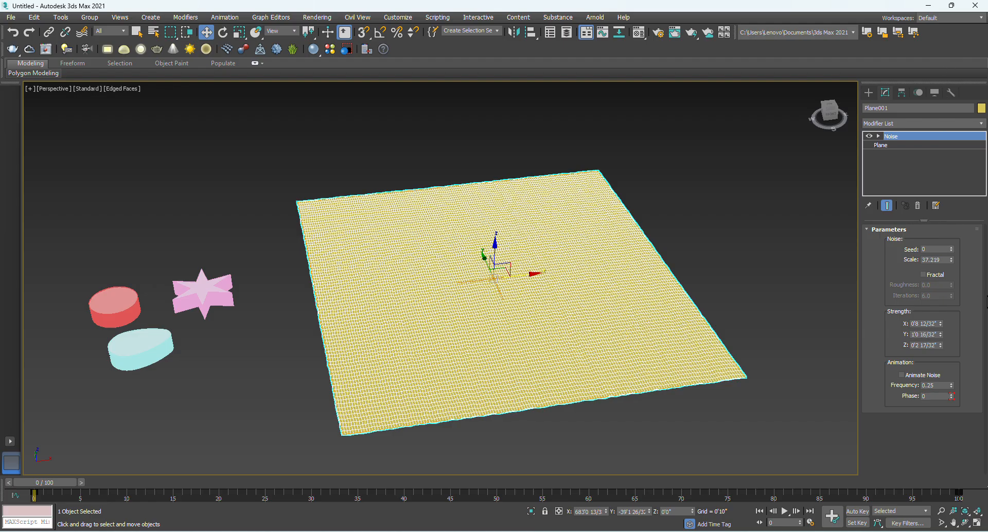
drag(943, 344, 950, 144)
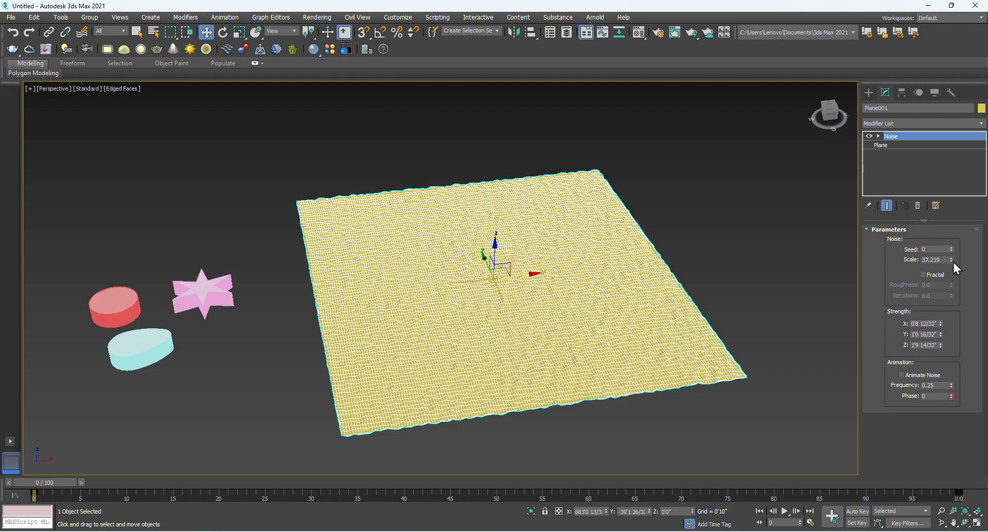
drag(951, 261, 243, 266)
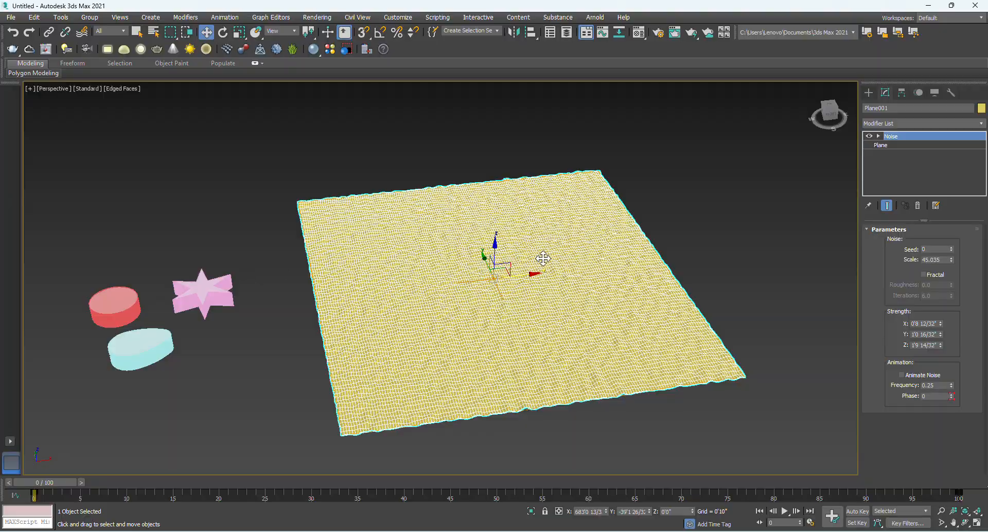
Deselect the plane and turn off the edged-faces display to inspect its rippled surface
click(695, 262)
scroll(515, 301, up, 5)
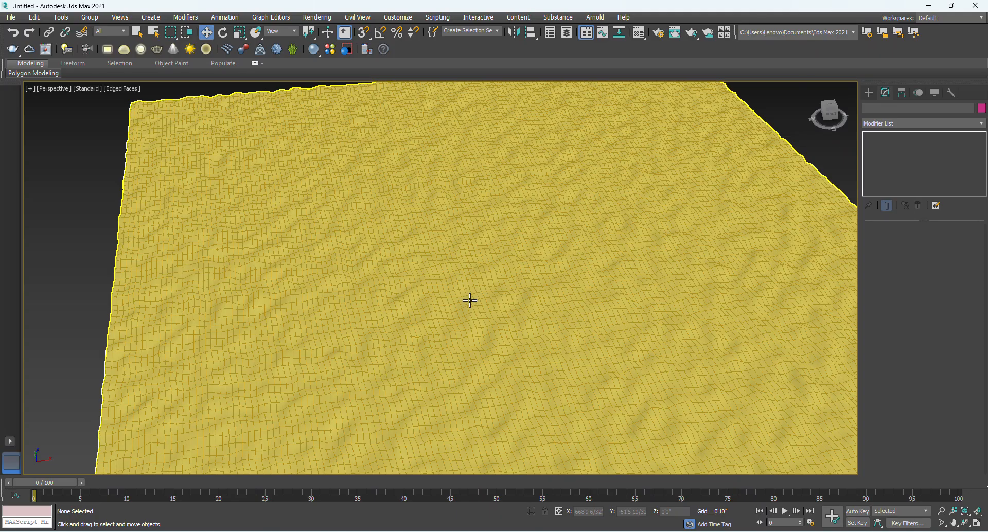
key(F4)
Draw a cylinder with a radius of about 9'5" and a height of about 59' beside the rippled plane
scroll(340, 292, down, 3)
middle_drag(463, 324, 420, 330)
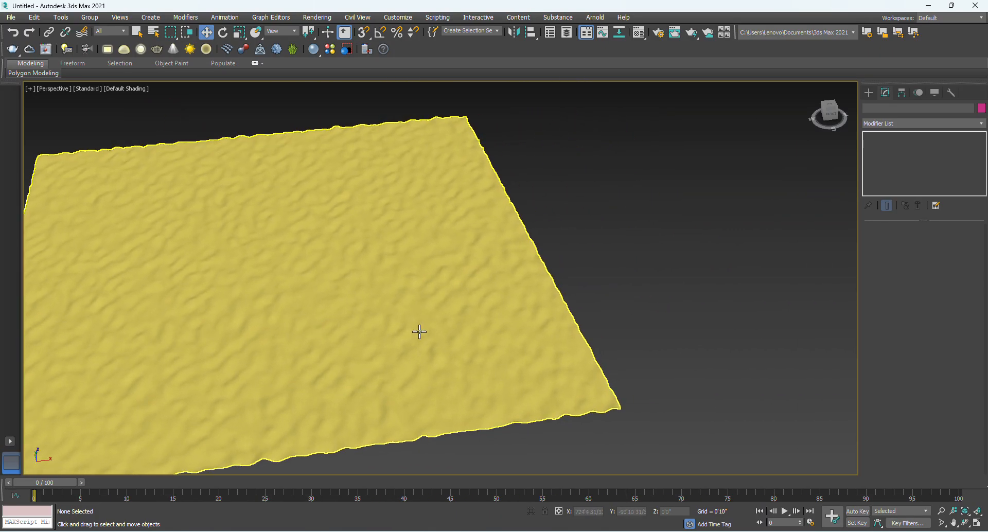
click(869, 93)
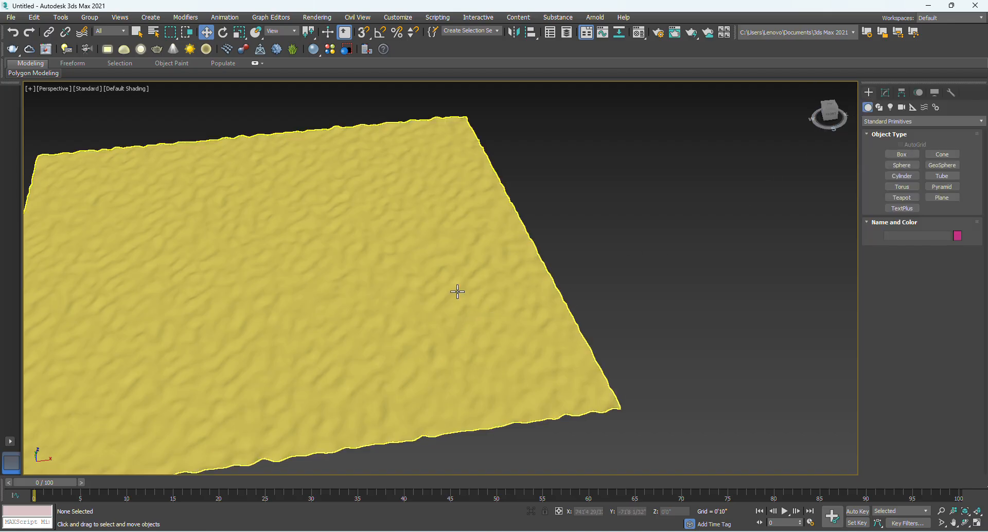
click(908, 178)
drag(690, 318, 720, 319)
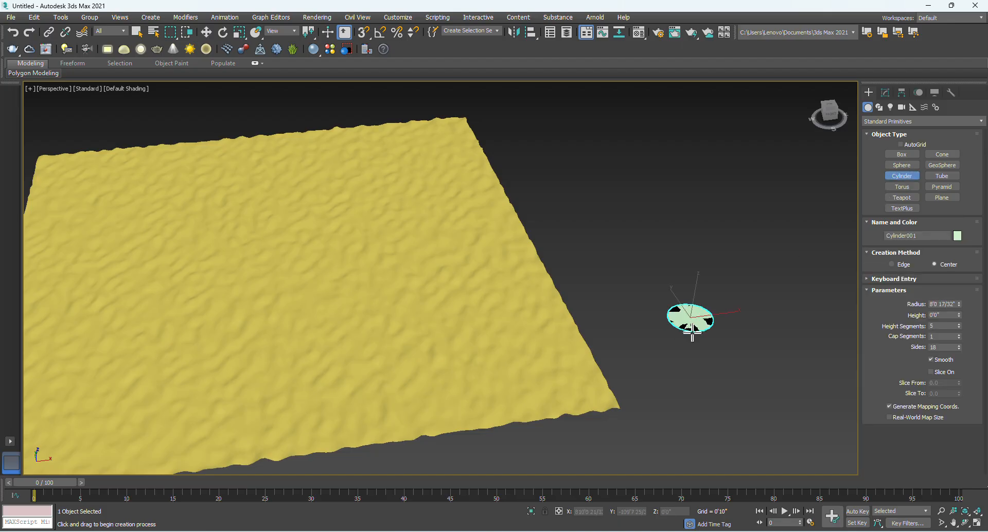
click(694, 332)
click(692, 152)
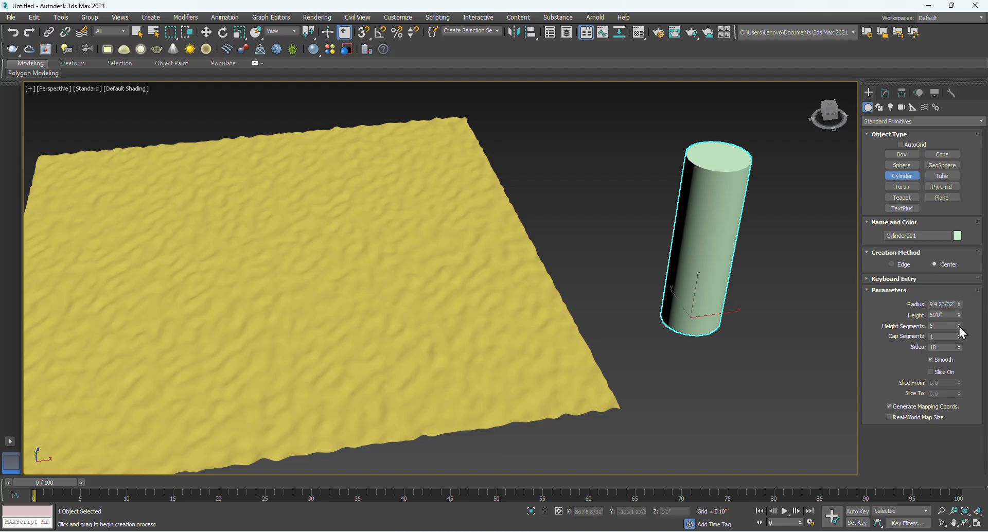
Set the cylinder to 67 height segments, 162 cap segments and 194 sides, then deselect it
drag(960, 326, 962, 294)
drag(959, 336, 963, 250)
drag(959, 349, 958, 327)
key(w)
click(682, 368)
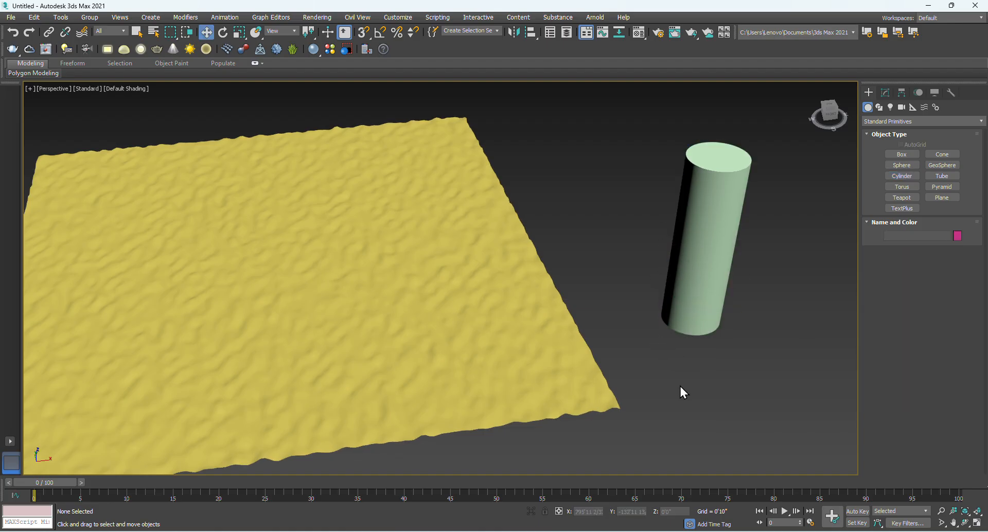
Copy the Noise modifier from the plane and paste it onto the cylinder, then deselect it
middle_drag(681, 387, 424, 357)
click(412, 358)
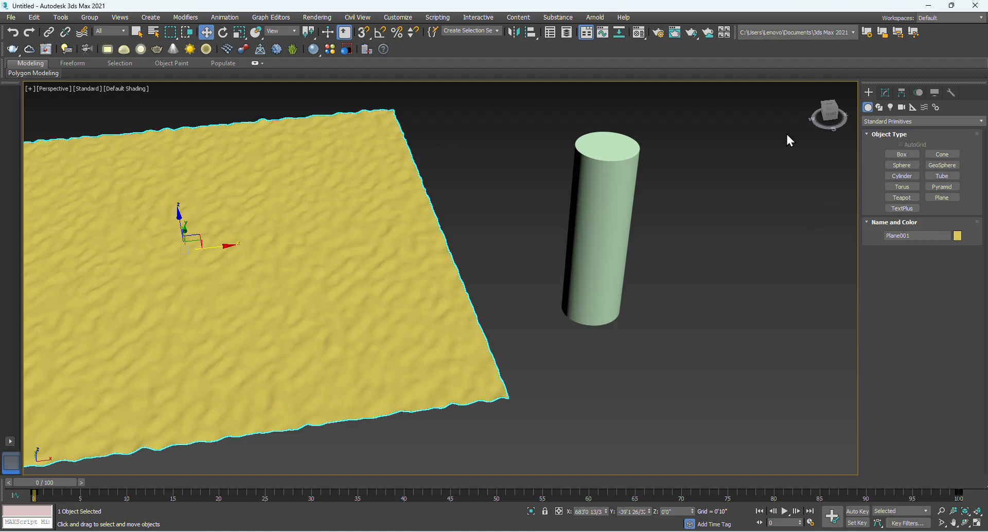
drag(447, 304, 450, 304)
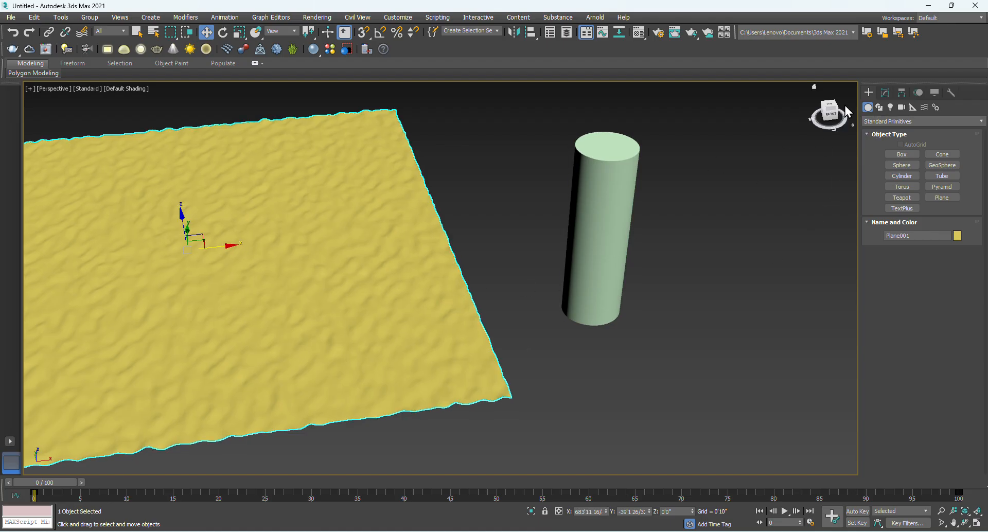
click(885, 93)
right_click(897, 137)
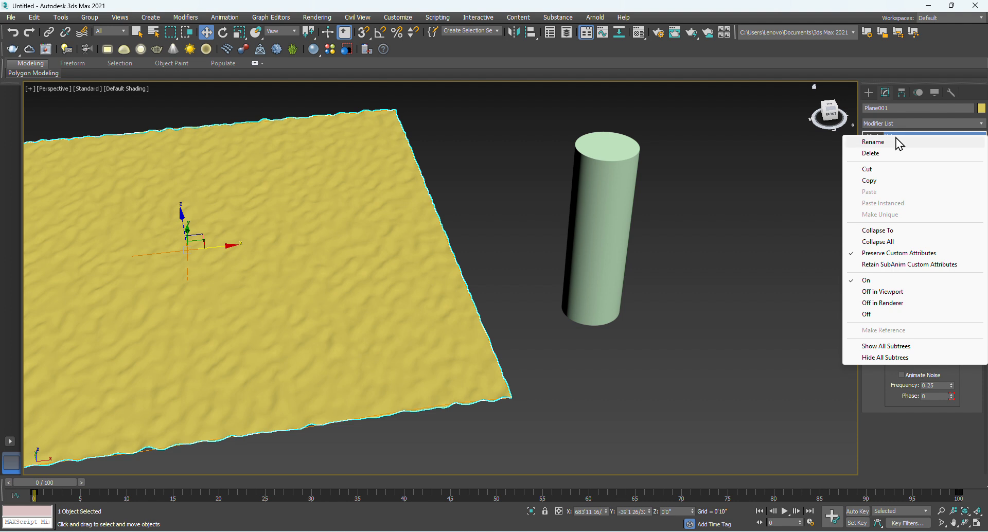
click(877, 185)
click(611, 233)
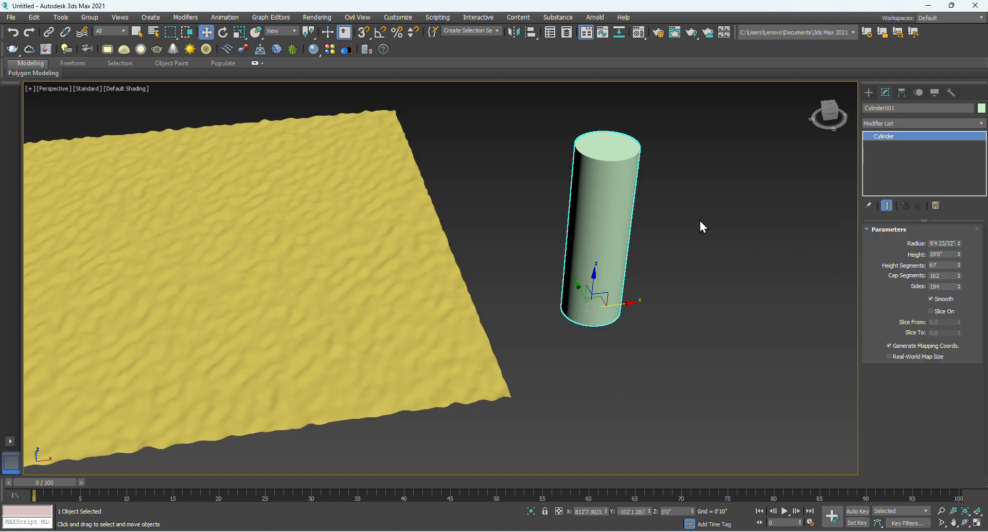
right_click(888, 137)
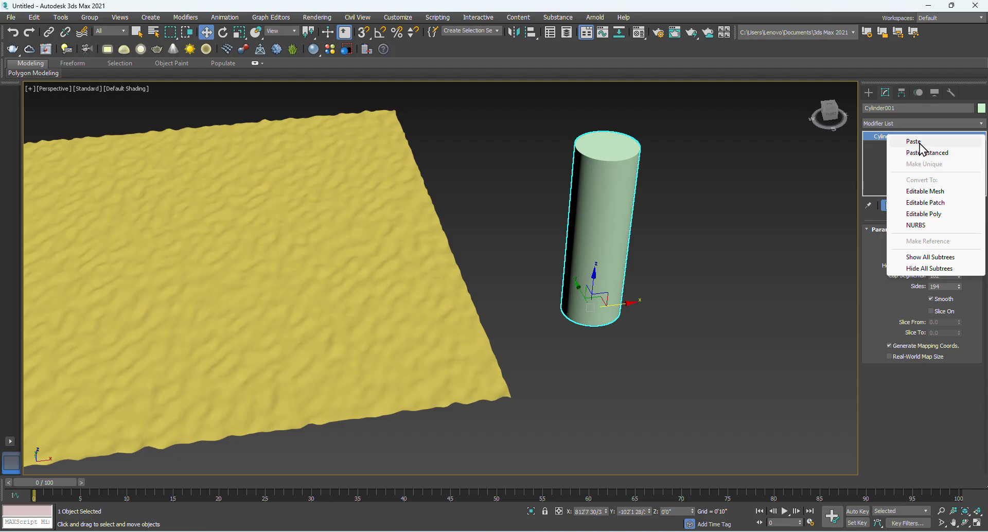
click(919, 143)
click(798, 264)
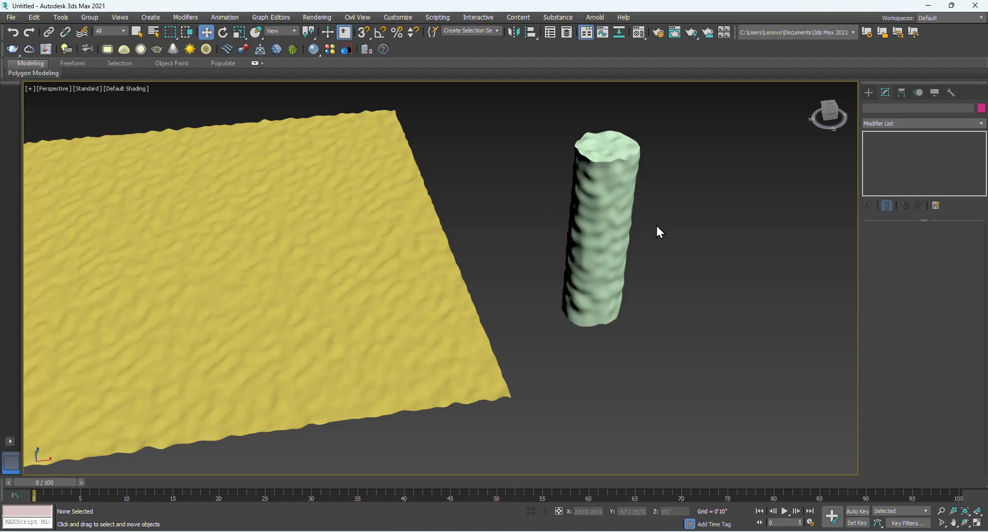
scroll(657, 230, down, 3)
middle_drag(357, 225, 378, 227)
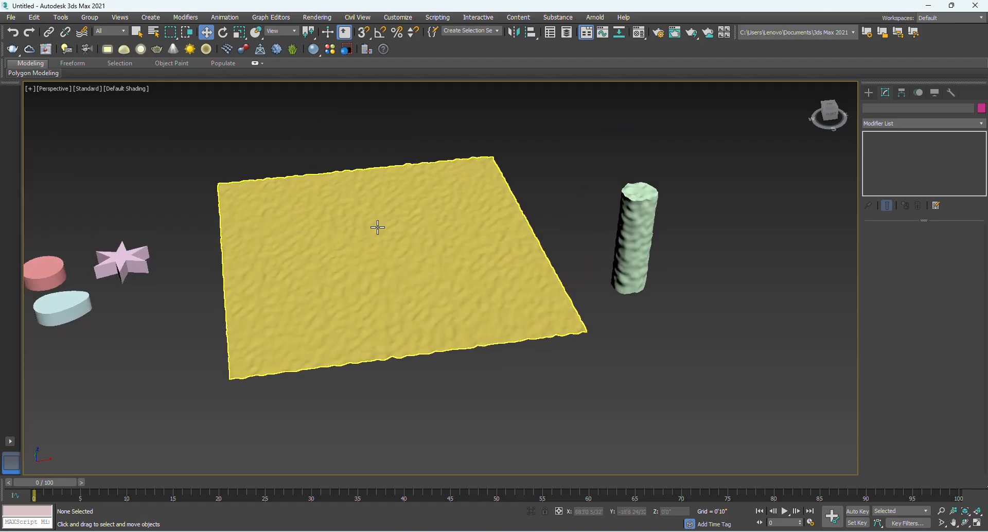